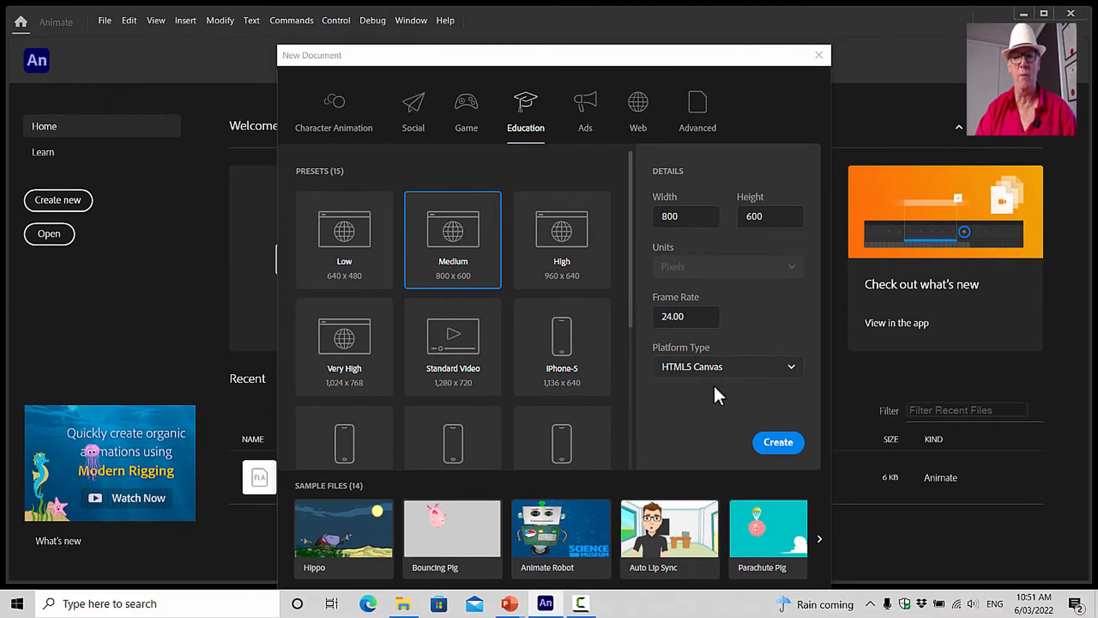
# Create an 800 x 600 HTML5 Canvas document at 24 fps and look over the available workspaces.
pyautogui.click(787, 447)
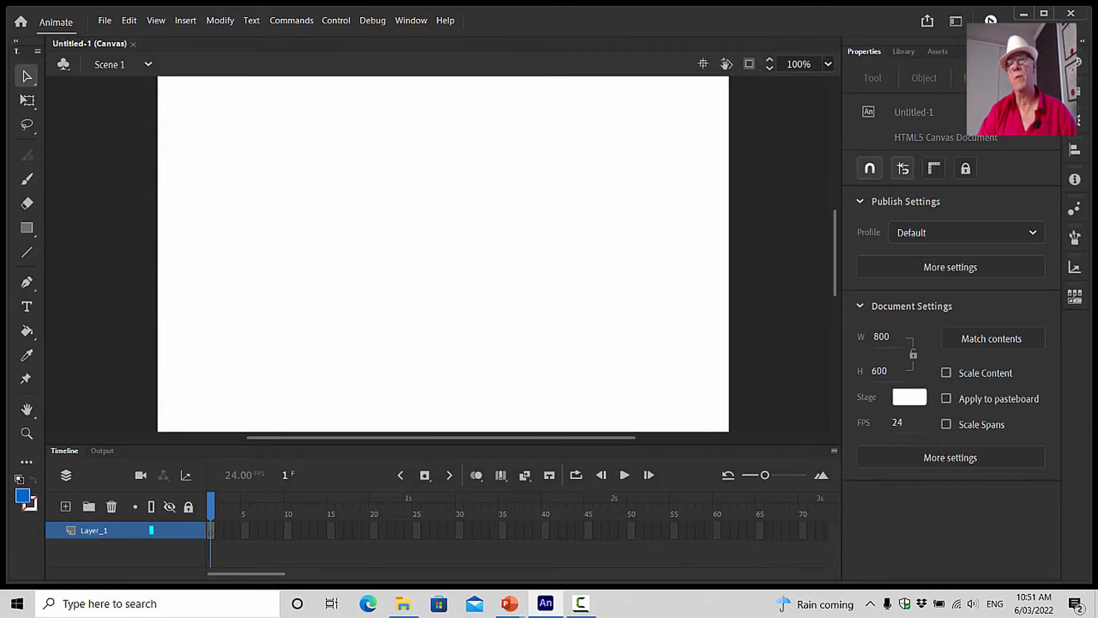
pyautogui.click(957, 20)
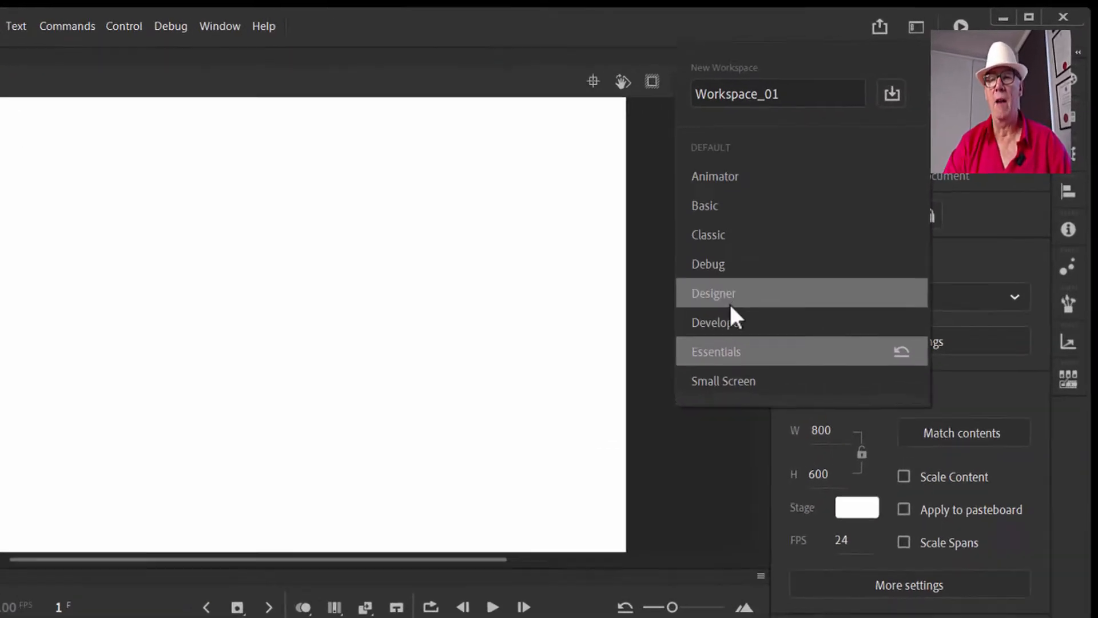
pyautogui.click(592, 489)
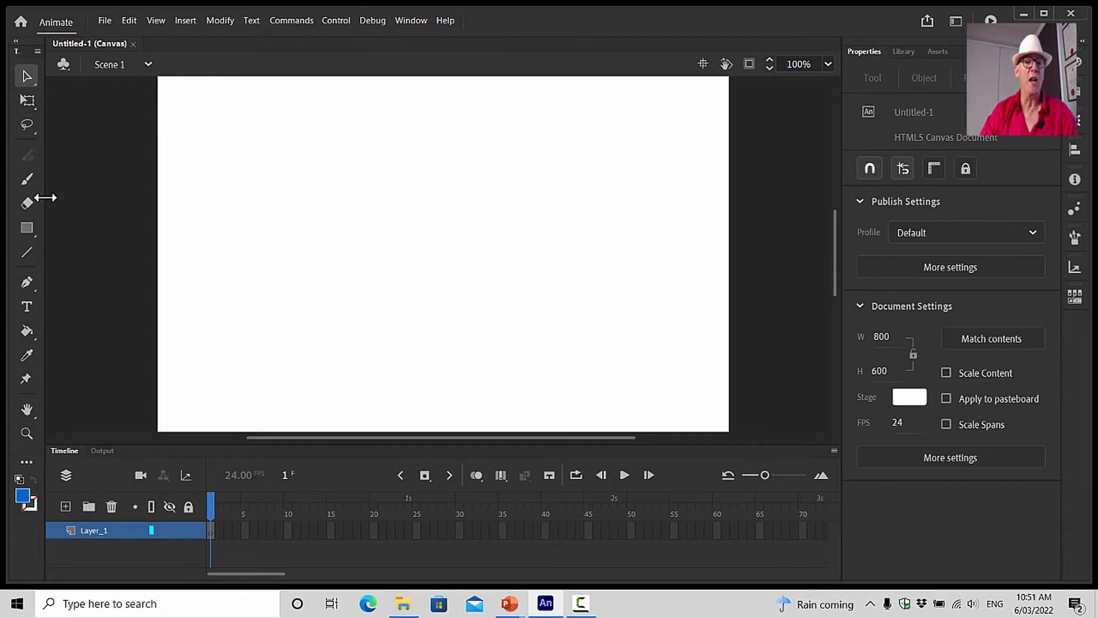
# Widen the toolbox to two columns and set the stage magnification to 75% so the whole stage shows.
pyautogui.moveTo(45, 197); pyautogui.dragTo(77, 190)
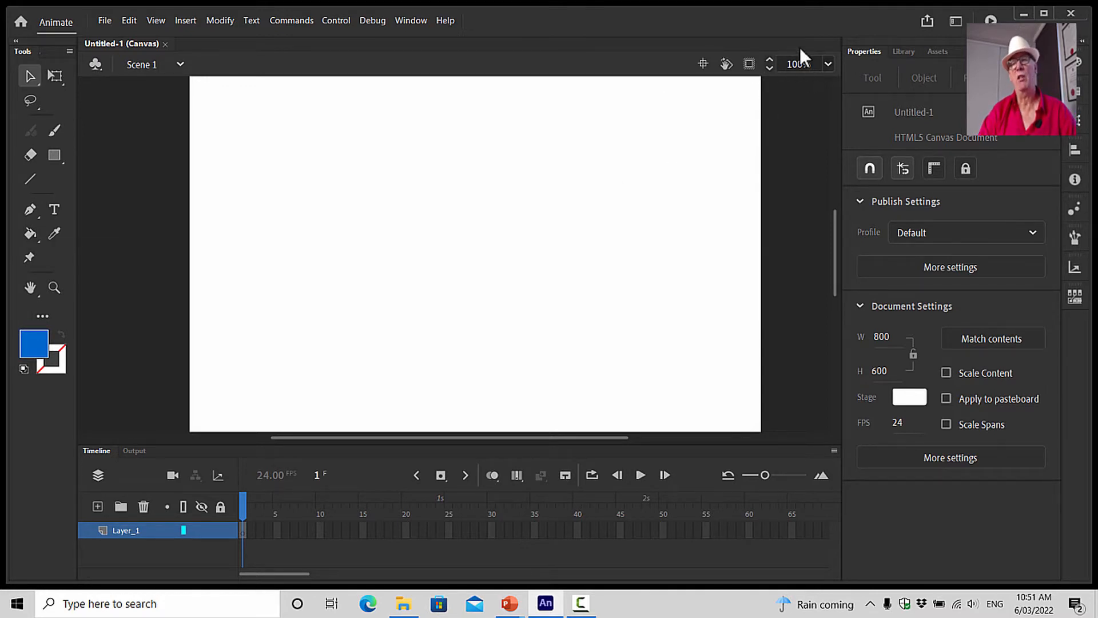
pyautogui.click(828, 64)
pyautogui.click(849, 196)
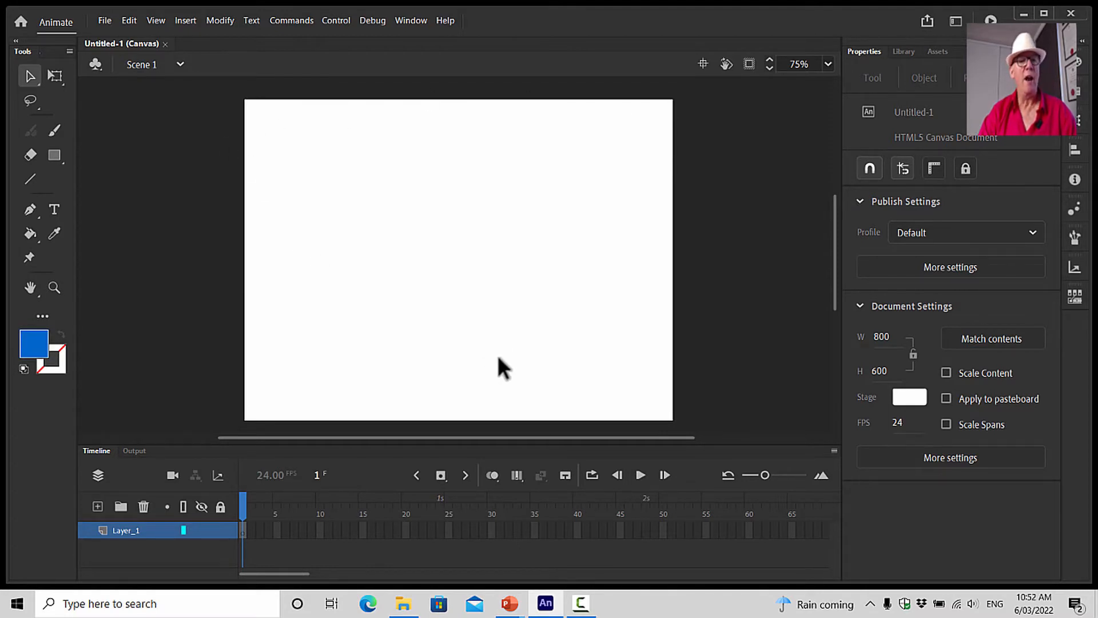
# Choose the Rectangle tool and set its fill type to Radial gradient.
pyautogui.click(55, 160)
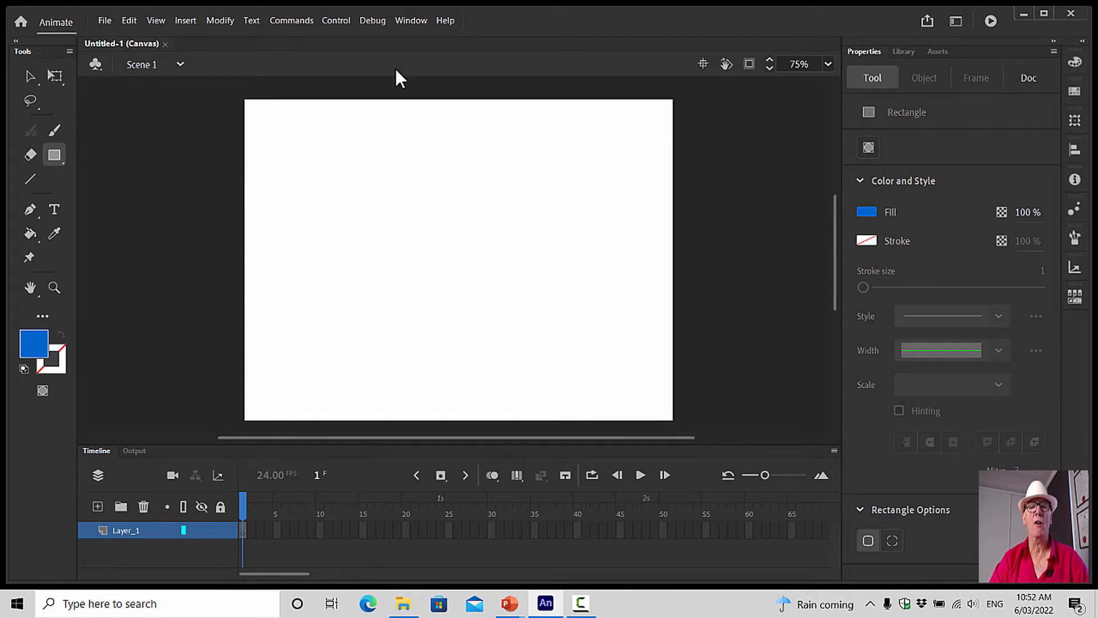
pyautogui.click(412, 21)
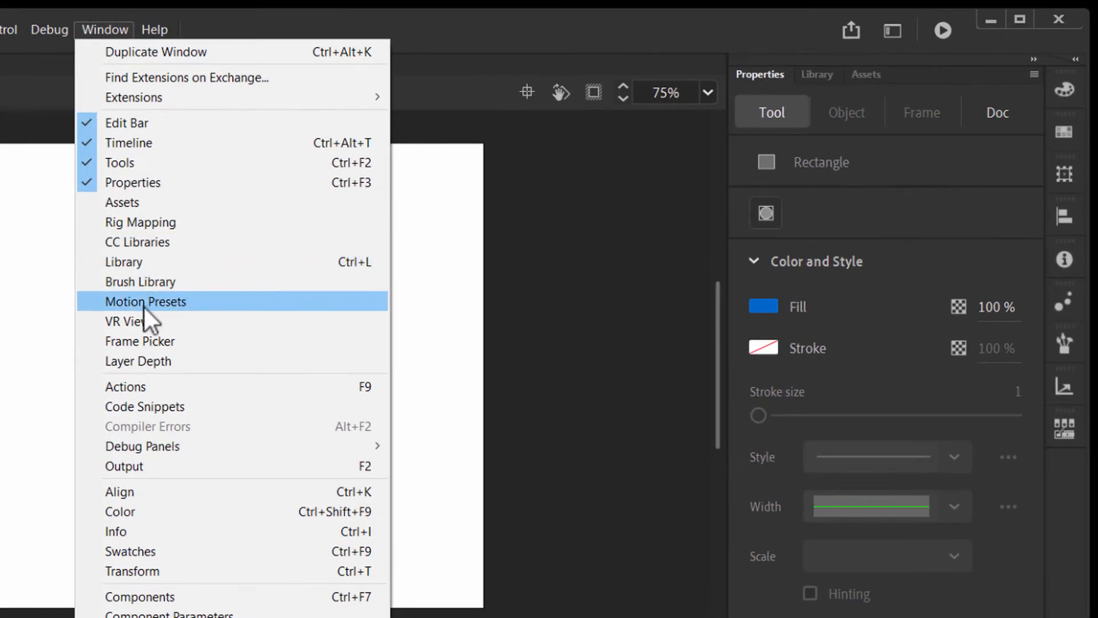
pyautogui.click(136, 510)
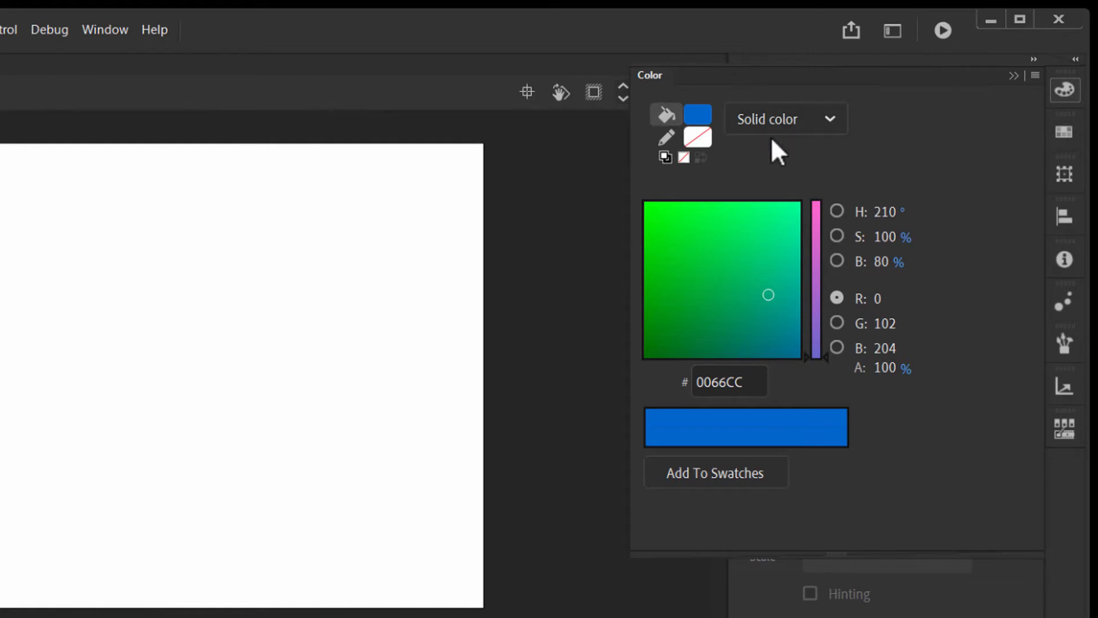
pyautogui.click(831, 120)
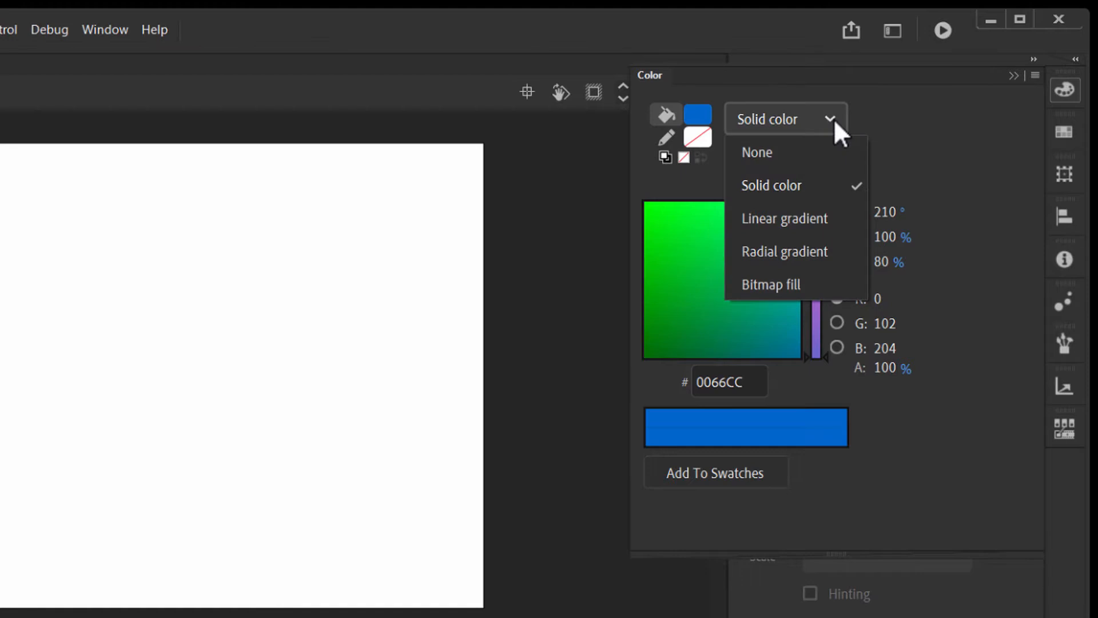
pyautogui.click(801, 252)
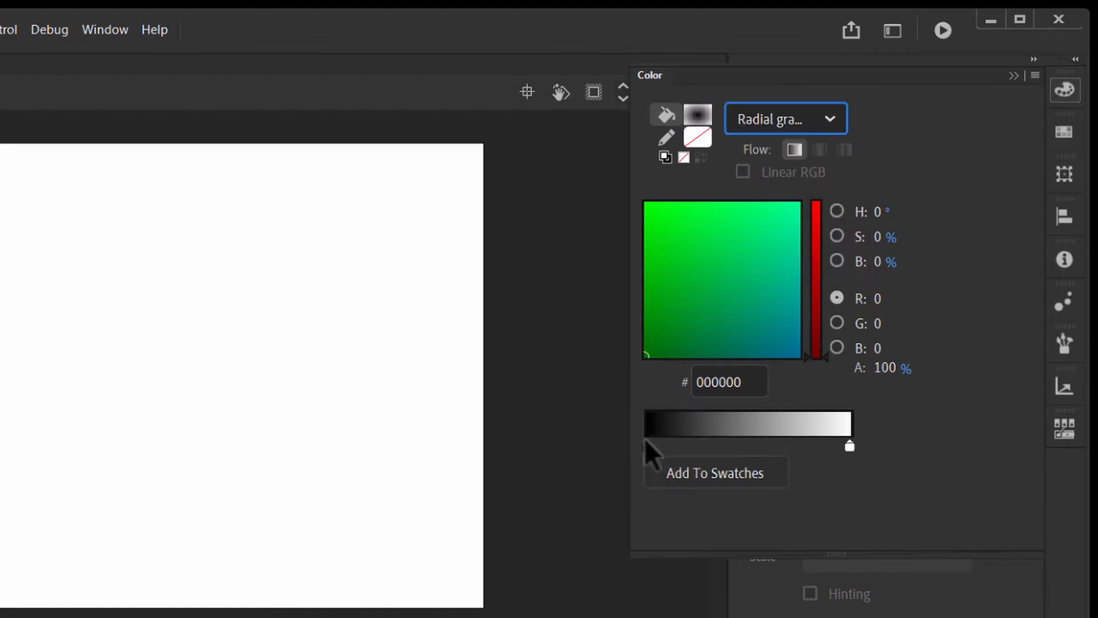
# Draw a small trial rectangle on the stage with the black-to-white radial gradient, undo it, and return to the colour settings.
pyautogui.moveTo(0, 227); pyautogui.dragTo(148, 364)
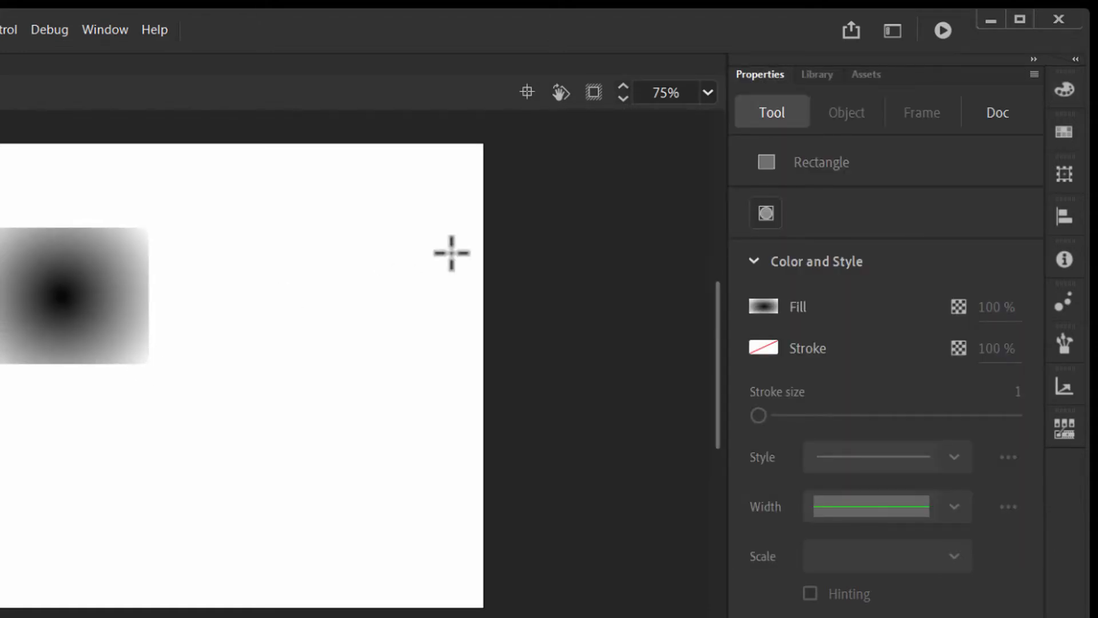
pyautogui.hotkey('ctrl', 'z')
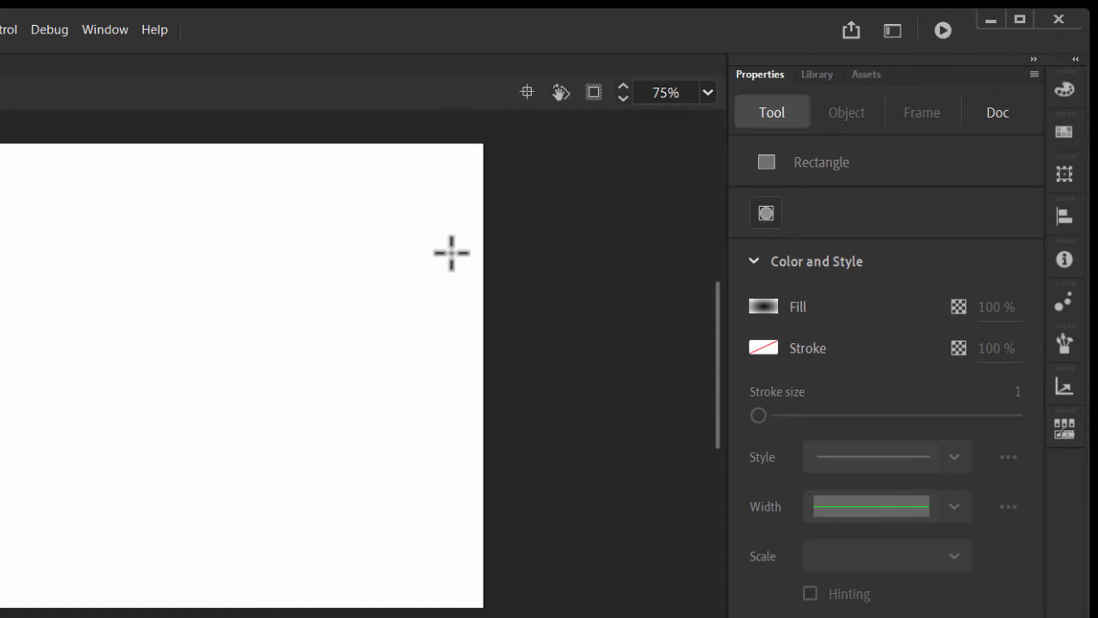
pyautogui.click(1065, 92)
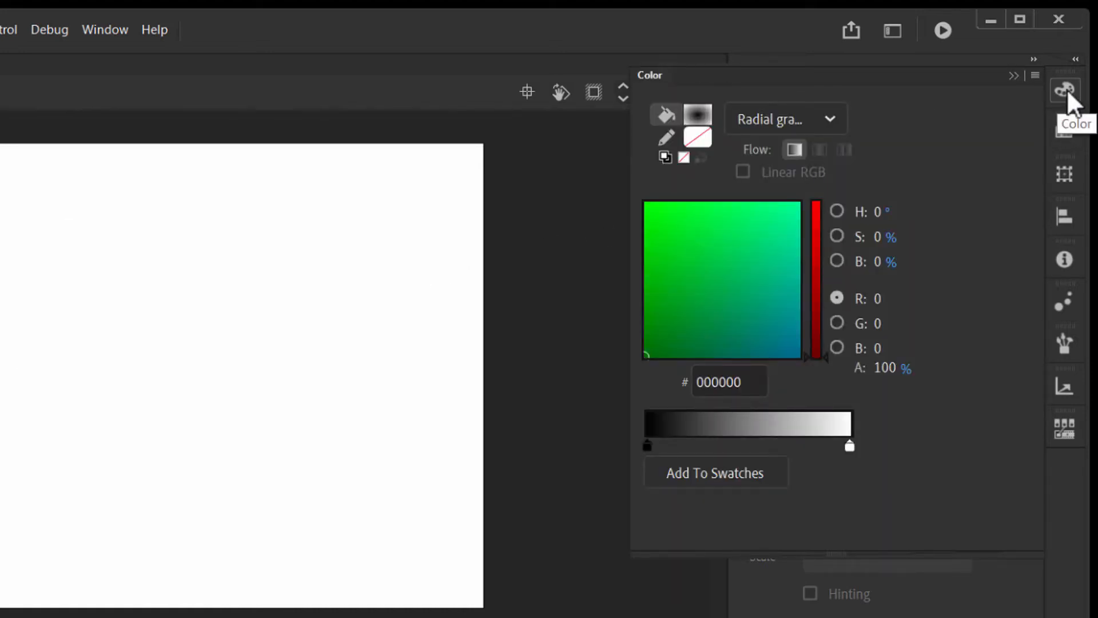
# Set the radial gradient's inner colour to blue 0000FF and its outer colour to 3399CC, trying and removing an extra middle stop.
pyautogui.doubleClick(647, 446)
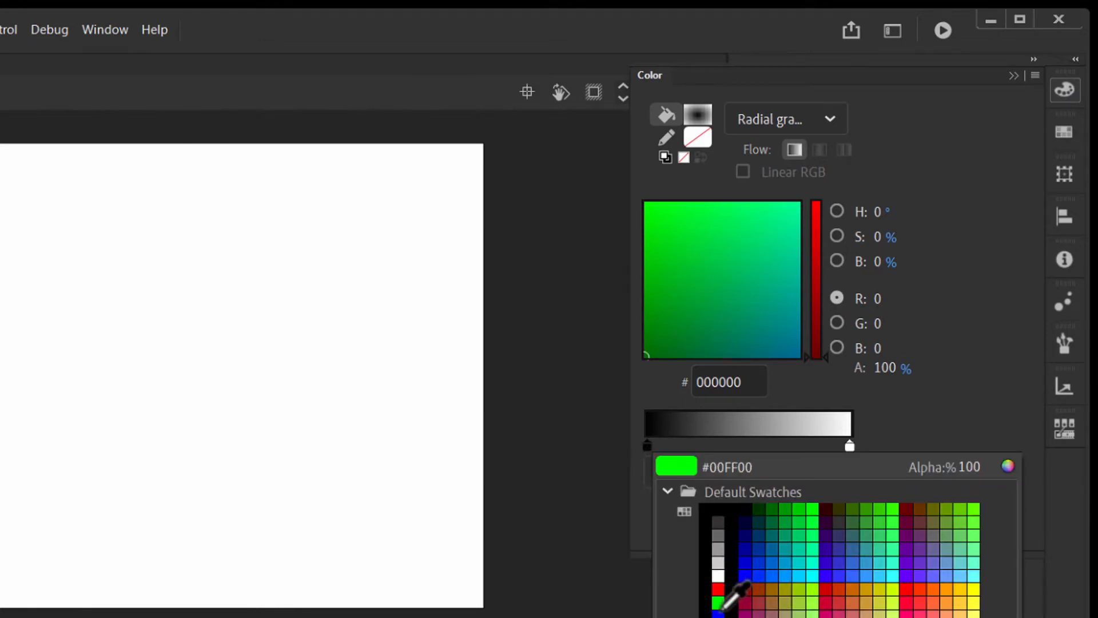
pyautogui.click(718, 613)
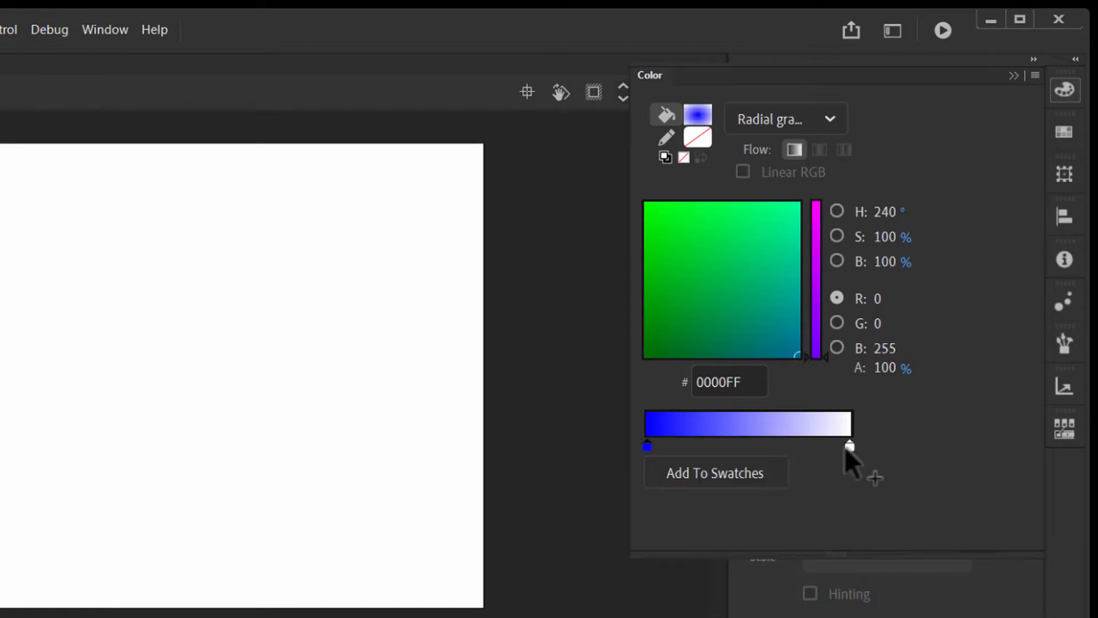
pyautogui.click(745, 446)
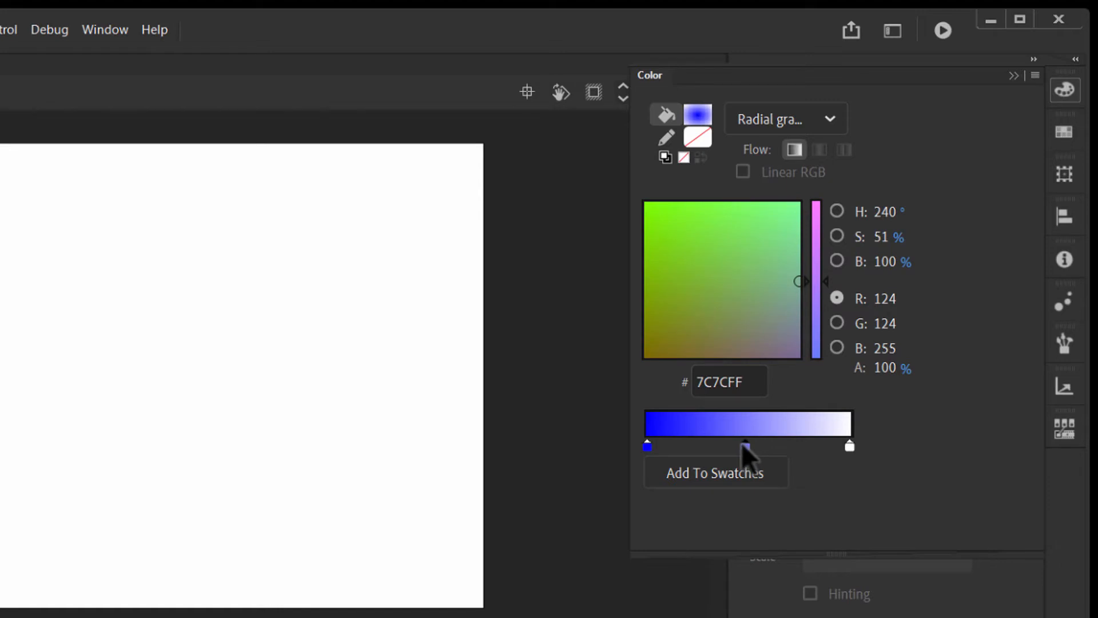
pyautogui.moveTo(753, 450); pyautogui.dragTo(855, 534)
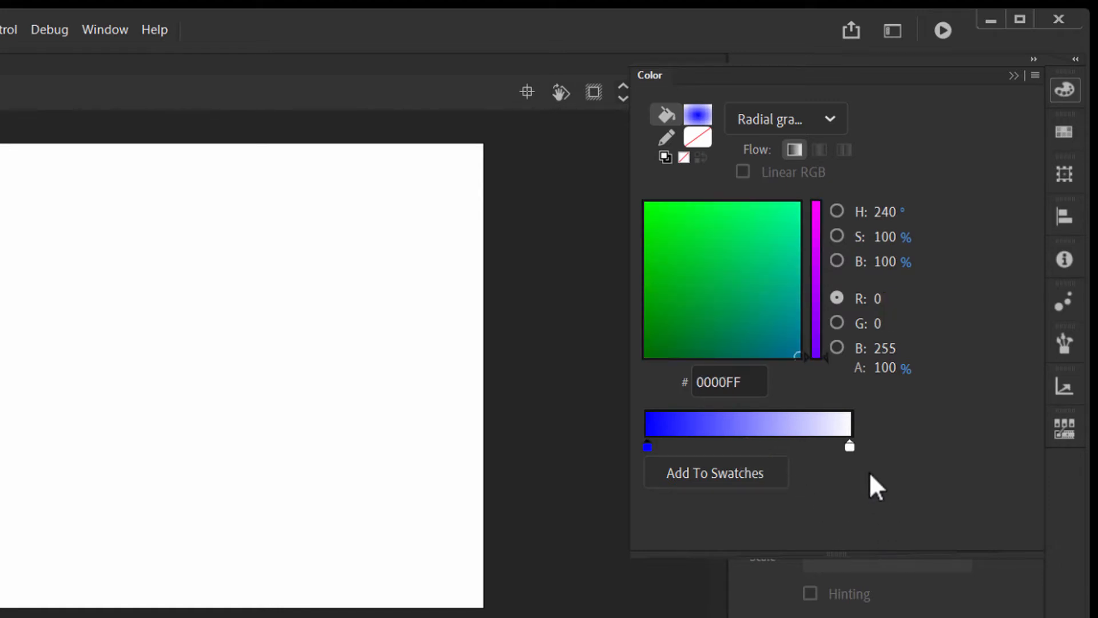
pyautogui.click(850, 447)
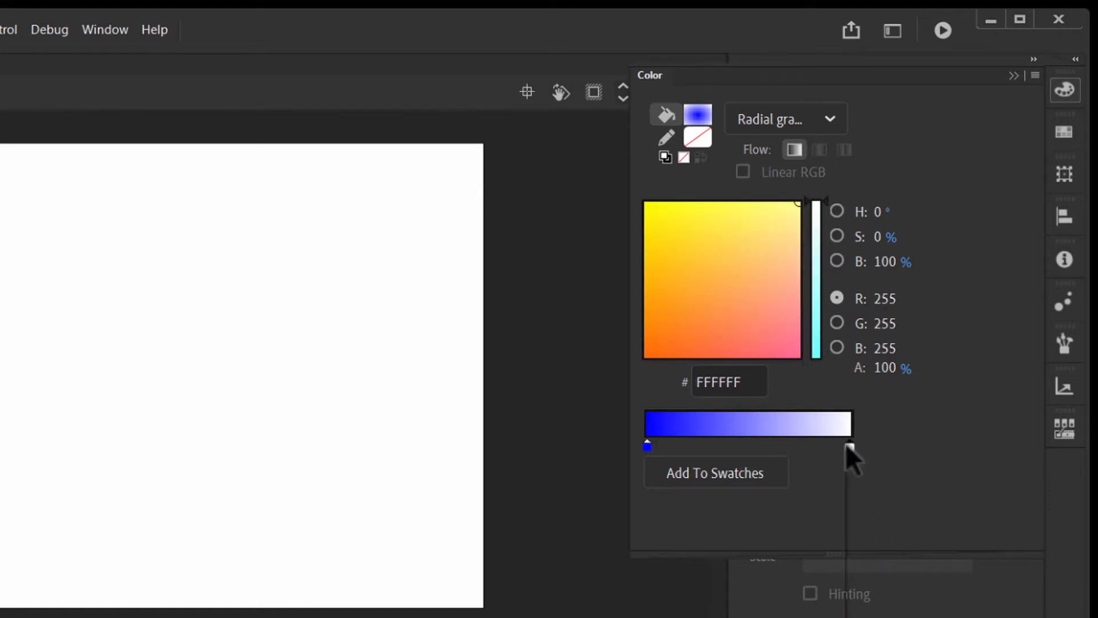
pyautogui.click(849, 446)
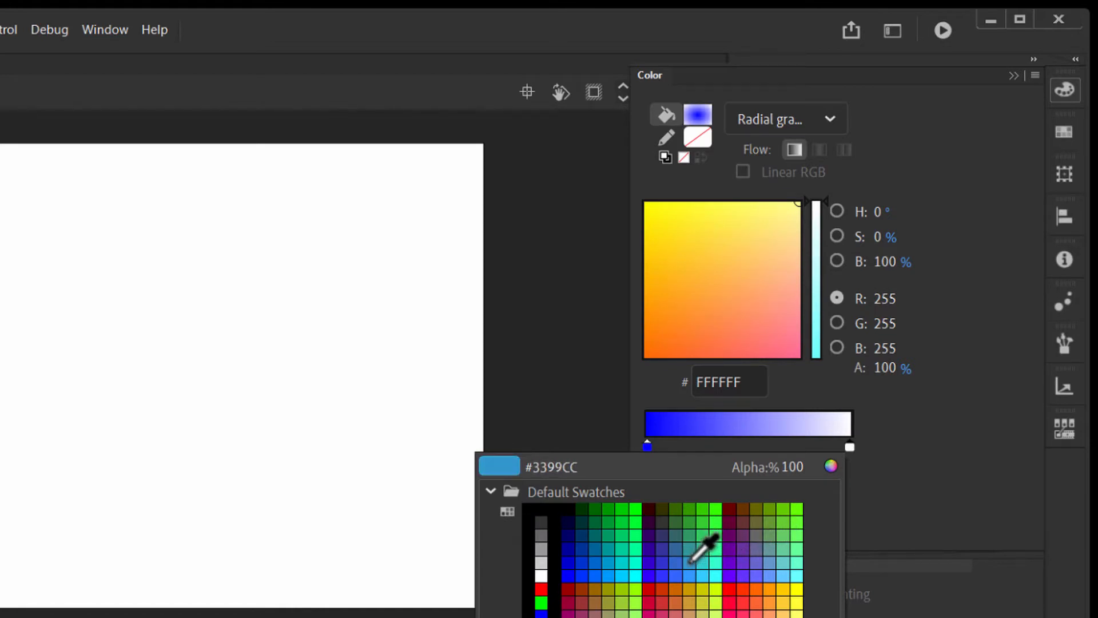
pyautogui.click(692, 561)
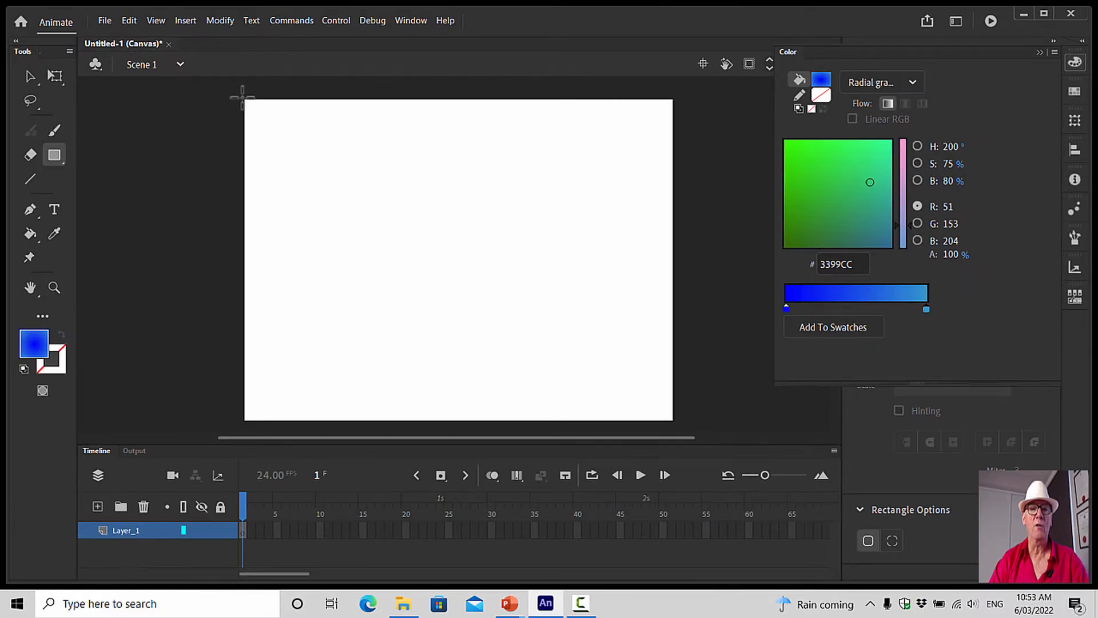
# Draw a gradient-filled rectangle covering the whole stage and rename its layer Background.
pyautogui.moveTo(242, 98); pyautogui.dragTo(677, 422)
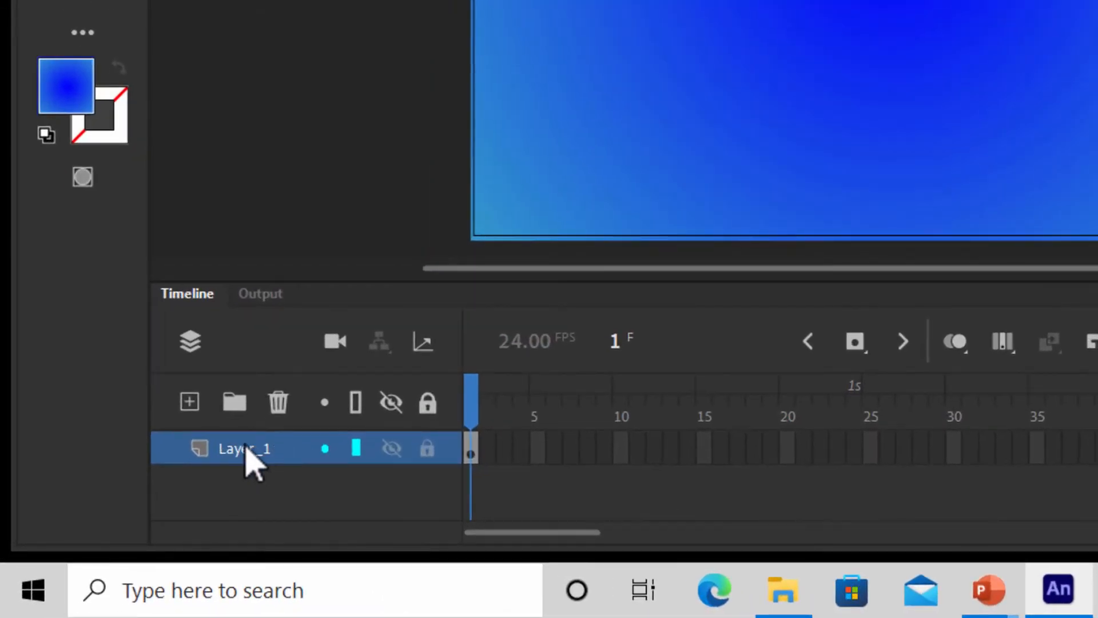
pyautogui.doubleClick(246, 453)
pyautogui.press('BackSpace')
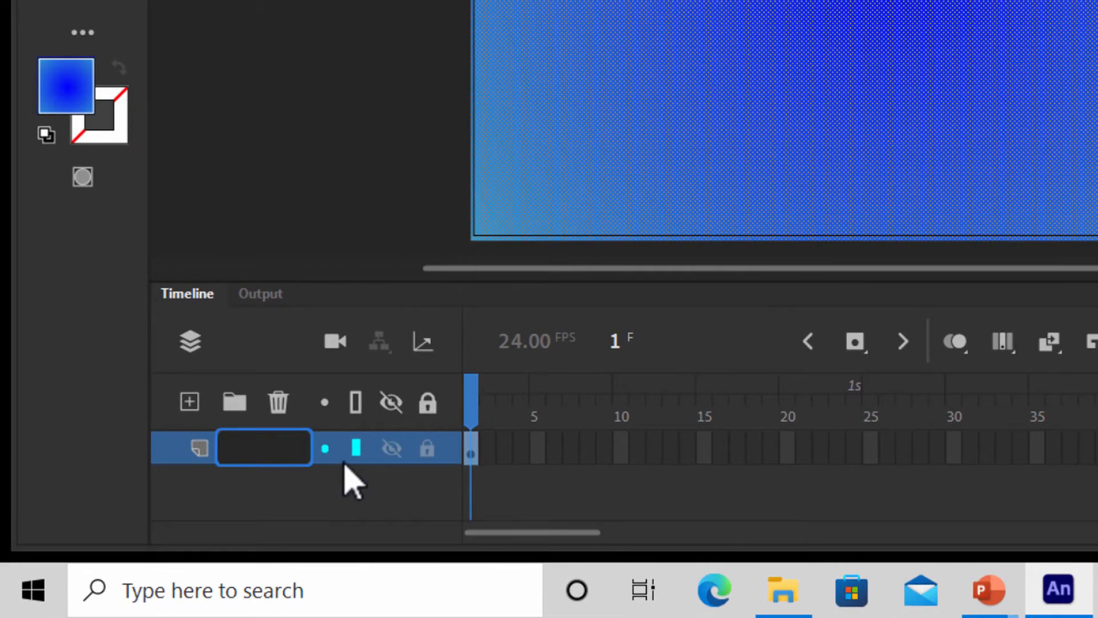
pyautogui.write('Background')
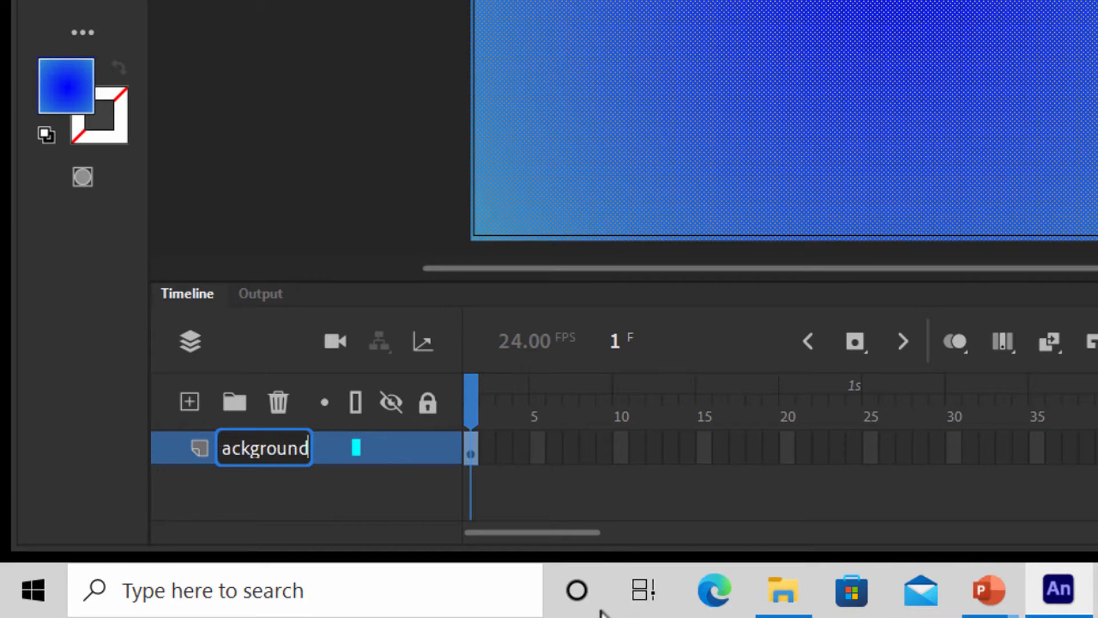
pyautogui.click(344, 492)
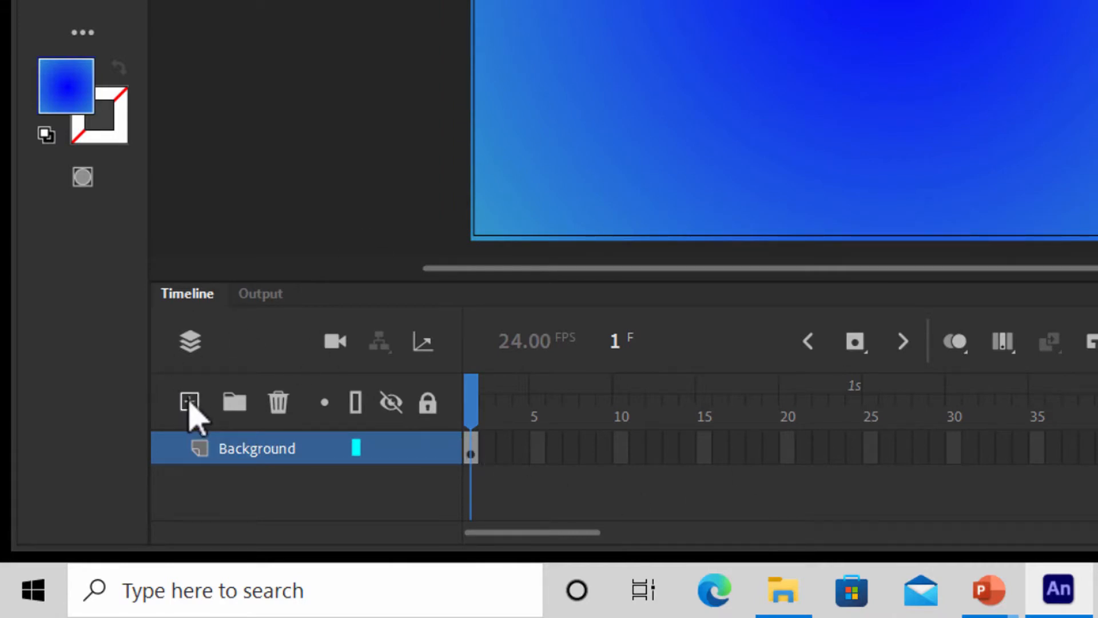
# Add a new layer above Background and name it Sun.
pyautogui.click(189, 401)
pyautogui.doubleClick(256, 448)
pyautogui.press('BackSpace')
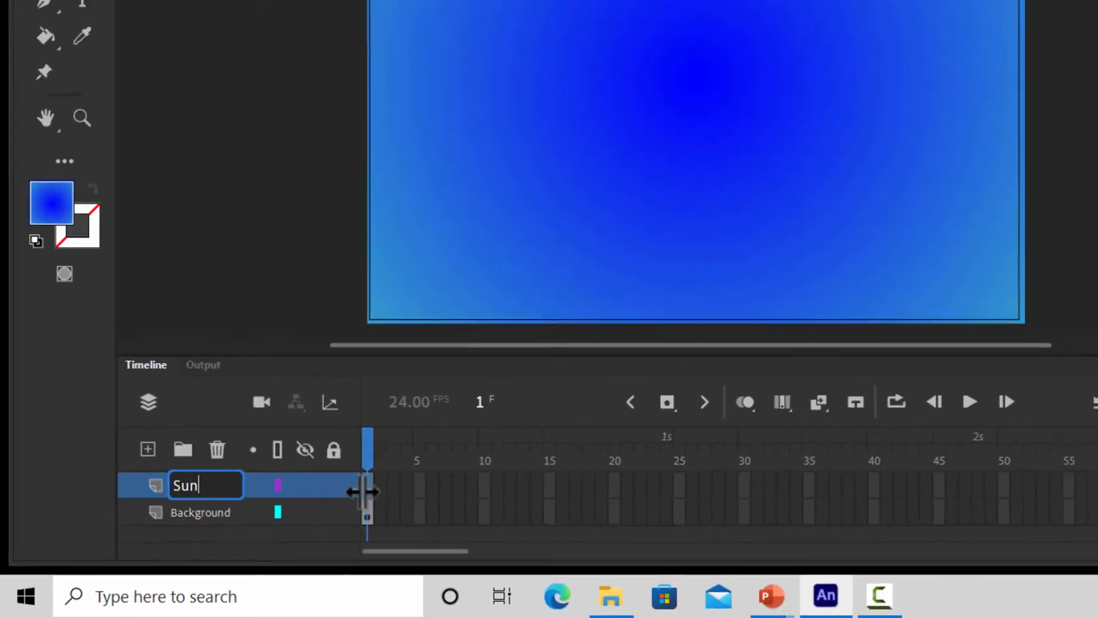
pyautogui.press('Return')
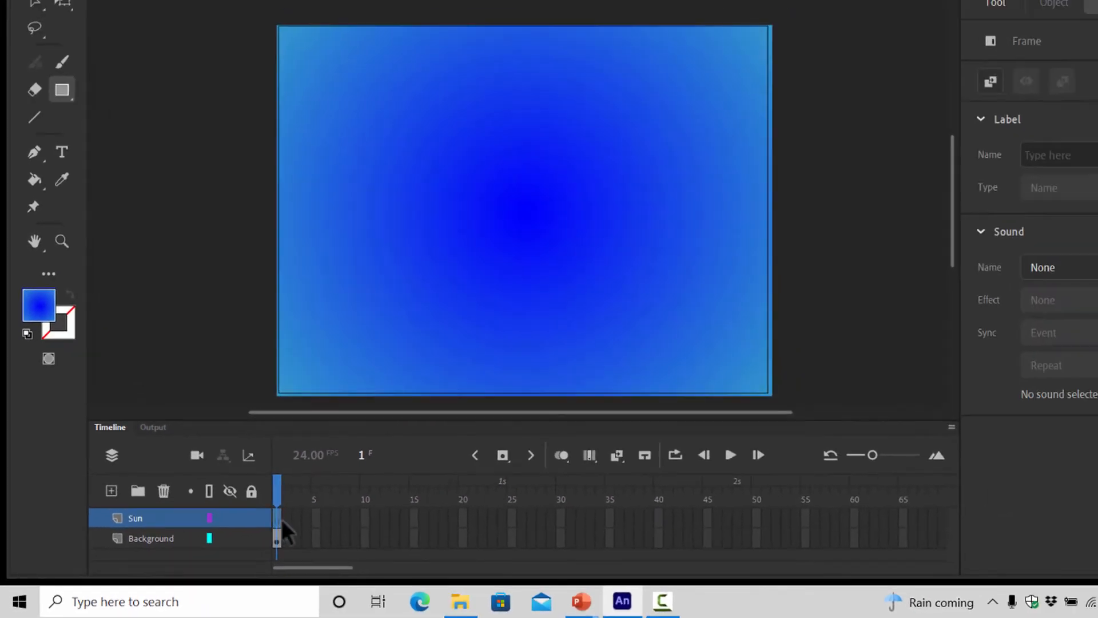
# Choose the Oval tool for the Sun layer and turn on Object Drawing mode.
pyautogui.click(67, 99)
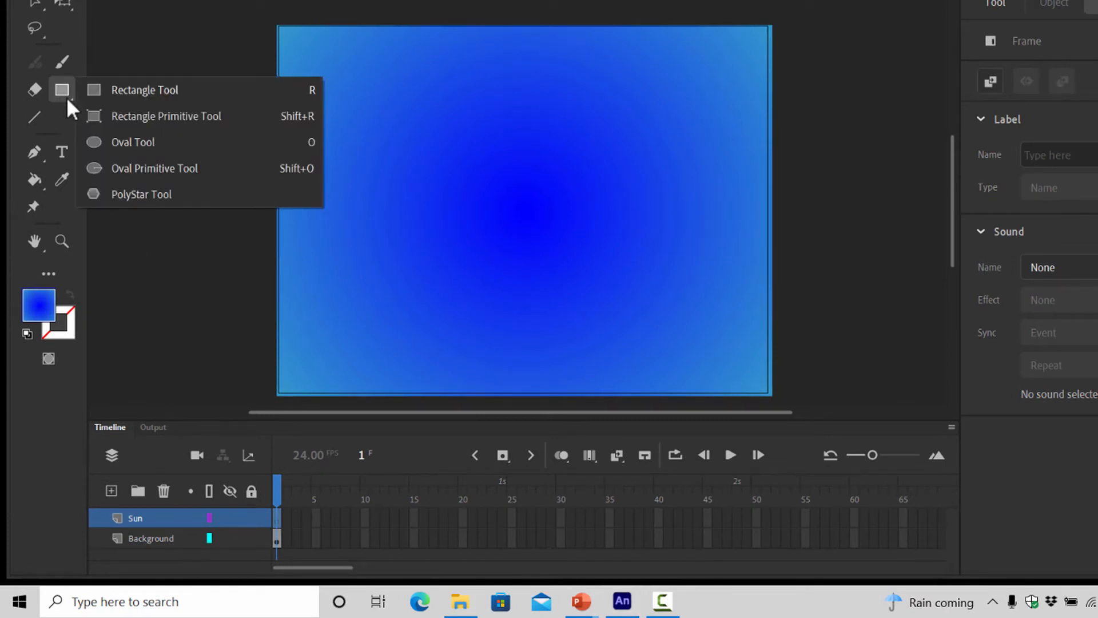
pyautogui.click(132, 143)
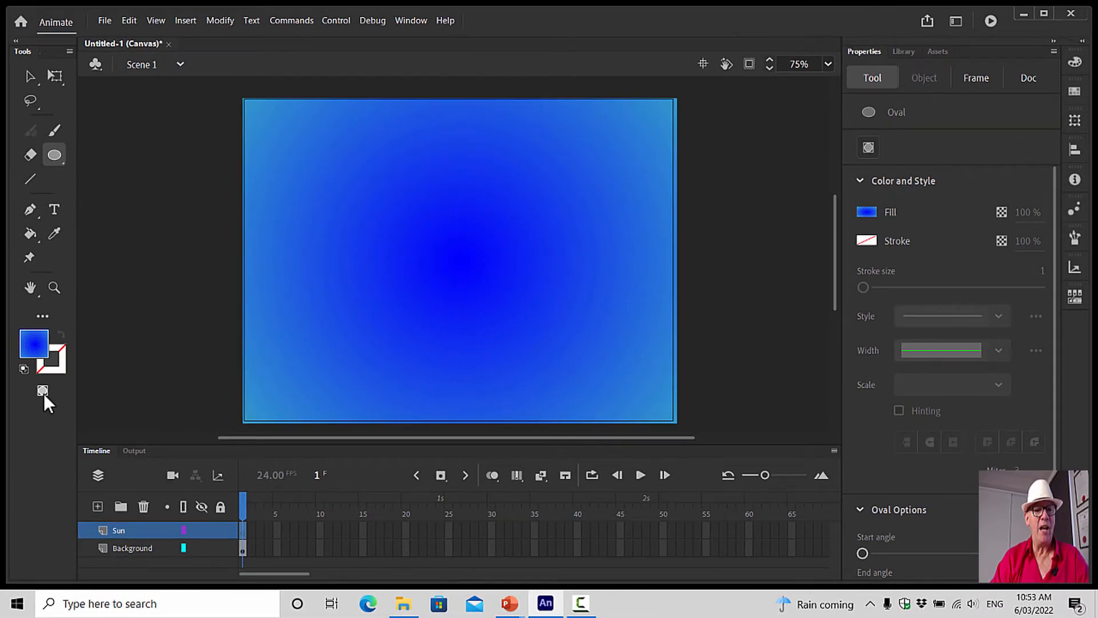
pyautogui.click(43, 391)
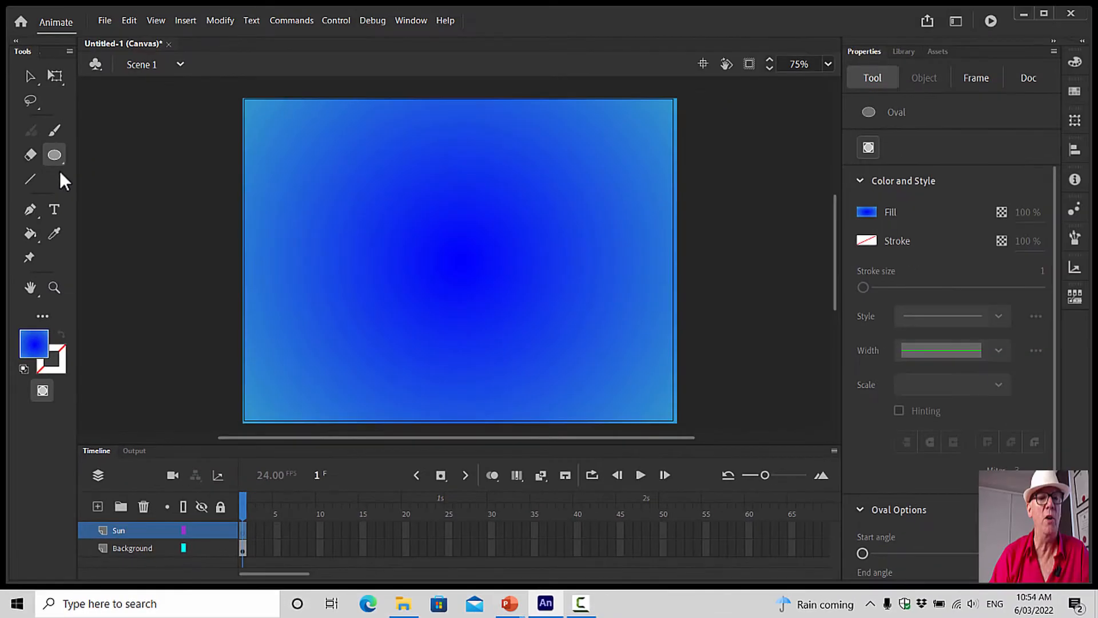
pyautogui.moveTo(54, 156); pyautogui.dragTo(136, 204)
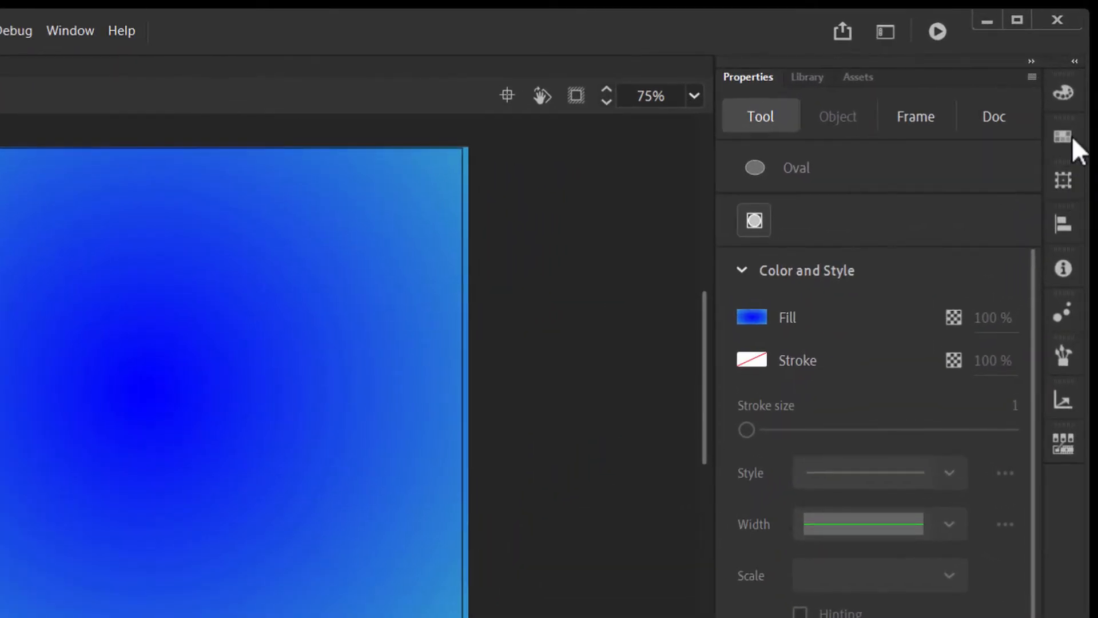
# Set the radial fill gradient's inner colour to orange FF9900 and its outer colour to yellow FFFF00.
pyautogui.click(1064, 94)
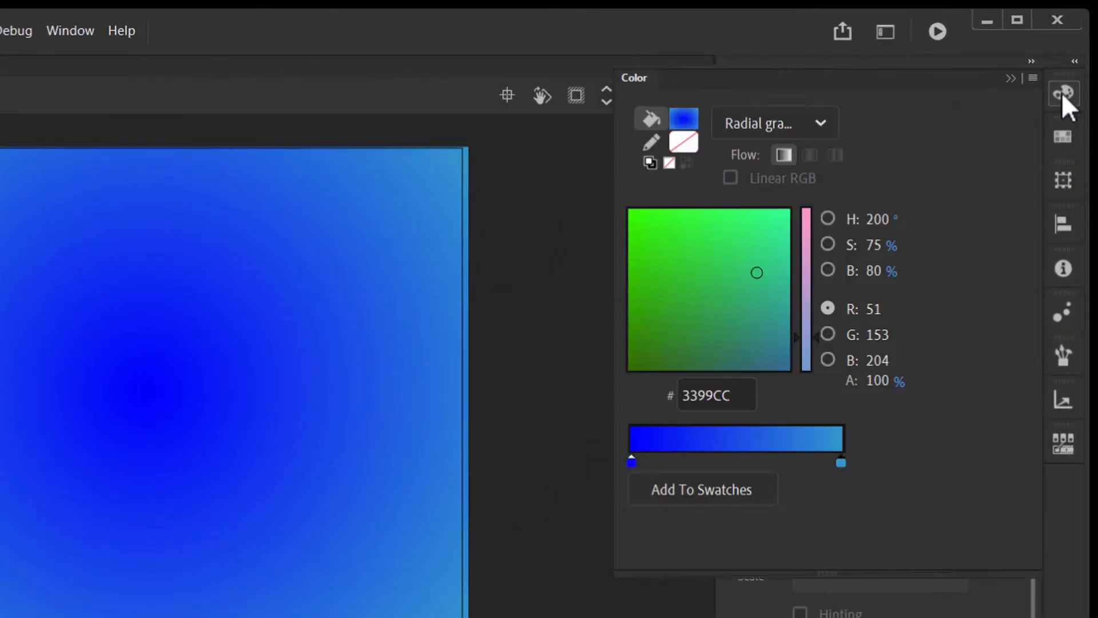
pyautogui.click(71, 31)
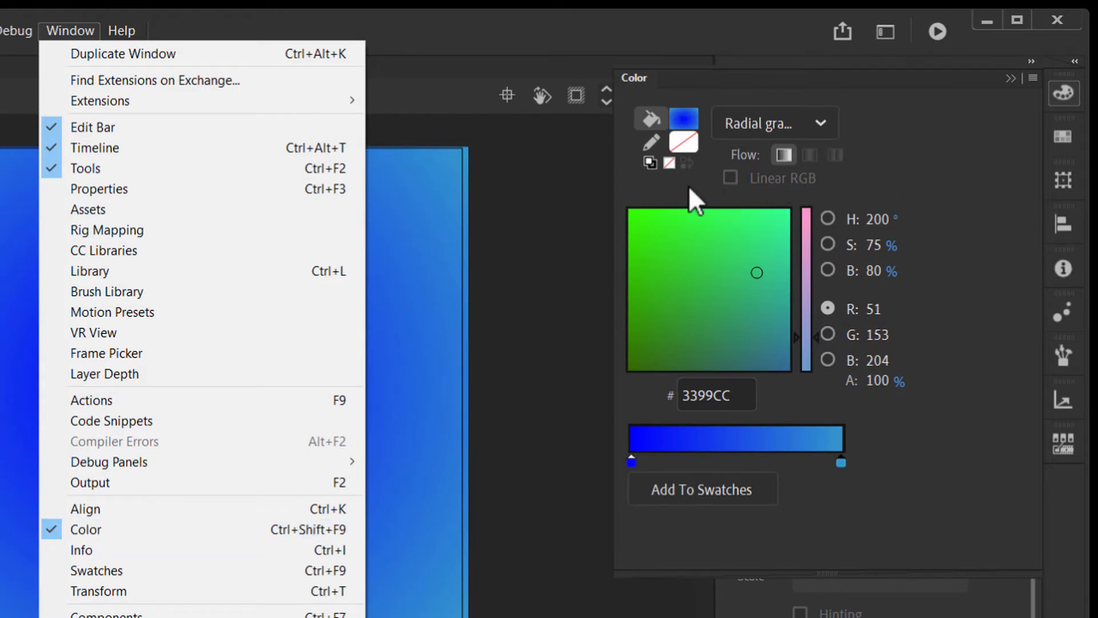
pyautogui.click(632, 461)
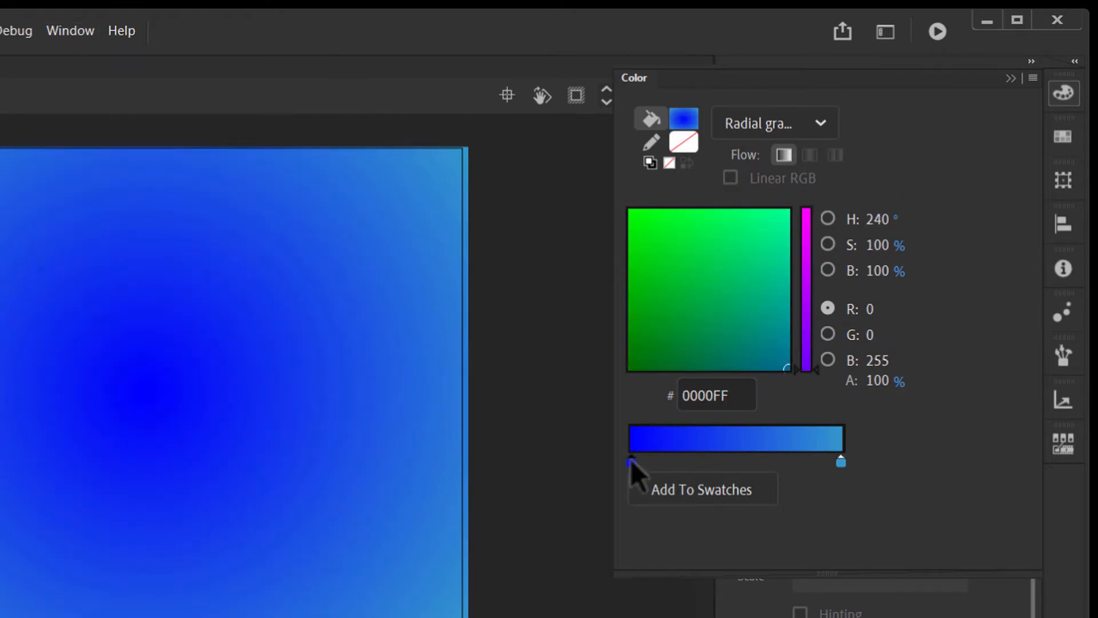
pyautogui.click(630, 459)
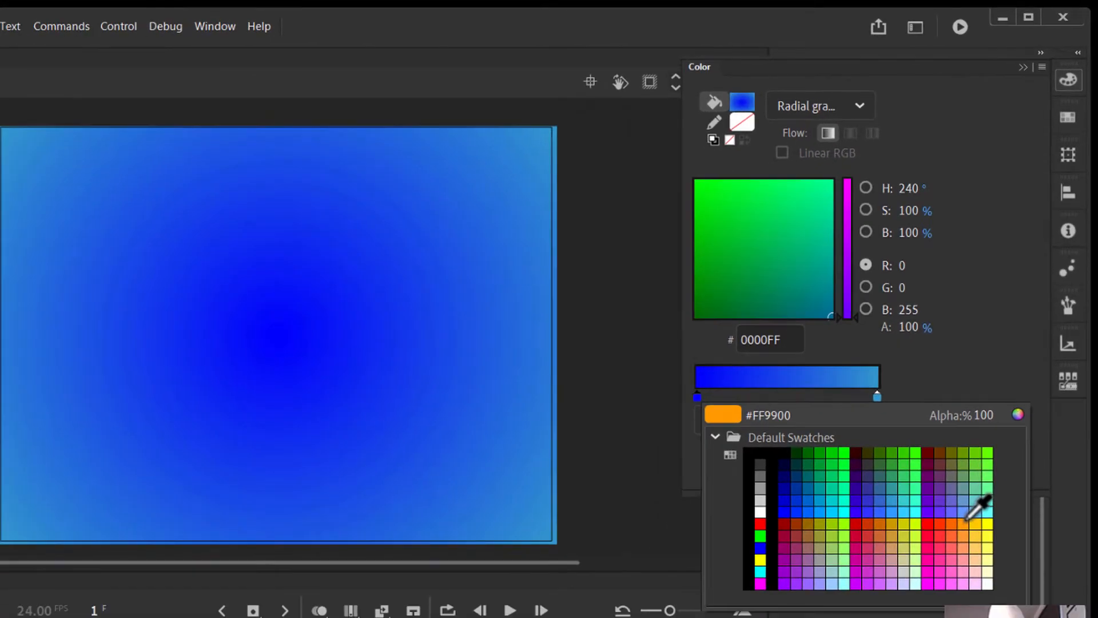
pyautogui.click(943, 608)
pyautogui.click(875, 395)
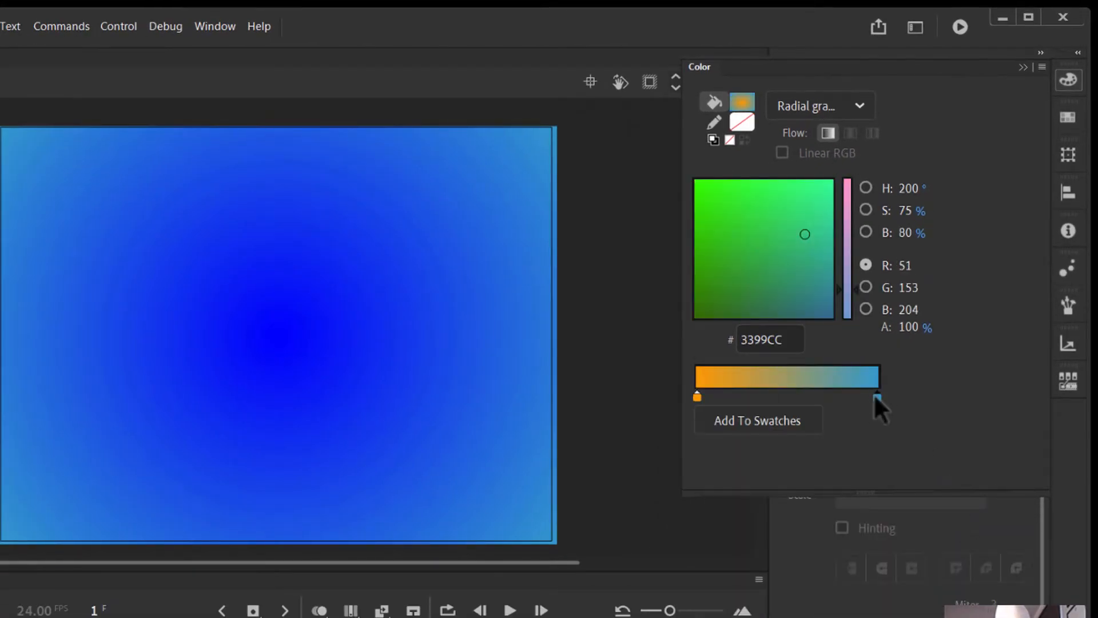
pyautogui.click(875, 395)
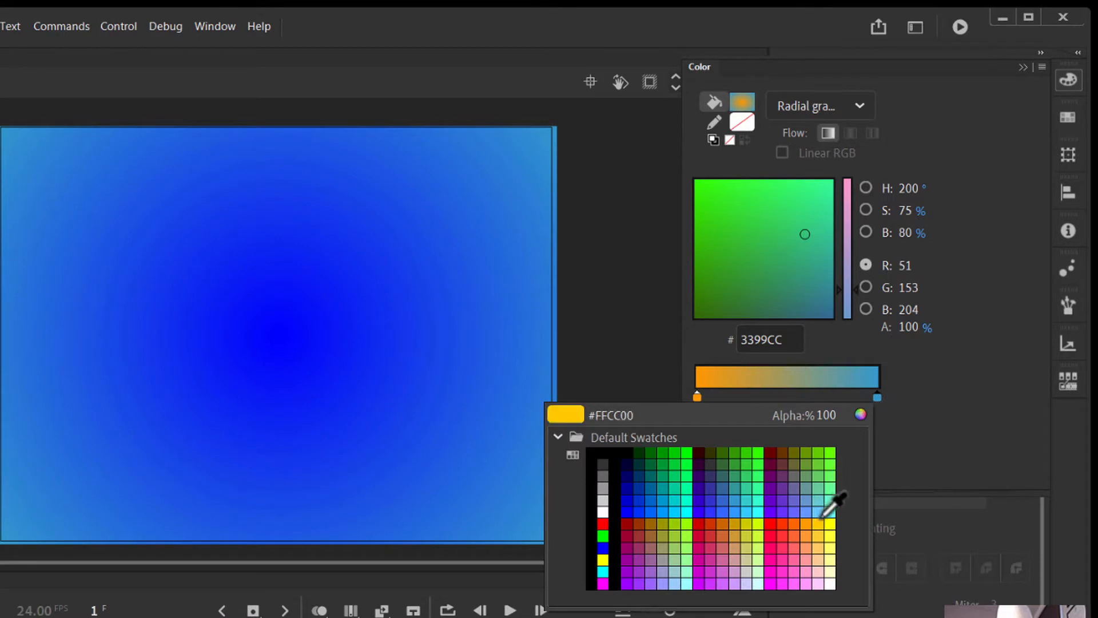
pyautogui.click(603, 558)
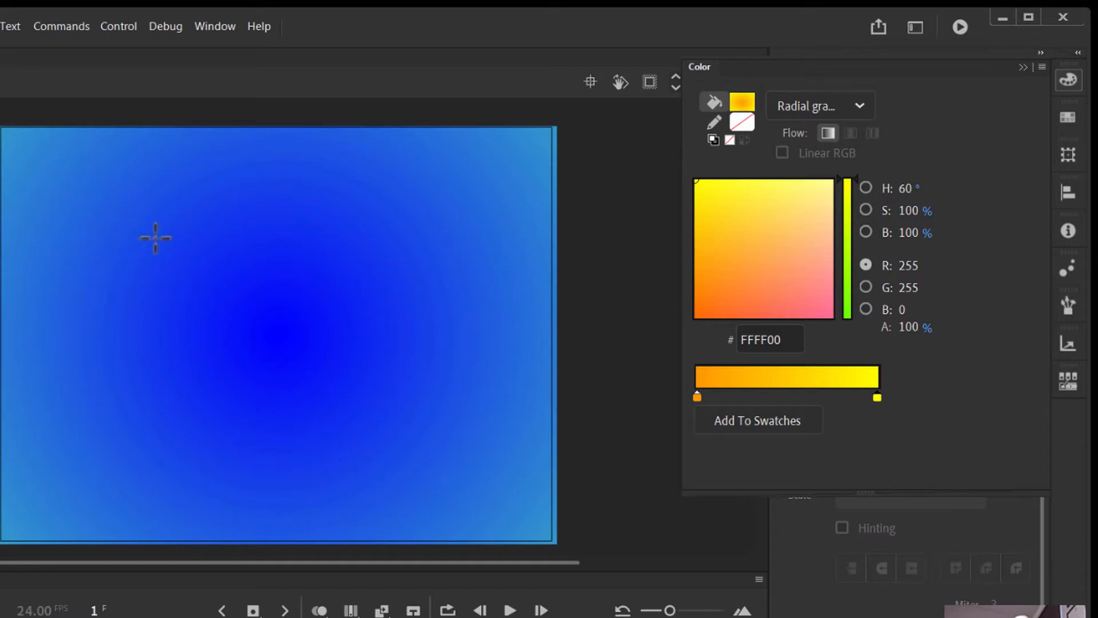
# Draw a sun circle about 307 px across and move it near the stage centre, at about X 260, Y 157.
pyautogui.moveTo(181, 254); pyautogui.dragTo(393, 470)
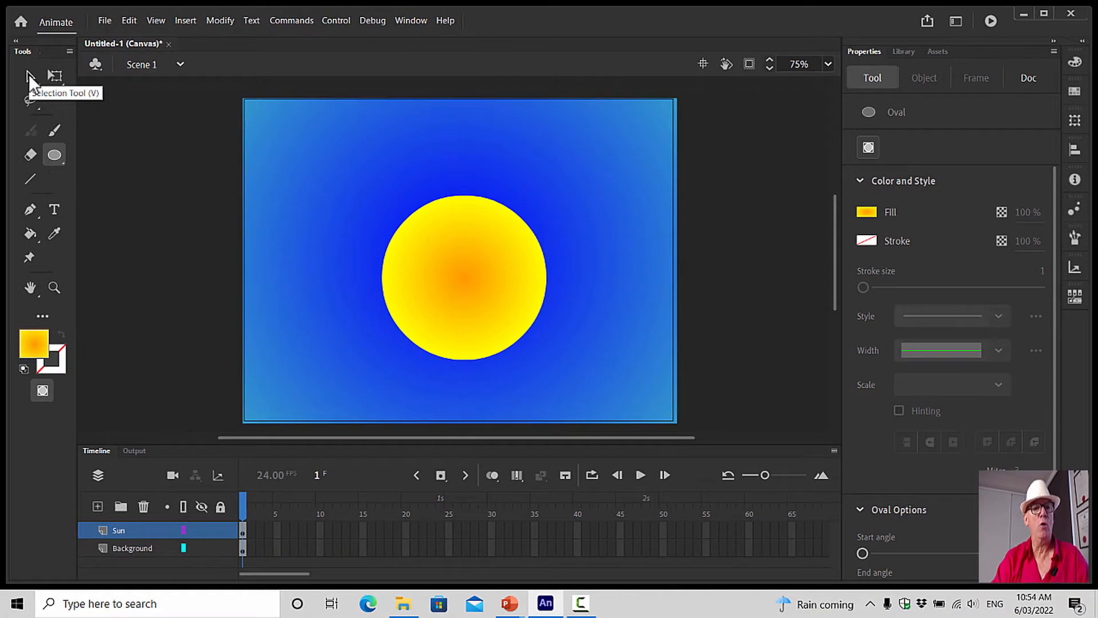
pyautogui.click(29, 74)
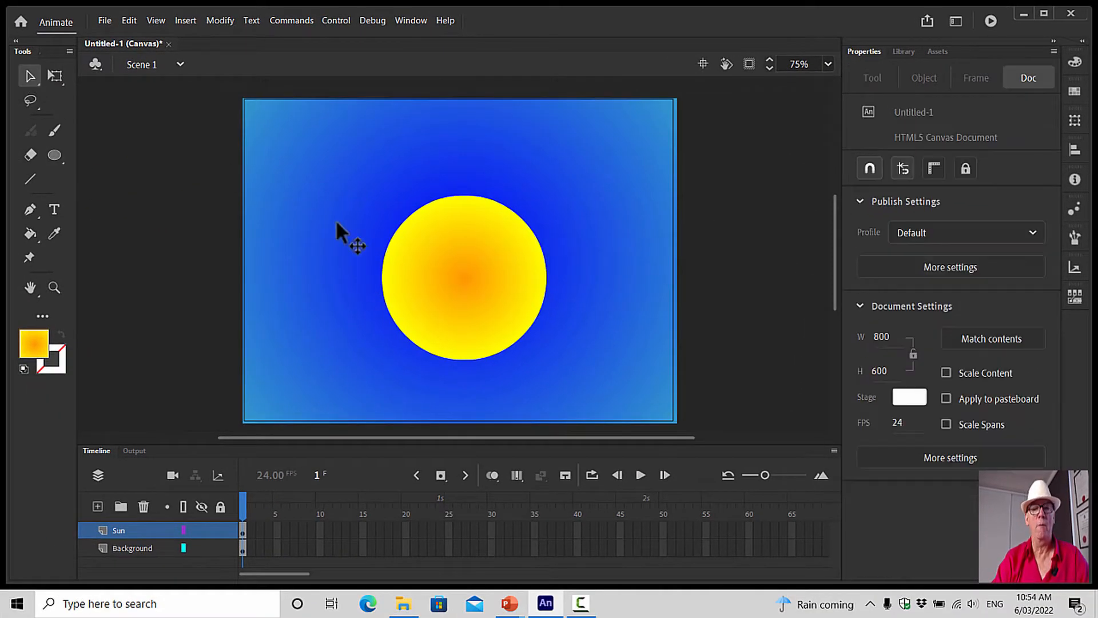
pyautogui.moveTo(430, 237)
pyautogui.mouseDown()
pyautogui.moveTo(399, 194)
pyautogui.moveTo(444, 239)
pyautogui.moveTo(459, 238)
pyautogui.mouseUp()
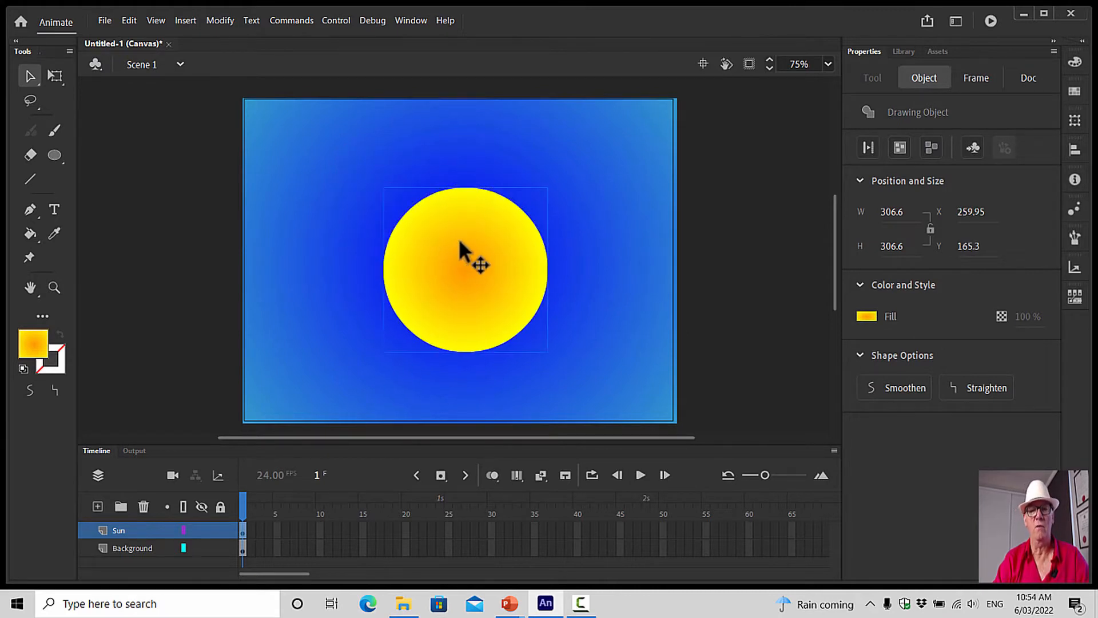
pyautogui.press('Up')
pyautogui.press('Up')
pyautogui.press('Up')
pyautogui.press('Up')
pyautogui.press('Up')
pyautogui.press('Up')
pyautogui.press('Up')
pyautogui.press('Up')
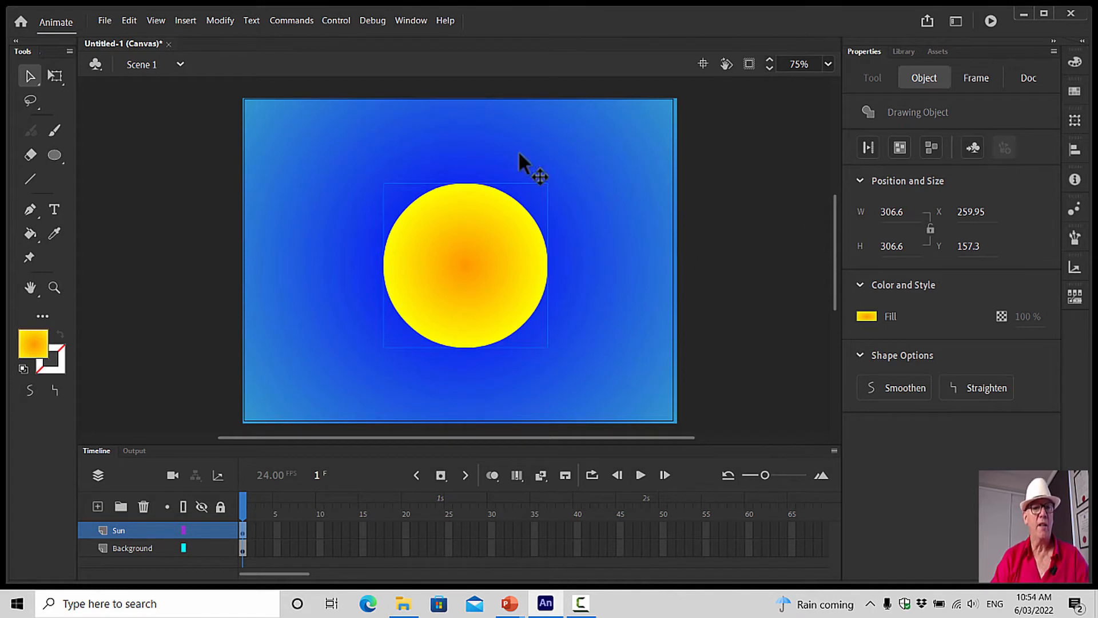
# Draw a vertical black line about 52 px long on the sun's upper left as the first eye.
pyautogui.click(30, 179)
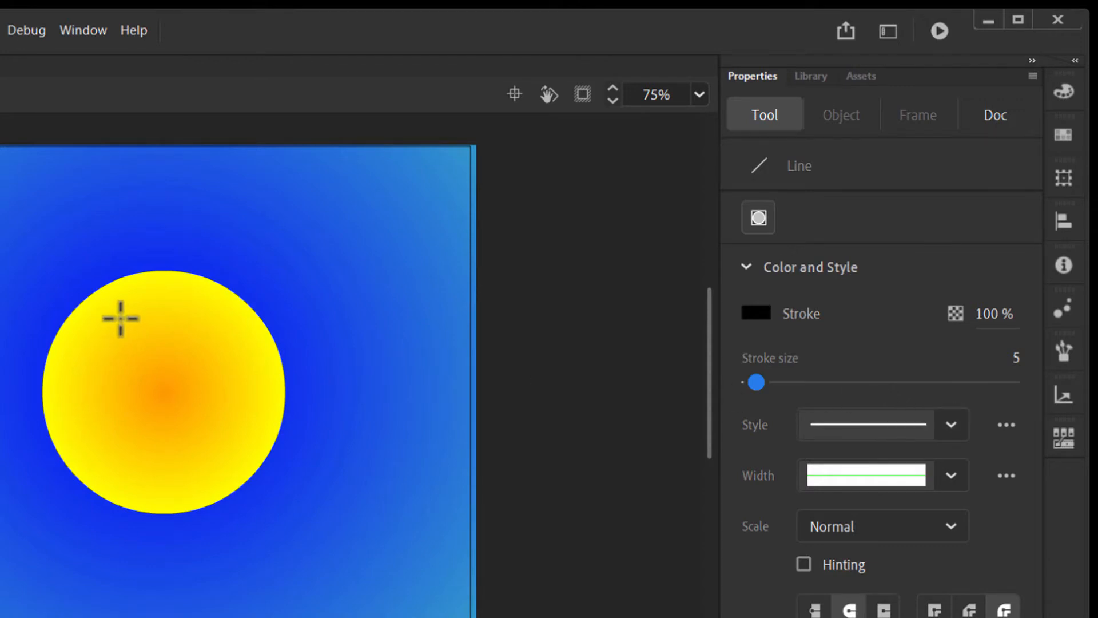
pyautogui.moveTo(119, 319); pyautogui.dragTo(118, 360)
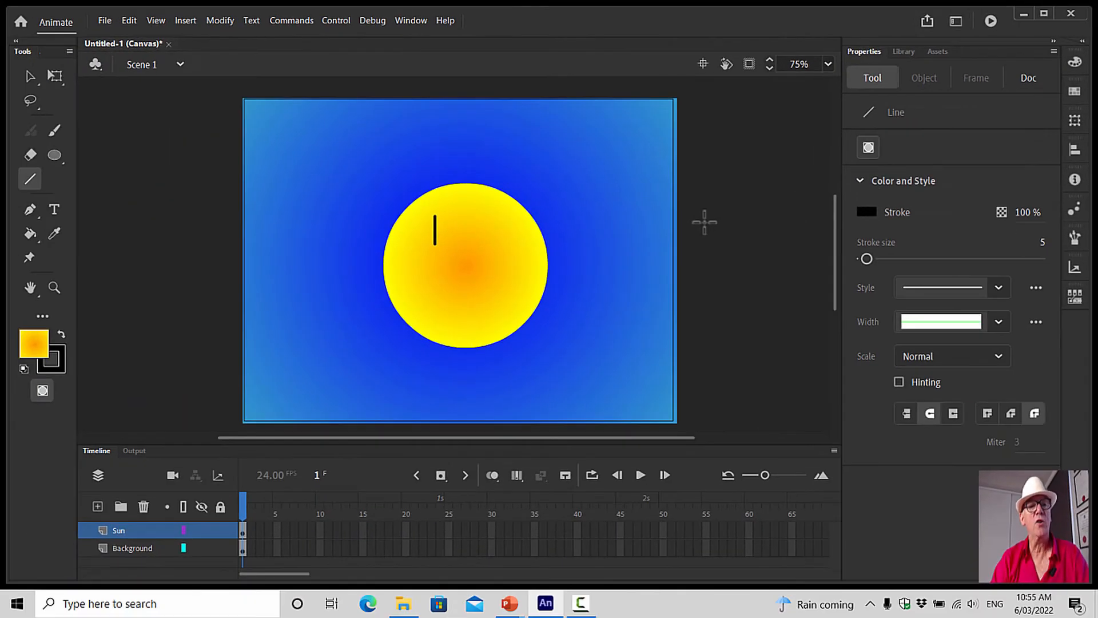
pyautogui.click(31, 76)
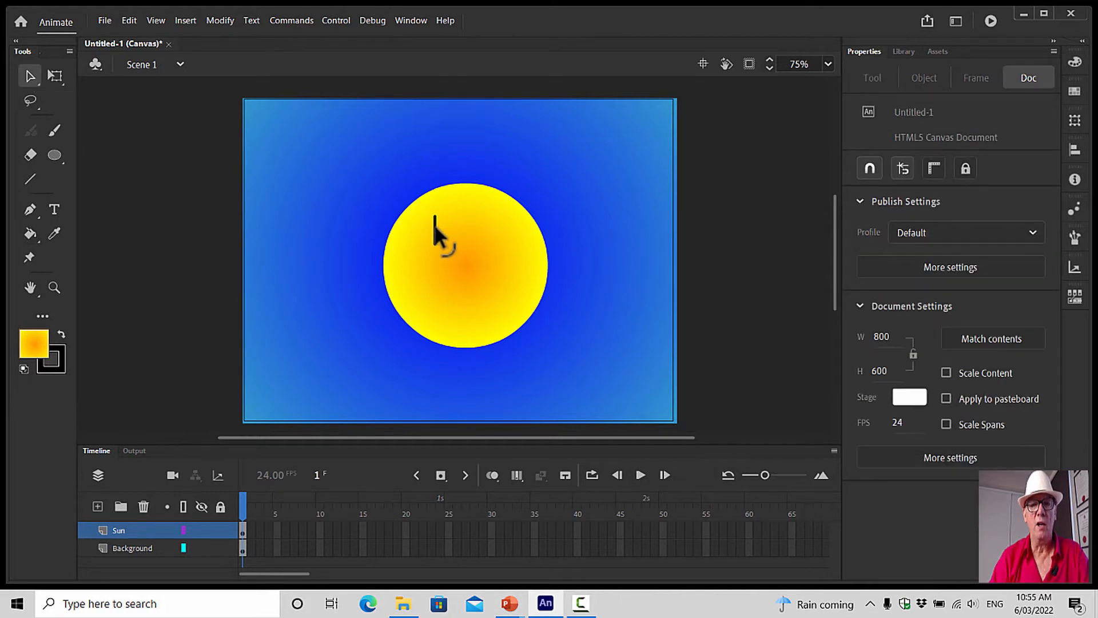
# Try duplicating the eye line straight across to the sun's upper right, and undo the copy.
pyautogui.click(433, 228)
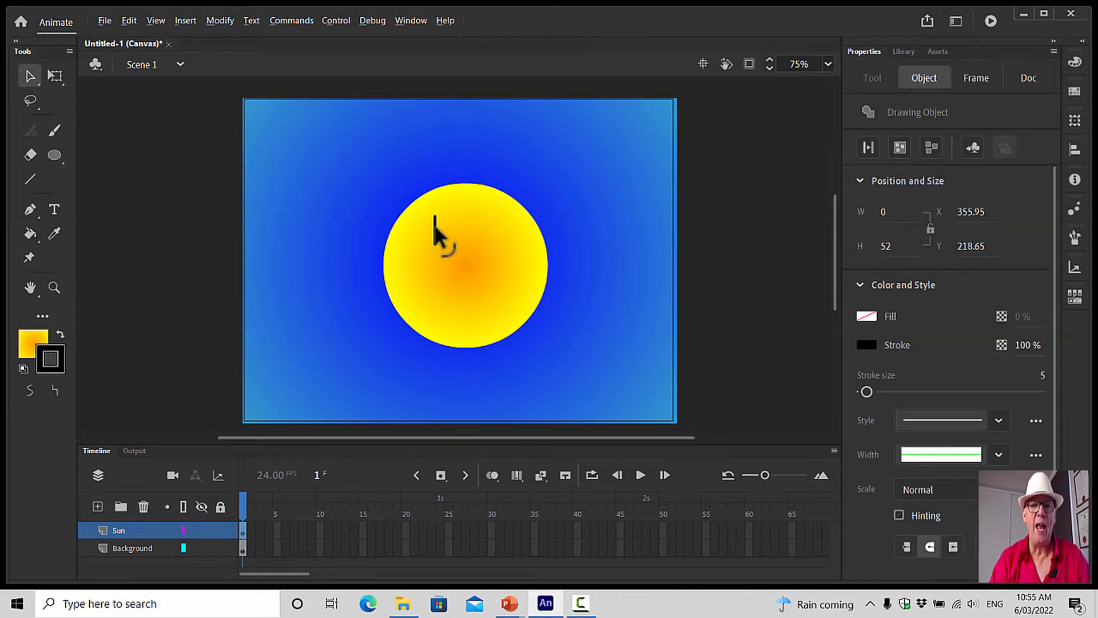
pyautogui.moveTo(438, 224); pyautogui.dragTo(497, 231)
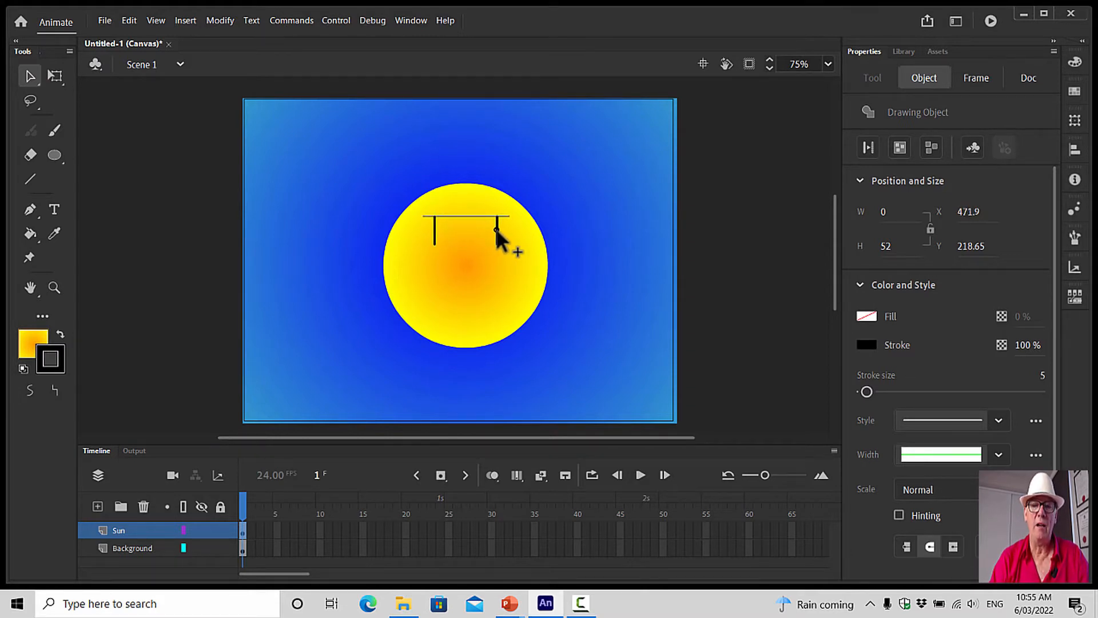
pyautogui.moveTo(497, 231); pyautogui.dragTo(498, 231)
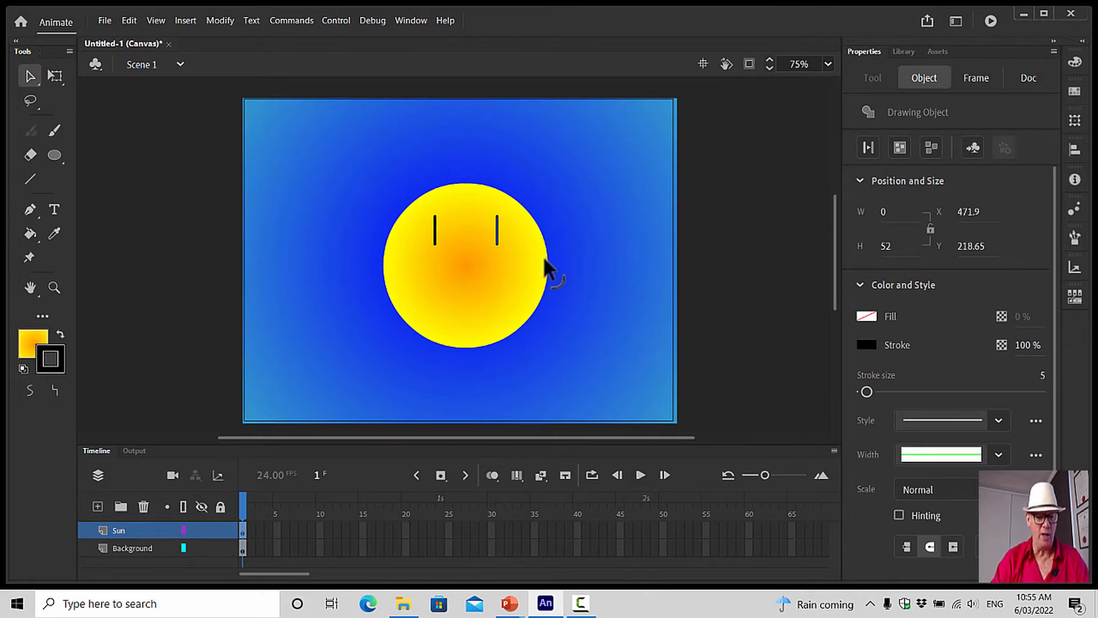
pyautogui.hotkey('ctrl', 'z')
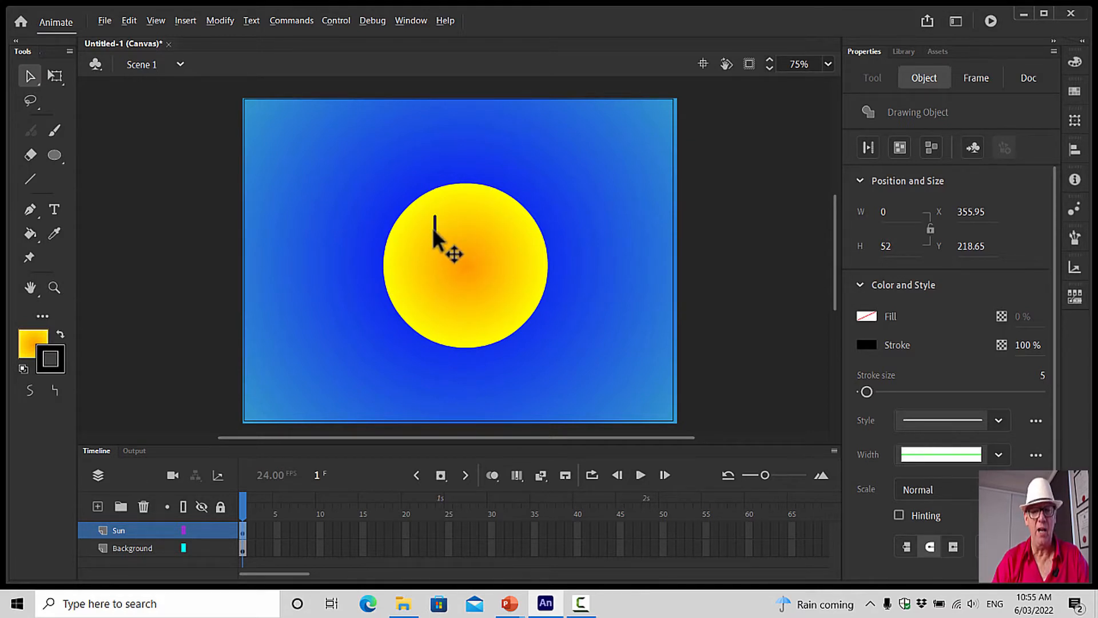
# Duplicate the eye line level across to the sun's upper right, at about X 480, as the second eye.
pyautogui.moveTo(431, 226); pyautogui.dragTo(497, 221)
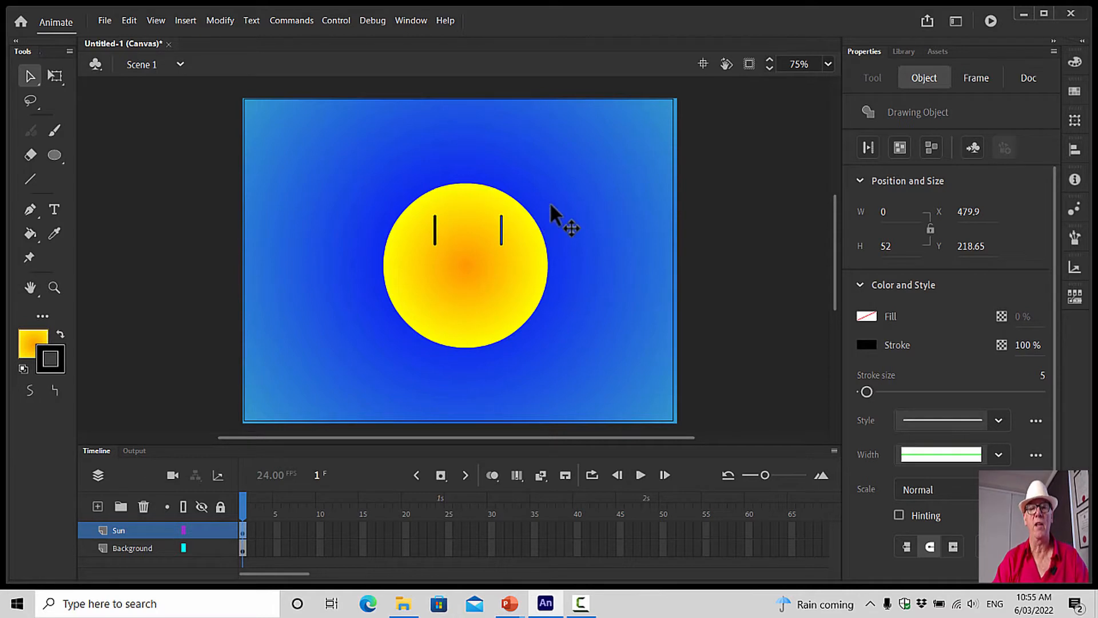
pyautogui.click(106, 186)
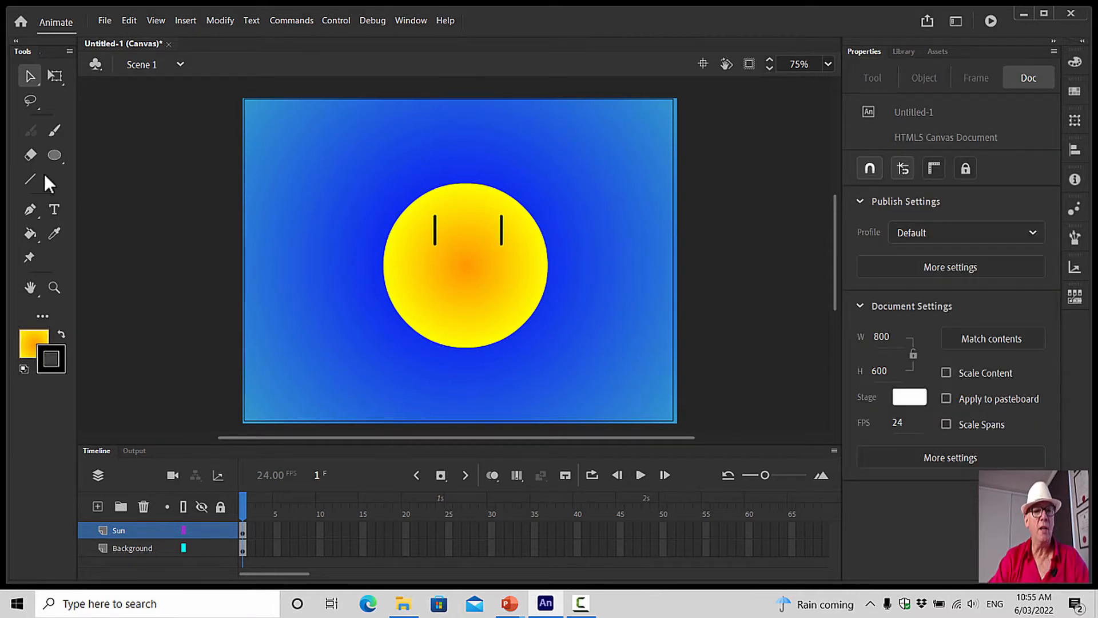
# Draw a horizontal line about 127 px long below the eyes and bend its middle downward into a smile.
pyautogui.click(30, 179)
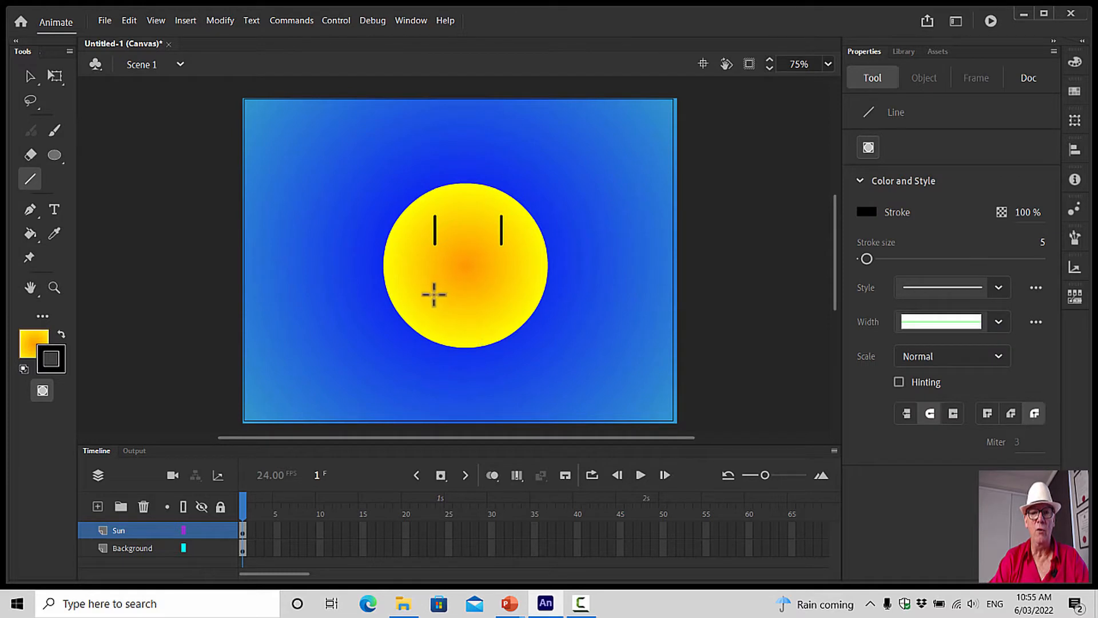
pyautogui.moveTo(435, 294)
pyautogui.mouseDown()
pyautogui.moveTo(515, 294)
pyautogui.moveTo(503, 295)
pyautogui.mouseUp()
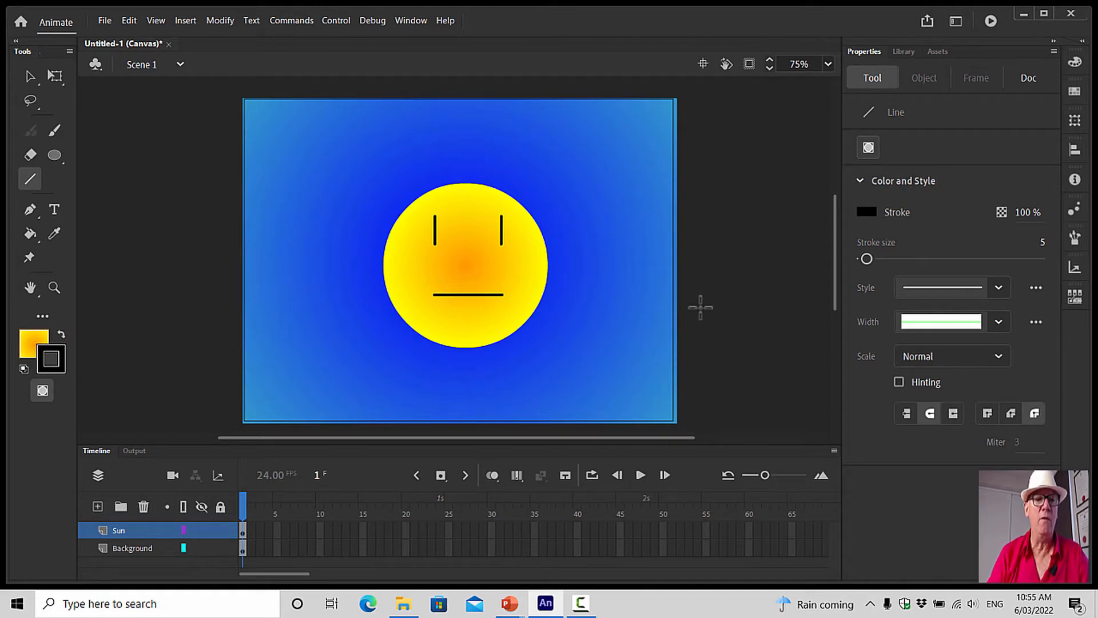
pyautogui.click(35, 77)
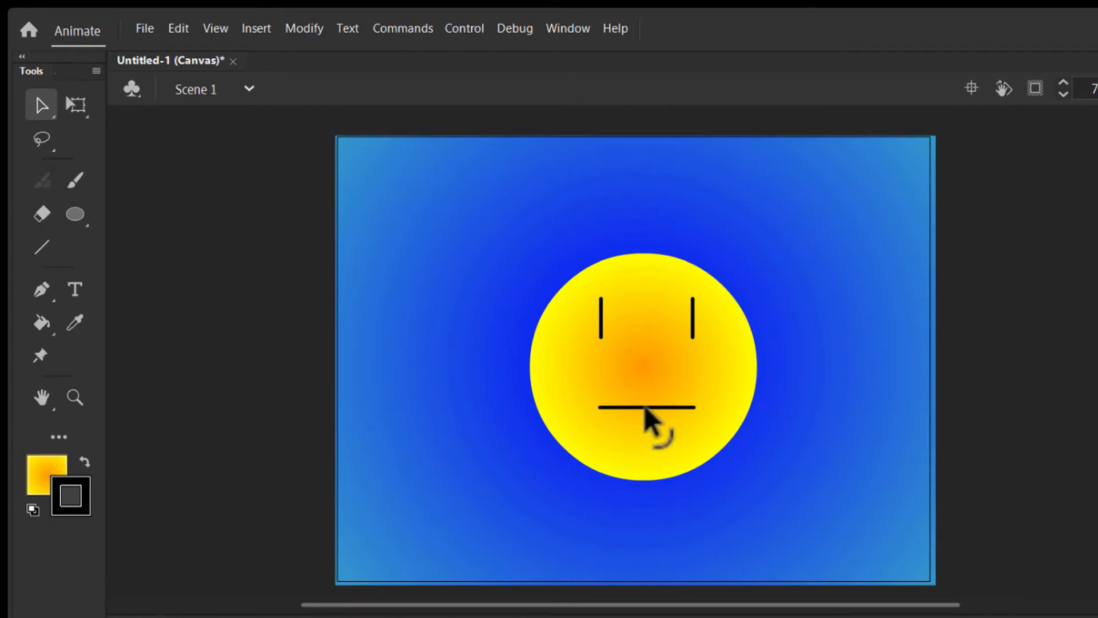
pyautogui.moveTo(646, 408); pyautogui.dragTo(646, 435)
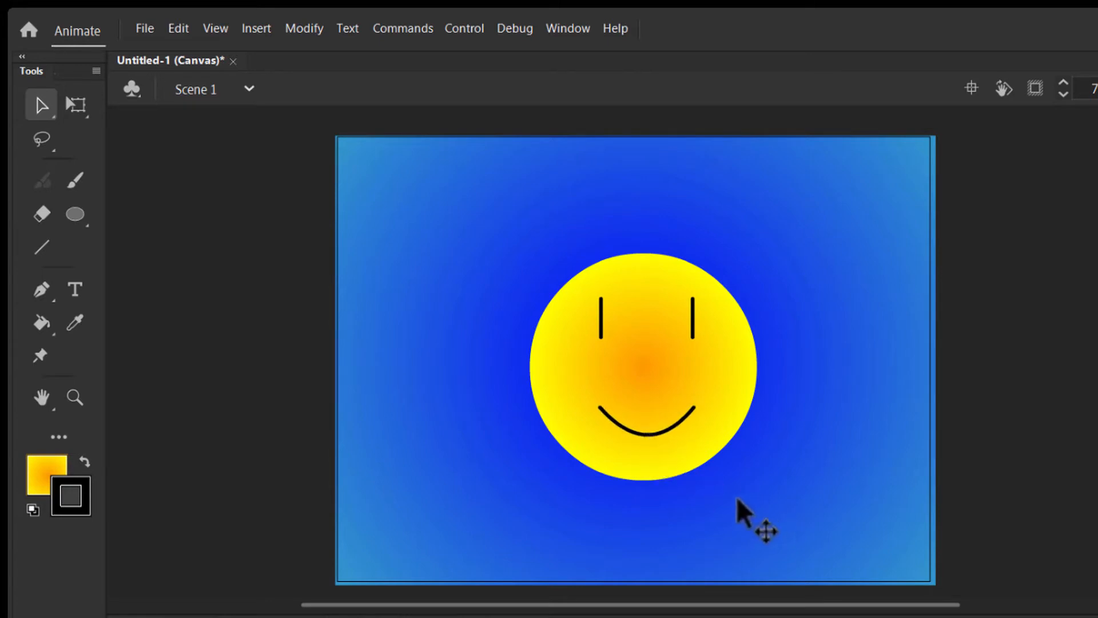
# Move the curved mouth up slightly, closer to the eyes.
pyautogui.click(665, 439)
pyautogui.click(660, 434)
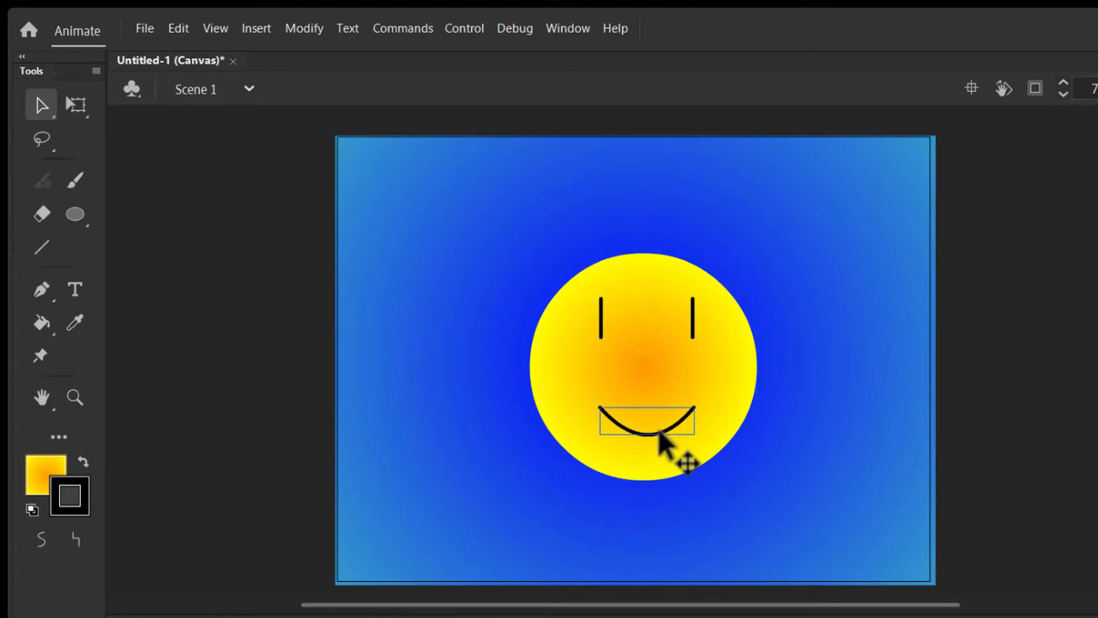
pyautogui.moveTo(660, 434); pyautogui.dragTo(661, 414)
# Move both eye lines down slightly to the same height, at about Y 240, with the right one aligned to the smile's end.
pyautogui.click(599, 316)
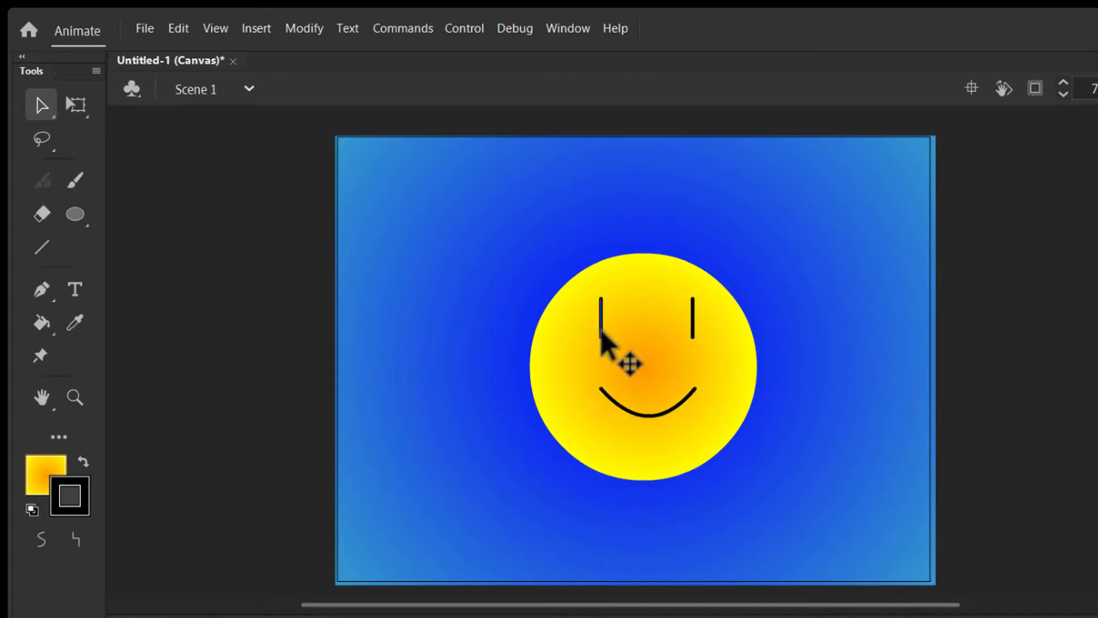
pyautogui.moveTo(601, 331); pyautogui.dragTo(601, 346)
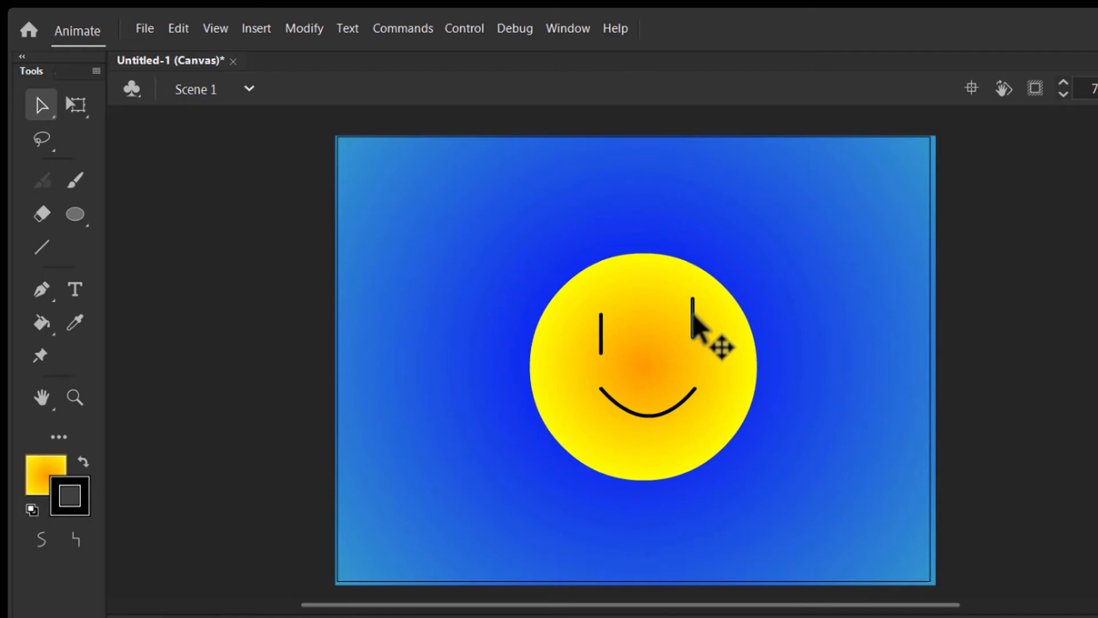
pyautogui.moveTo(694, 322); pyautogui.dragTo(692, 336)
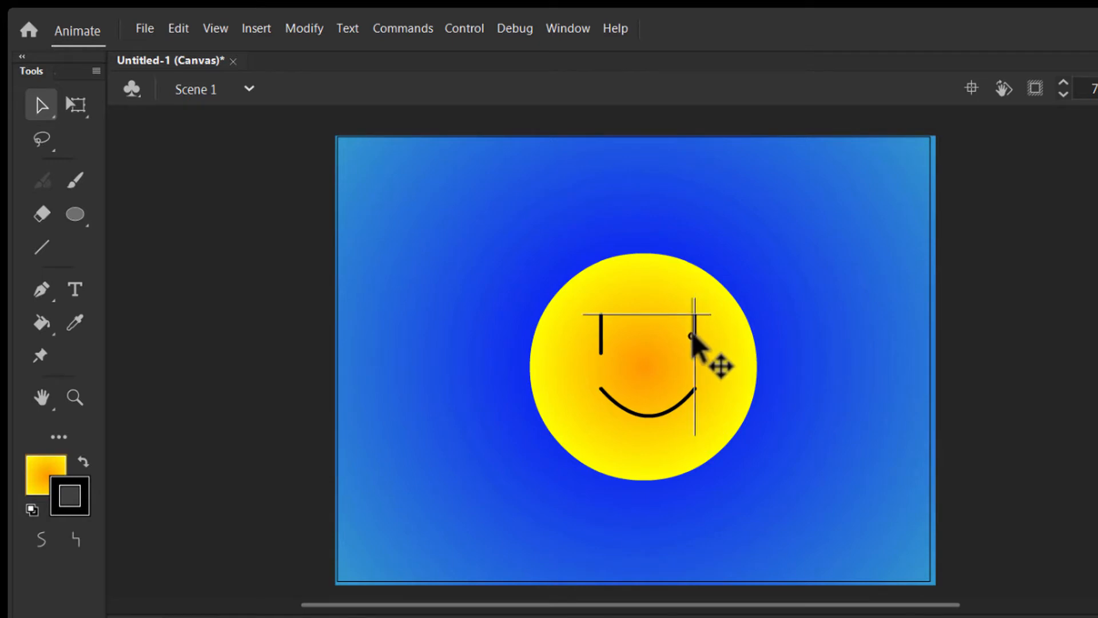
pyautogui.moveTo(693, 337); pyautogui.dragTo(693, 337)
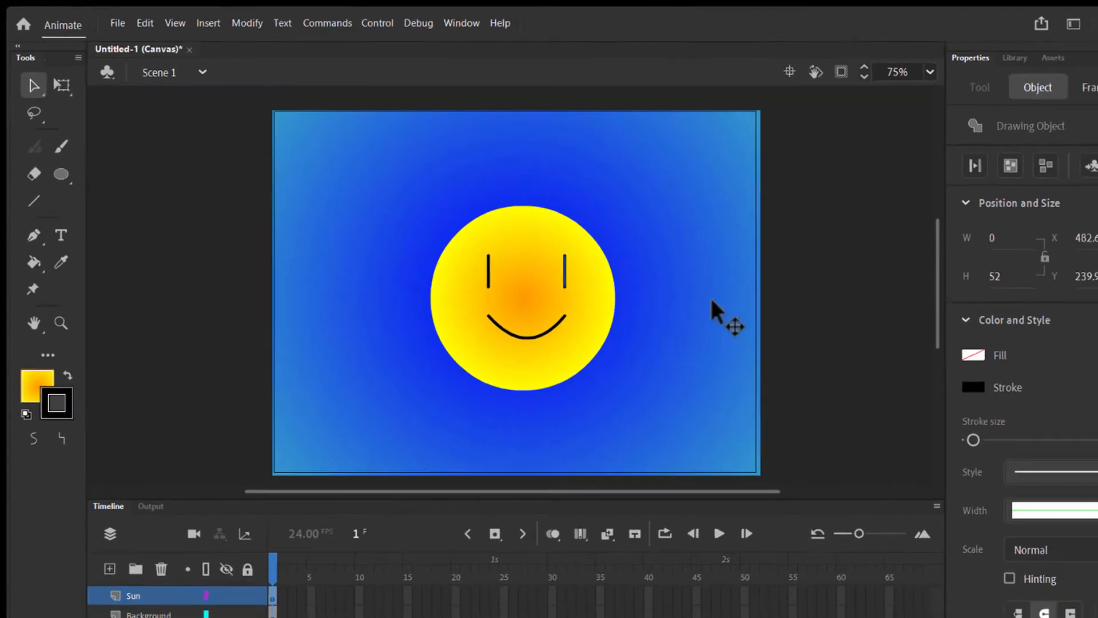
pyautogui.click(876, 388)
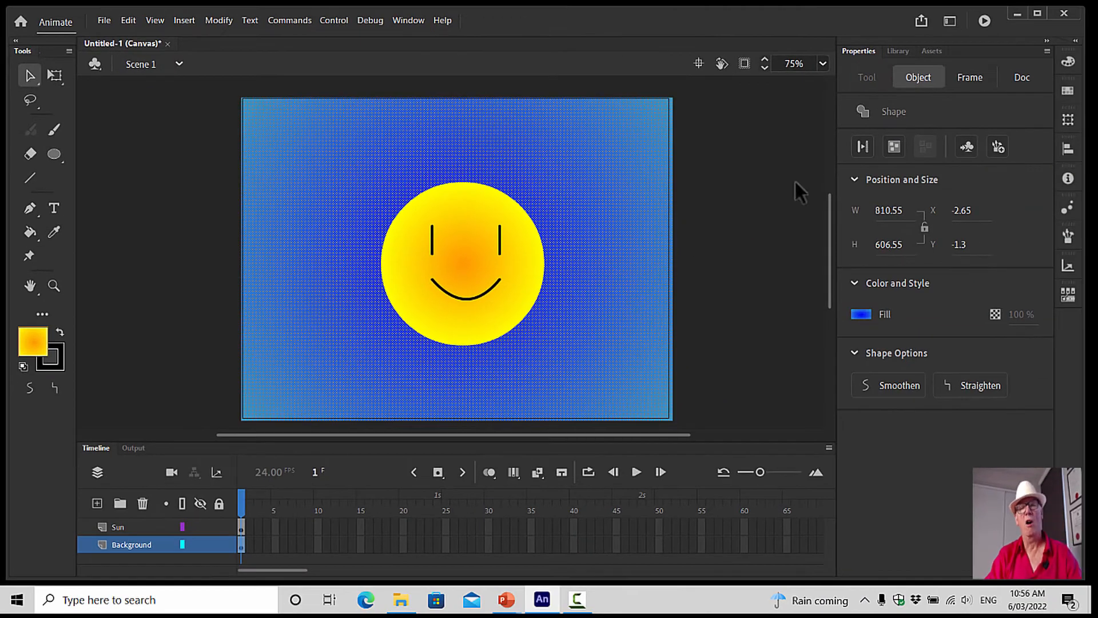
# Move the smile back down a little on the sun's face, to about X 356, Y 356.
pyautogui.click(705, 224)
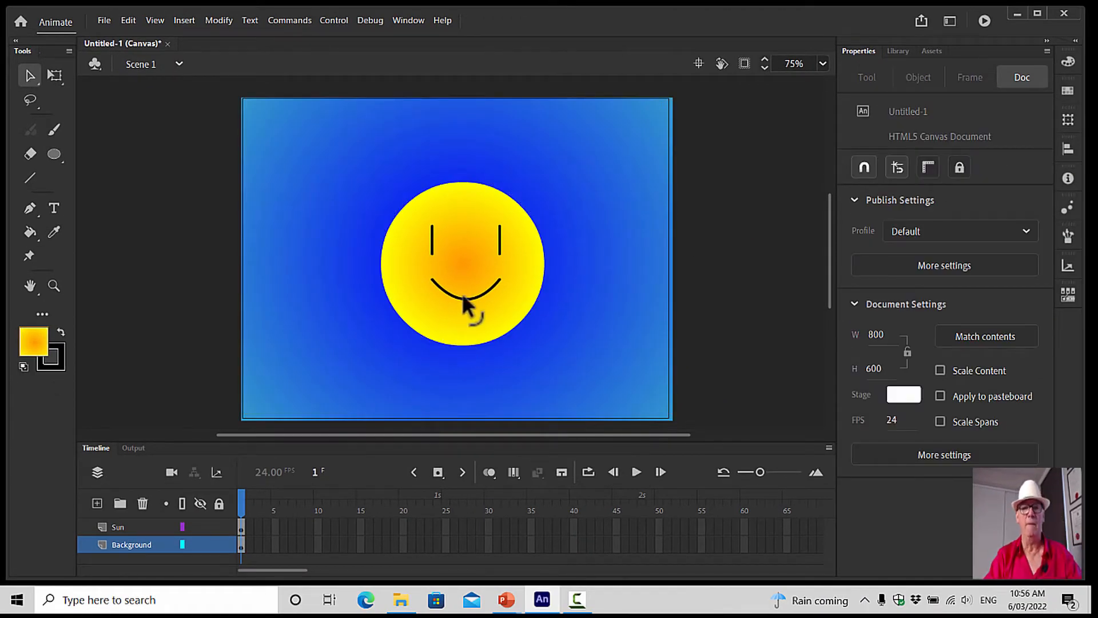
pyautogui.moveTo(464, 300); pyautogui.dragTo(463, 308)
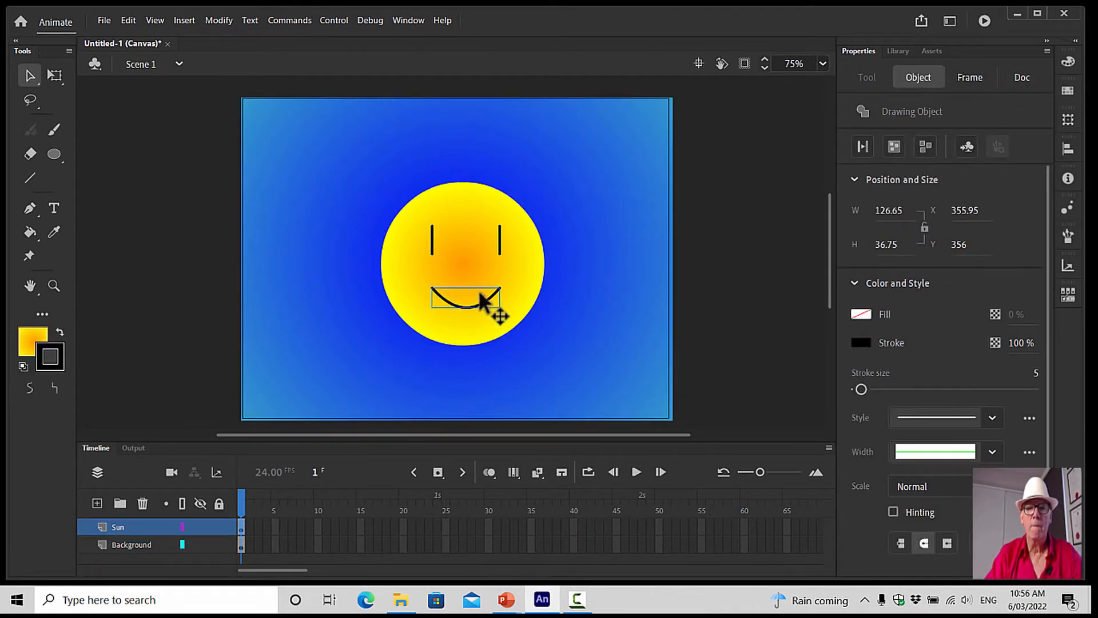
pyautogui.click(740, 228)
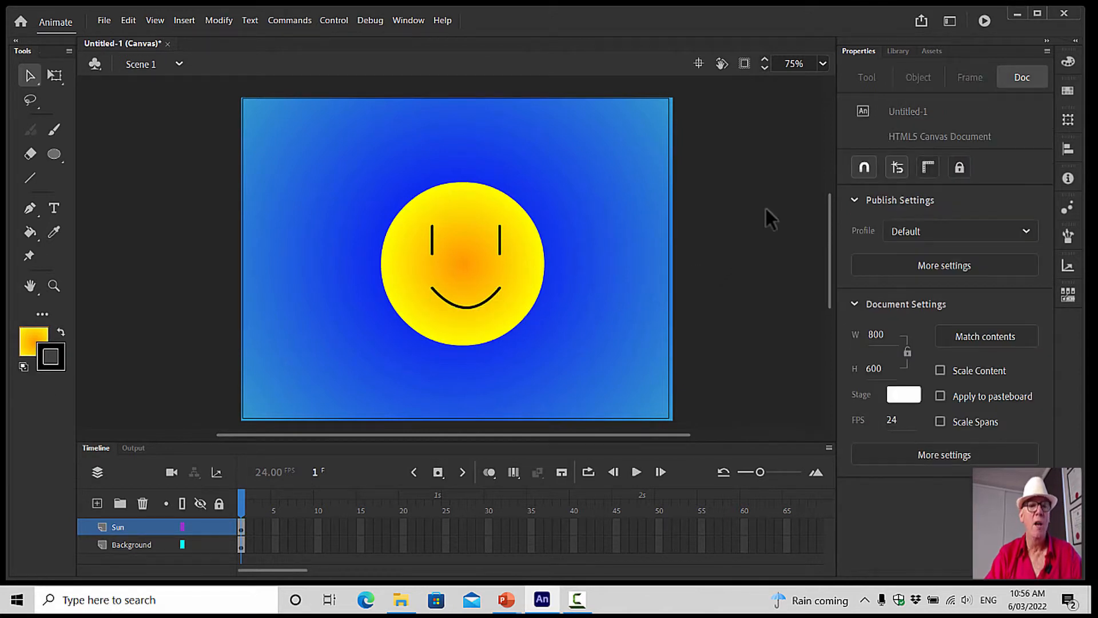
# Draw straight yellow ray lines directly above, below, right and left of the sun, the upper one about 79 px long.
pyautogui.click(31, 182)
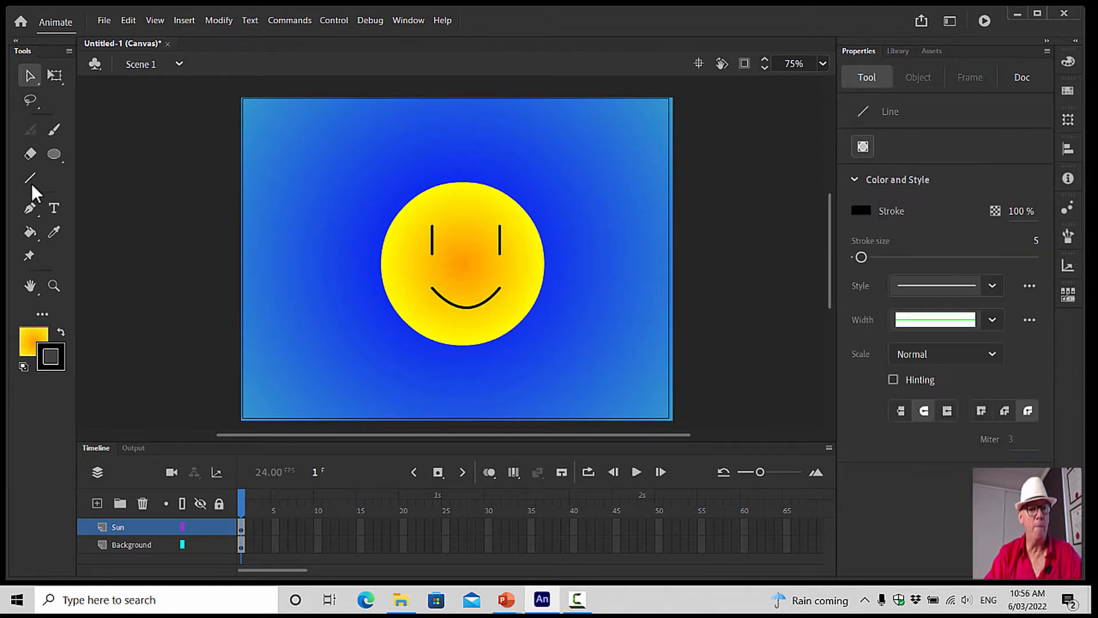
pyautogui.click(858, 211)
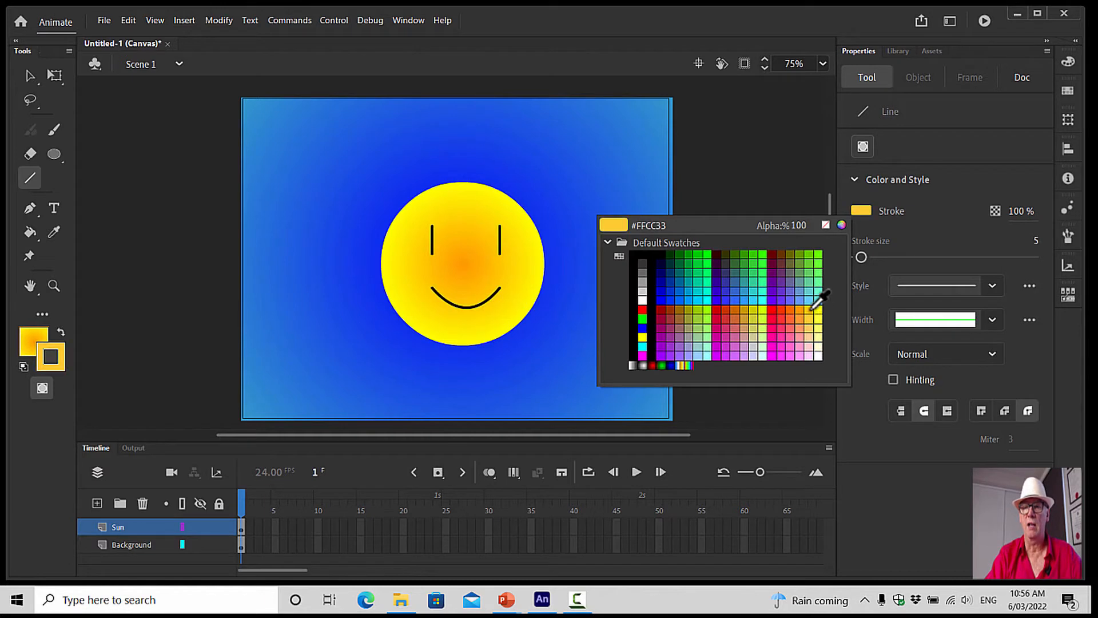
pyautogui.click(641, 333)
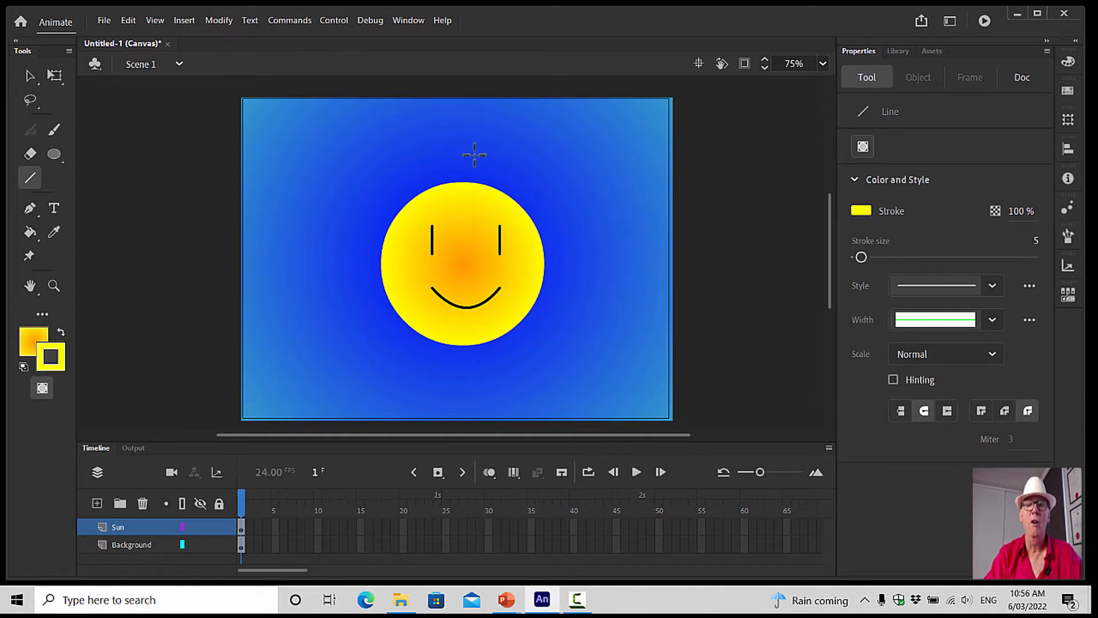
pyautogui.moveTo(462, 127); pyautogui.dragTo(462, 169)
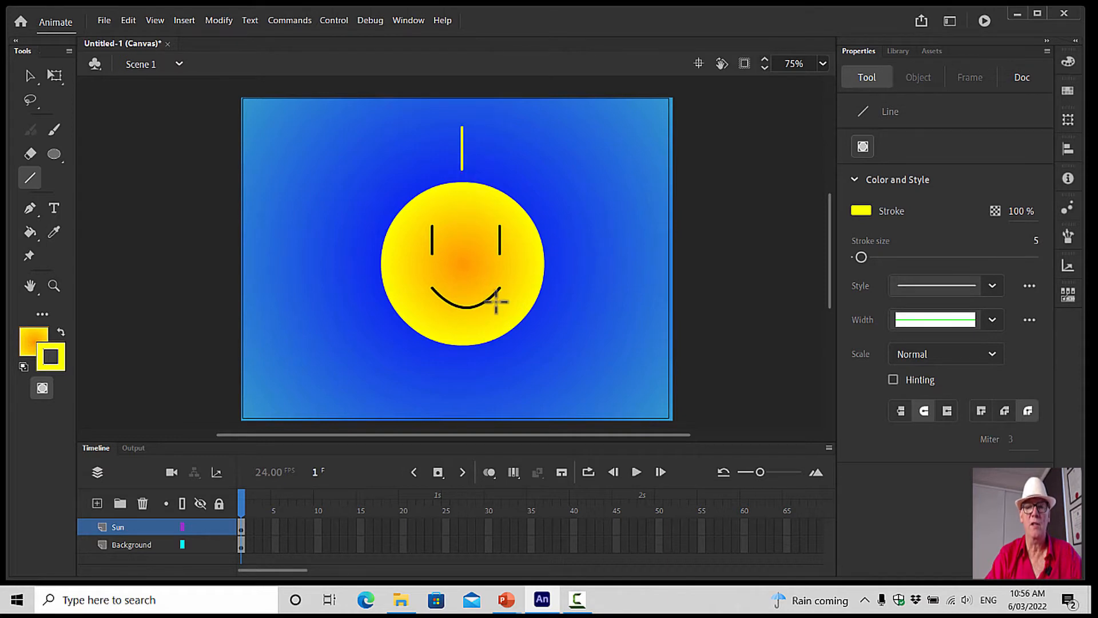
pyautogui.moveTo(463, 356); pyautogui.dragTo(463, 392)
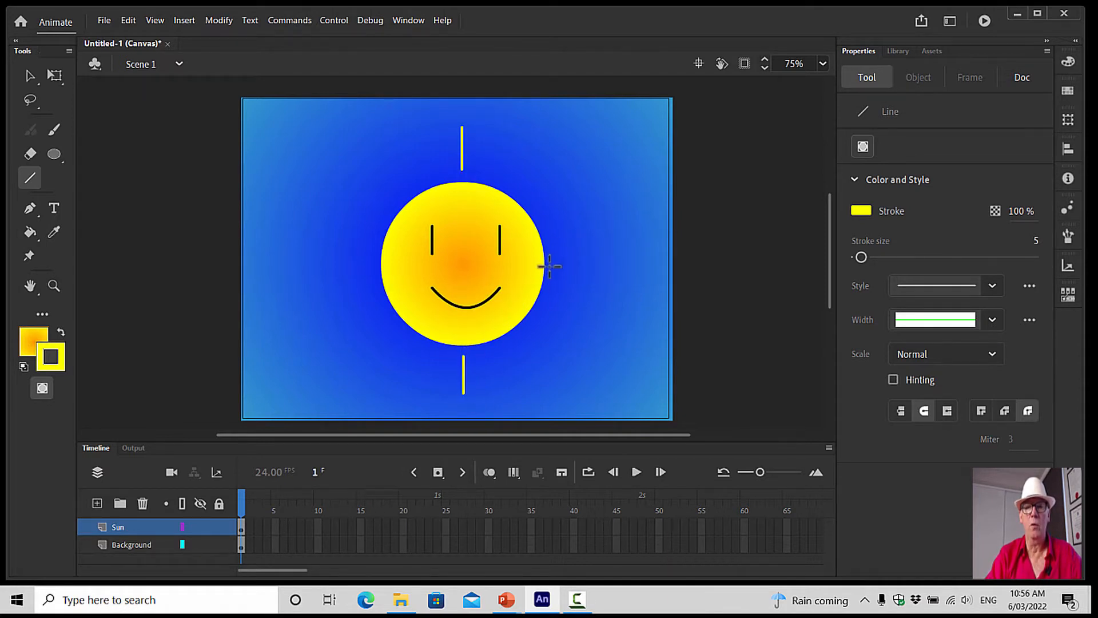
pyautogui.moveTo(552, 259); pyautogui.dragTo(588, 259)
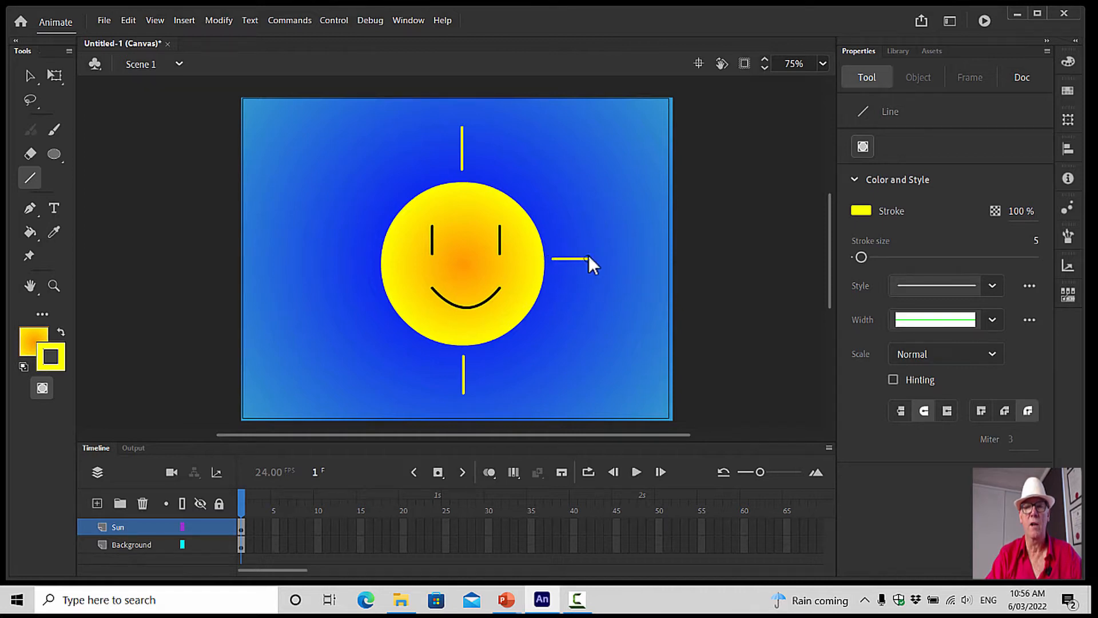
pyautogui.moveTo(367, 262); pyautogui.dragTo(331, 262)
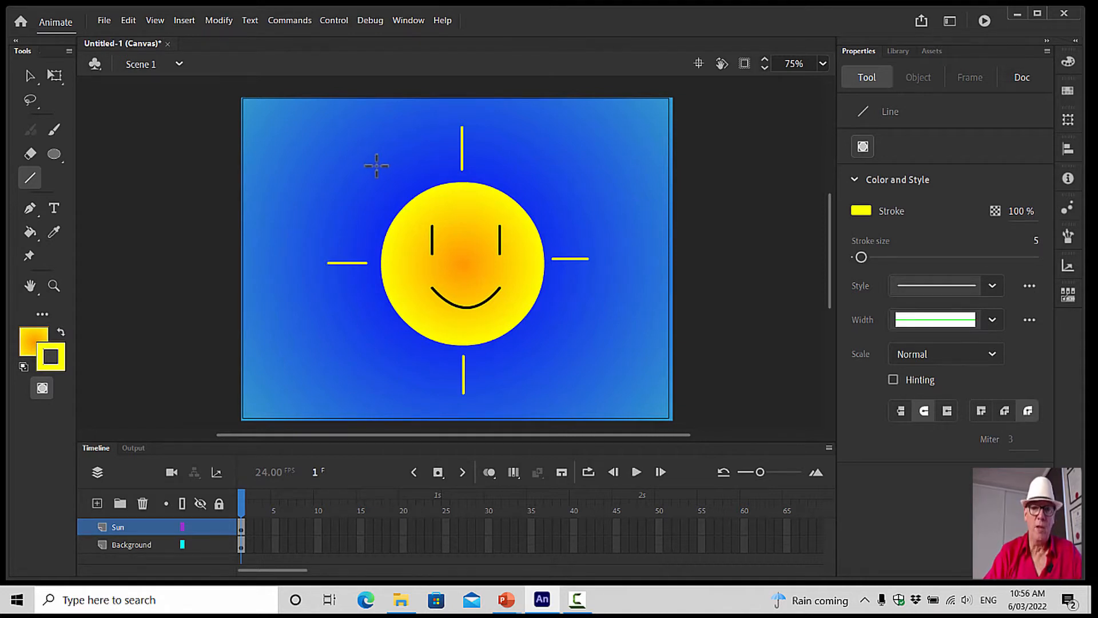
# Draw four diagonal yellow rays in the gaps between the straight ones, the upper-left one spanning about 51 by 45 px.
pyautogui.moveTo(376, 166); pyautogui.dragTo(403, 190)
pyautogui.moveTo(559, 172); pyautogui.dragTo(529, 196)
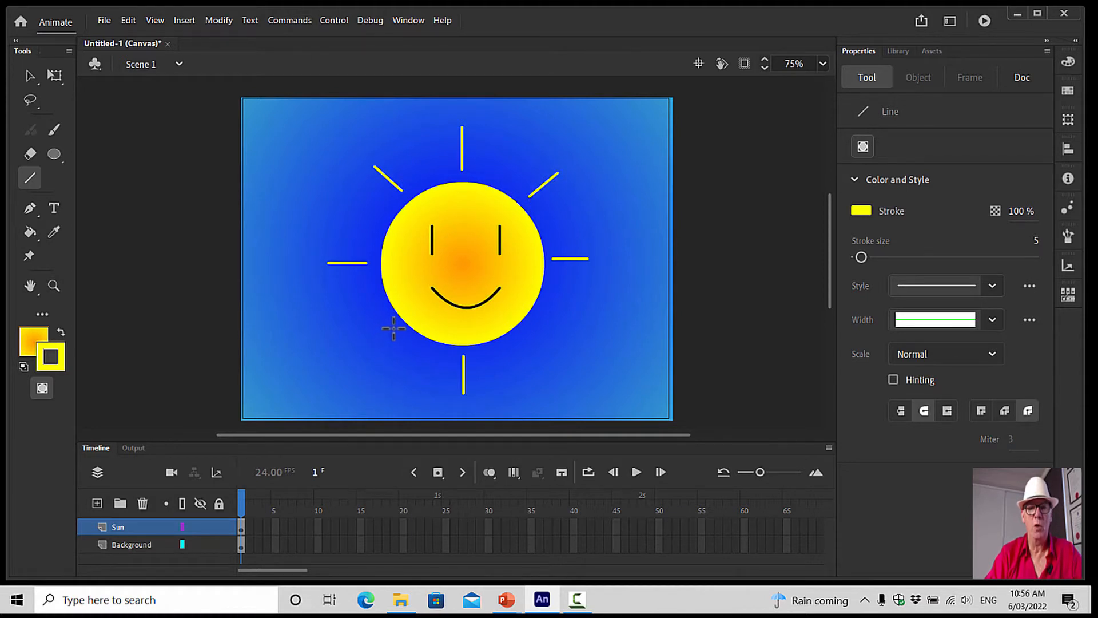
pyautogui.moveTo(394, 329); pyautogui.dragTo(364, 360)
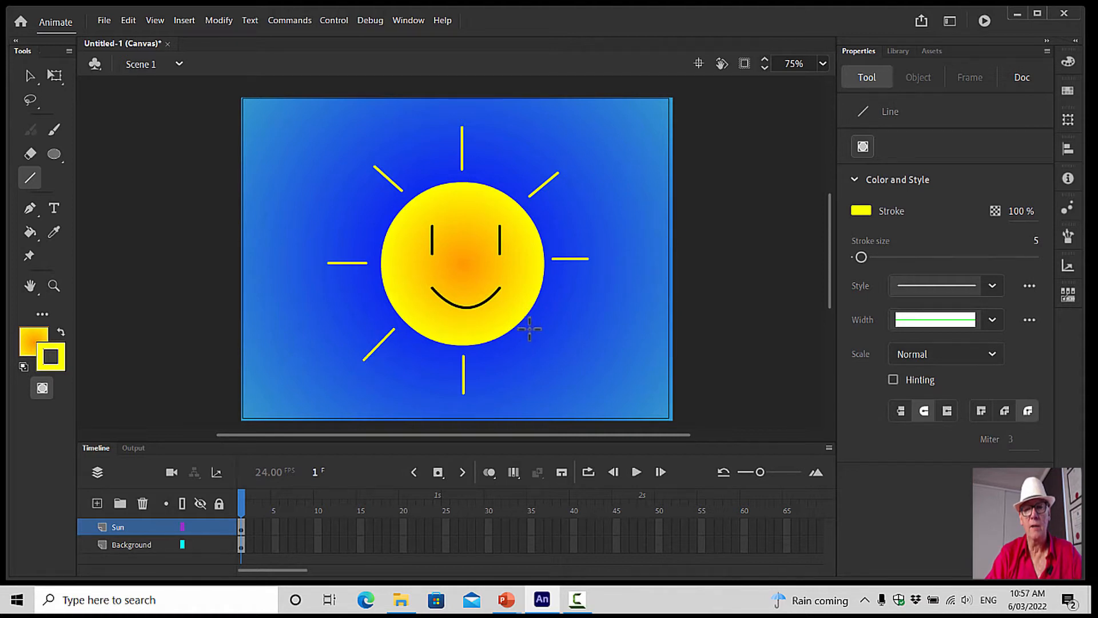
pyautogui.moveTo(530, 329); pyautogui.dragTo(580, 359)
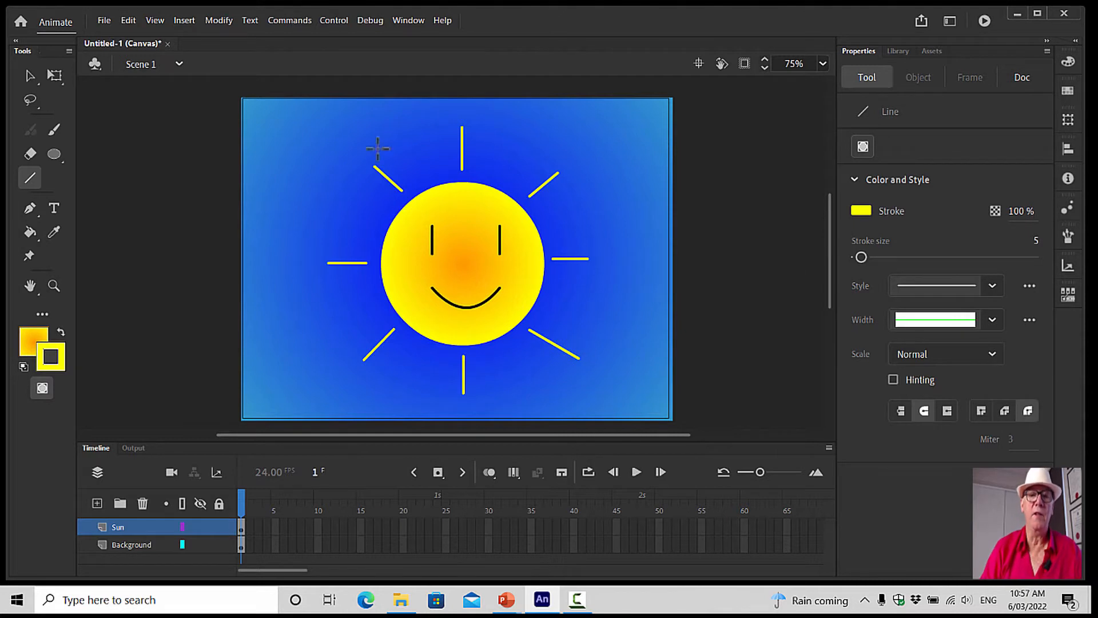
pyautogui.click(30, 74)
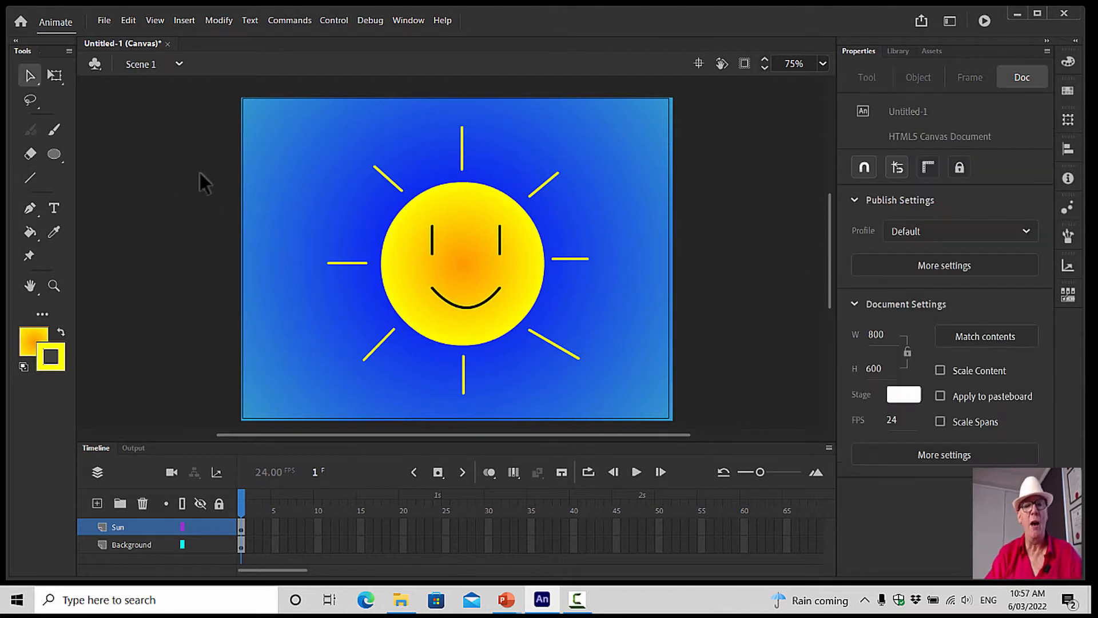
pyautogui.click(385, 174)
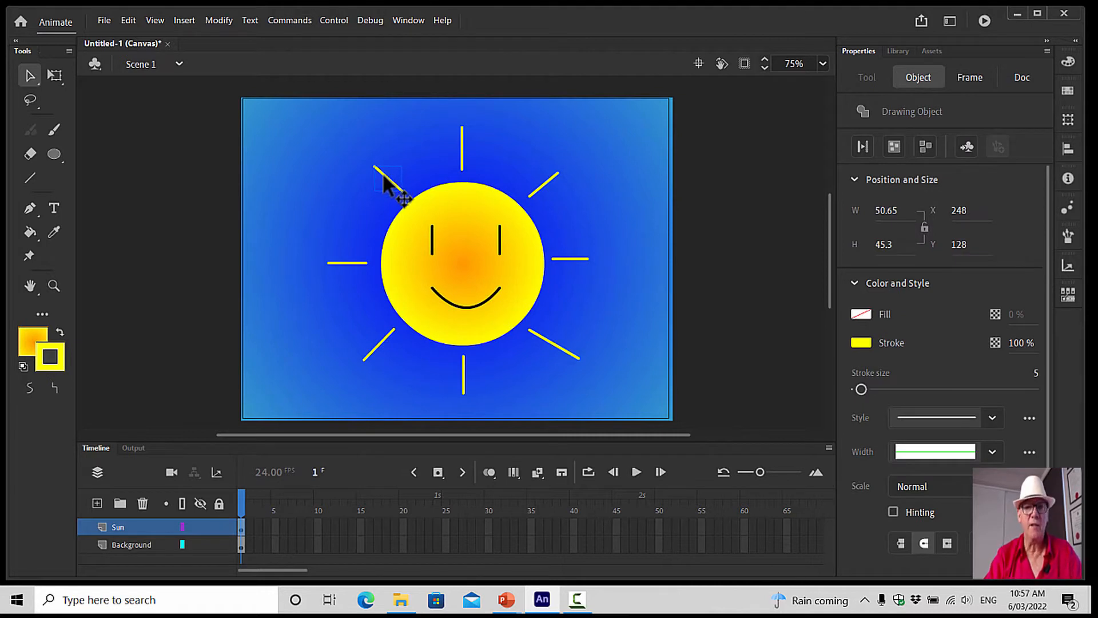
pyautogui.click(461, 156)
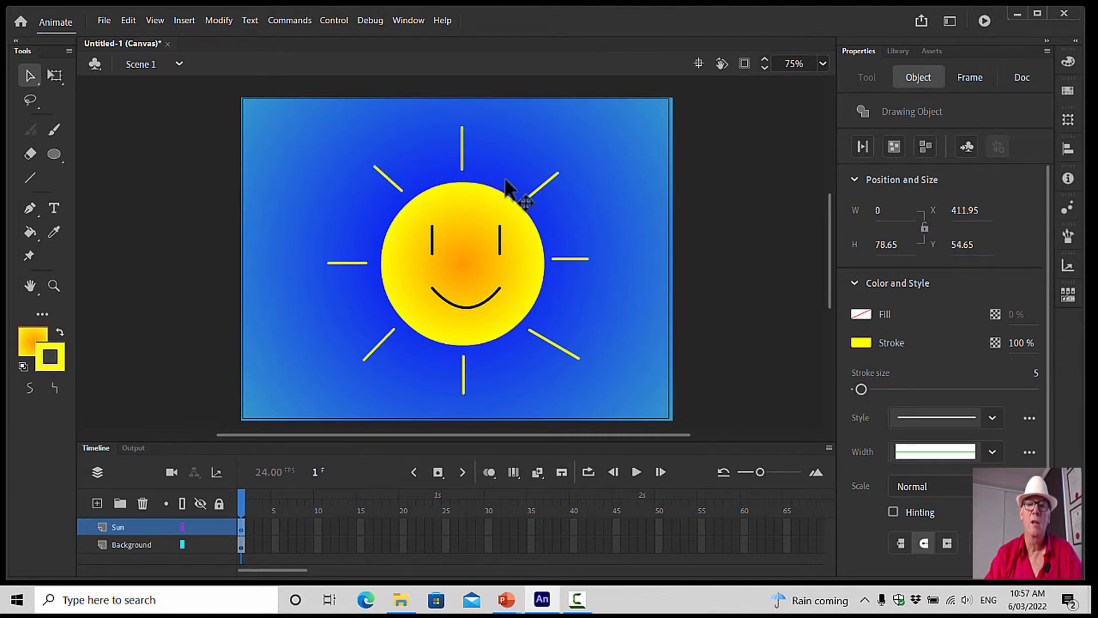
pyautogui.click(388, 176)
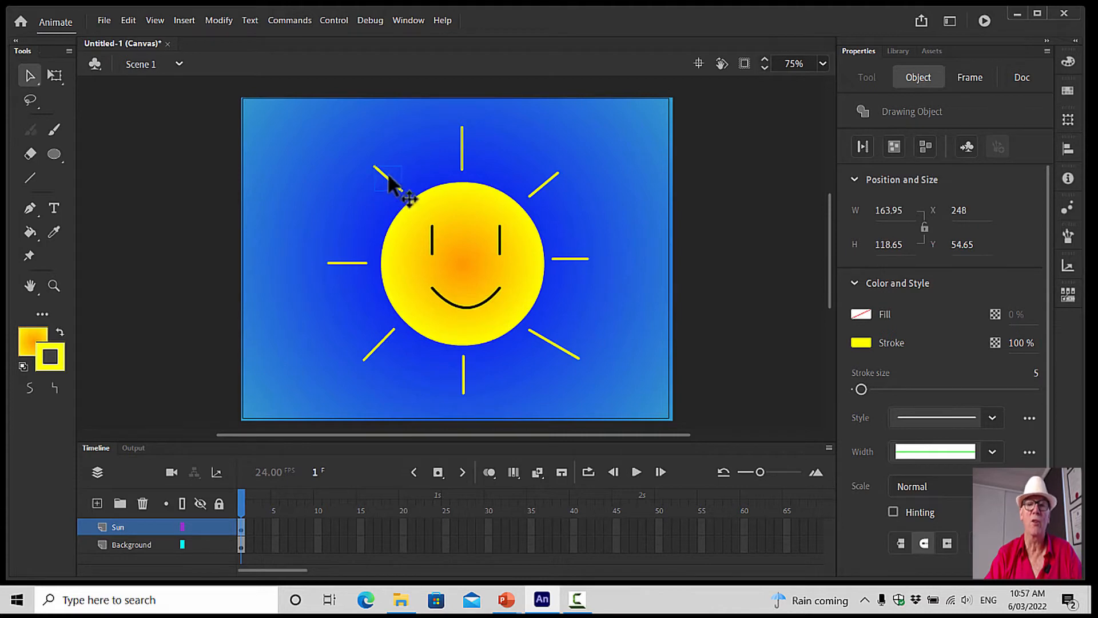
pyautogui.keyDown('shift'); pyautogui.click(462, 153); pyautogui.keyUp('shift')
pyautogui.keyDown('shift'); pyautogui.click(548, 180); pyautogui.keyUp('shift')
pyautogui.keyDown('shift'); pyautogui.click(488, 233); pyautogui.keyUp('shift')
pyautogui.keyDown('shift'); pyautogui.click(476, 225); pyautogui.keyUp('shift')
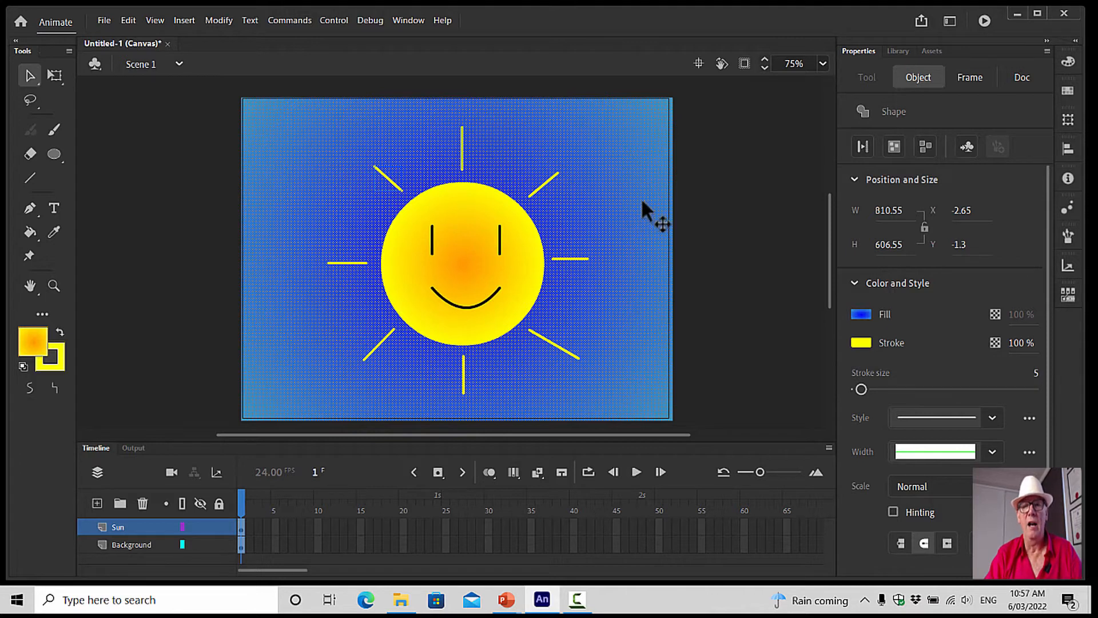
pyautogui.click(702, 173)
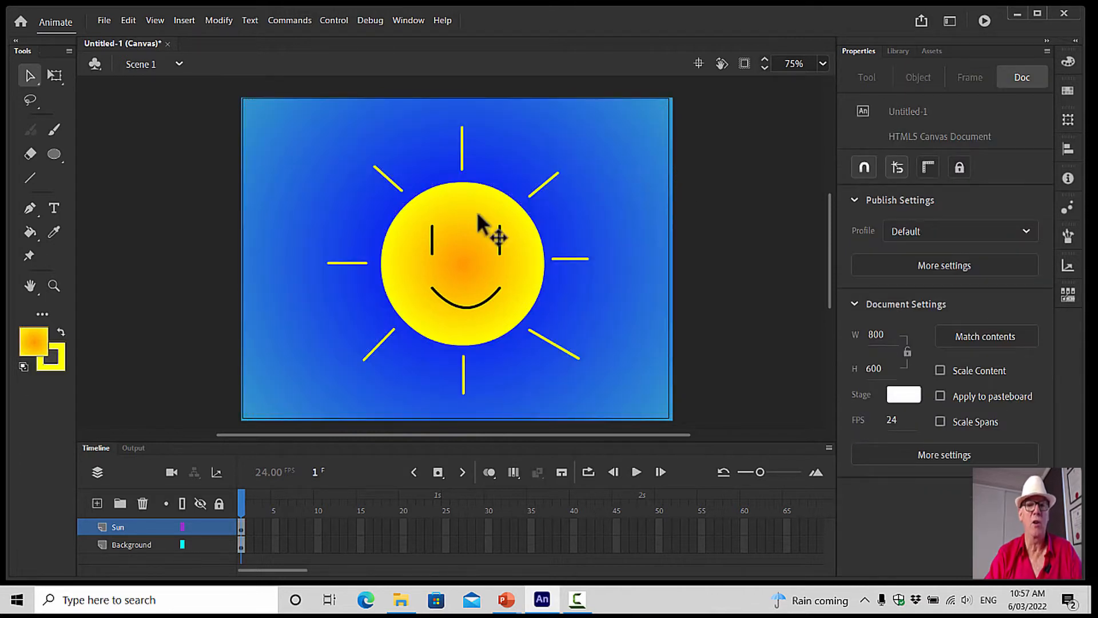
pyautogui.click(390, 178)
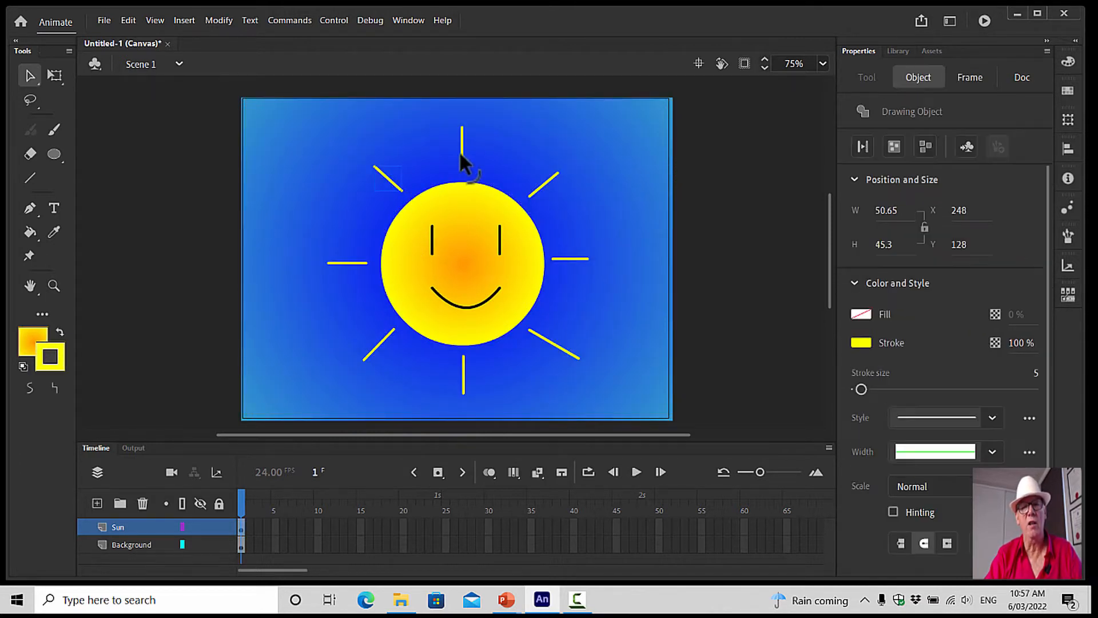
pyautogui.click(524, 129)
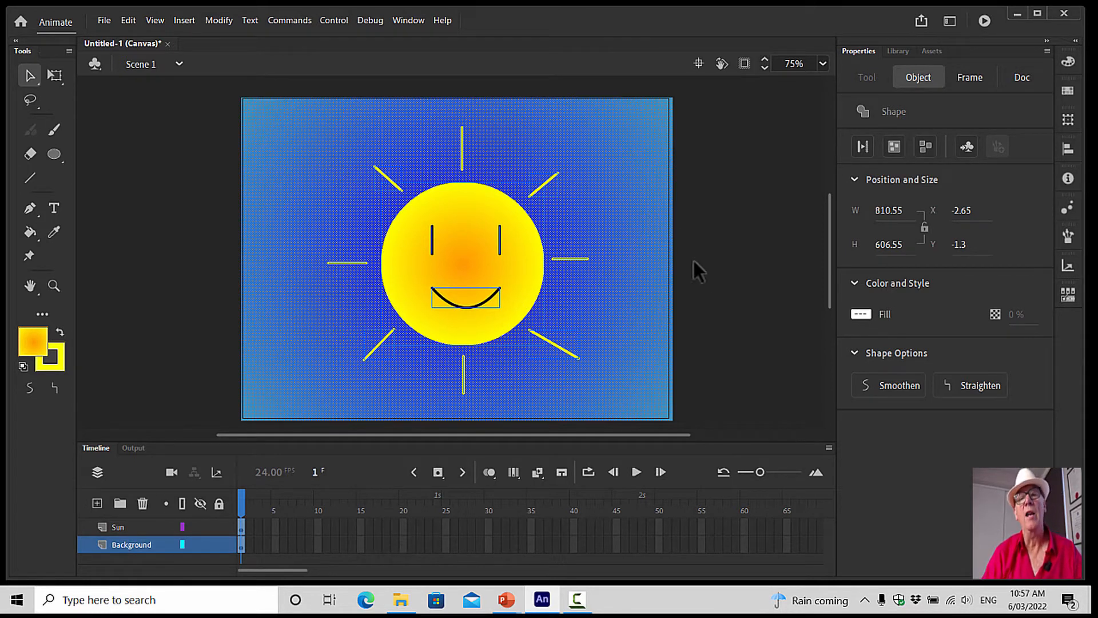
pyautogui.click(705, 238)
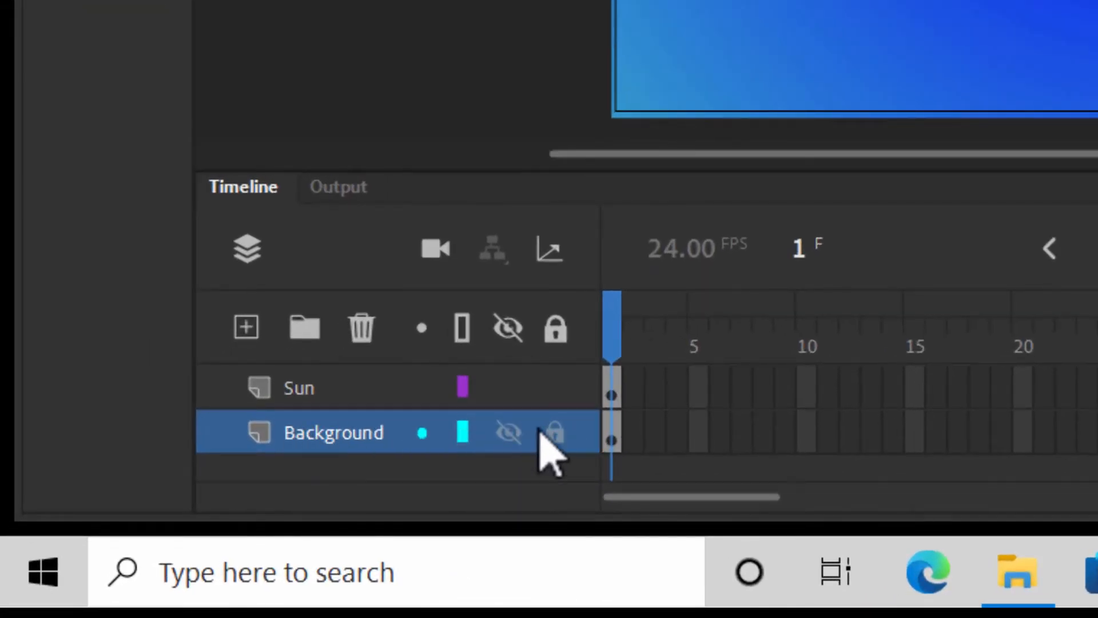
# Lock the Background layer and select the whole sun, including its face and all its rays.
pyautogui.click(555, 435)
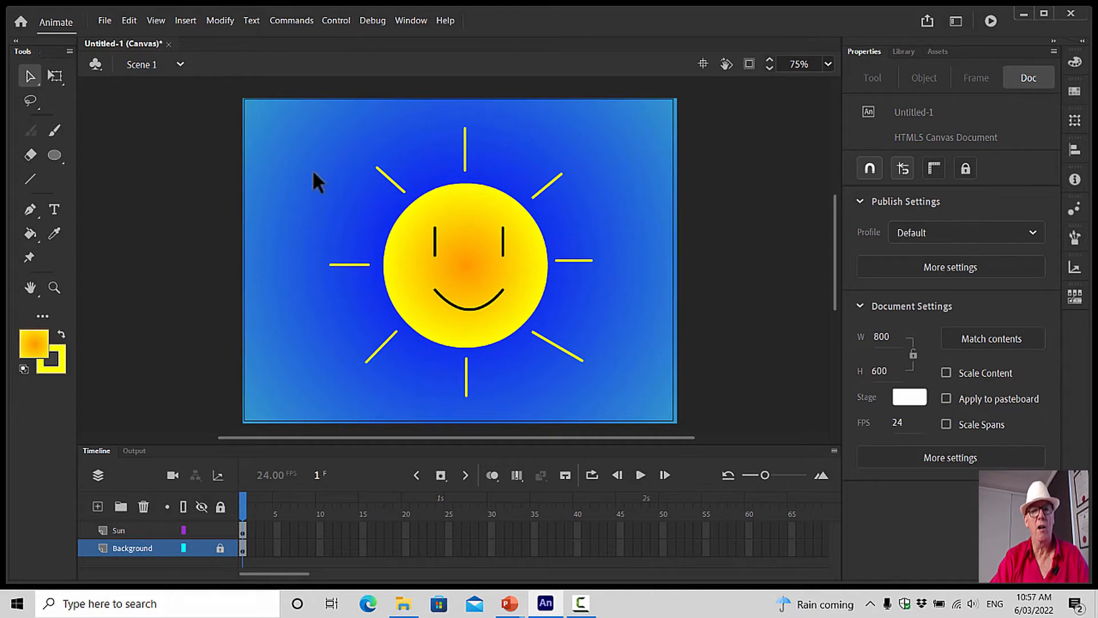
pyautogui.moveTo(284, 101)
pyautogui.mouseDown()
pyautogui.moveTo(300, 298)
pyautogui.moveTo(420, 376)
pyautogui.moveTo(636, 407)
pyautogui.mouseUp()
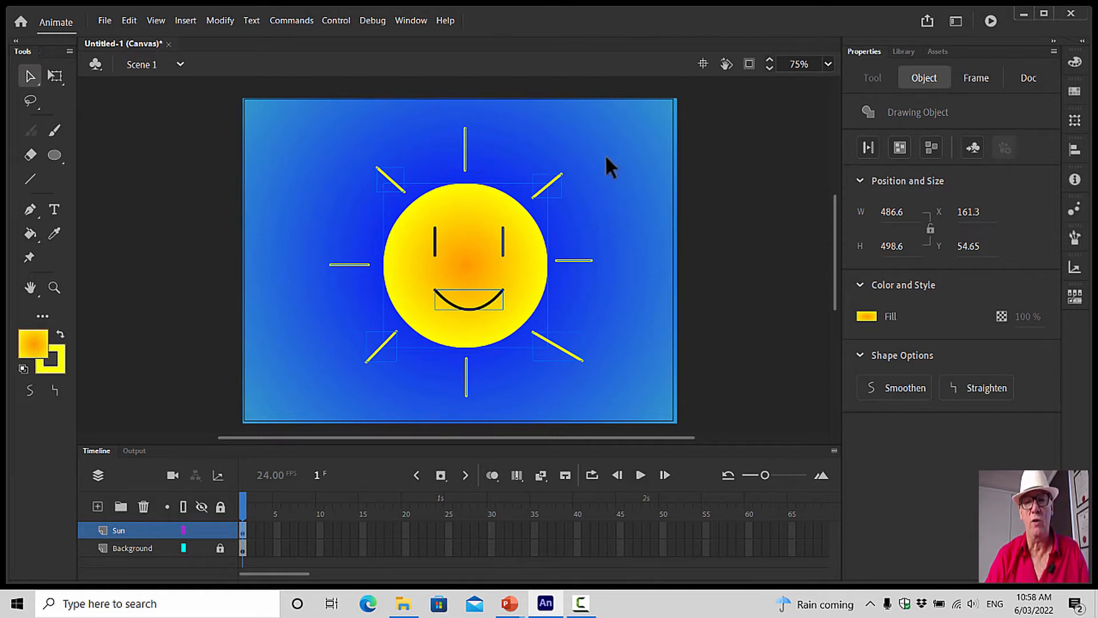
pyautogui.click(220, 548)
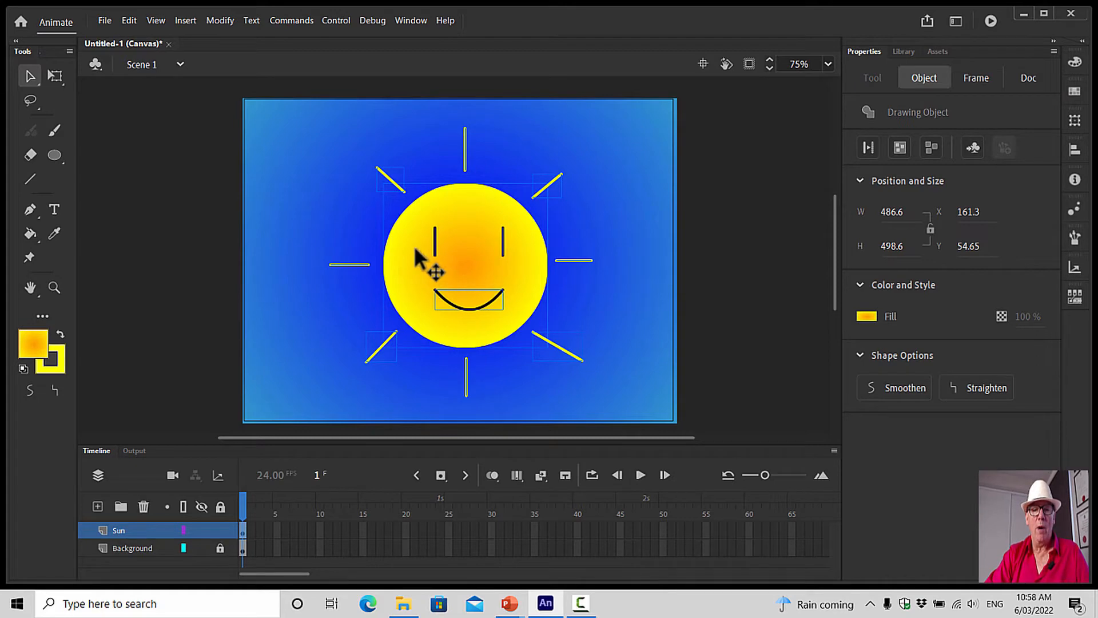
# Start converting the selected sun artwork to a symbol and name it Sun.
pyautogui.rightClick(416, 260)
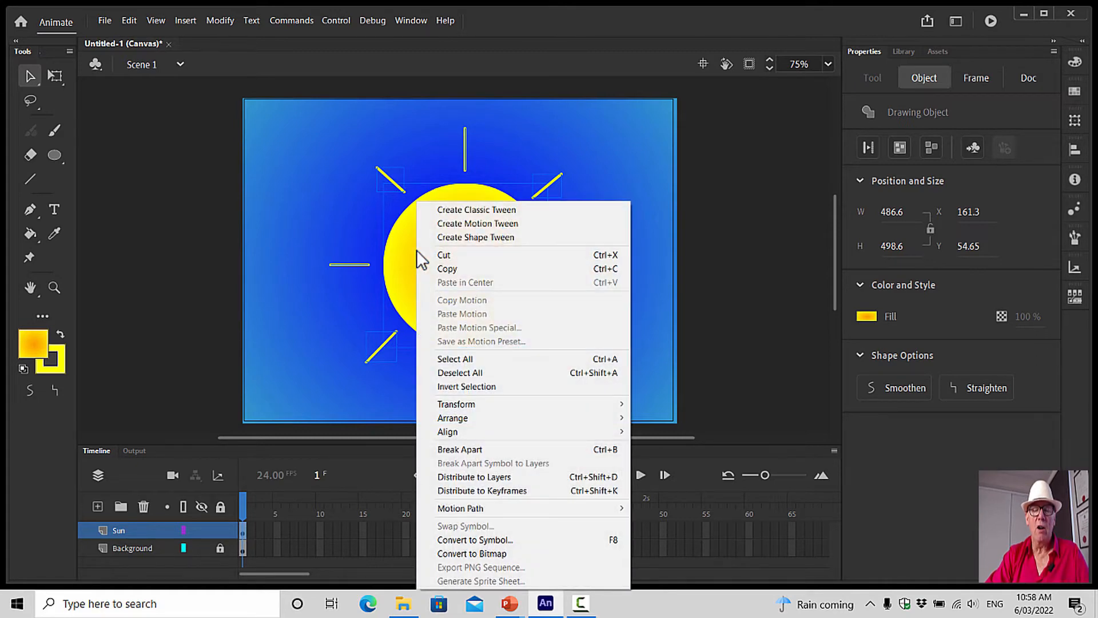
pyautogui.click(499, 540)
pyautogui.click(224, 20)
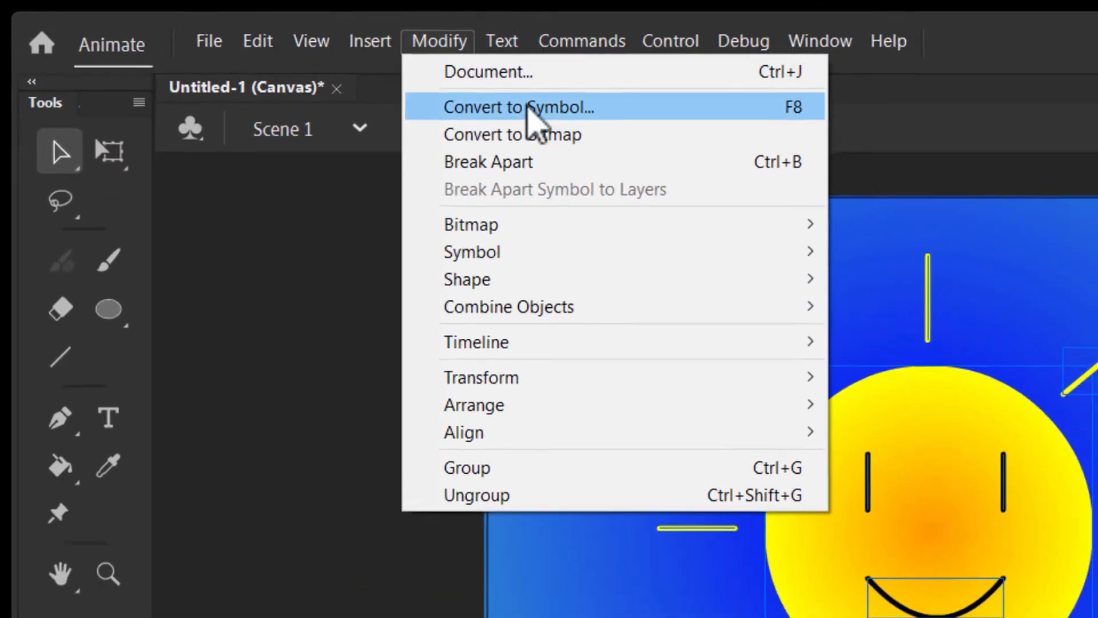
pyautogui.click(543, 112)
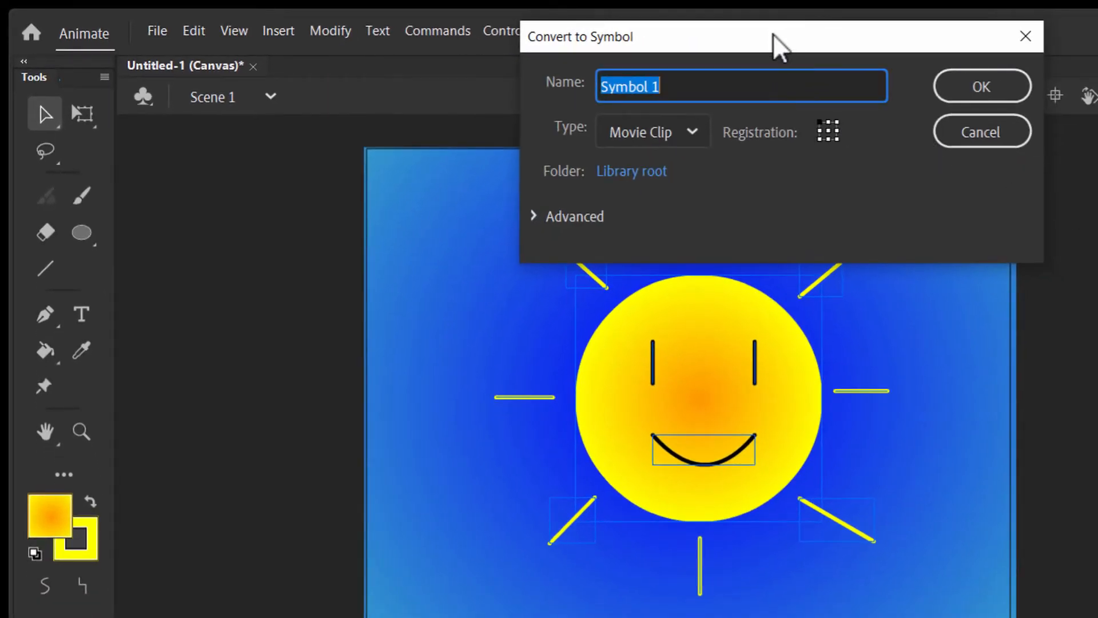
pyautogui.moveTo(774, 35); pyautogui.dragTo(865, 308)
pyautogui.click(780, 347)
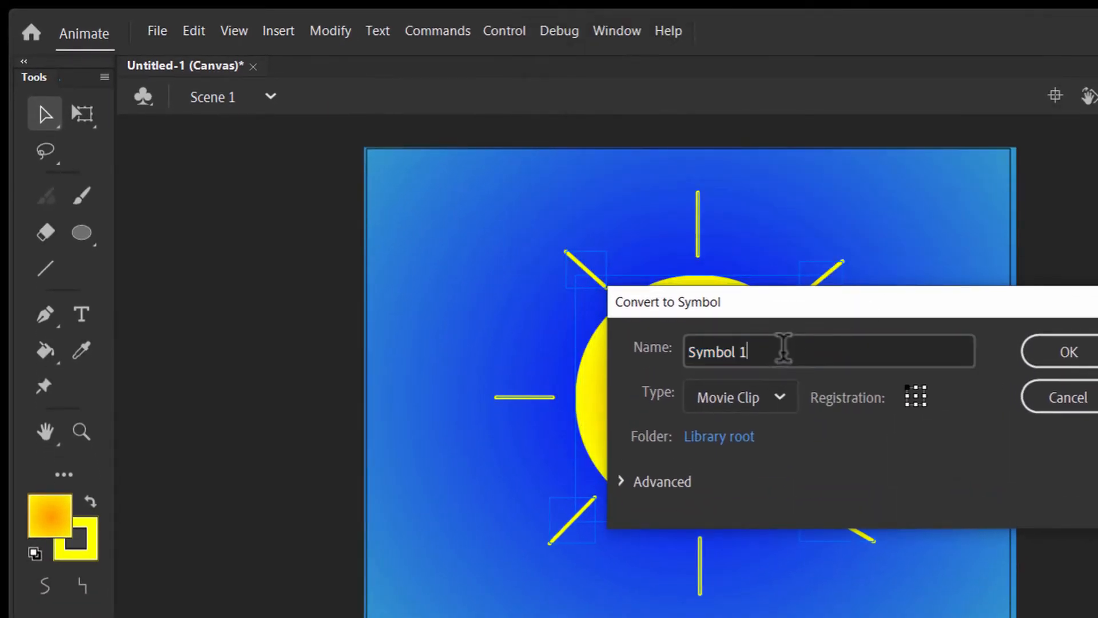
pyautogui.press('BackSpace')
pyautogui.press('BackSpace')
pyautogui.press('BackSpace')
pyautogui.press('BackSpace')
pyautogui.press('BackSpace')
pyautogui.press('BackSpace')
pyautogui.press('BackSpace')
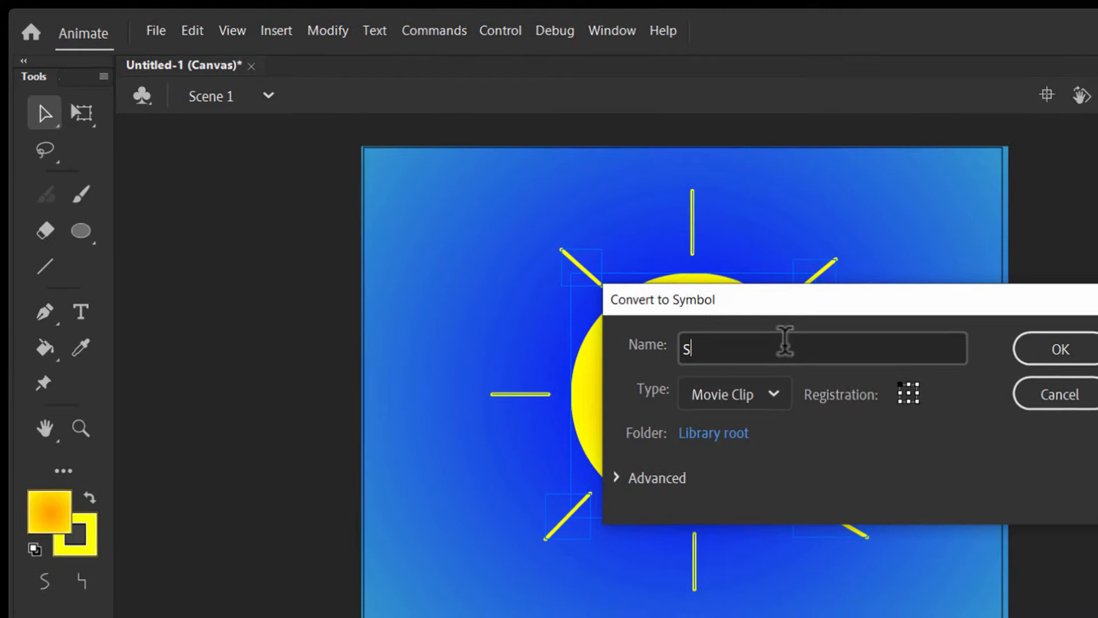
pyautogui.press('BackSpace')
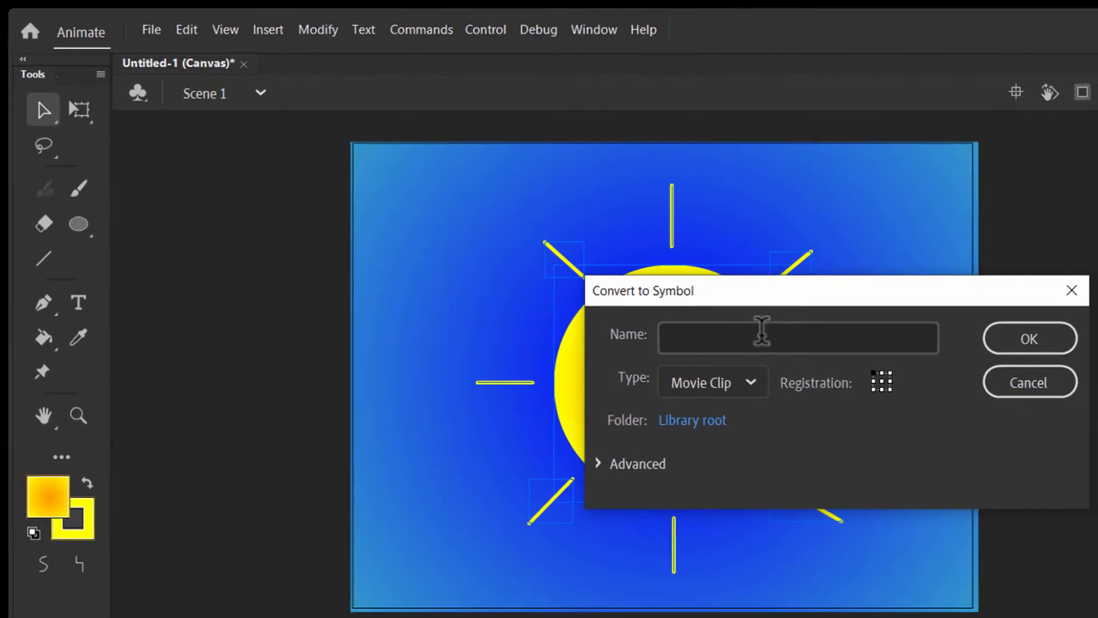
pyautogui.write('Sun')
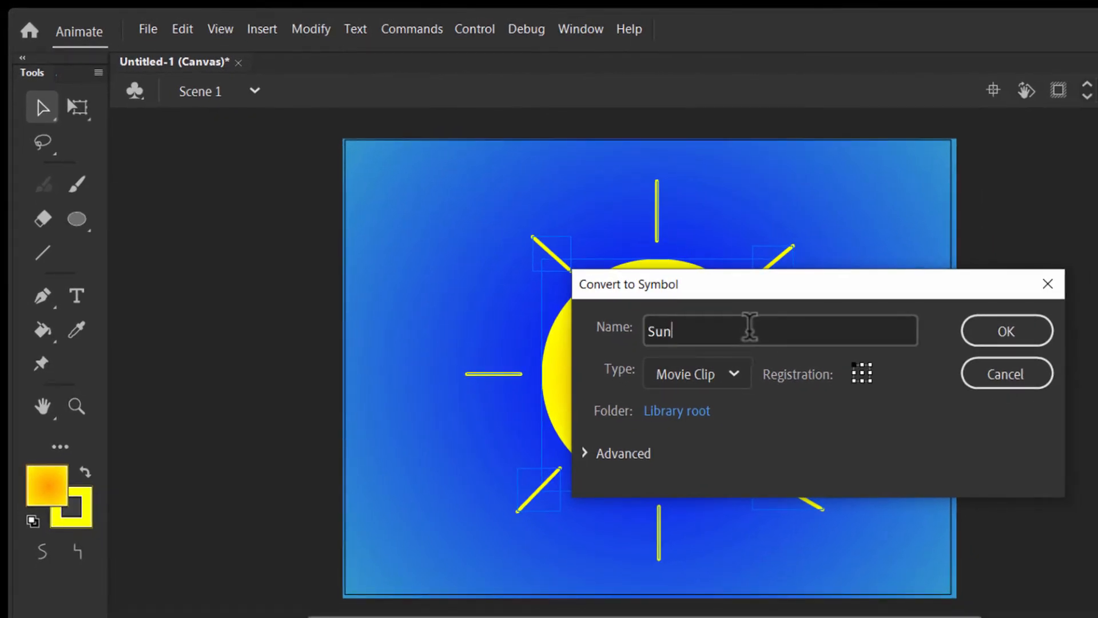
# Set the symbol type to Graphic and create the symbol.
pyautogui.click(735, 375)
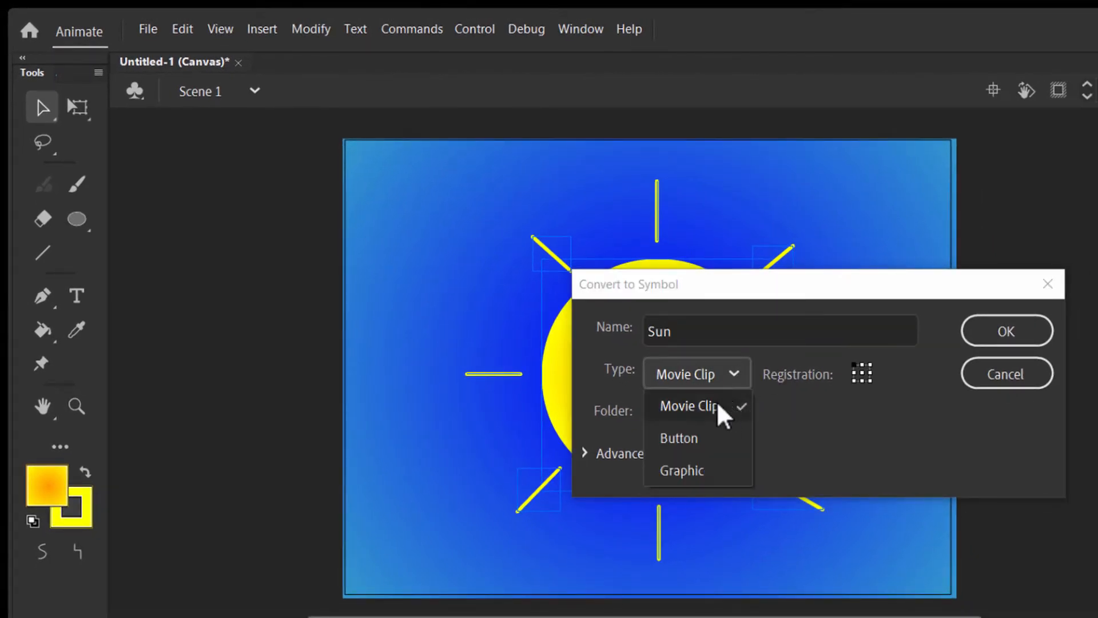
pyautogui.click(698, 469)
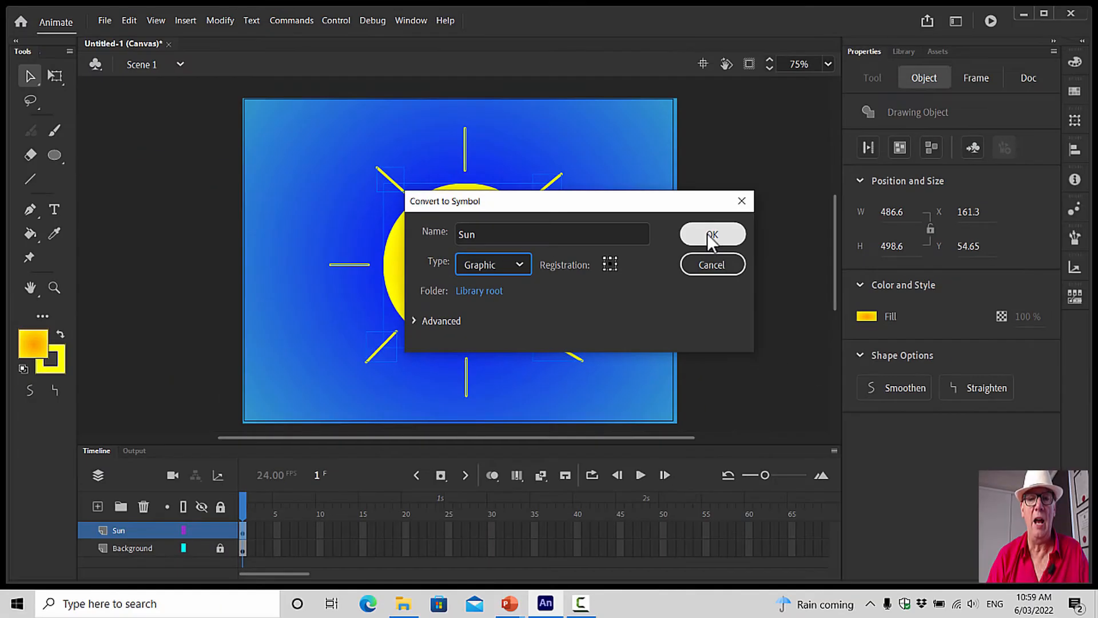
pyautogui.click(772, 194)
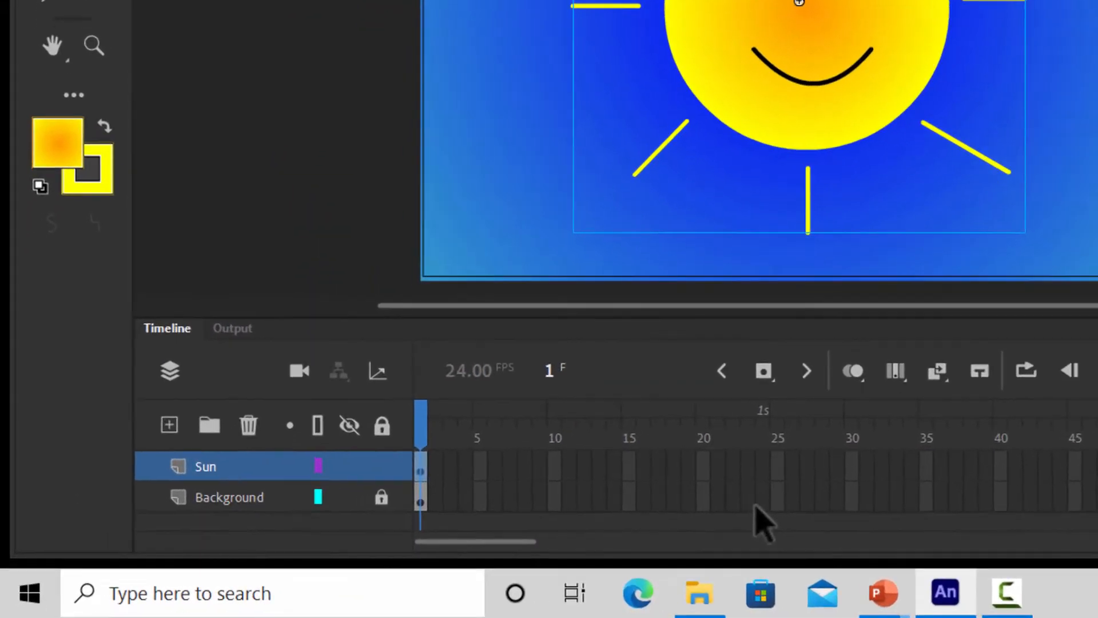
# Insert a keyframe at frame 24 on the Background layer.
pyautogui.click(483, 541)
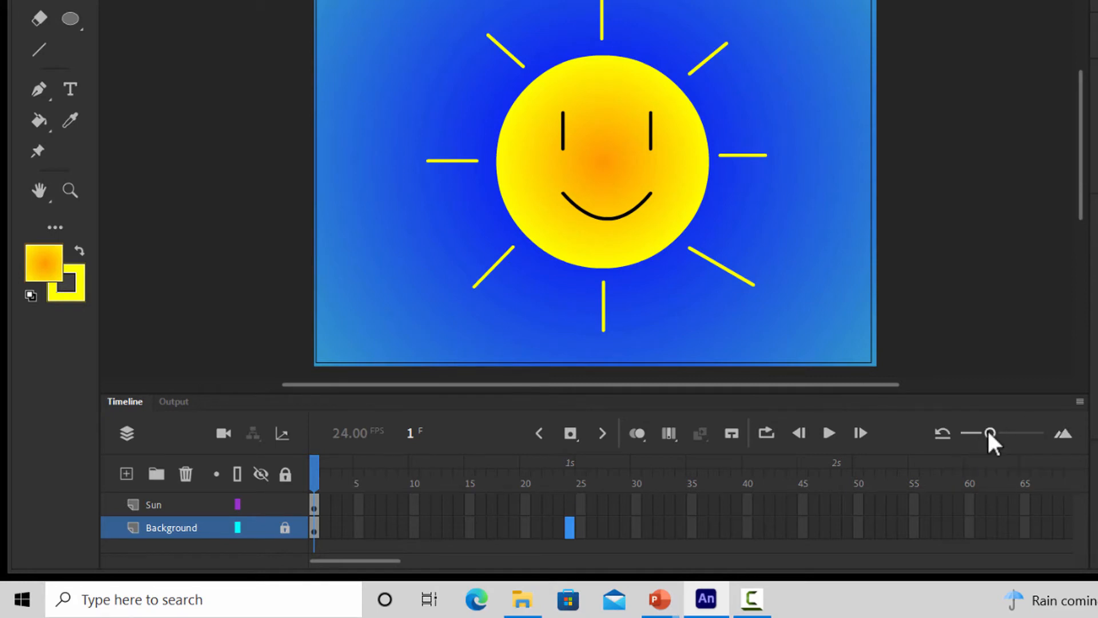
pyautogui.moveTo(990, 434); pyautogui.dragTo(993, 433)
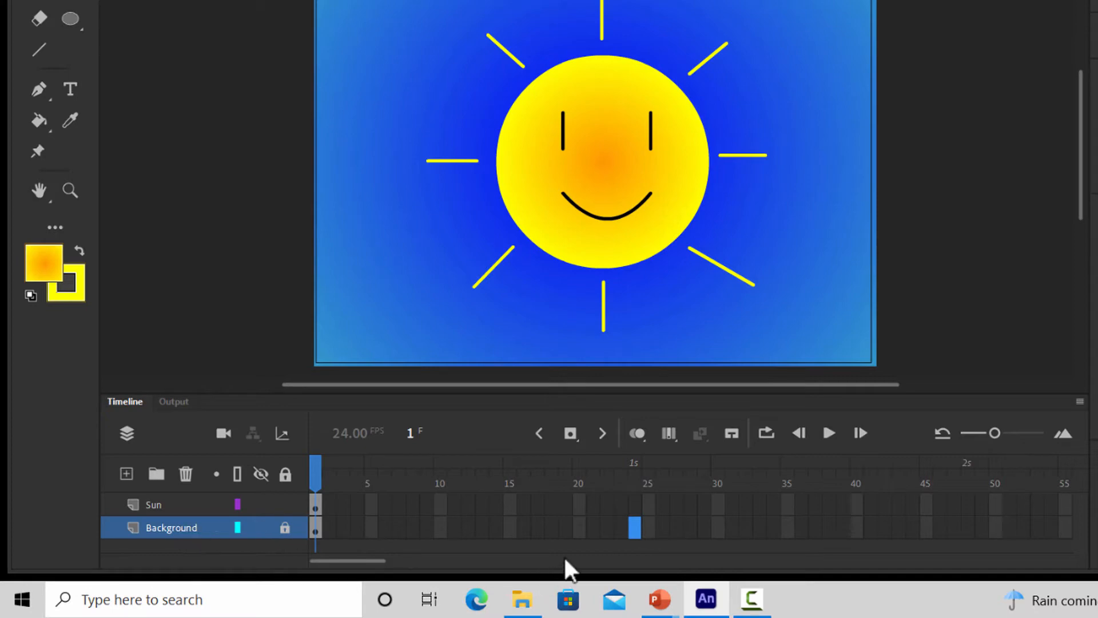
pyautogui.rightClick(631, 521)
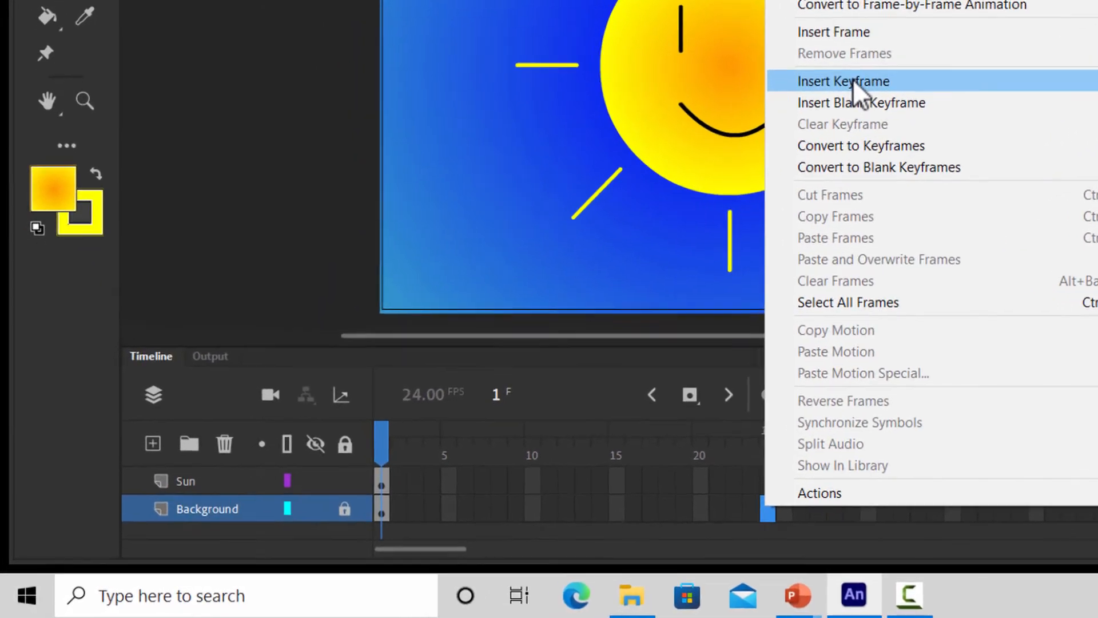
pyautogui.click(764, 137)
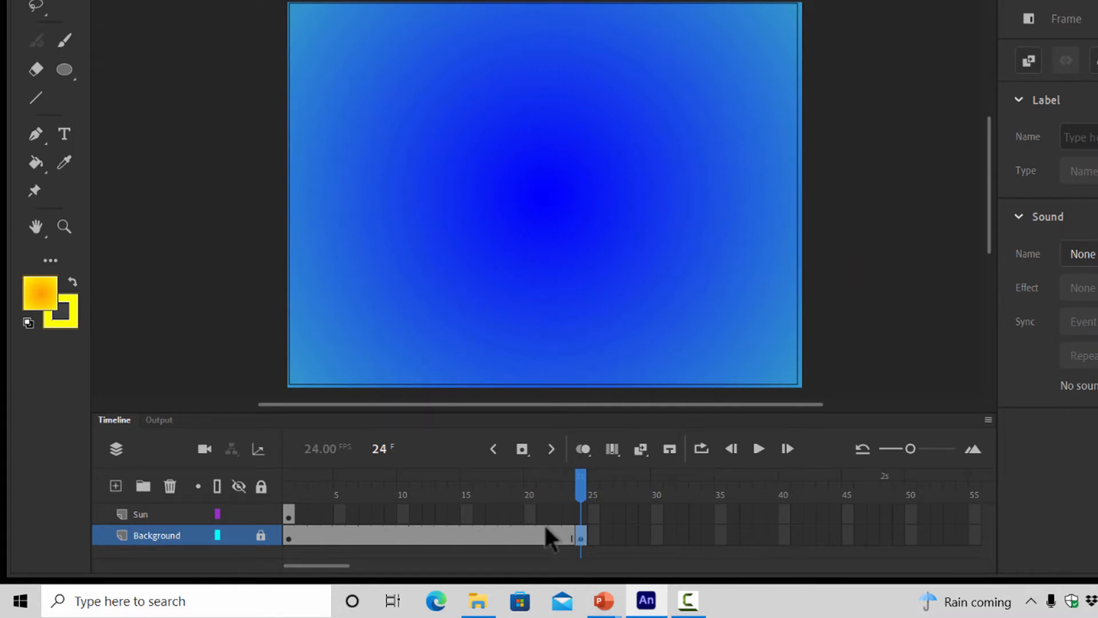
# Create a motion tween on the Sun layer from frame 1 and extend it to frame 24.
pyautogui.click(288, 514)
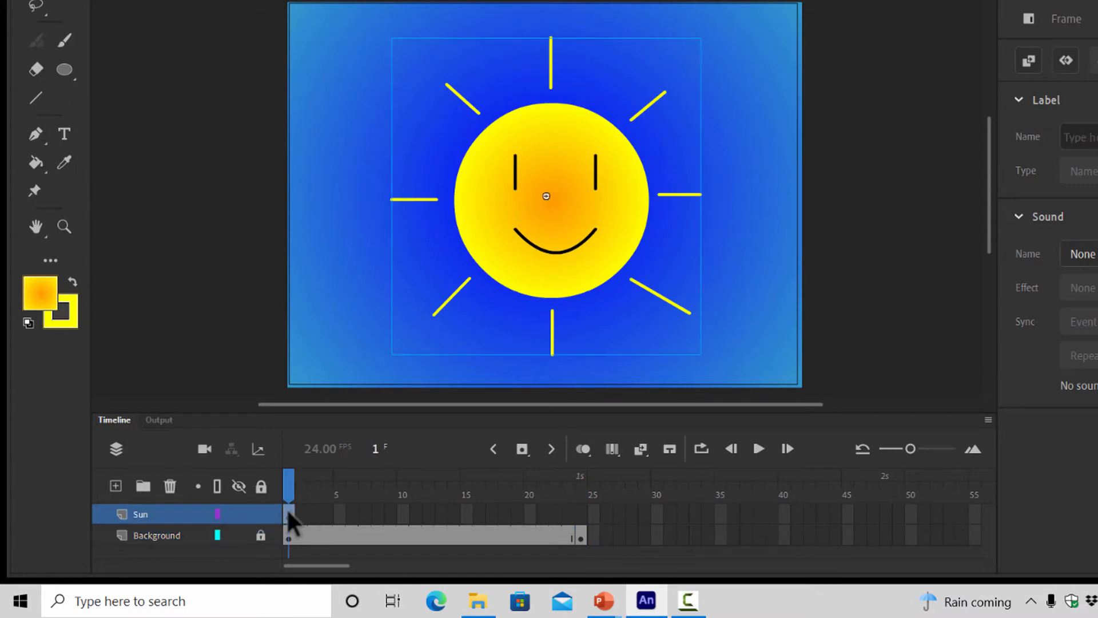
pyautogui.moveTo(293, 522)
pyautogui.mouseDown()
pyautogui.moveTo(296, 537)
pyautogui.moveTo(288, 513)
pyautogui.mouseUp()
pyautogui.rightClick(287, 512)
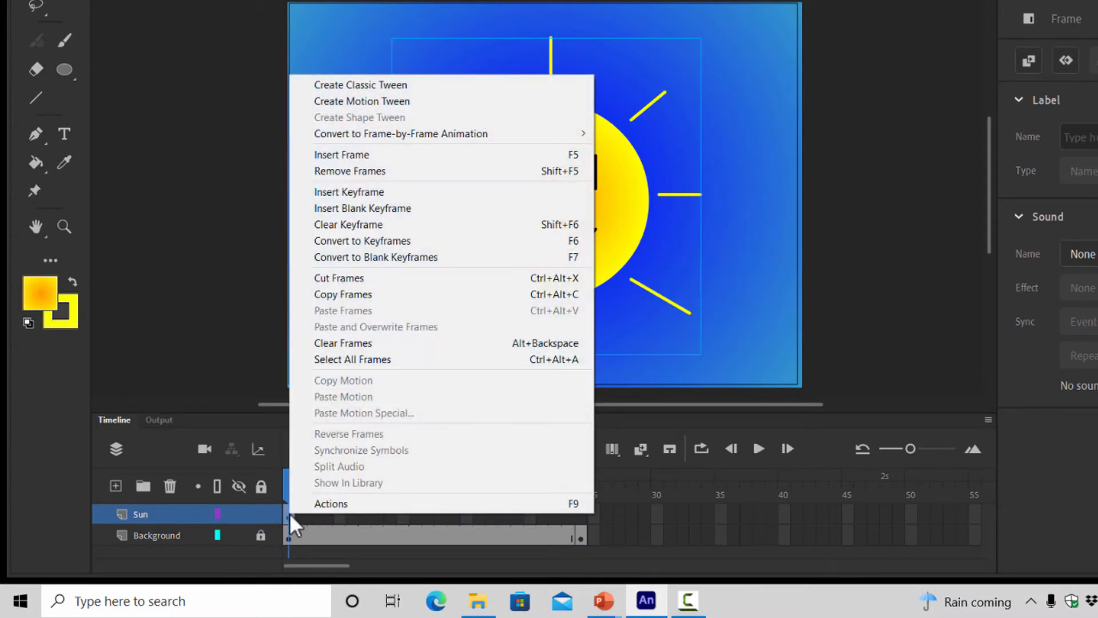
pyautogui.click(405, 100)
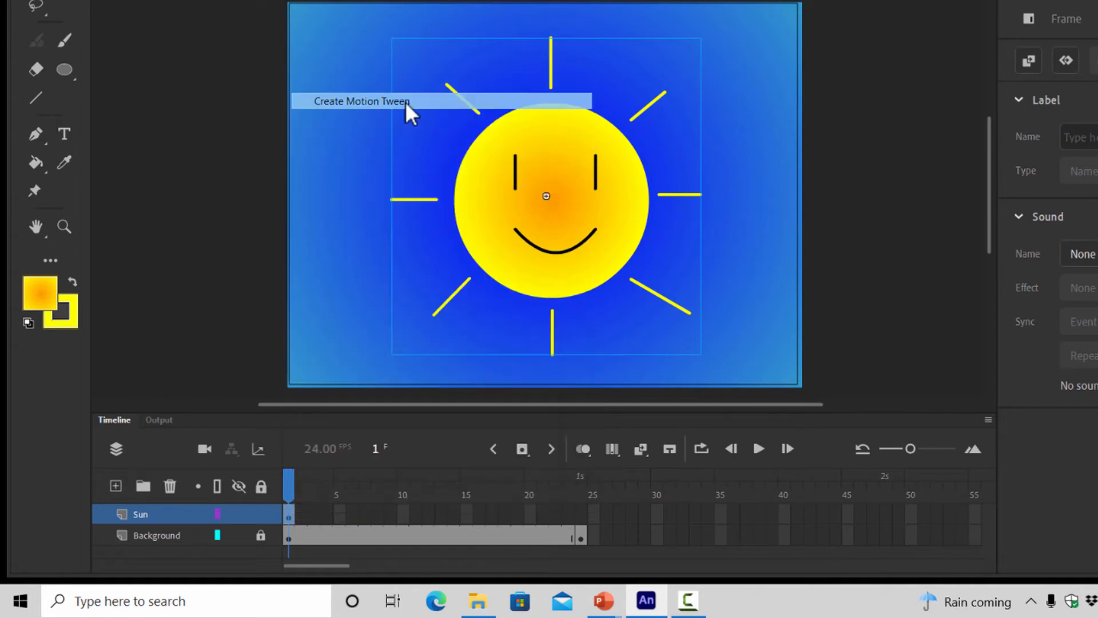
pyautogui.moveTo(346, 504); pyautogui.dragTo(558, 523)
pyautogui.moveTo(381, 521); pyautogui.dragTo(579, 532)
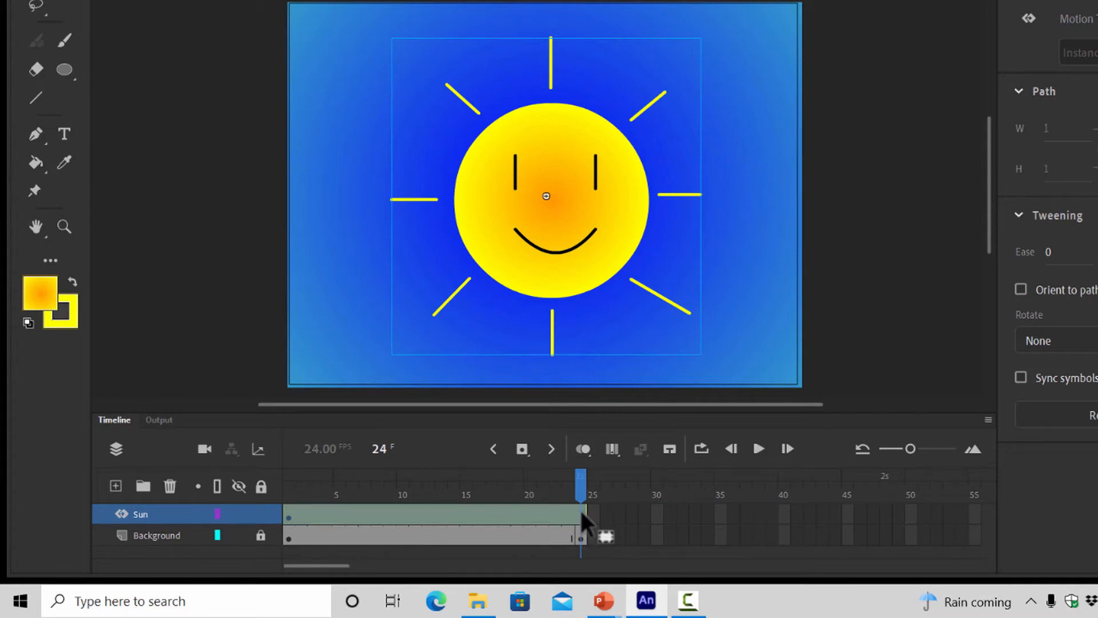
# Insert a Rotation keyframe at frame 24 of the Sun layer's motion tween.
pyautogui.rightClick(582, 511)
pyautogui.click(582, 513)
pyautogui.rightClick(581, 510)
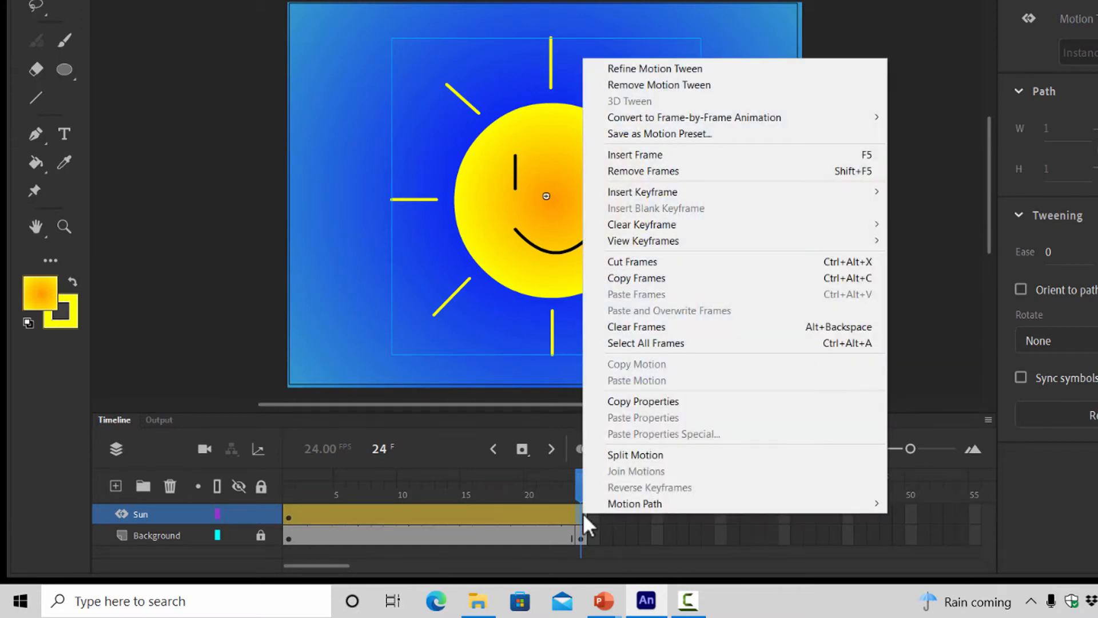
pyautogui.moveTo(662, 191)
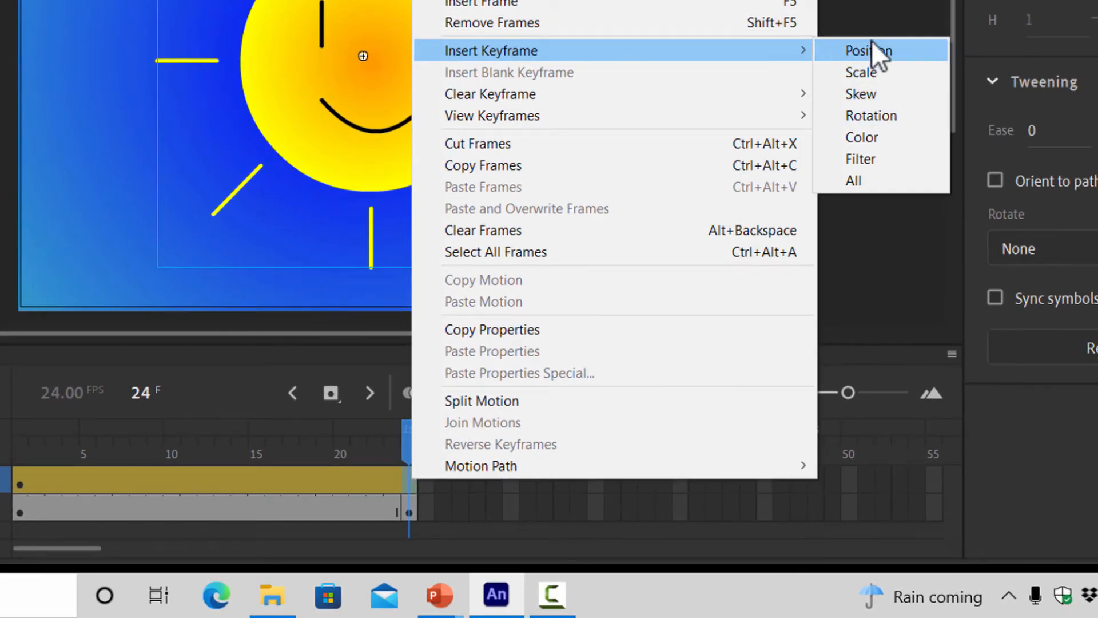
pyautogui.click(863, 118)
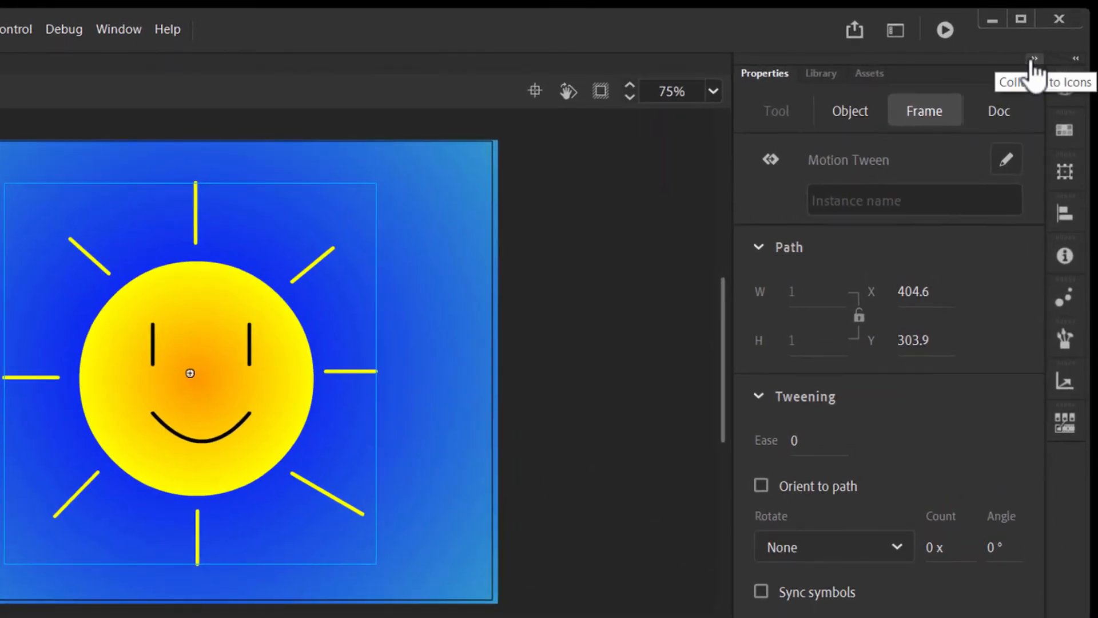
# Collapse and reopen the Properties panel, and set the motion tween to rotate Clockwise with a count of 1.
pyautogui.click(1034, 59)
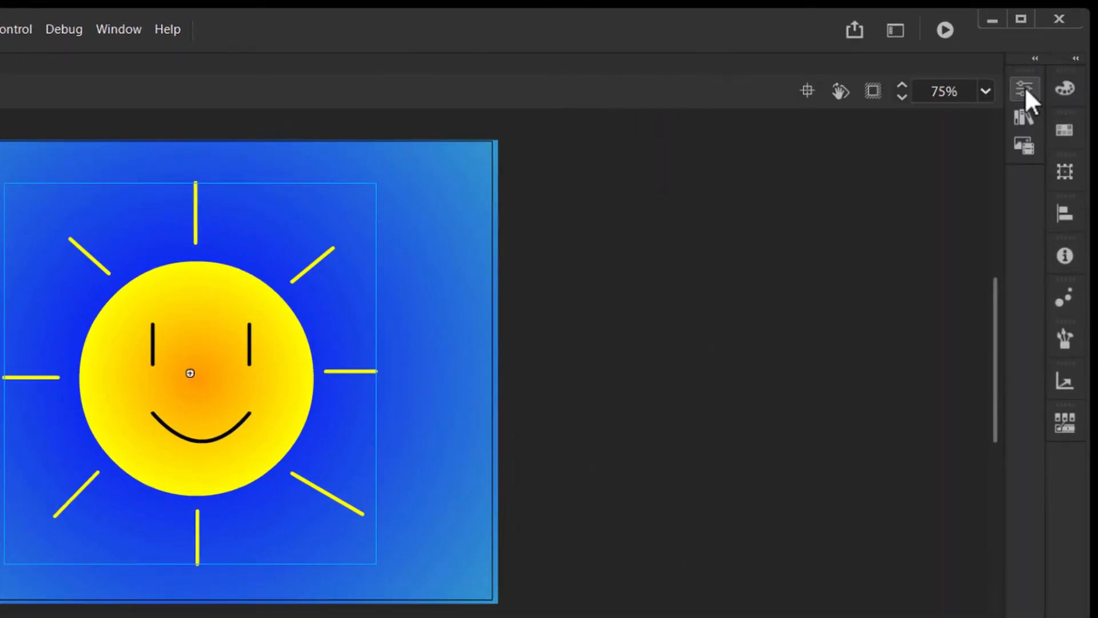
pyautogui.click(133, 29)
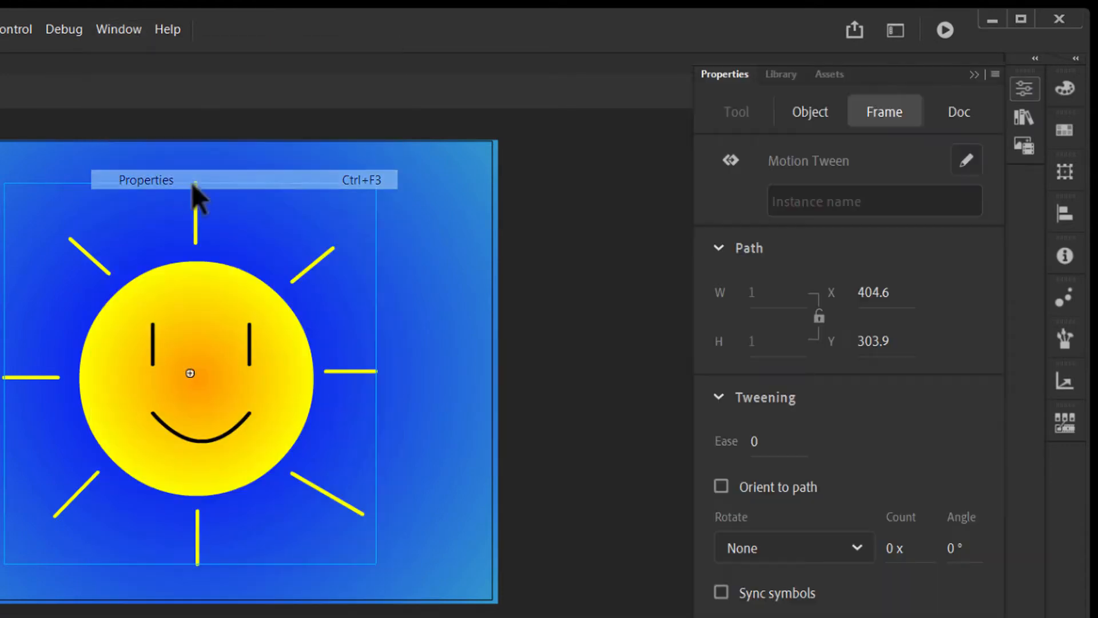
pyautogui.click(171, 180)
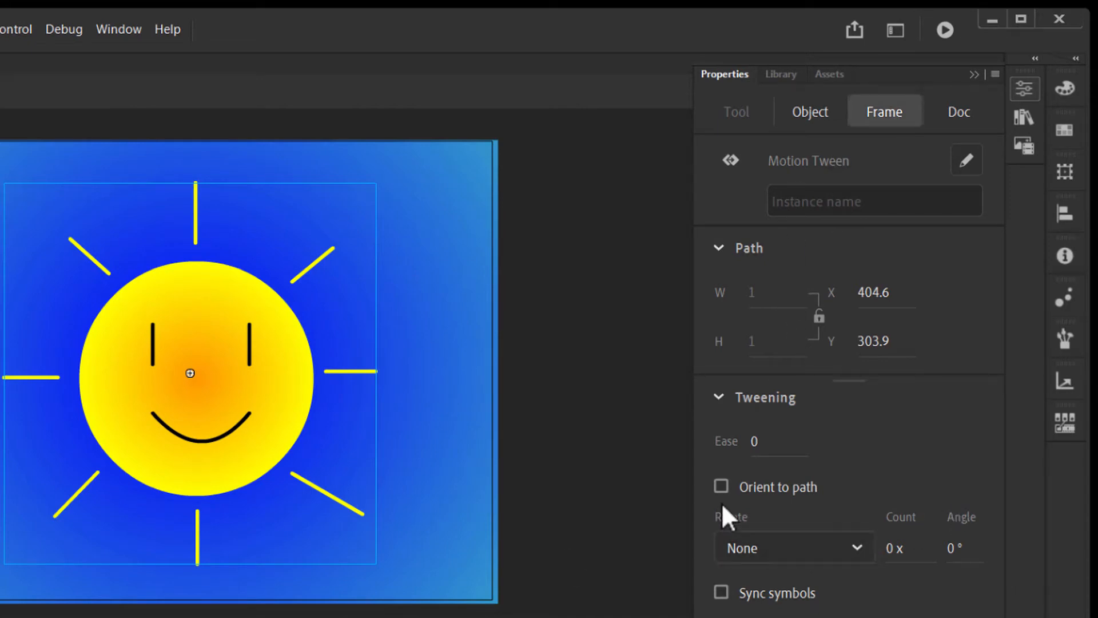
pyautogui.click(858, 546)
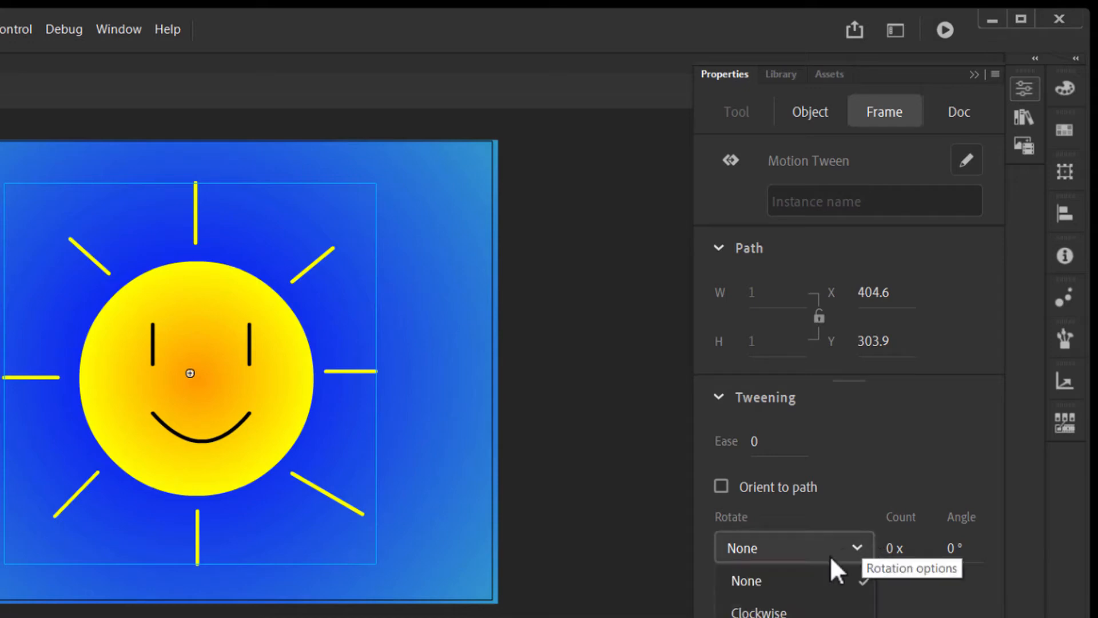
pyautogui.click(837, 609)
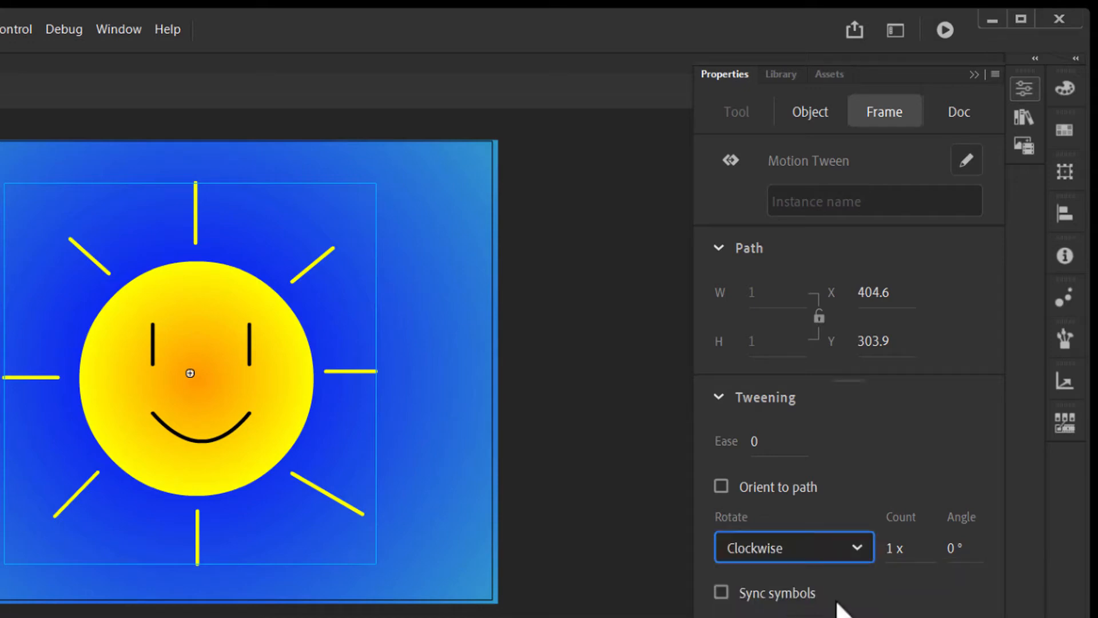
pyautogui.click(897, 549)
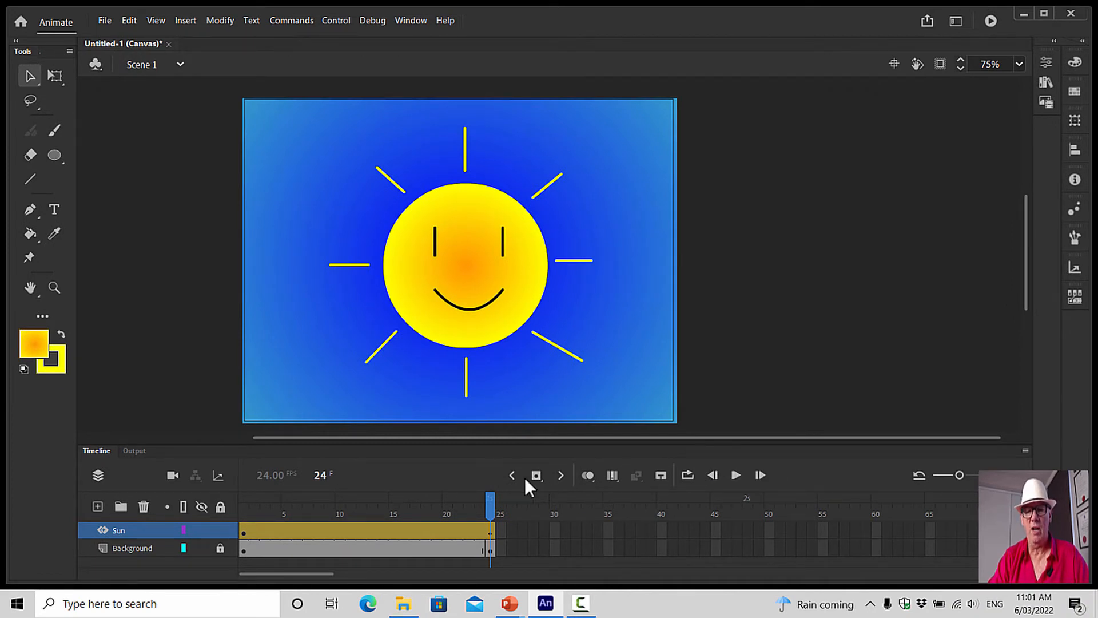
# Play the timeline animation to check the sun's rotation.
pyautogui.click(736, 475)
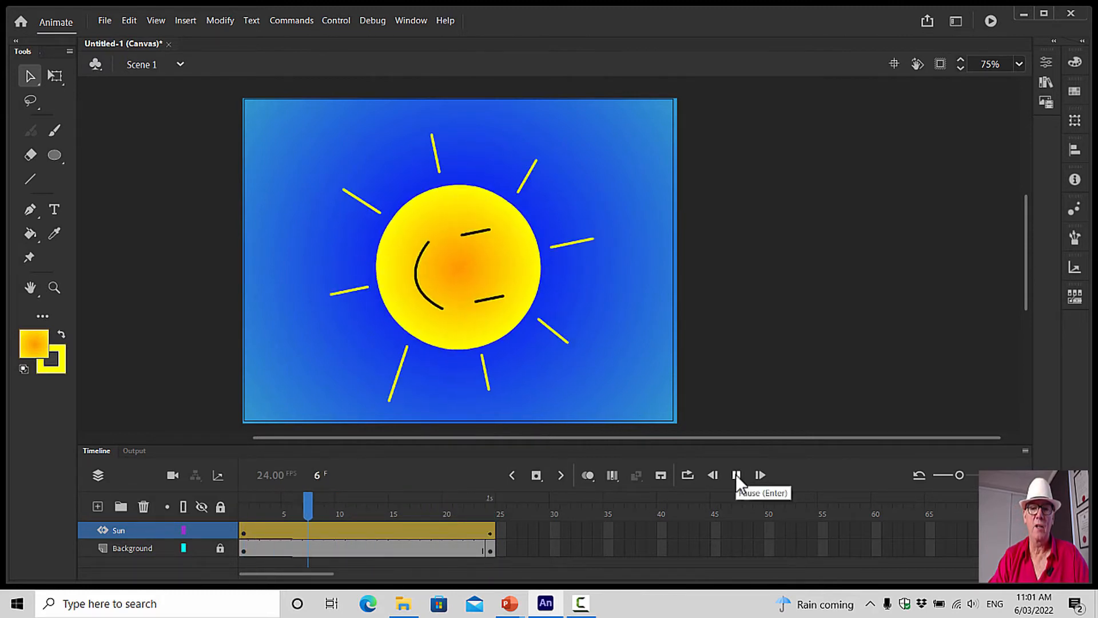
pyautogui.click(735, 475)
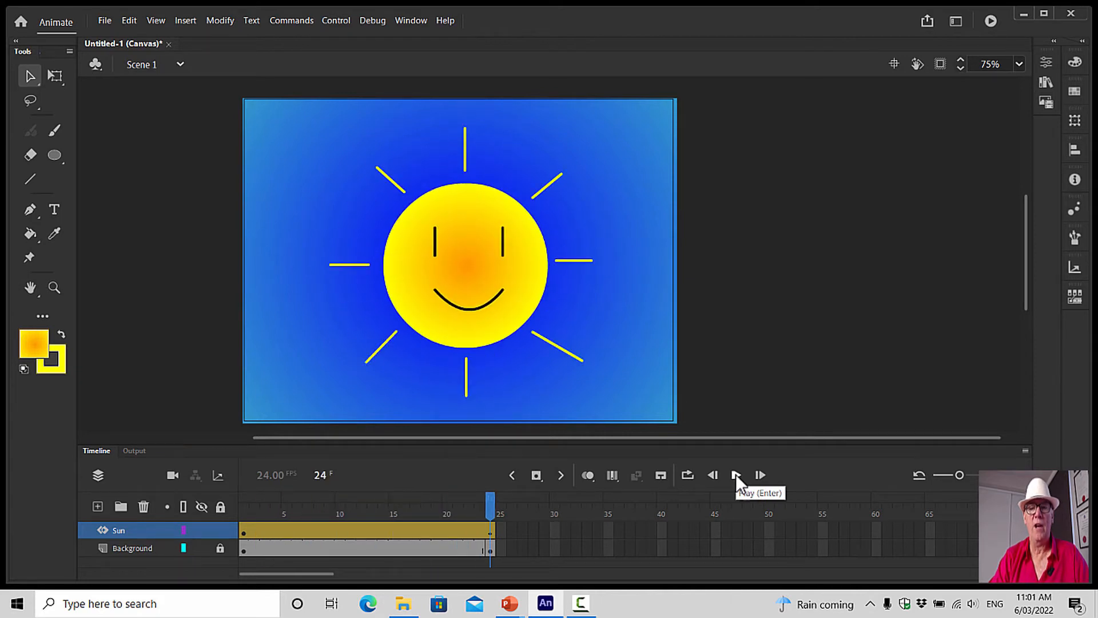
# Show the document's library and open the Sun symbol for editing.
pyautogui.click(578, 357)
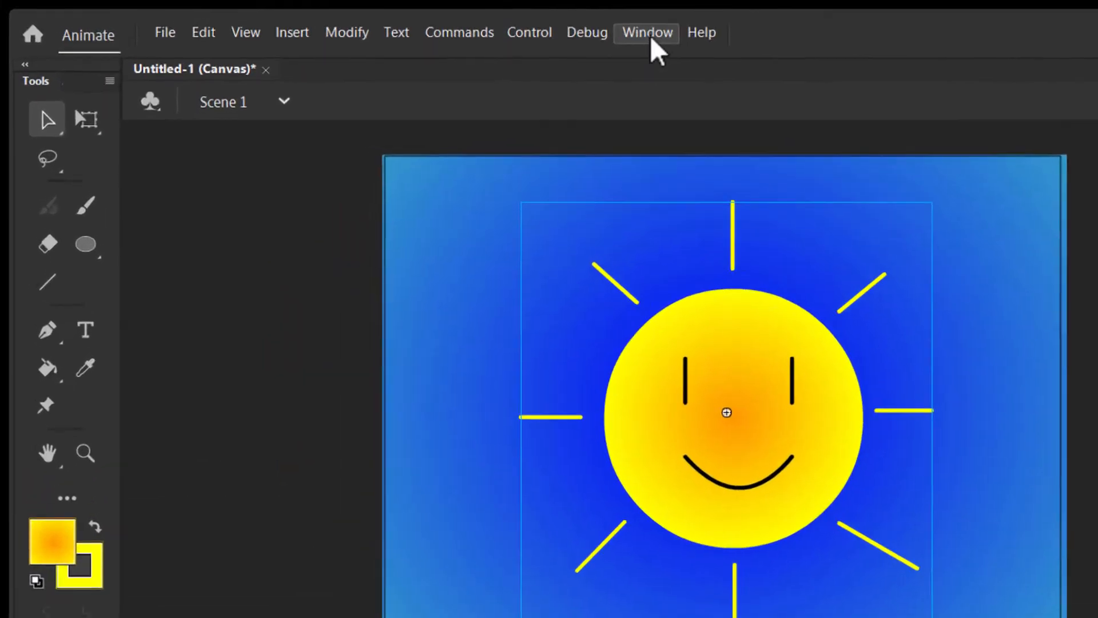
pyautogui.click(412, 21)
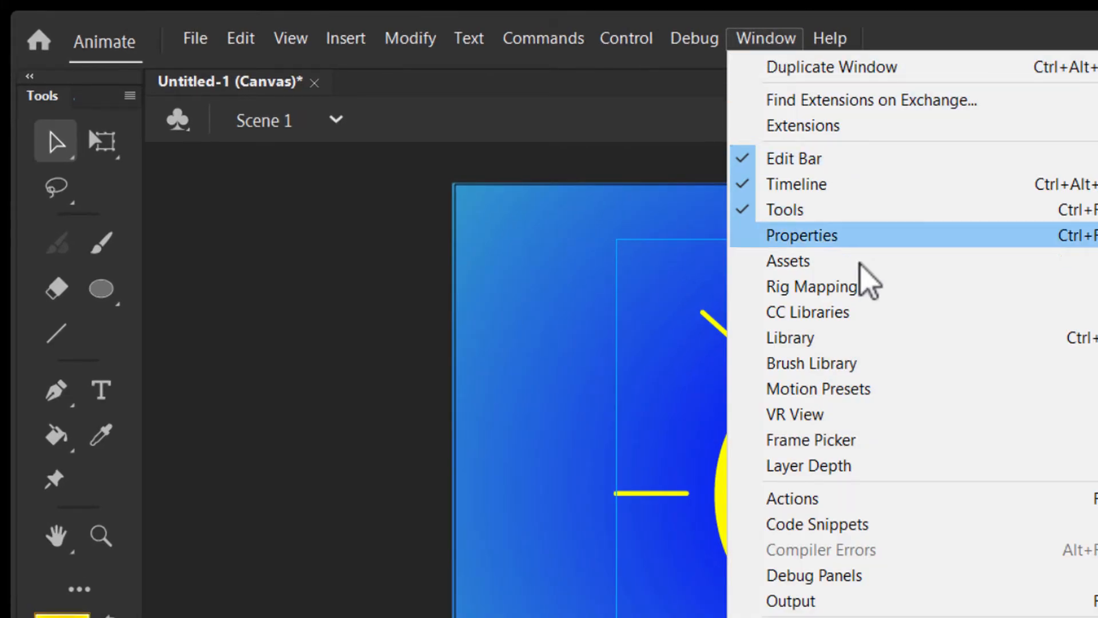
pyautogui.click(871, 339)
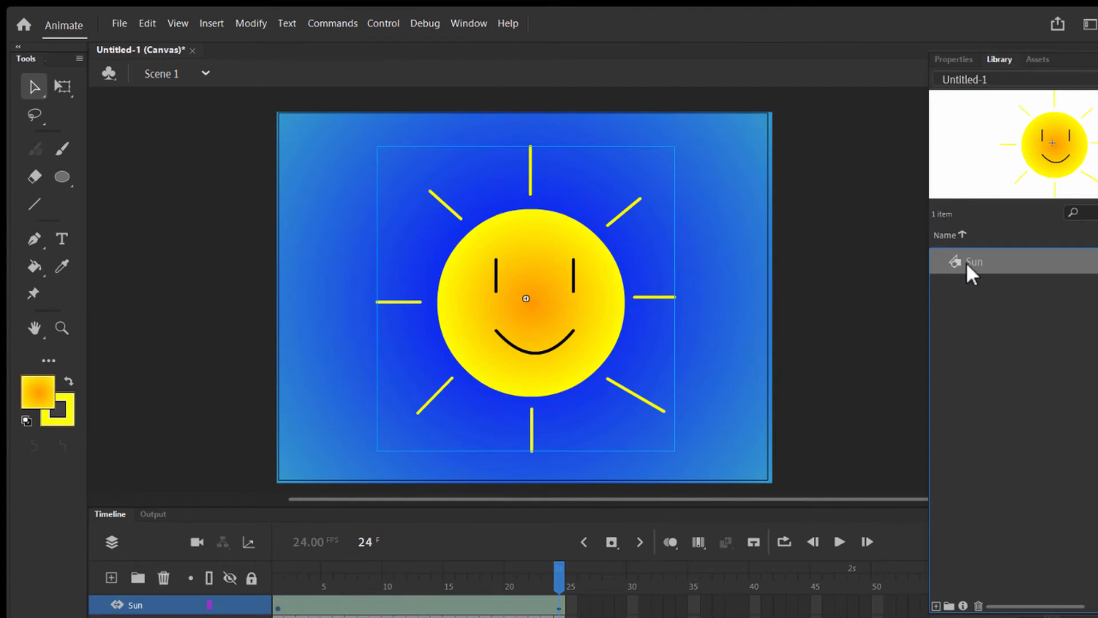
pyautogui.doubleClick(975, 261)
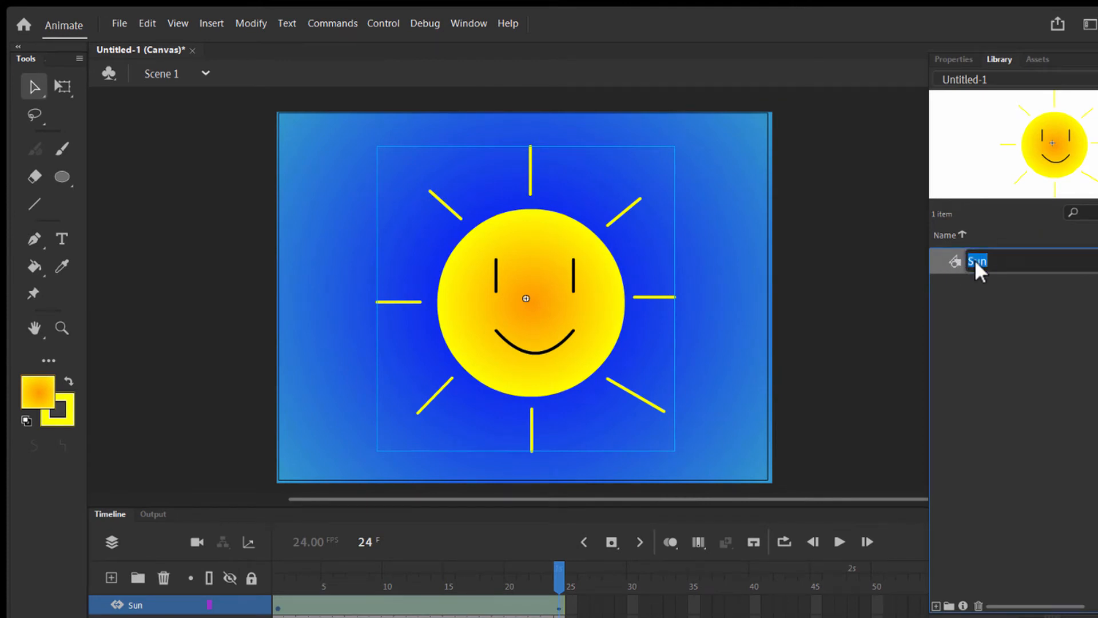
pyautogui.doubleClick(955, 259)
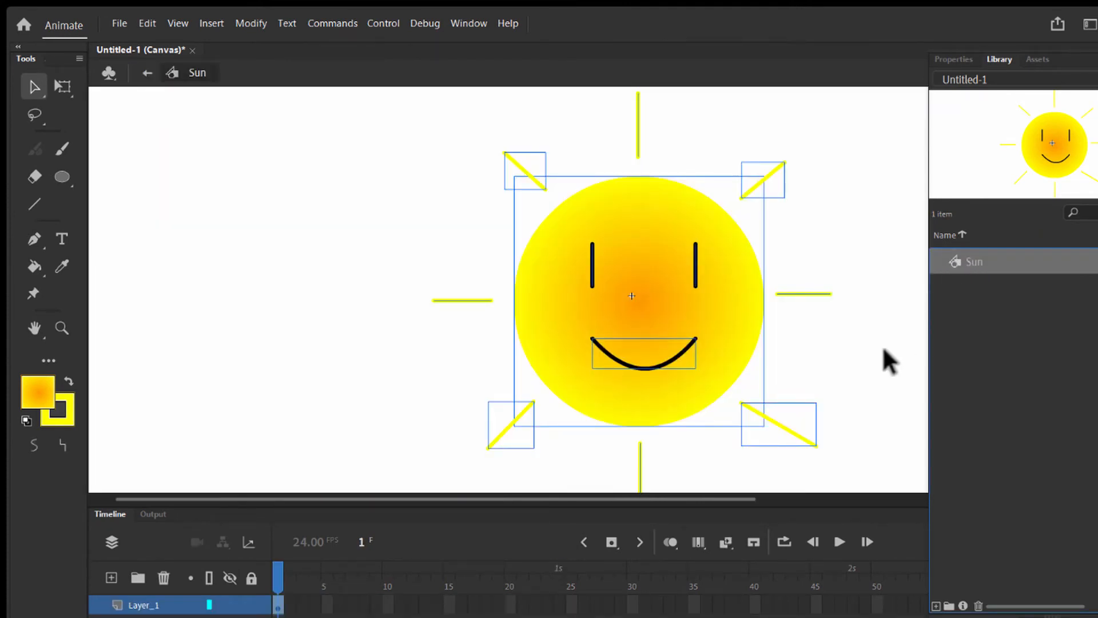
# Narrow the sun's lower-right diagonal ray with Free Transform to make it shorter, and return to Scene 1.
pyautogui.click(828, 374)
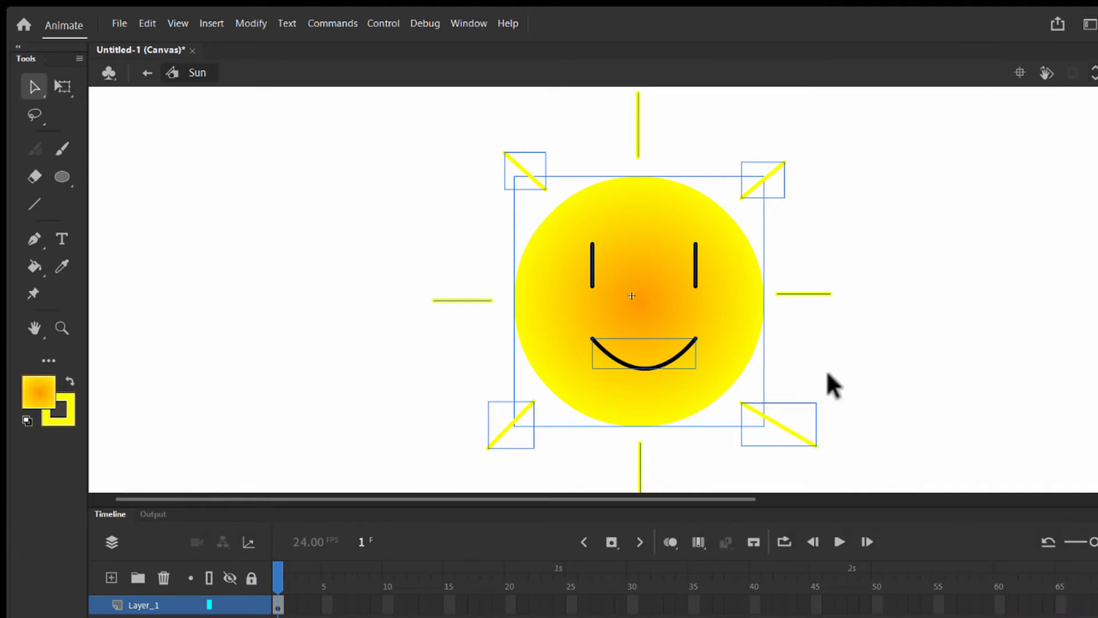
pyautogui.click(788, 430)
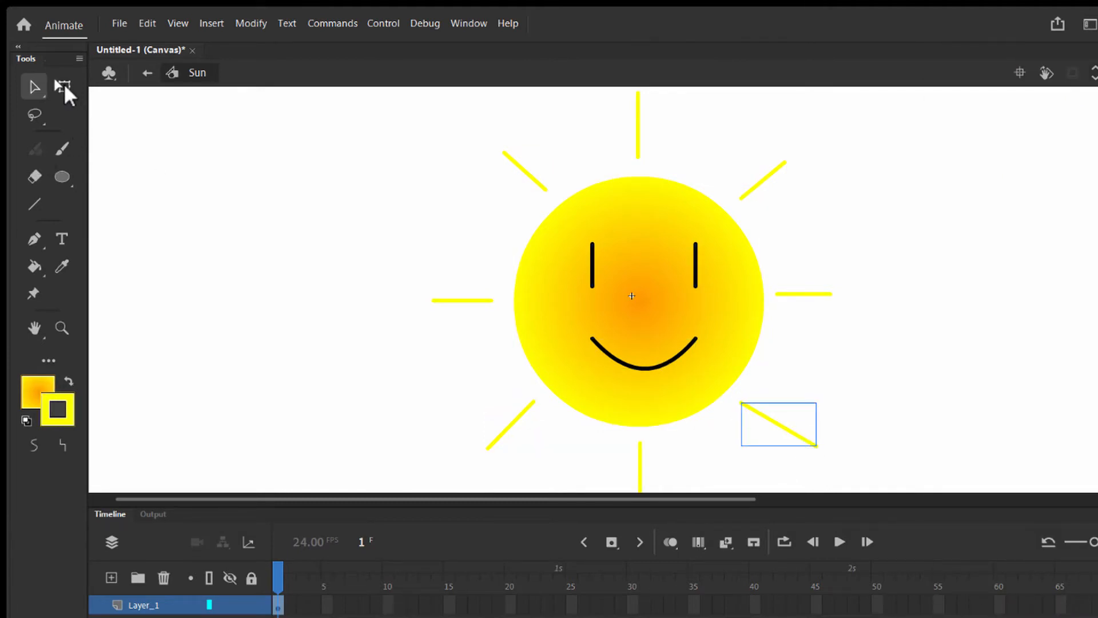
pyautogui.scroll(-3, 853, 223)
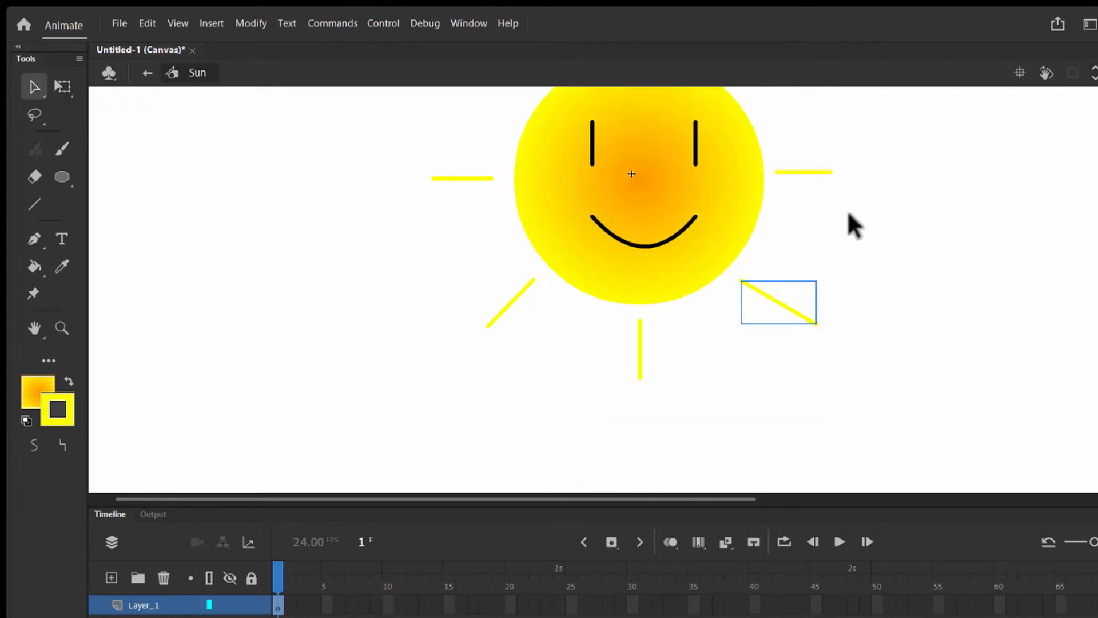
pyautogui.click(59, 86)
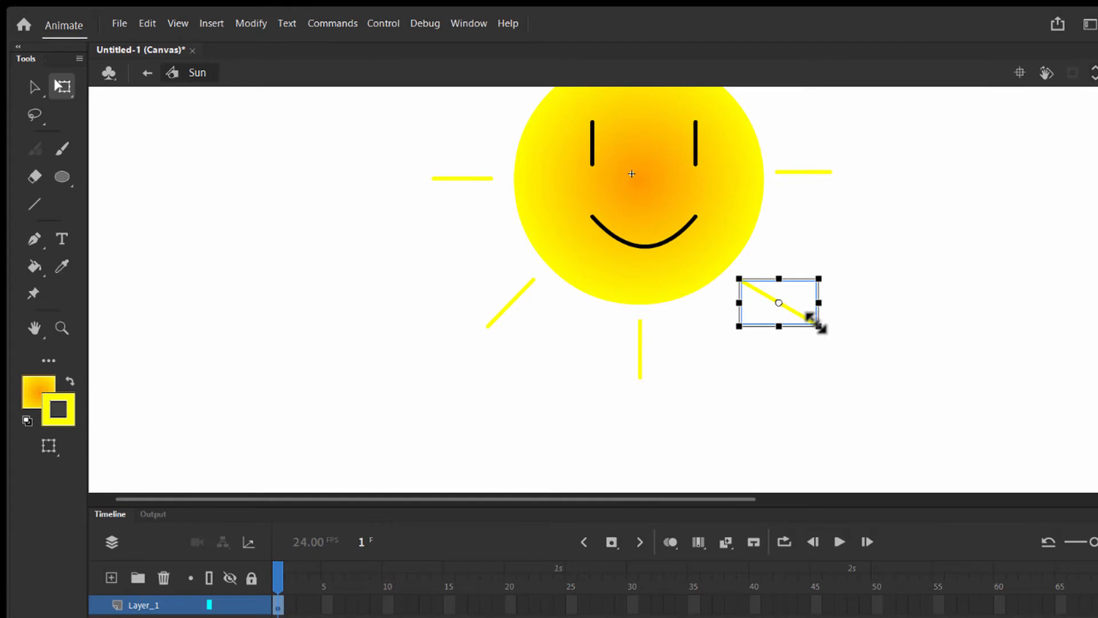
pyautogui.moveTo(817, 322)
pyautogui.mouseDown()
pyautogui.moveTo(807, 311)
pyautogui.moveTo(812, 325)
pyautogui.mouseUp()
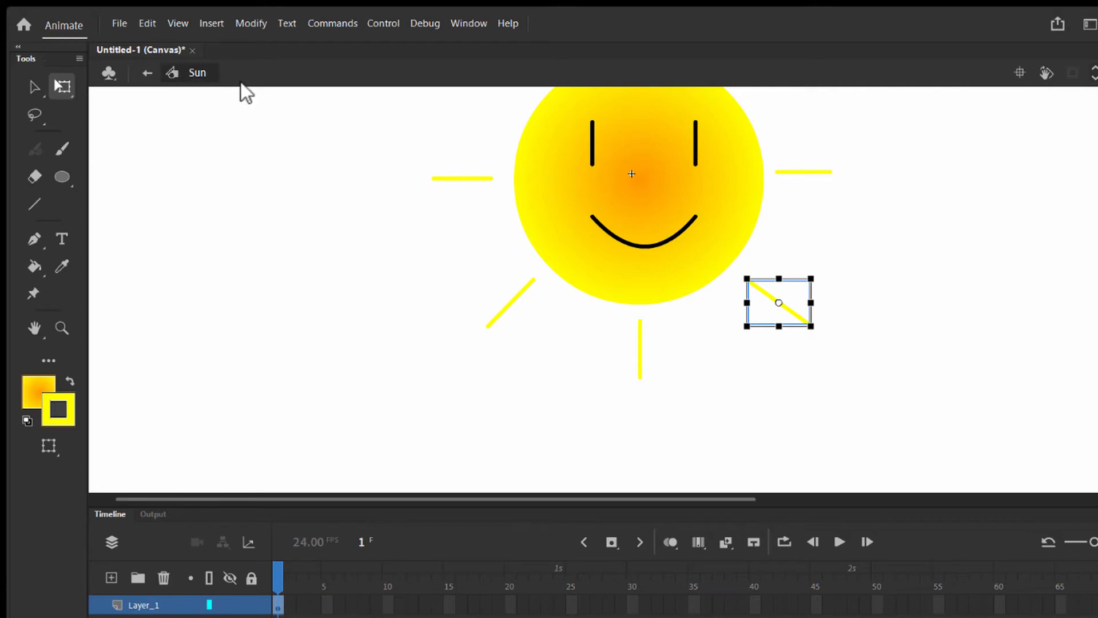
pyautogui.scroll(4, 1015, 160)
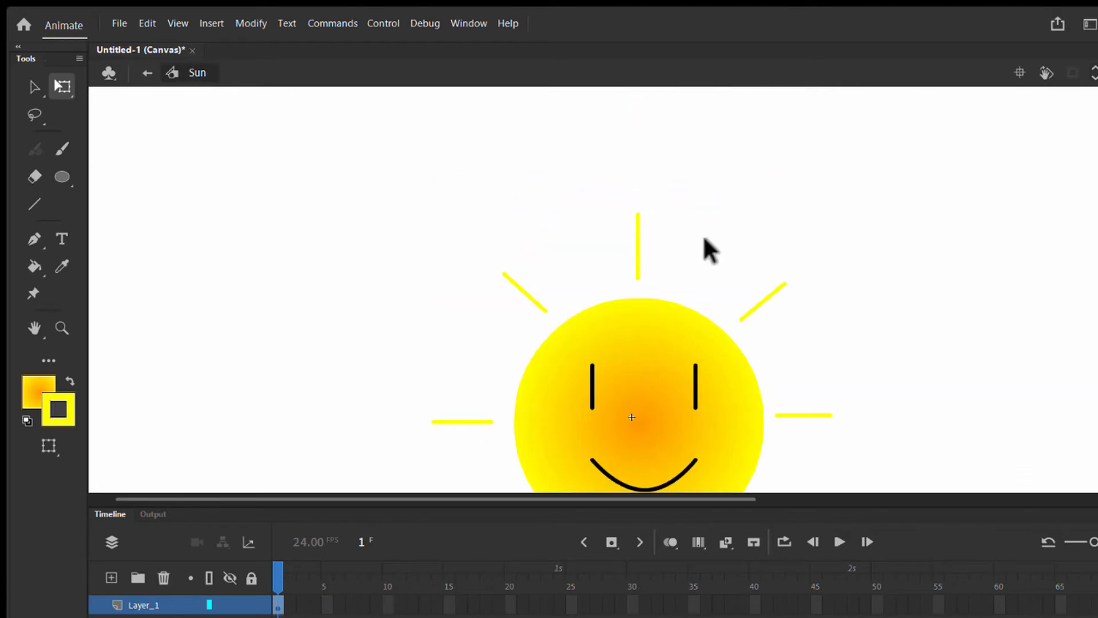
pyautogui.scroll(-2, 658, 249)
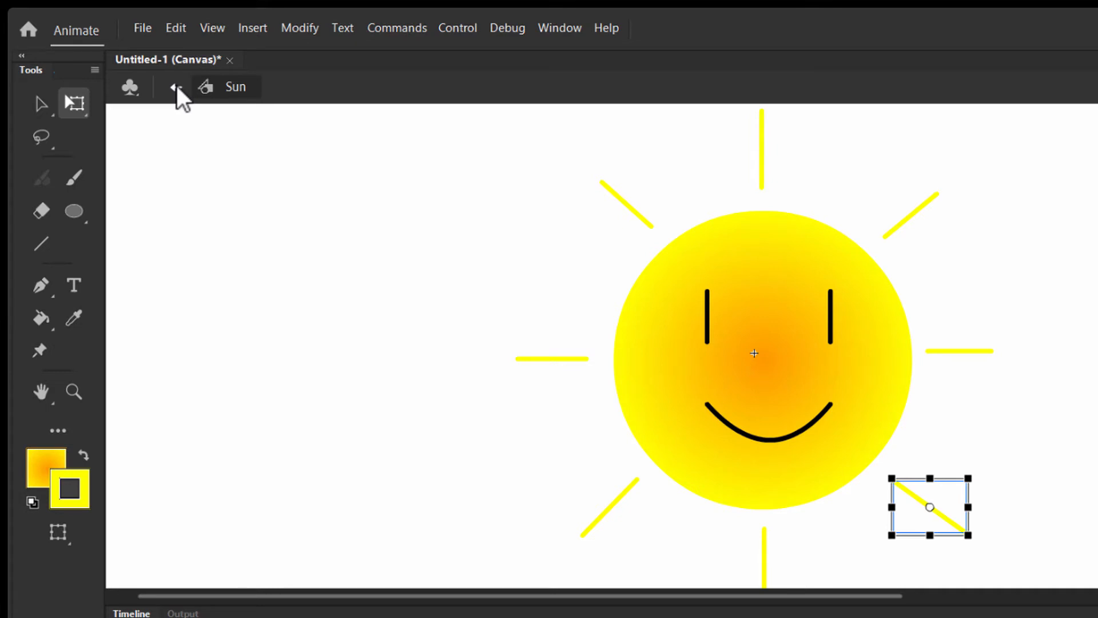
pyautogui.click(176, 87)
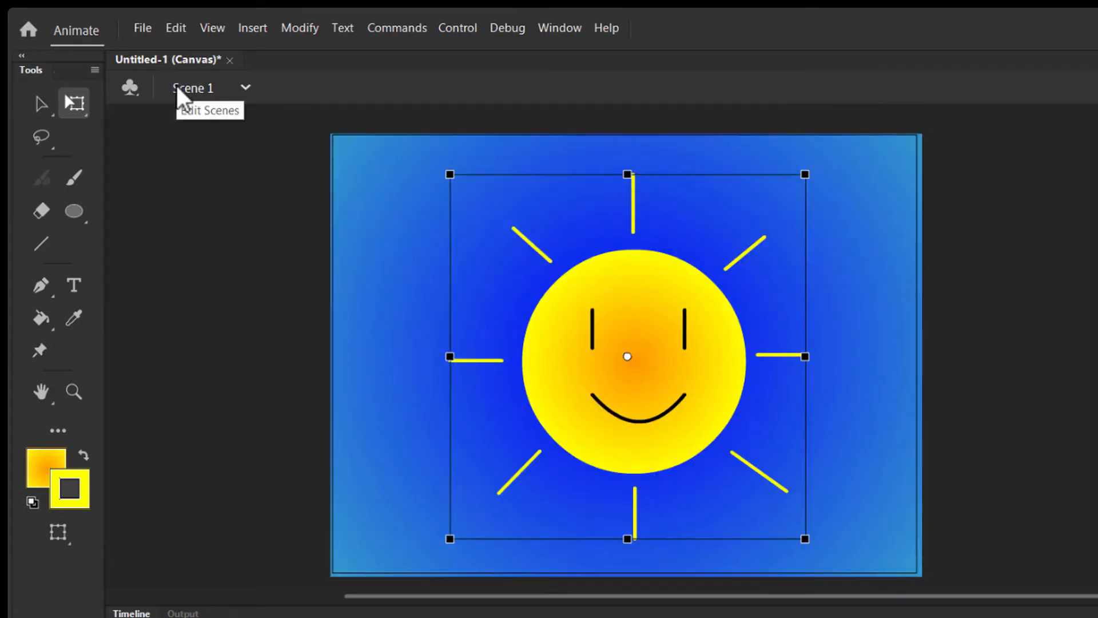
# Open the Sun symbol for in-place editing from the stage, and return to Scene 1 with nothing selected.
pyautogui.doubleClick(642, 303)
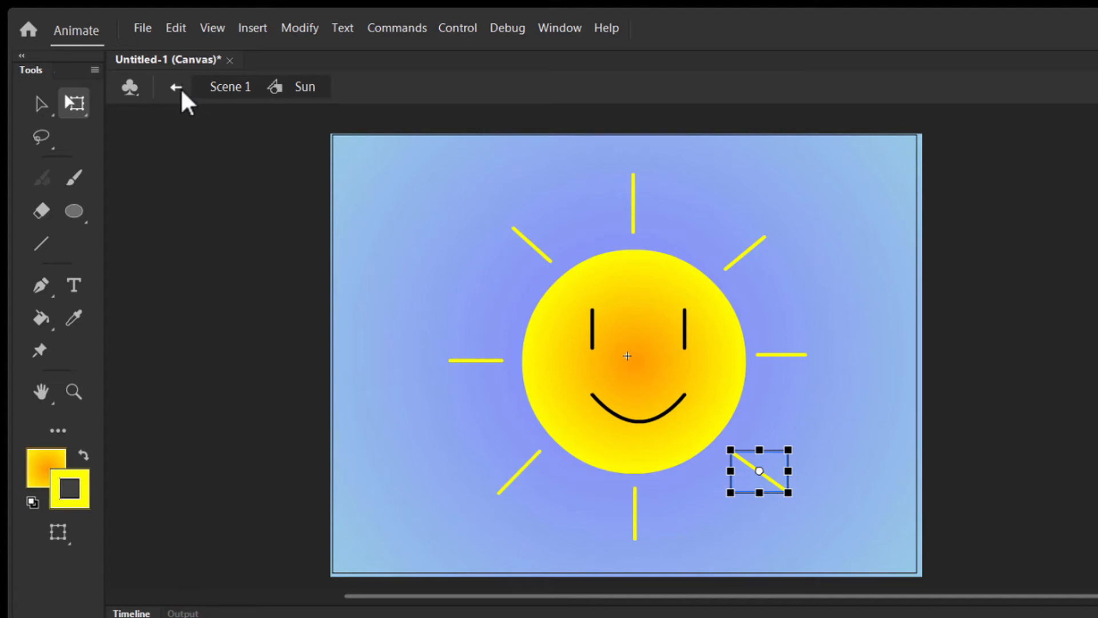
pyautogui.click(226, 86)
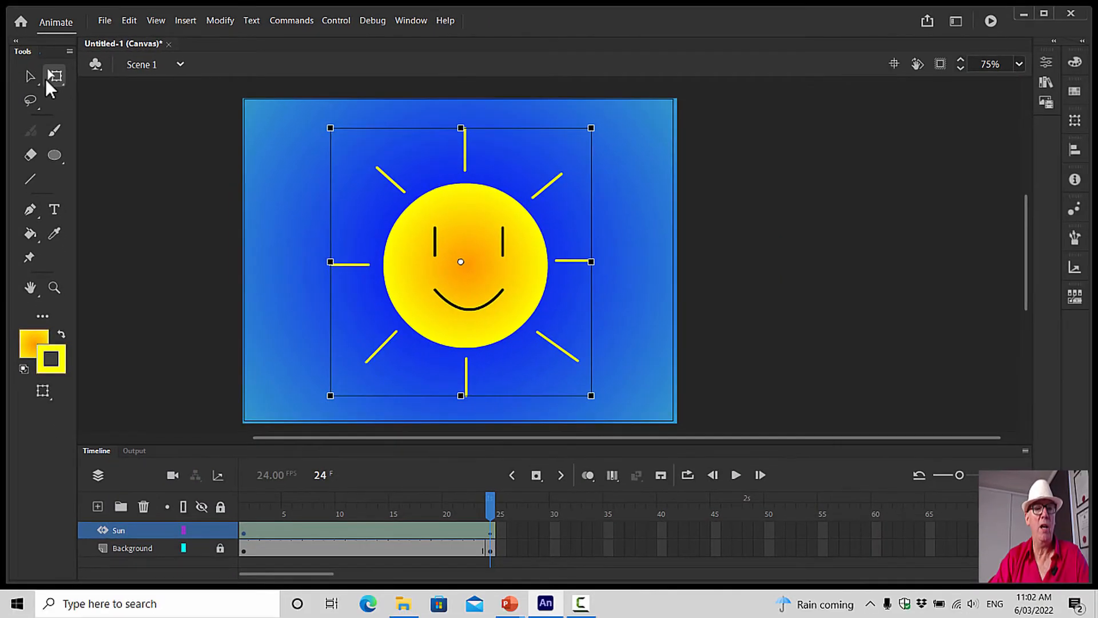
pyautogui.click(32, 75)
pyautogui.click(161, 229)
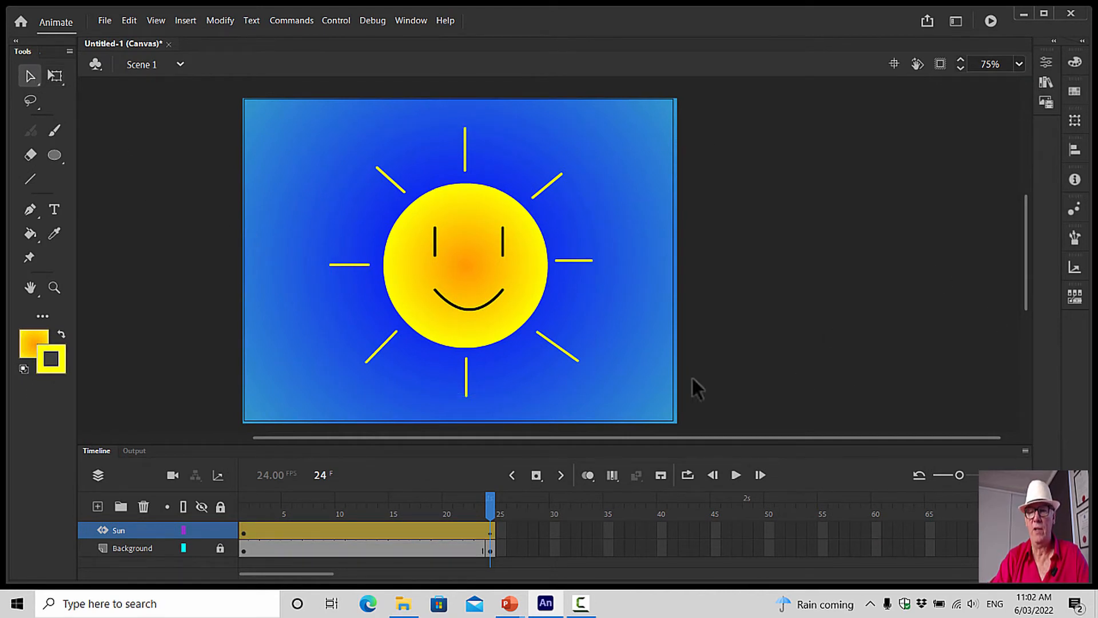
# Replay the 24-frame animation several times to examine the sun's speed and its lower-right ray.
pyautogui.click(735, 474)
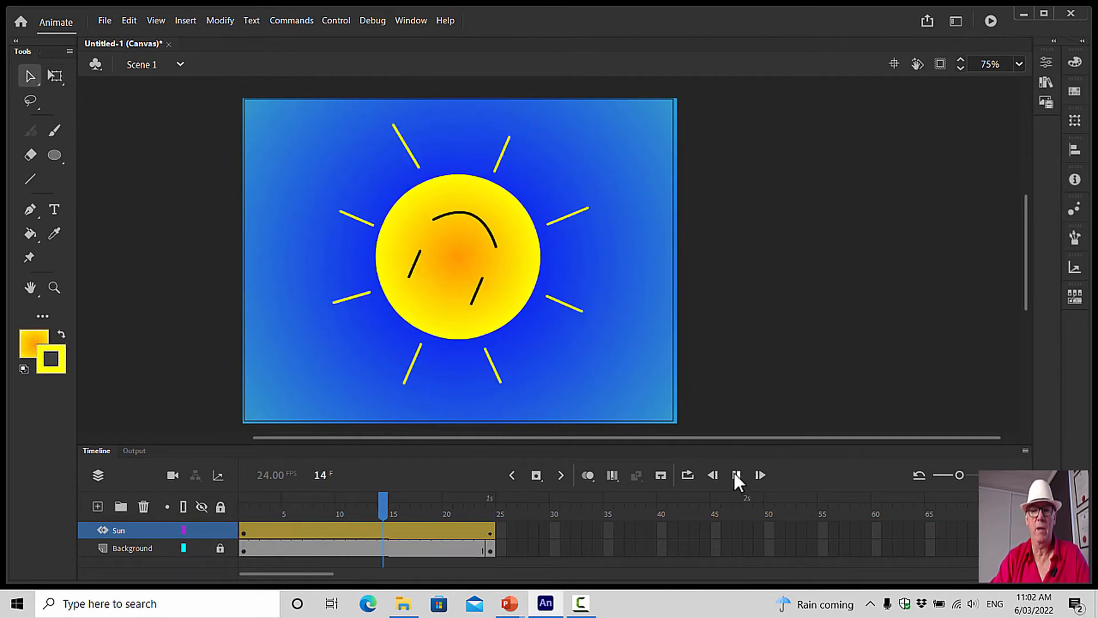
pyautogui.click(734, 474)
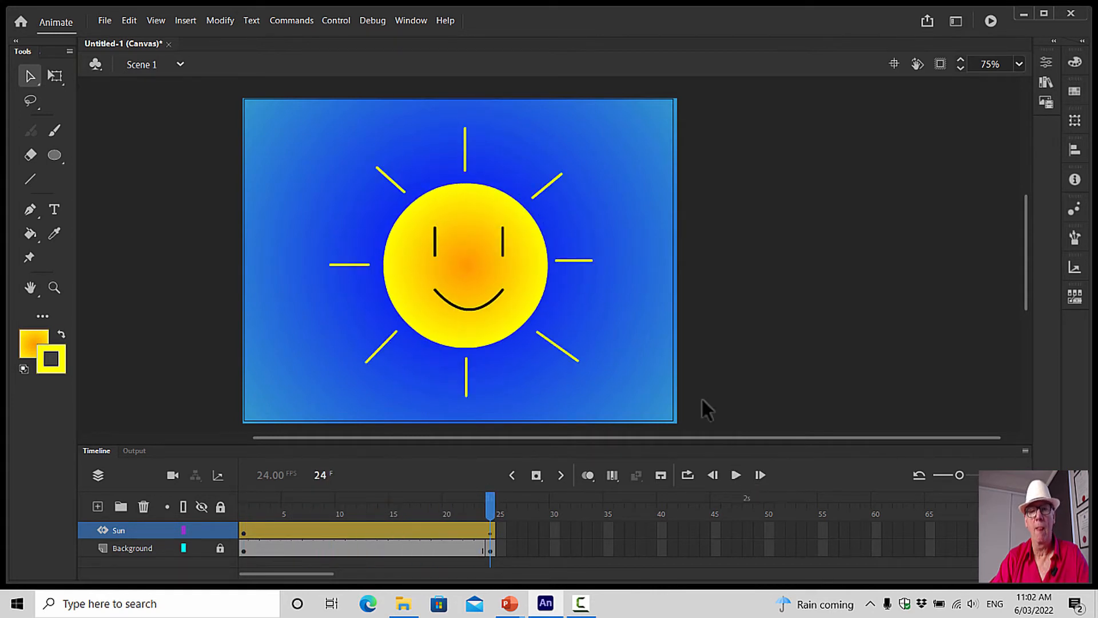
pyautogui.click(575, 358)
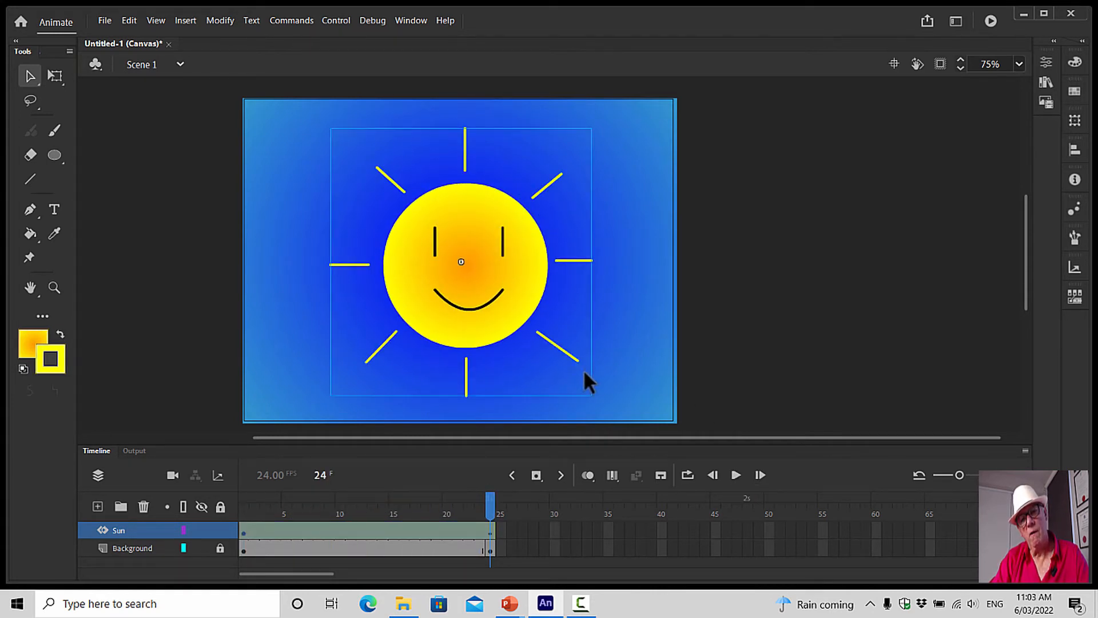
pyautogui.click(617, 373)
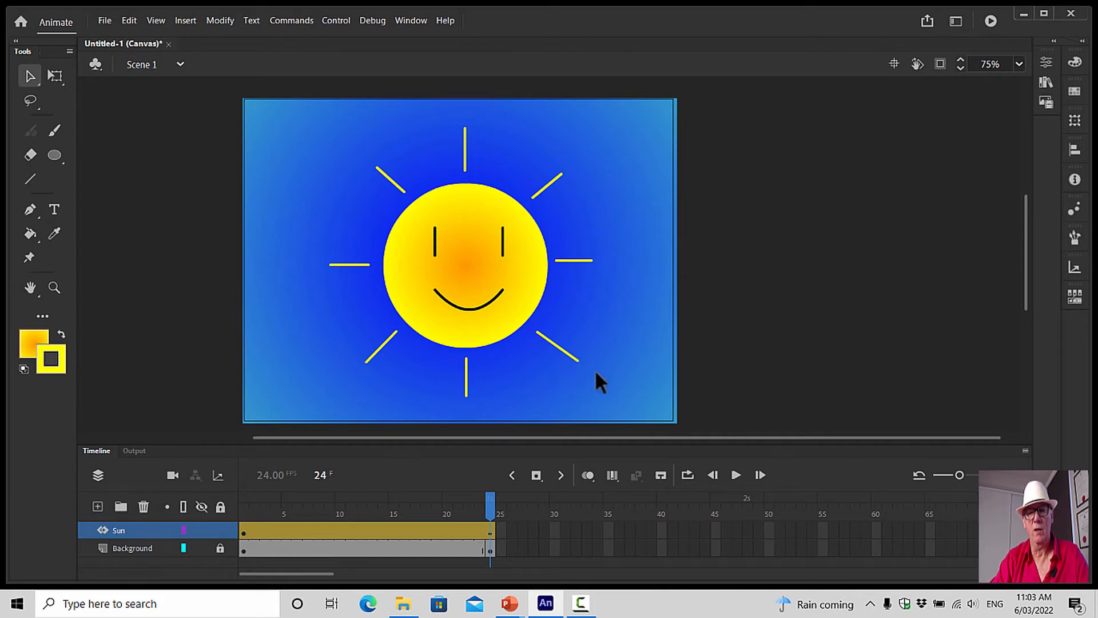
pyautogui.click(734, 475)
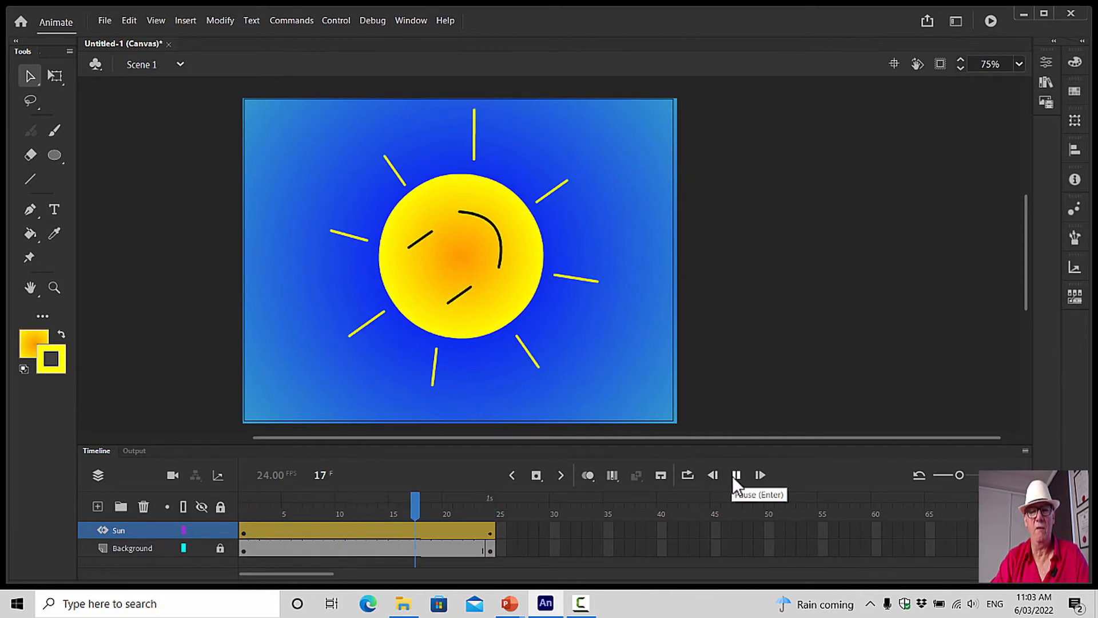
pyautogui.click(734, 476)
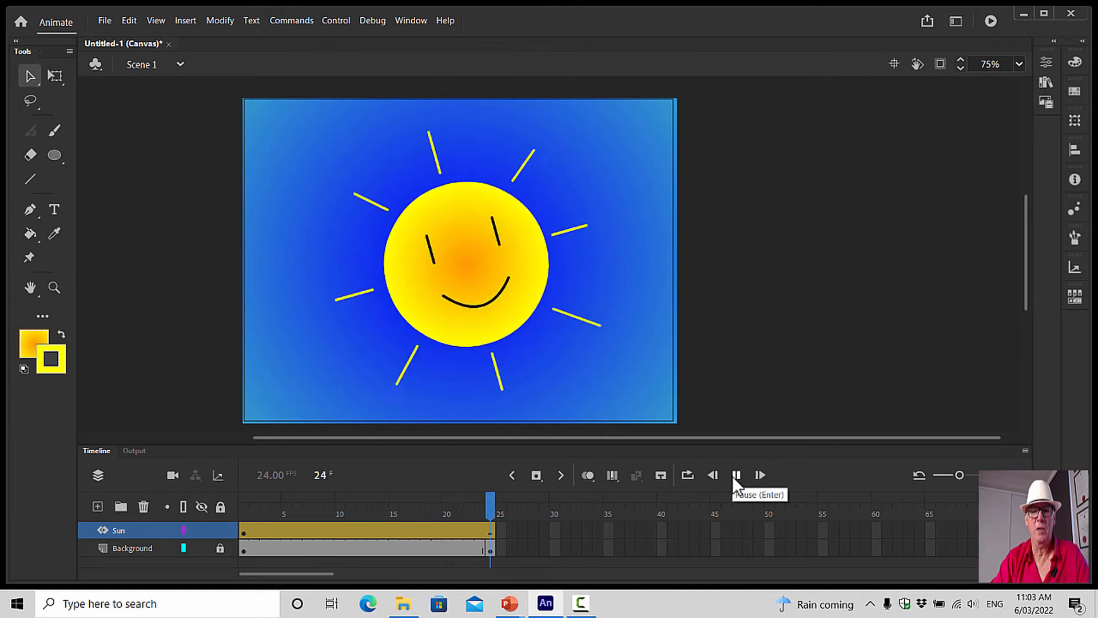
pyautogui.click(734, 480)
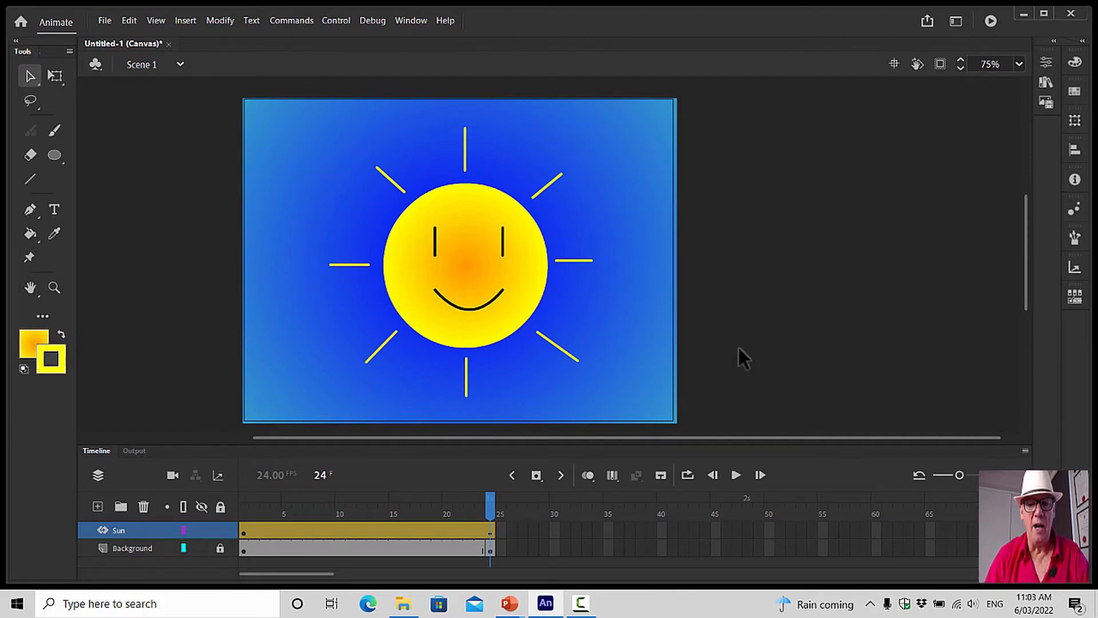
pyautogui.click(735, 475)
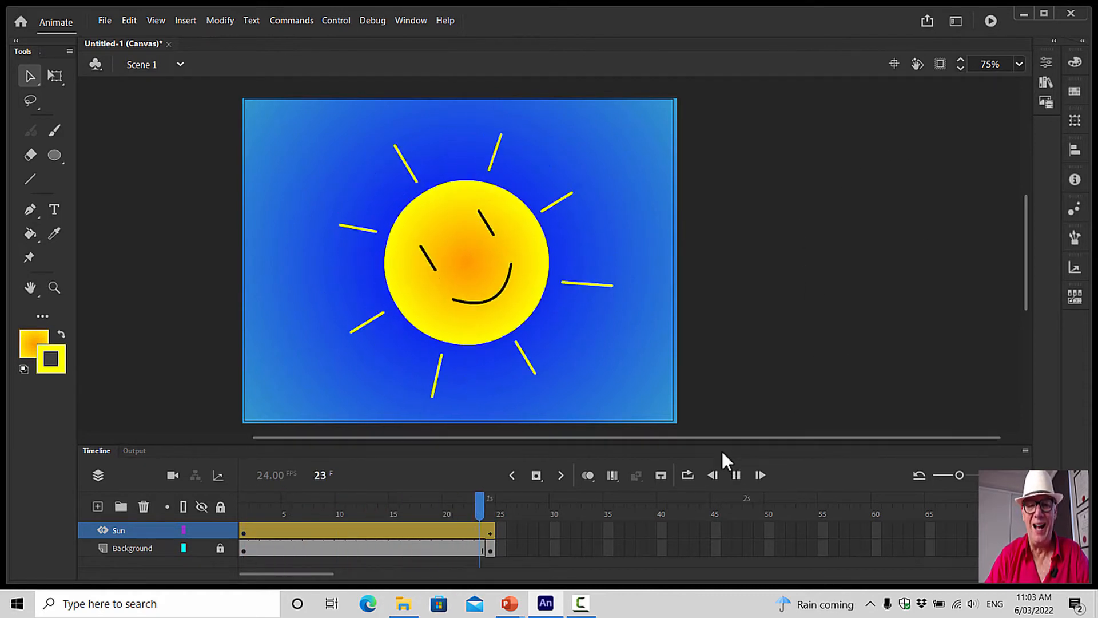
# Unlock the Background layer and extend the Sun layer's motion tween to frame 48.
pyautogui.click(457, 548)
pyautogui.click(491, 547)
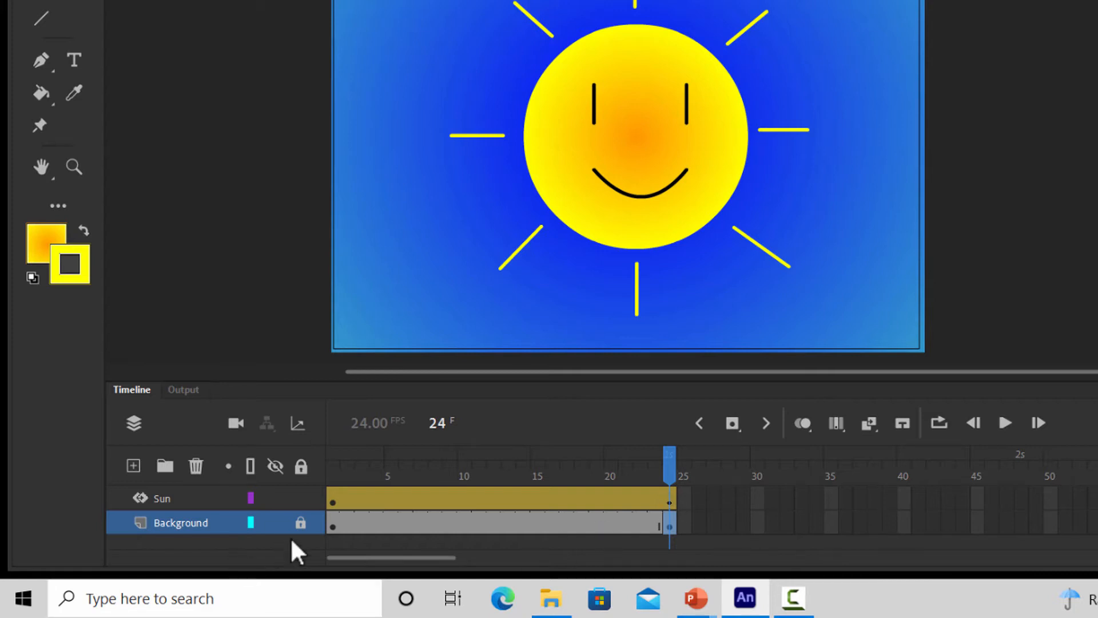
pyautogui.click(300, 523)
pyautogui.click(672, 474)
pyautogui.click(672, 497)
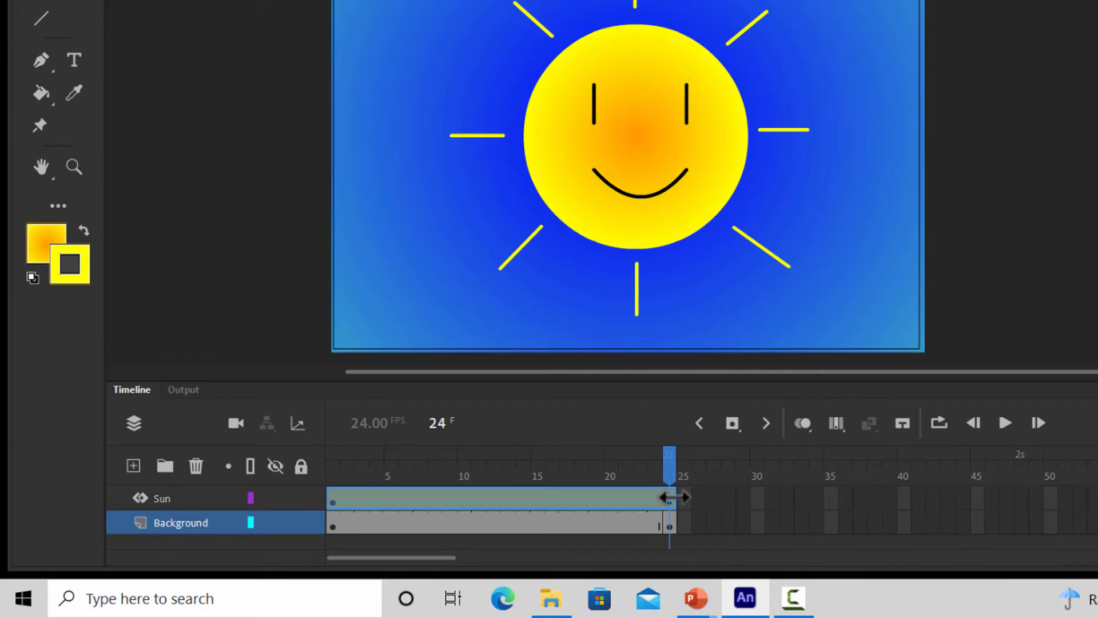
pyautogui.moveTo(672, 497); pyautogui.dragTo(1017, 487)
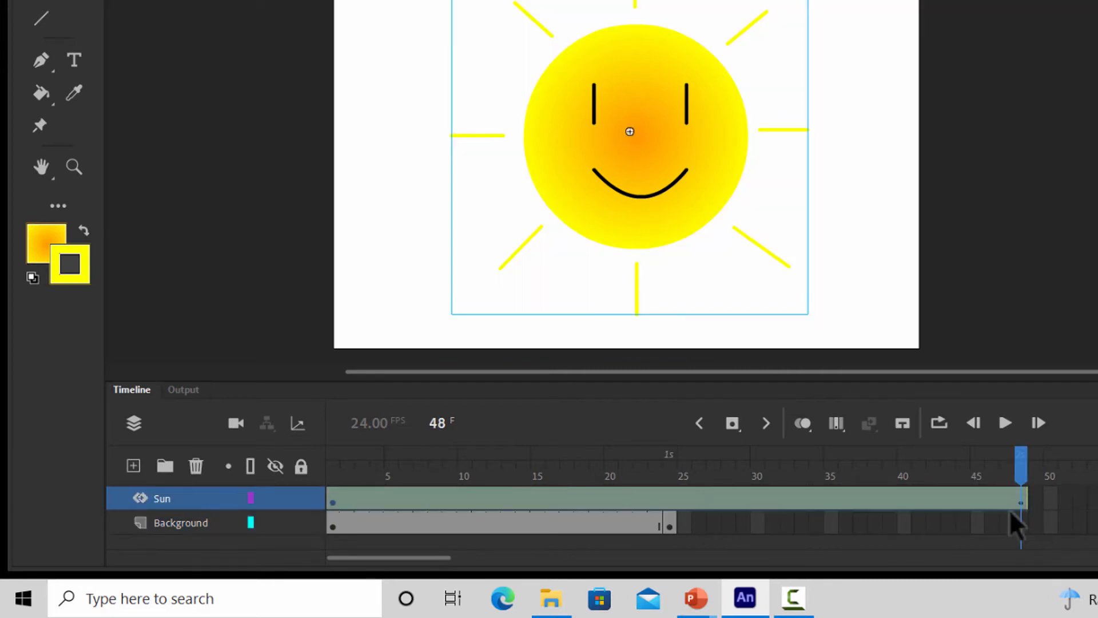
# Insert a keyframe at frame 48 of the Background layer and play the lengthened animation.
pyautogui.moveTo(674, 516); pyautogui.dragTo(671, 513)
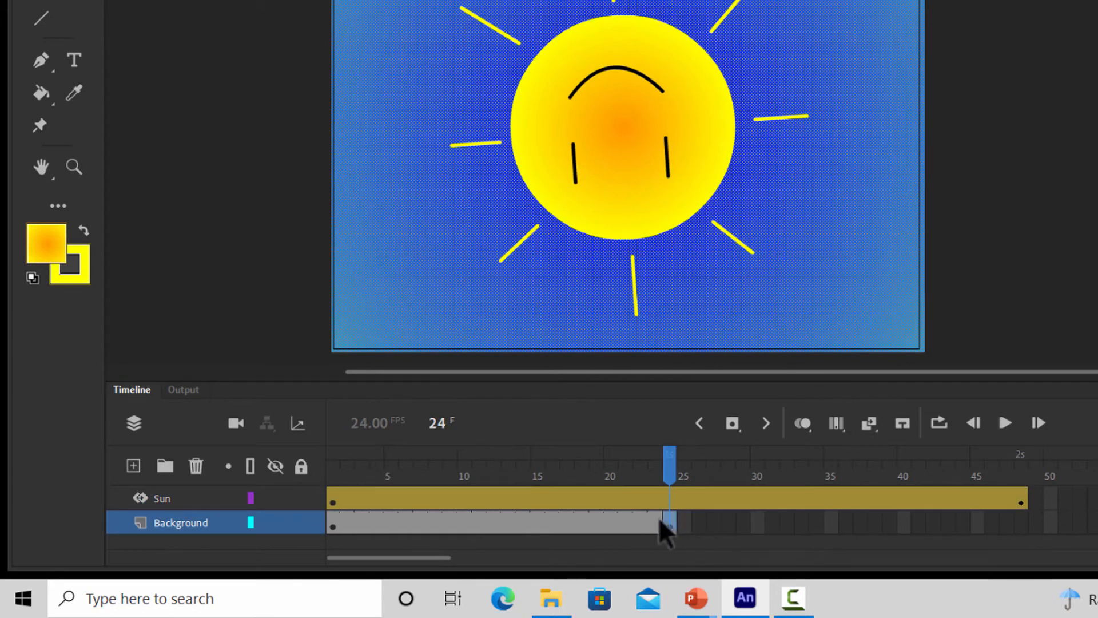
pyautogui.click(678, 515)
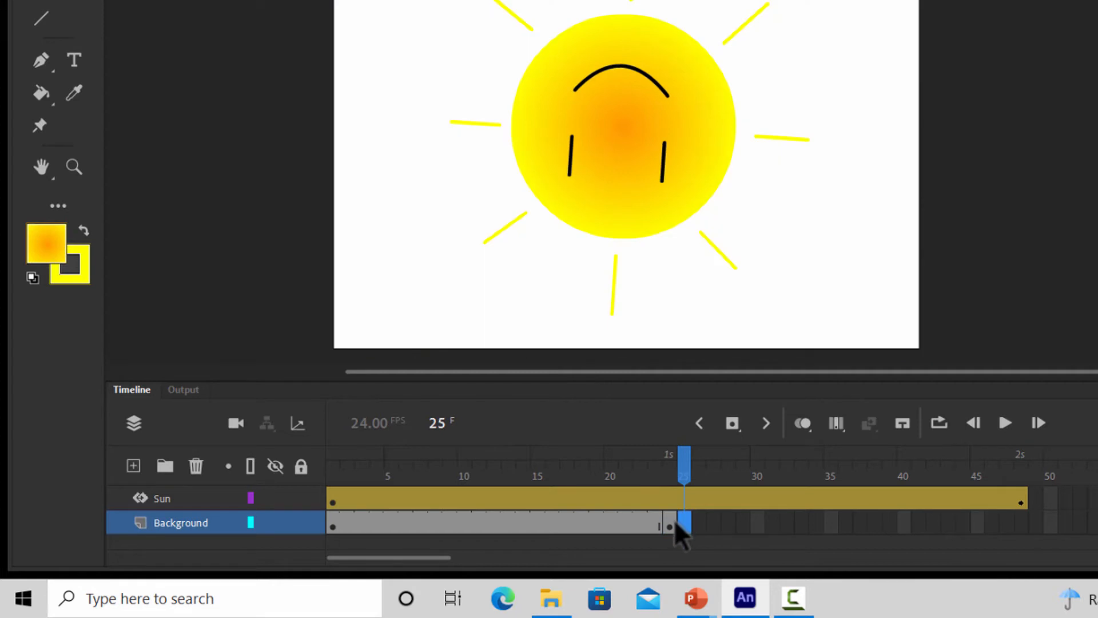
pyautogui.click(669, 523)
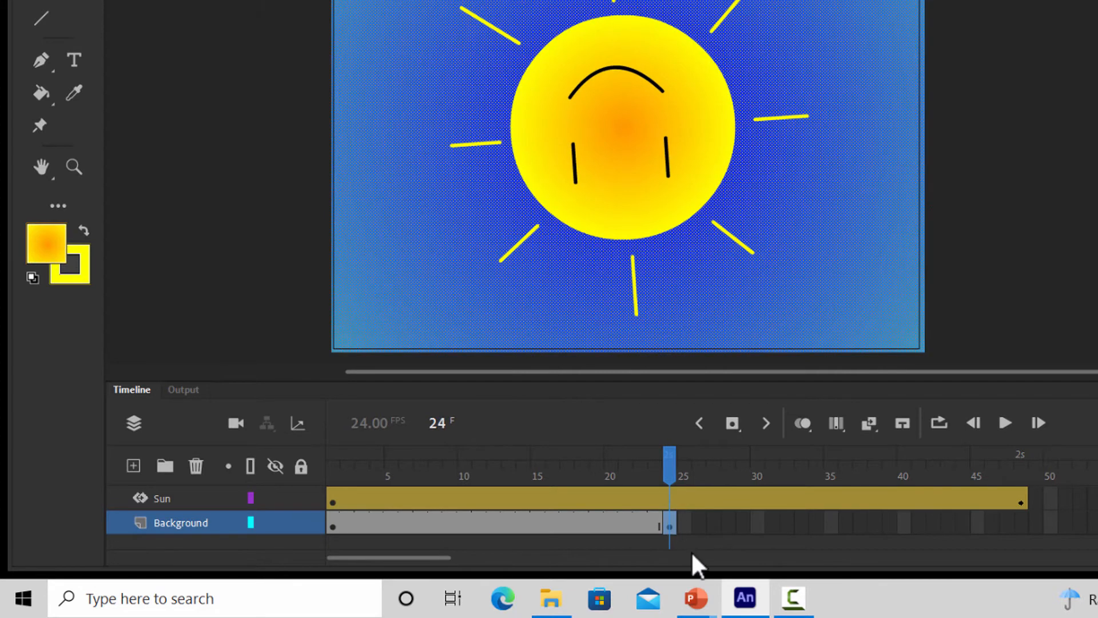
pyautogui.click(1018, 520)
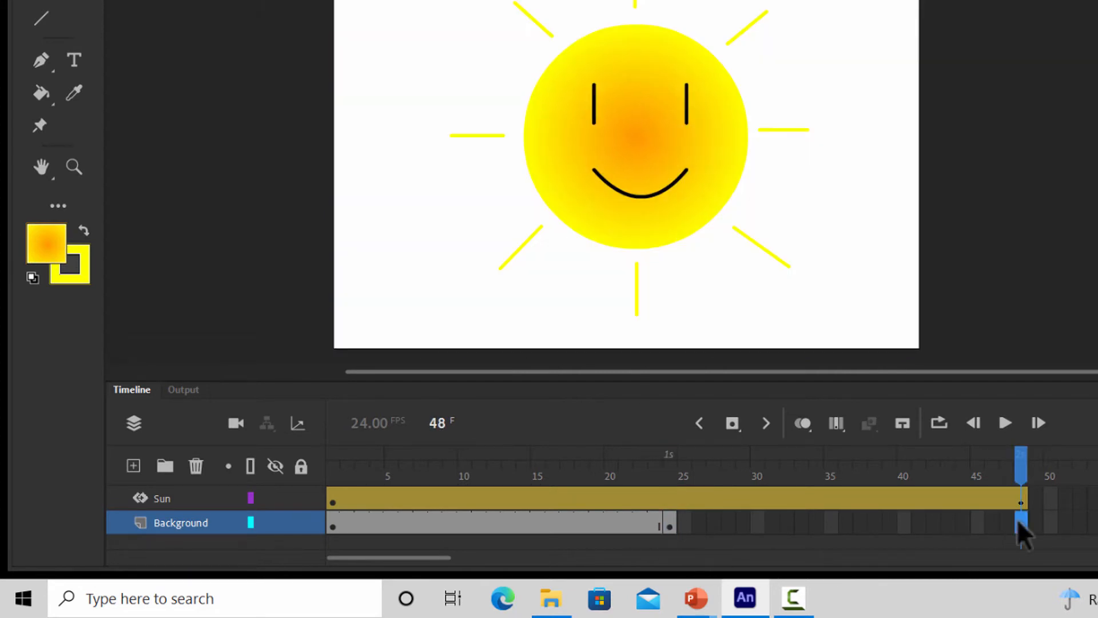
pyautogui.rightClick(1017, 519)
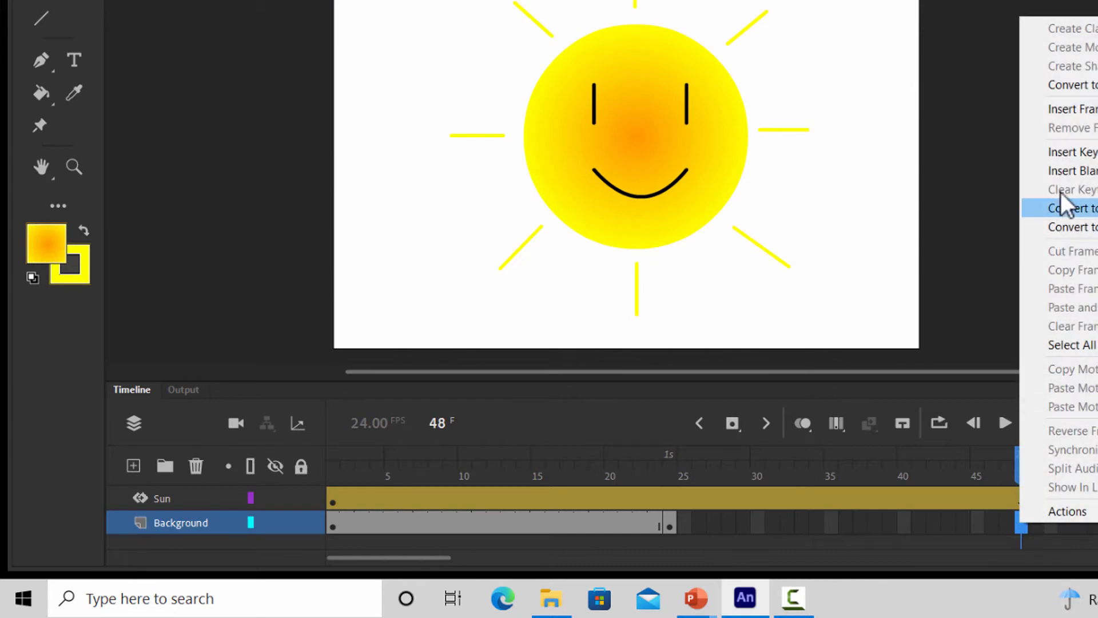
pyautogui.click(1095, 158)
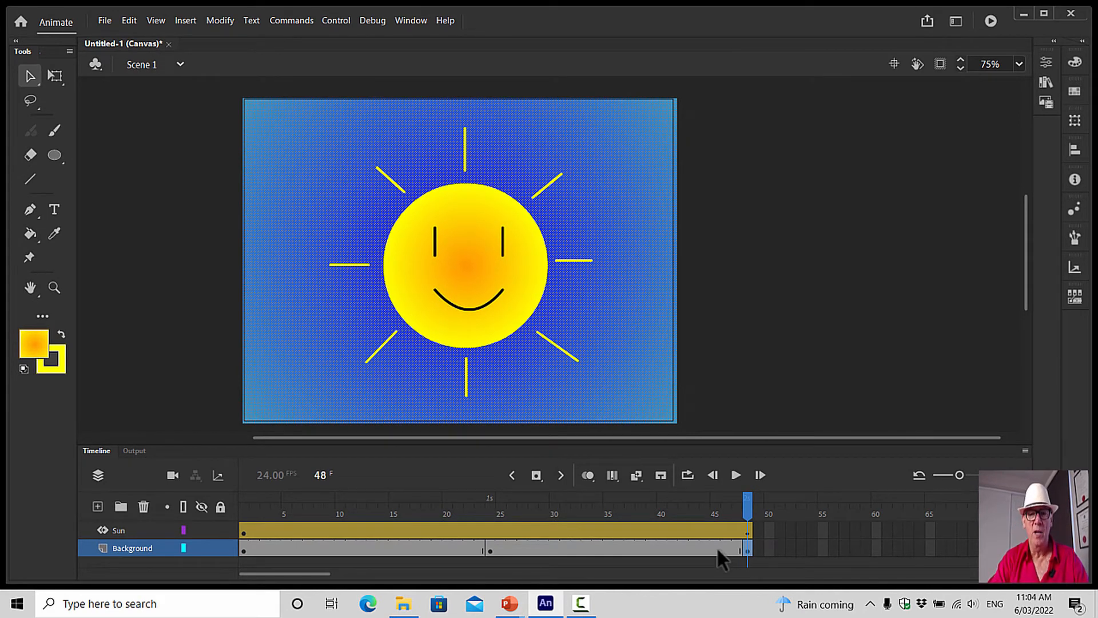
pyautogui.click(737, 474)
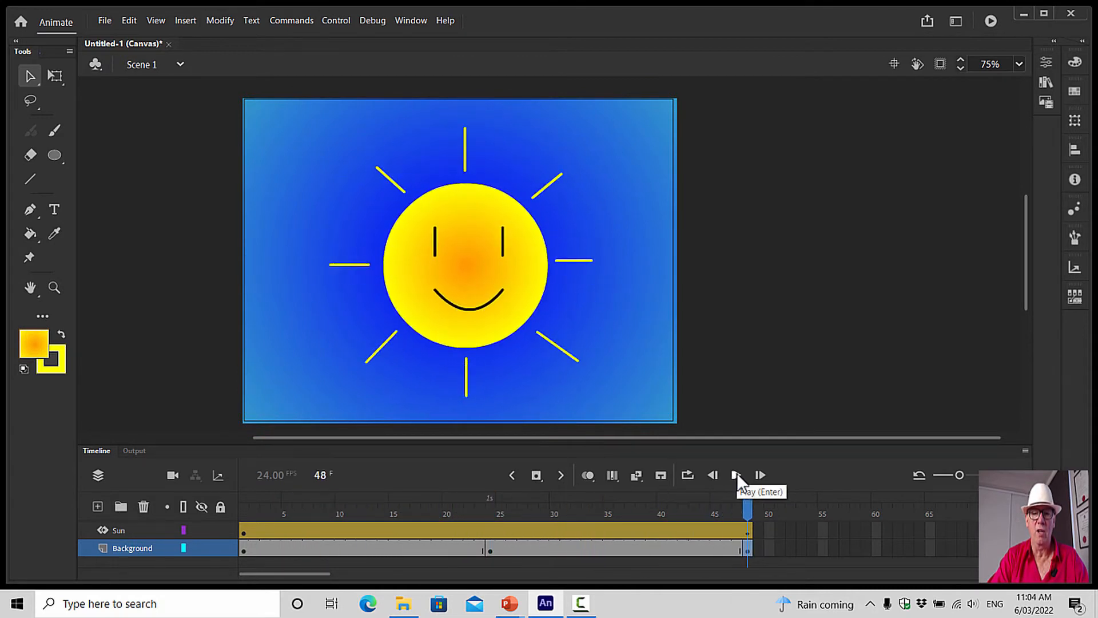
pyautogui.click(737, 473)
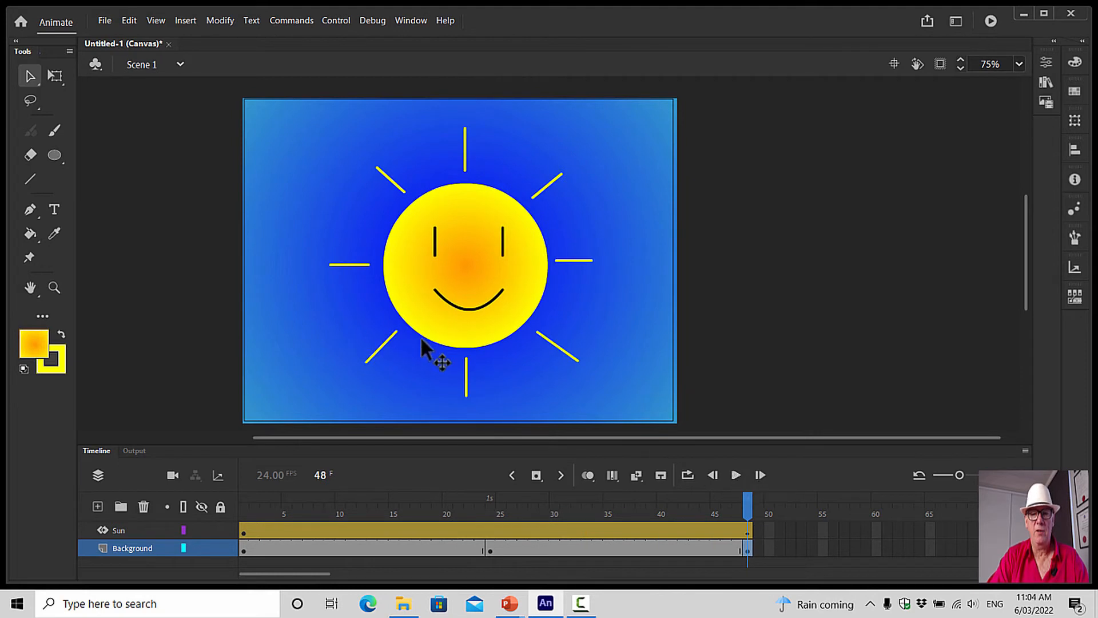
# Reduce the height of the lower-right ray inside the Sun symbol with Free Transform, and replay the animation in Scene 1.
pyautogui.doubleClick(503, 327)
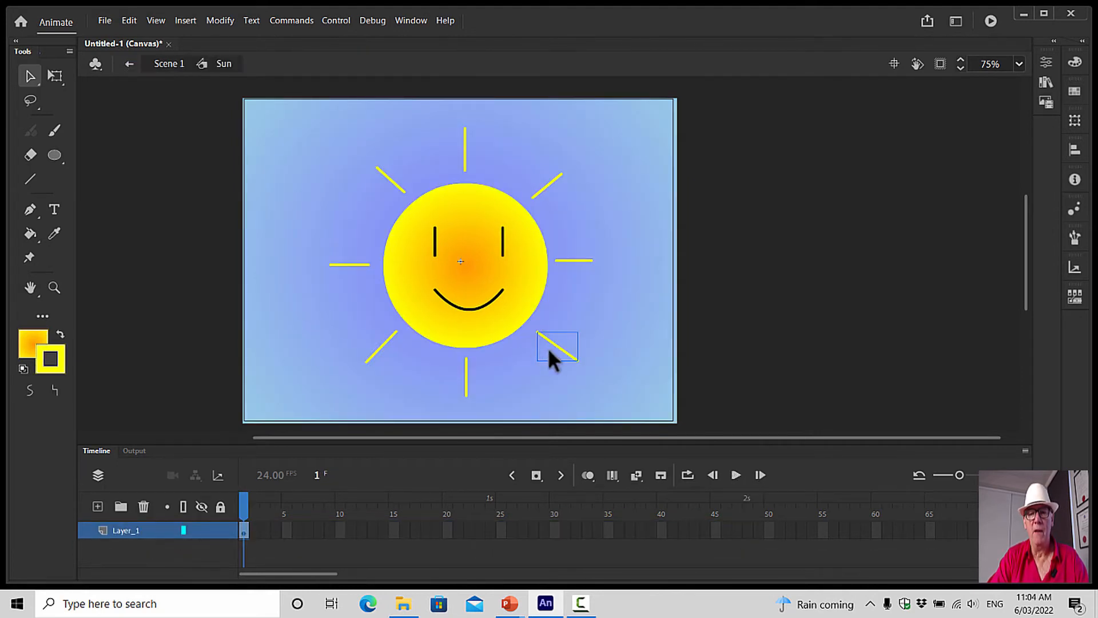
pyautogui.click(54, 76)
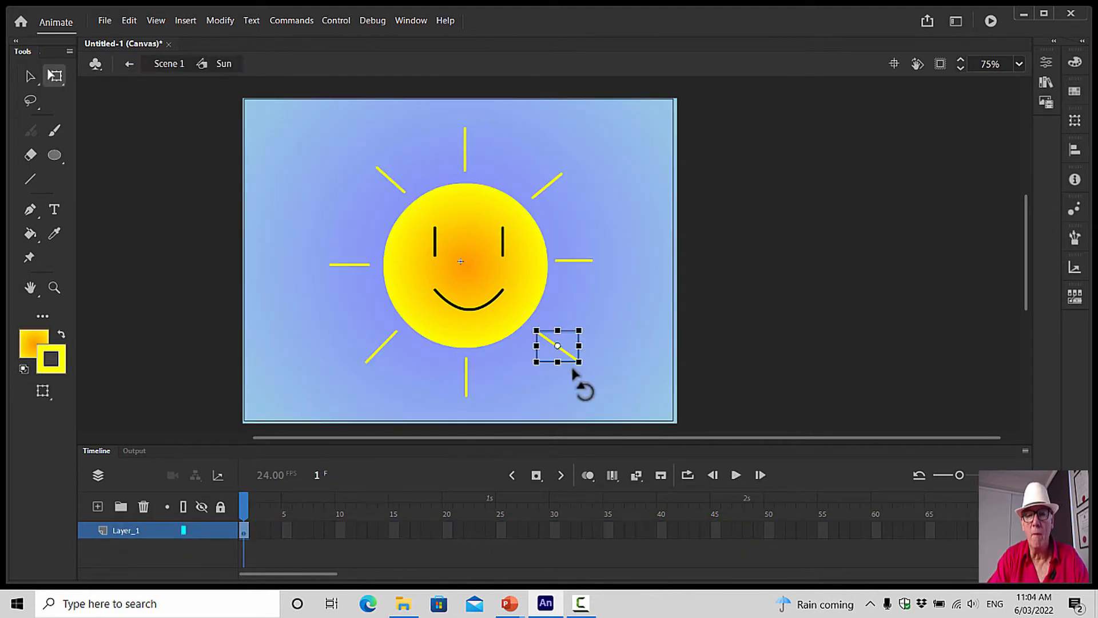
pyautogui.moveTo(580, 361)
pyautogui.mouseDown()
pyautogui.moveTo(569, 355)
pyautogui.moveTo(579, 353)
pyautogui.mouseUp()
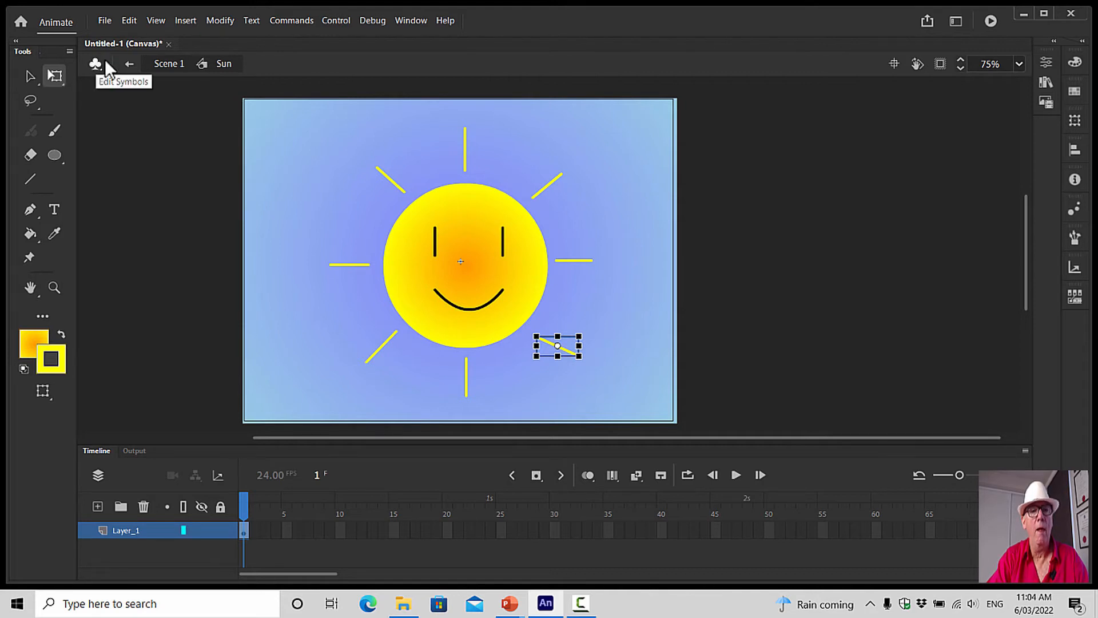
pyautogui.click(131, 63)
pyautogui.click(168, 233)
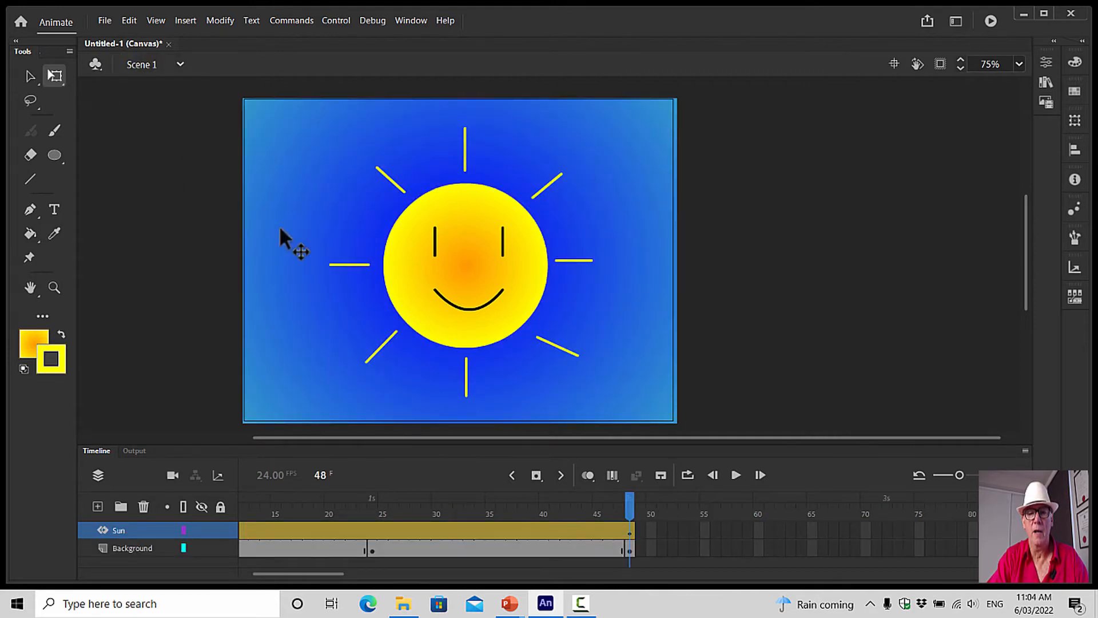
pyautogui.click(736, 475)
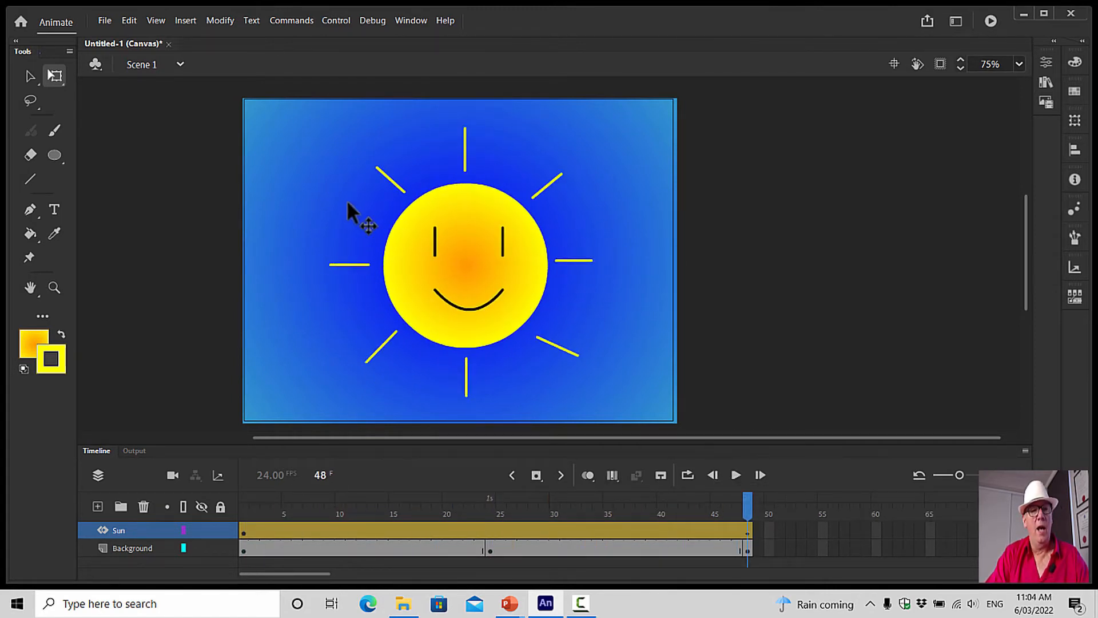
# Rotate the Sun symbol's lower-right ray slightly clockwise to a steeper diagonal, and replay the animation in Scene 1.
pyautogui.doubleClick(463, 248)
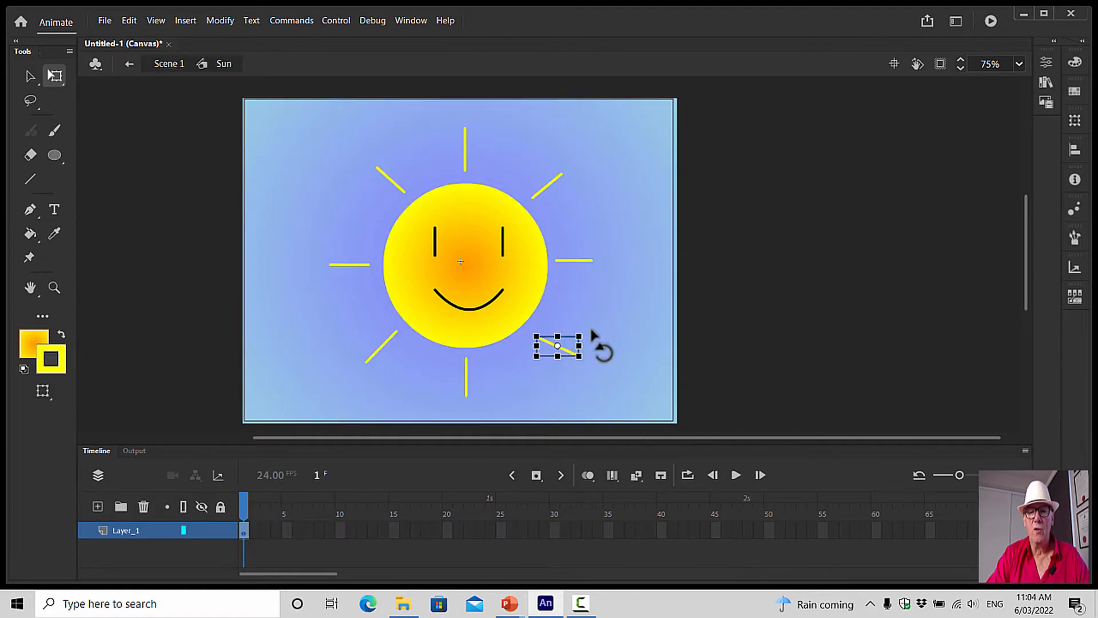
pyautogui.moveTo(589, 328); pyautogui.dragTo(590, 330)
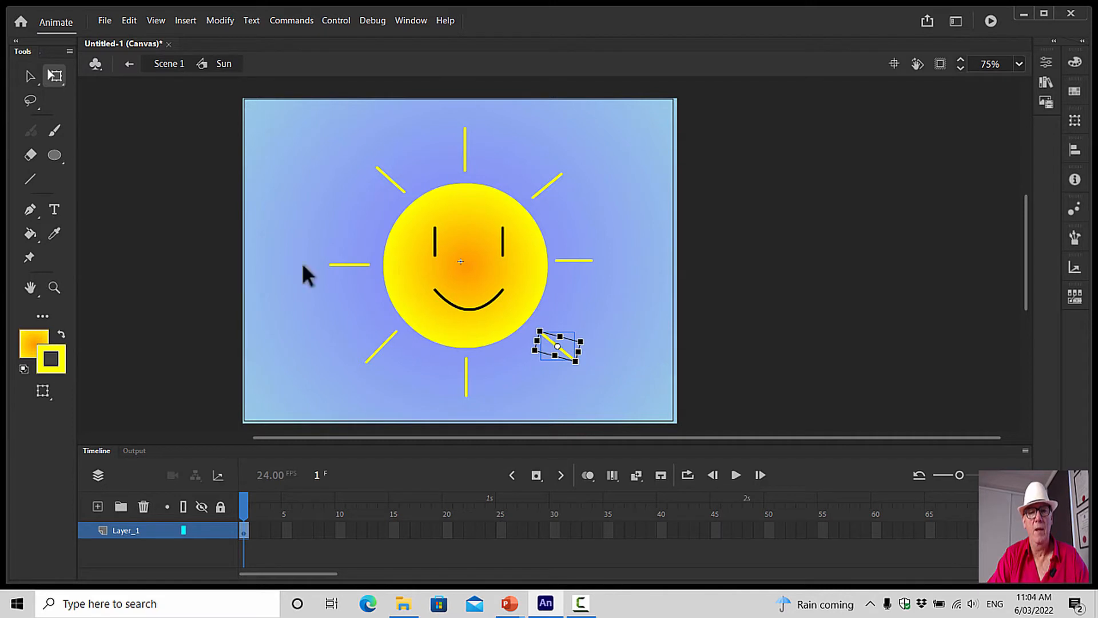
pyautogui.click(130, 63)
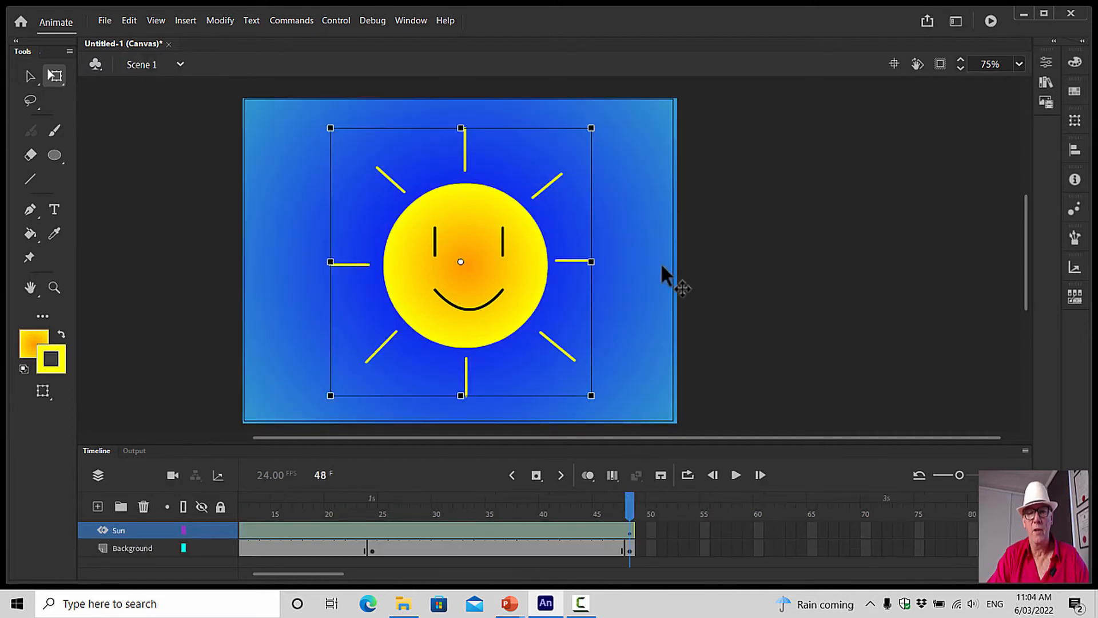
pyautogui.click(735, 474)
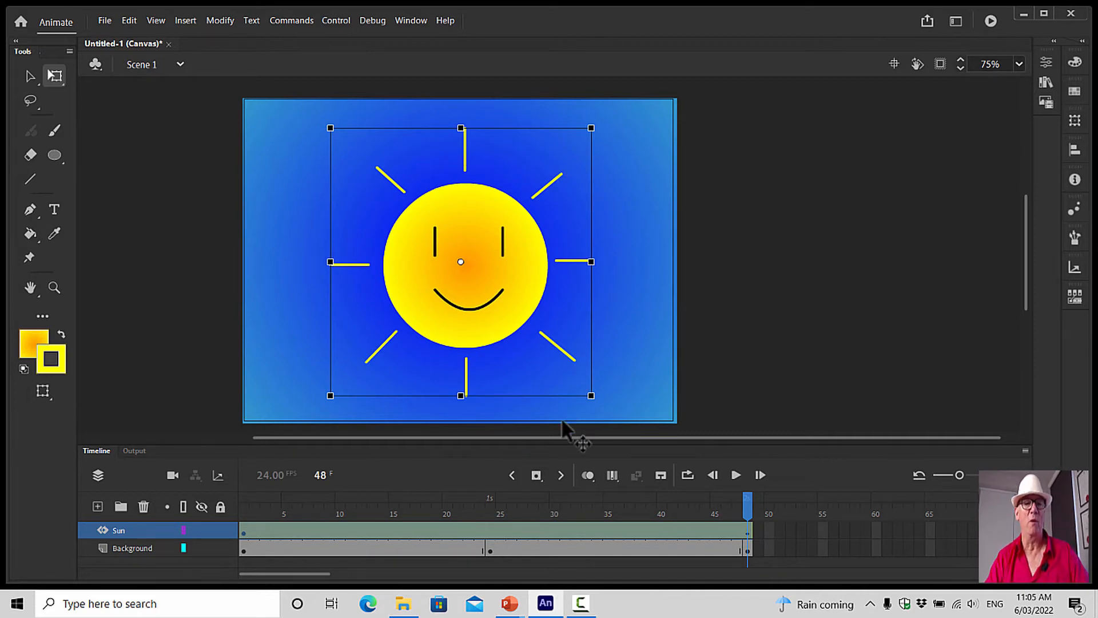
# Export the animation as an animated GIF, keeping the offered image settings, and proceed to saving the file.
pyautogui.click(104, 20)
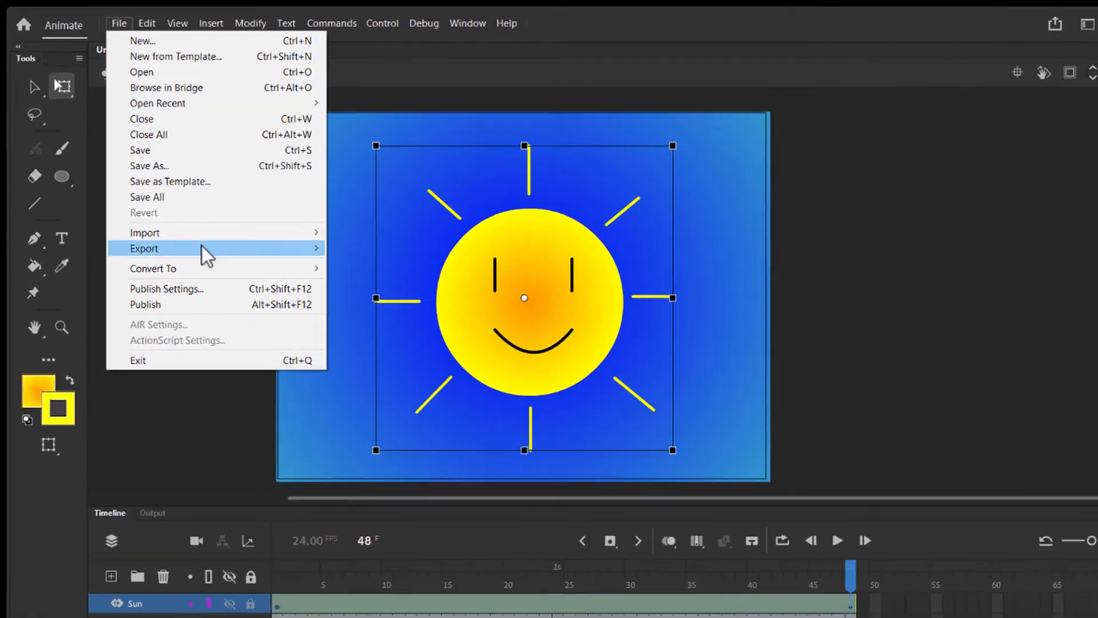
pyautogui.moveTo(157, 218)
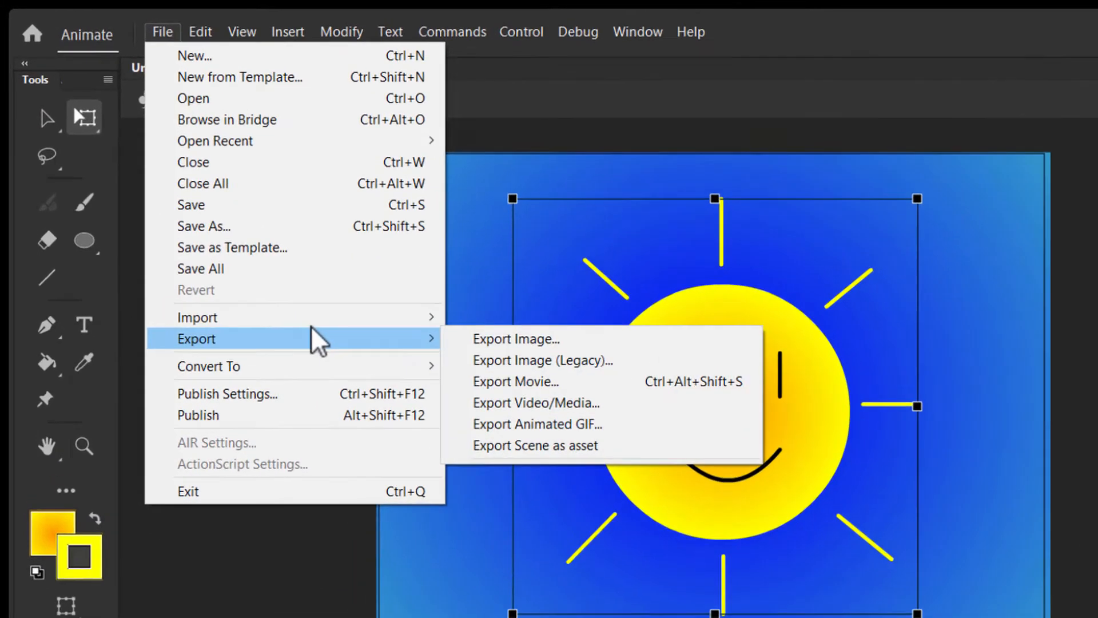
pyautogui.click(668, 499)
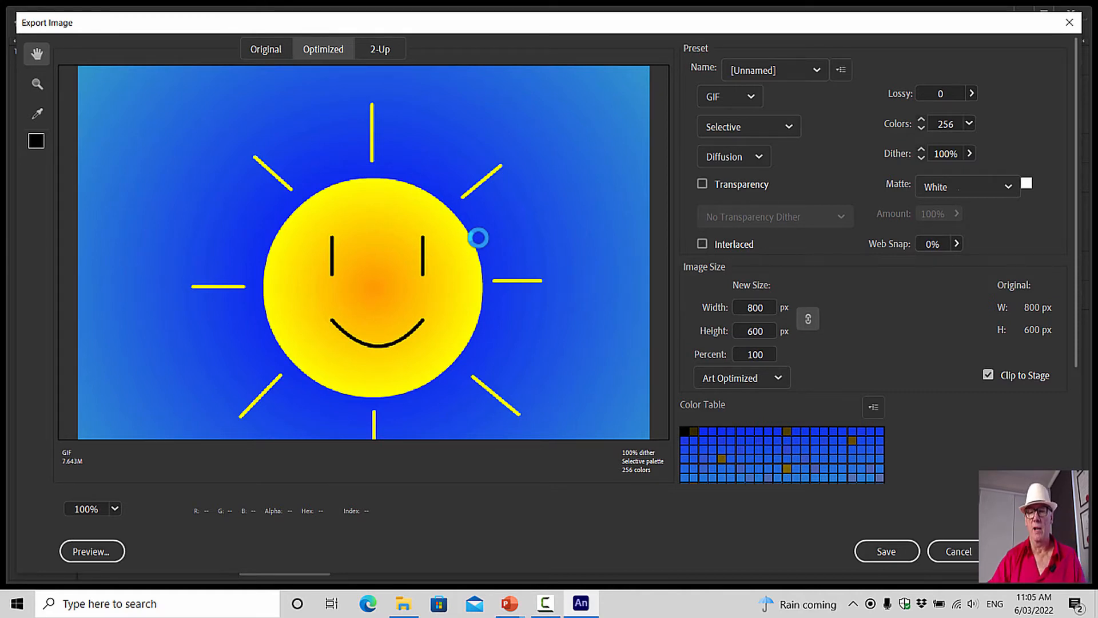
pyautogui.click(890, 549)
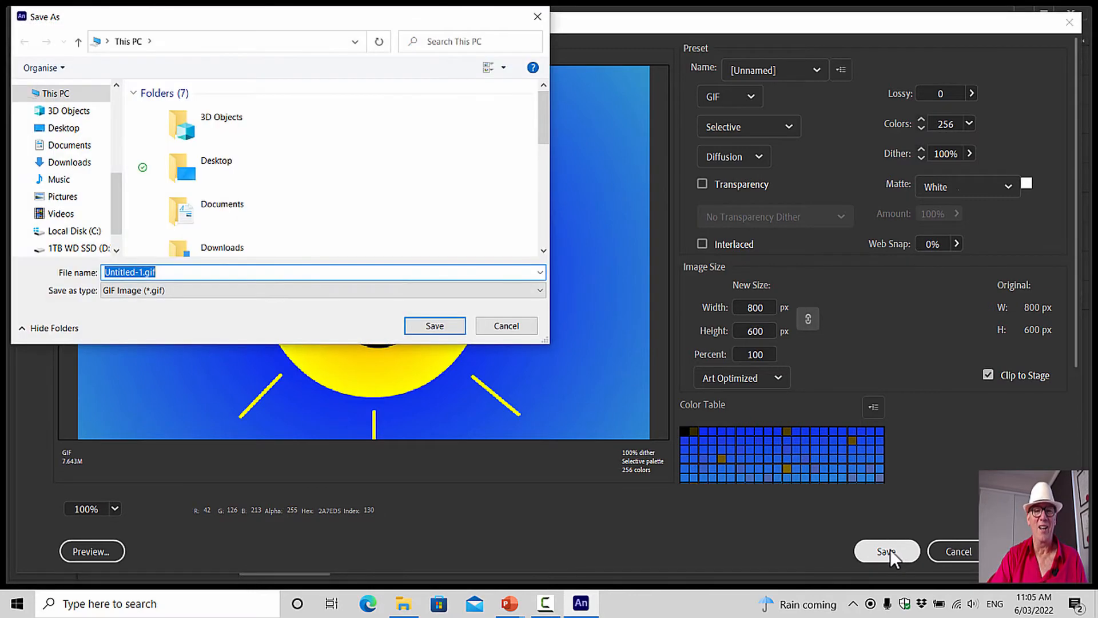
# Browse the D: drive to the PW of ICT > Animate Flash > L09_Text_Spin_Motion_Tween folder as the GIF's save location.
pyautogui.click(78, 247)
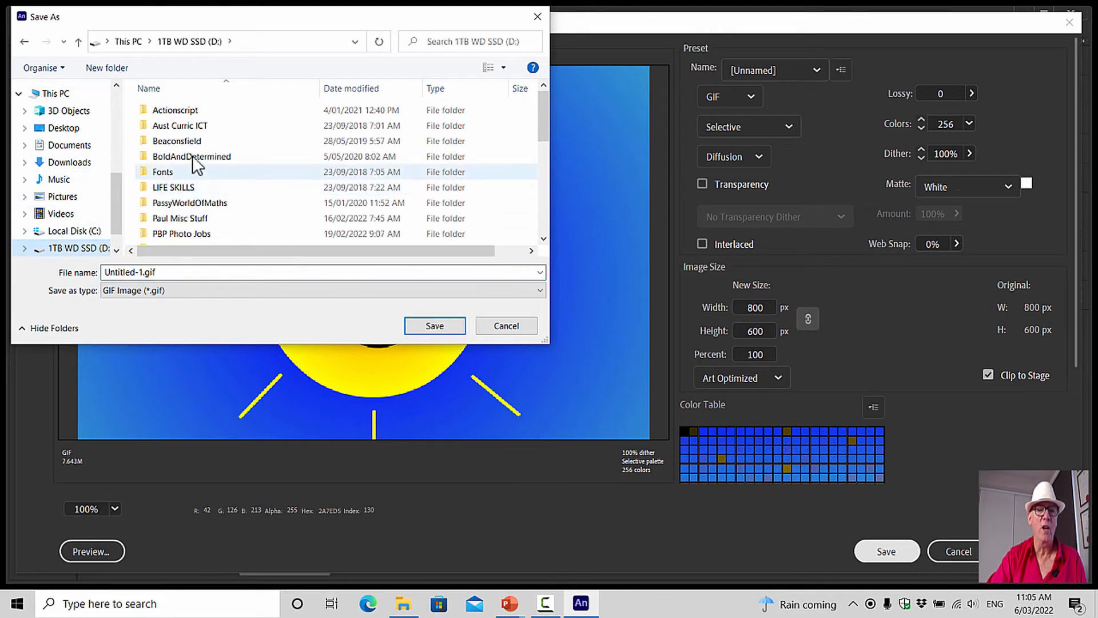
pyautogui.scroll(-1, 200, 147)
pyautogui.click(180, 208)
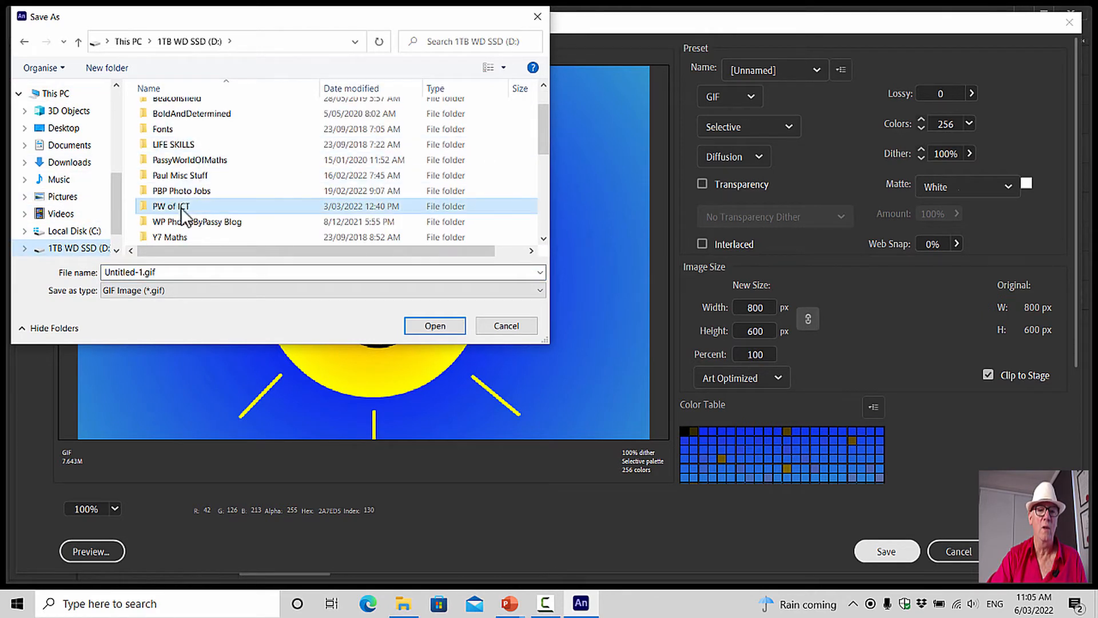
pyautogui.doubleClick(181, 207)
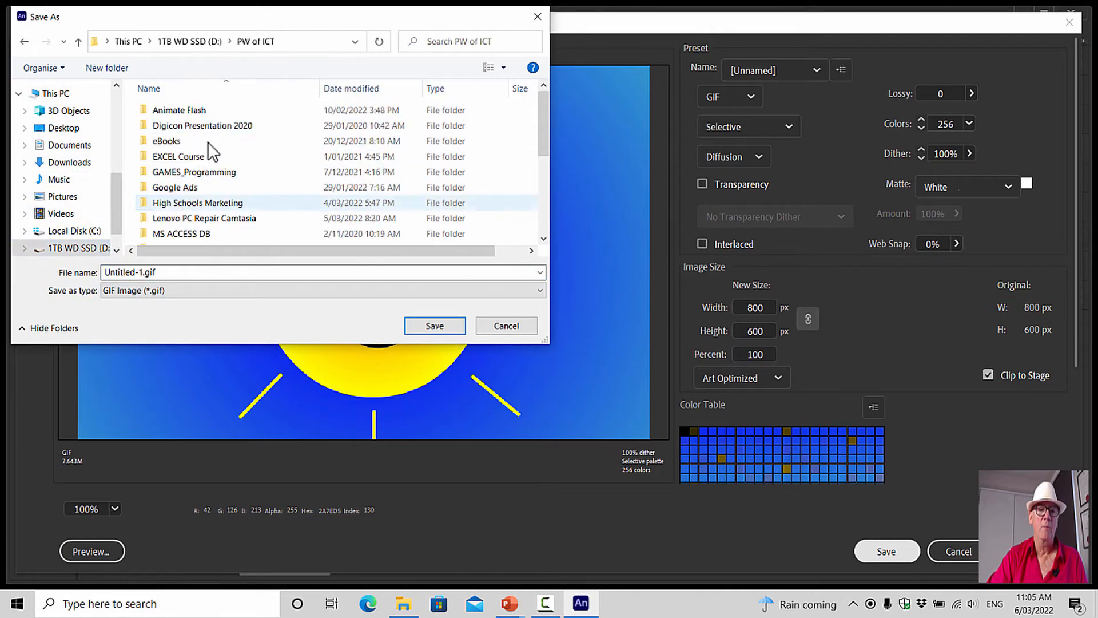
pyautogui.doubleClick(192, 109)
pyautogui.scroll(-5, 199, 199)
pyautogui.scroll(-2, 200, 209)
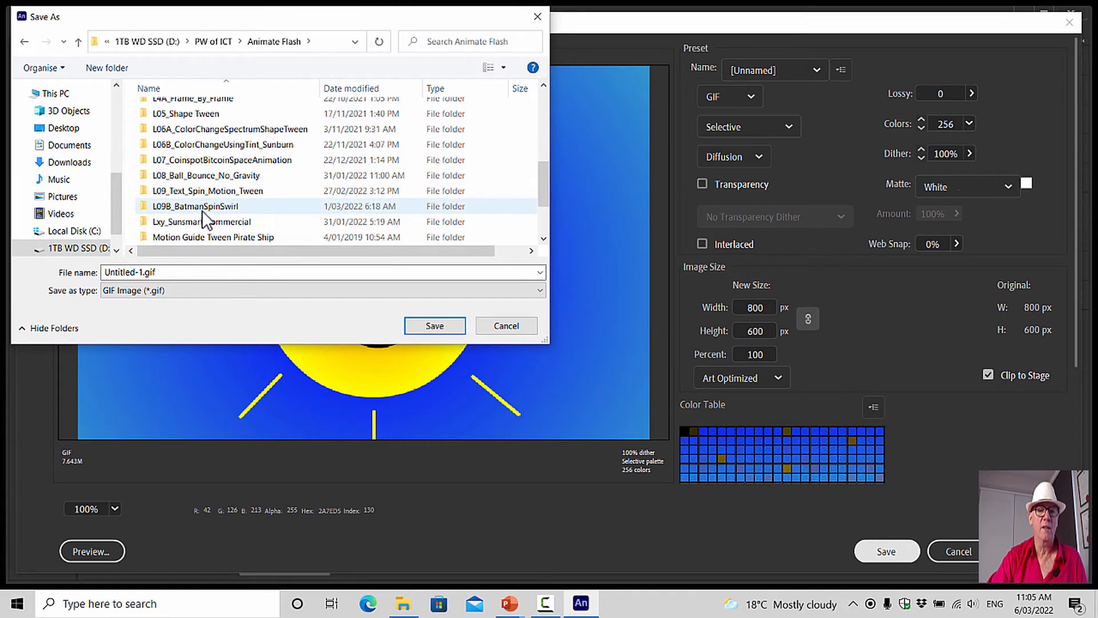
pyautogui.click(205, 189)
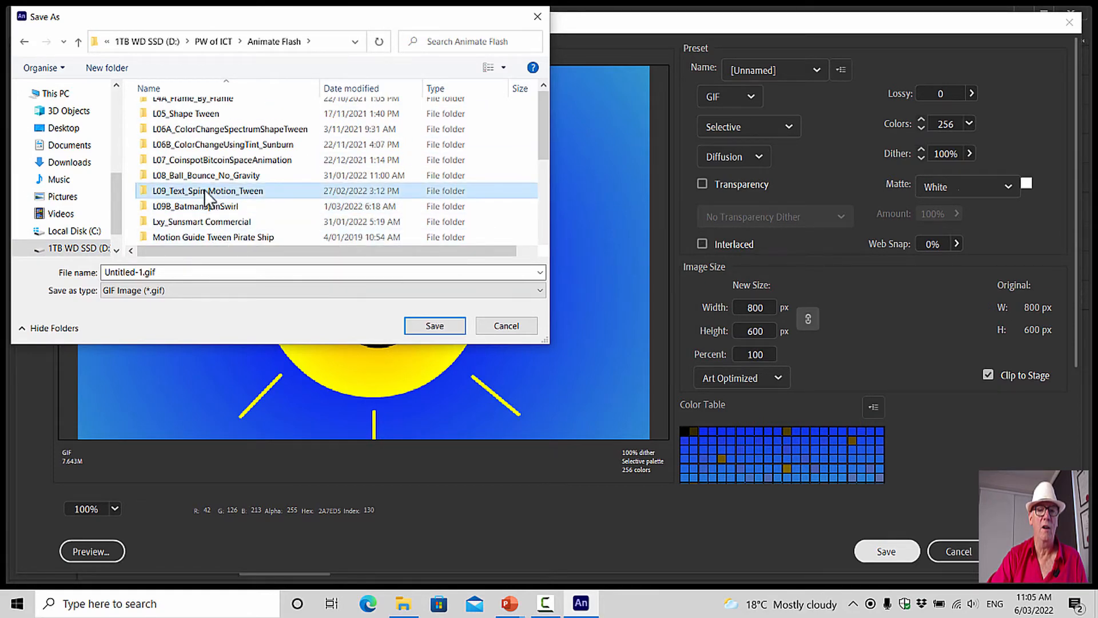
pyautogui.doubleClick(204, 188)
# Name the exported GIF Sun_Lesson1.gif and save it.
pyautogui.doubleClick(152, 271)
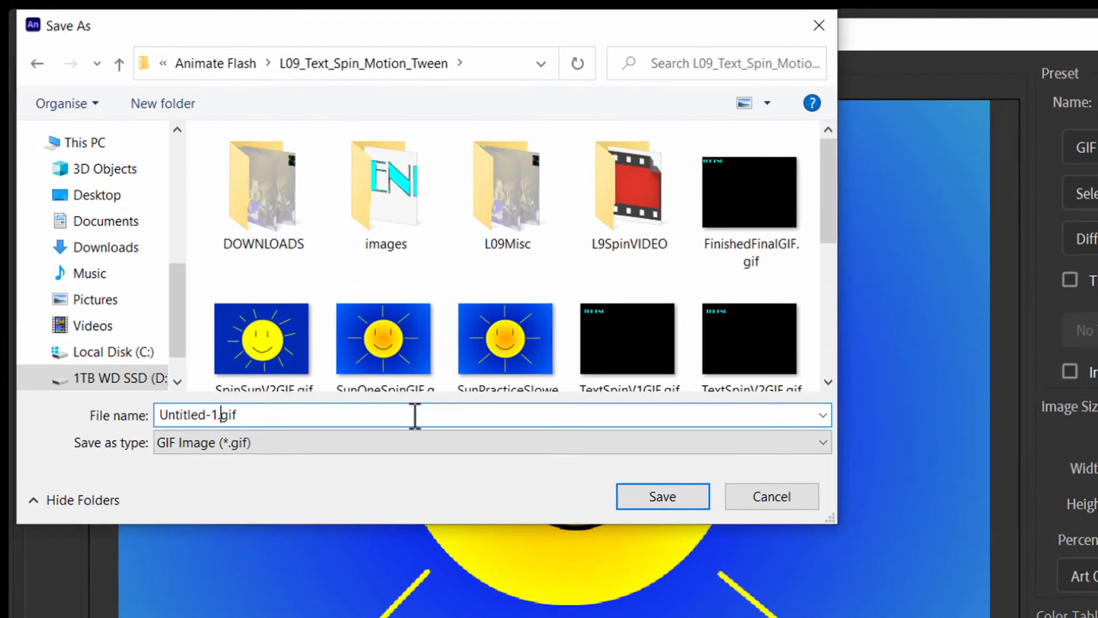
pyautogui.press('BackSpace')
pyautogui.press('BackSpace')
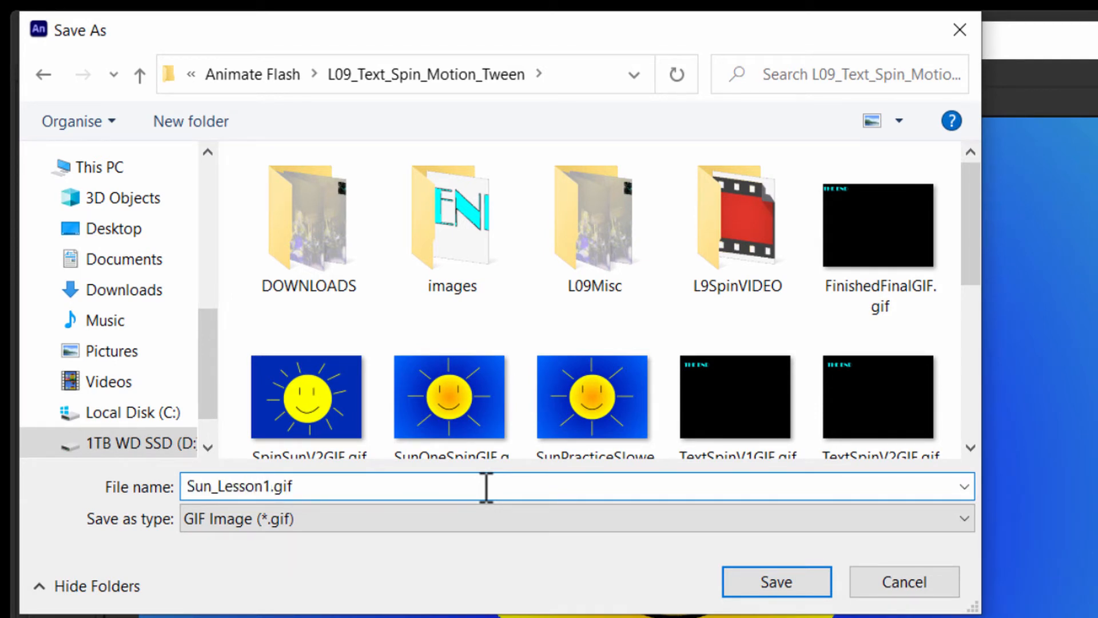
pyautogui.click(768, 587)
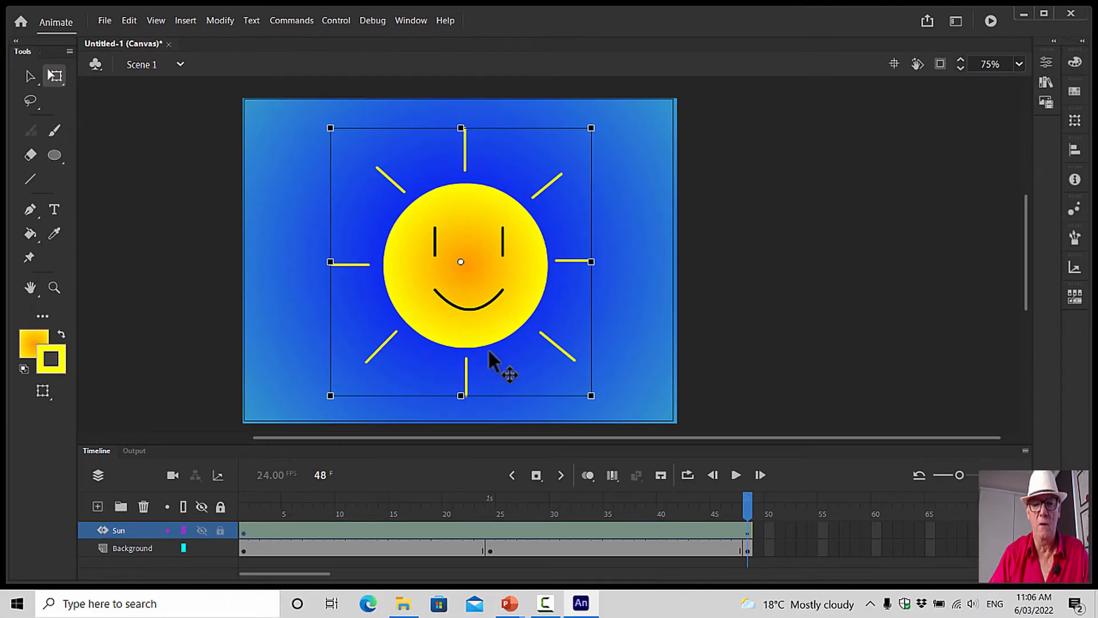
# Switch to File Explorer and open Sun_Lesson1.gif from the L09_Text_Spin_Motion_Tween folder to view the exported animation.
pyautogui.click(404, 603)
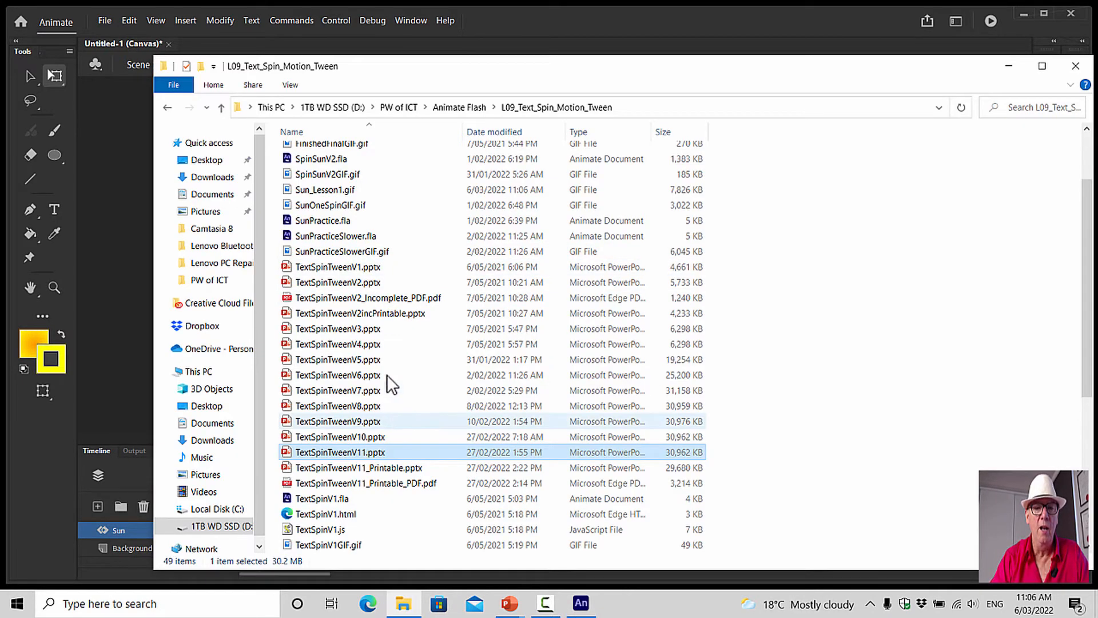
pyautogui.scroll(3, 381, 320)
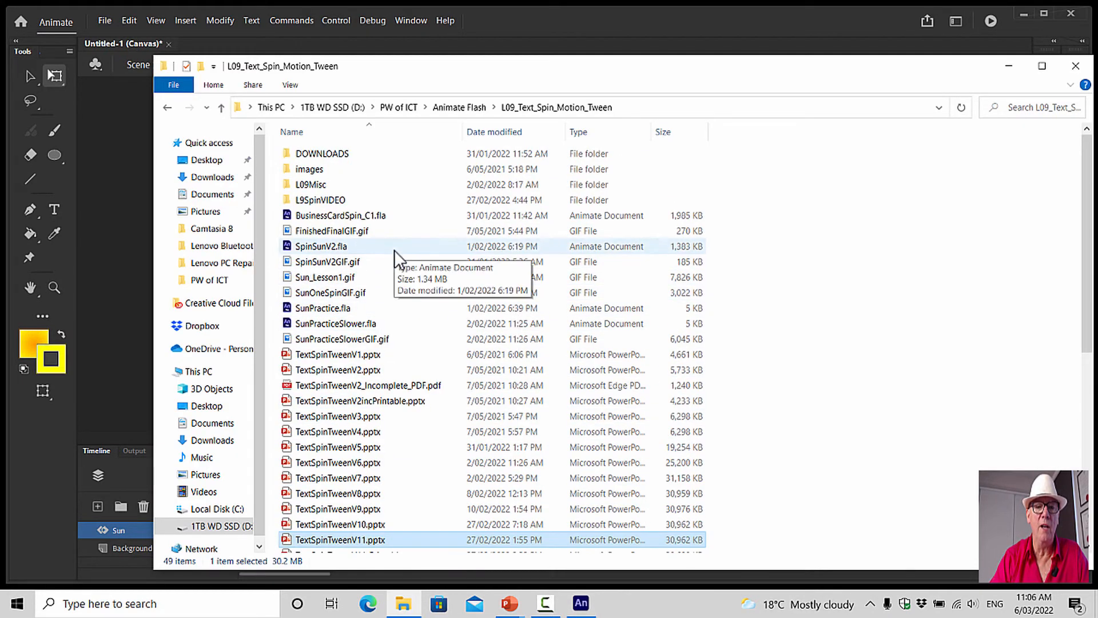
pyautogui.click(346, 277)
pyautogui.doubleClick(345, 277)
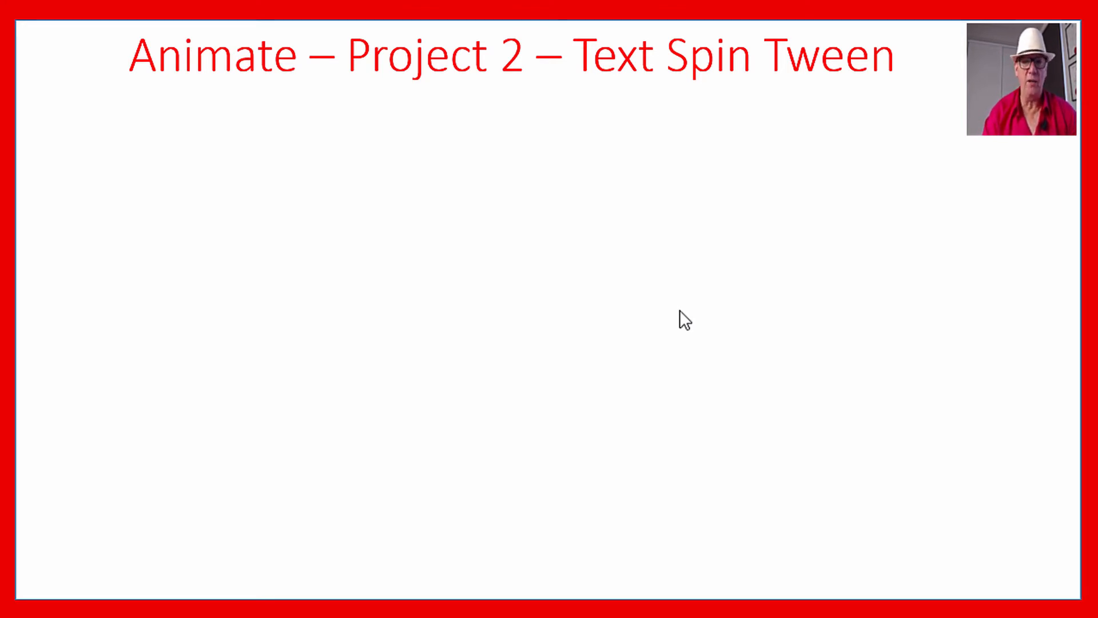
pyautogui.click(680, 310)
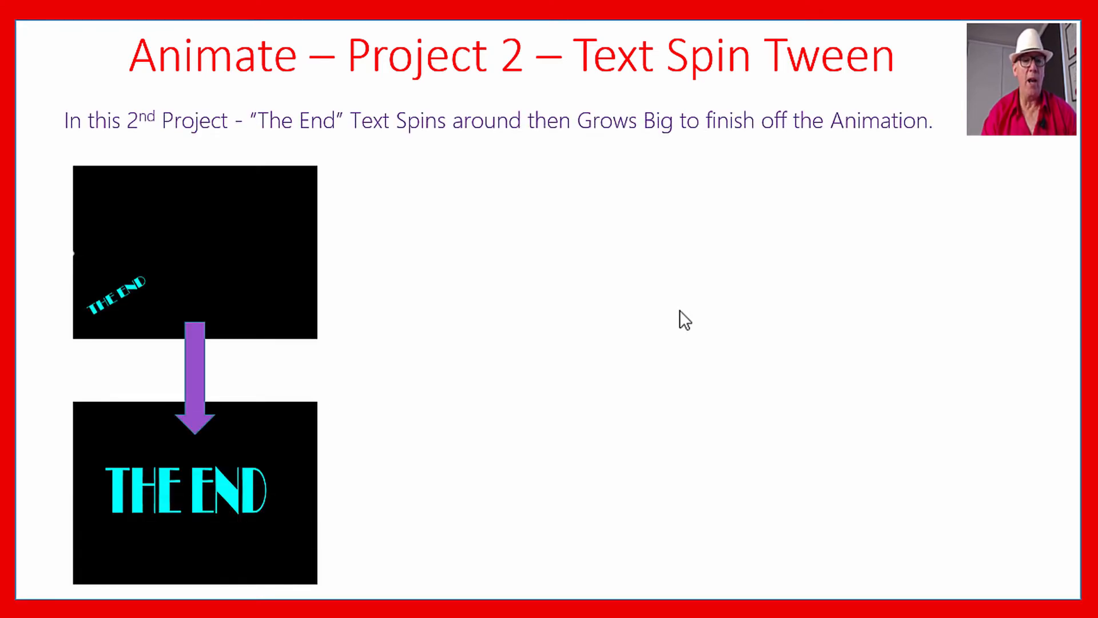
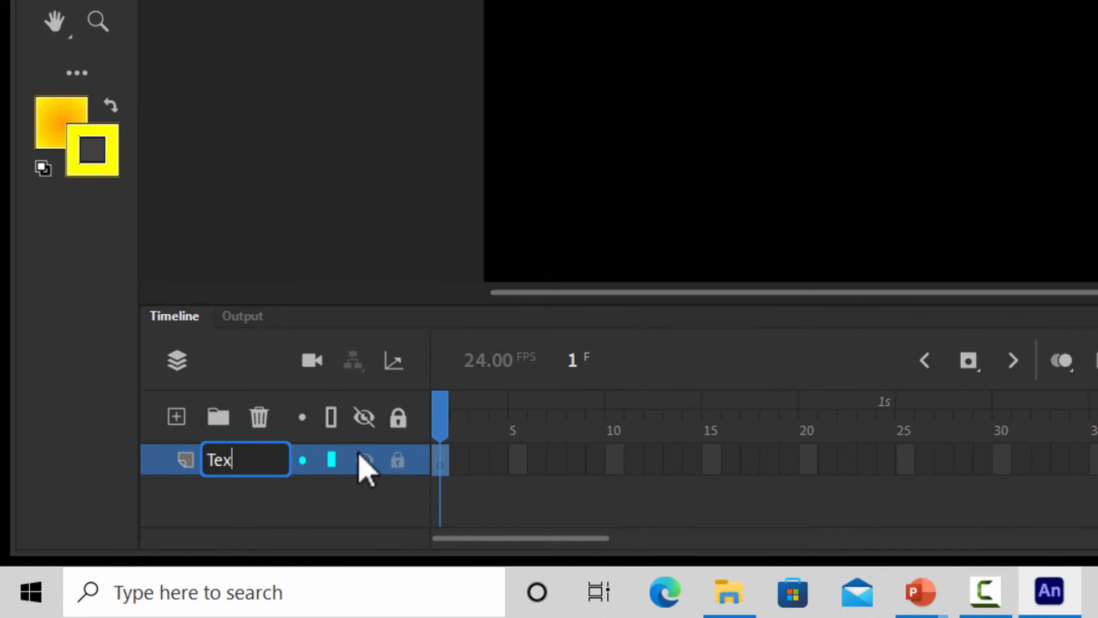
# Finish renaming the new document's only layer to Text.
pyautogui.write('yt')
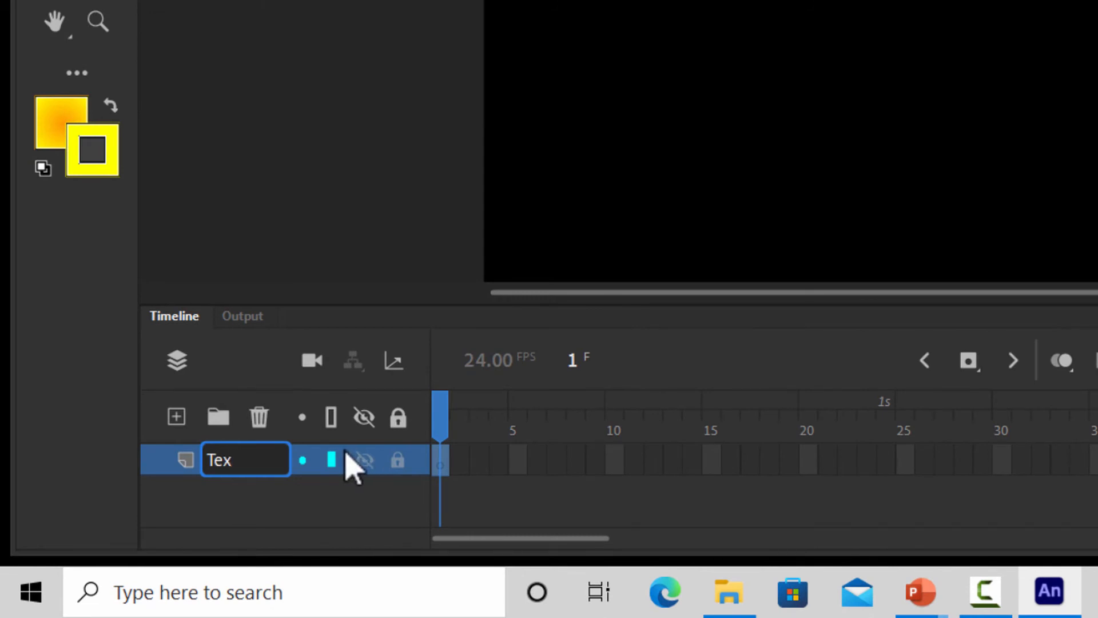
pyautogui.write('t')
pyautogui.press('Return')
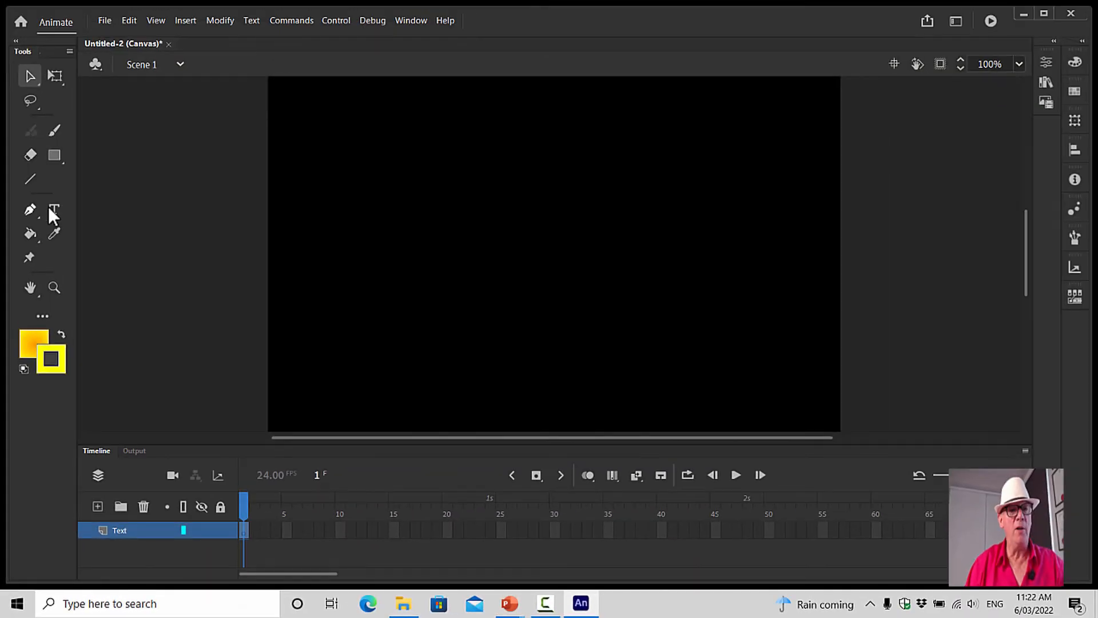
# Activate the Text tool and set its fill colour to cyan #33FFFF.
pyautogui.click(77, 3)
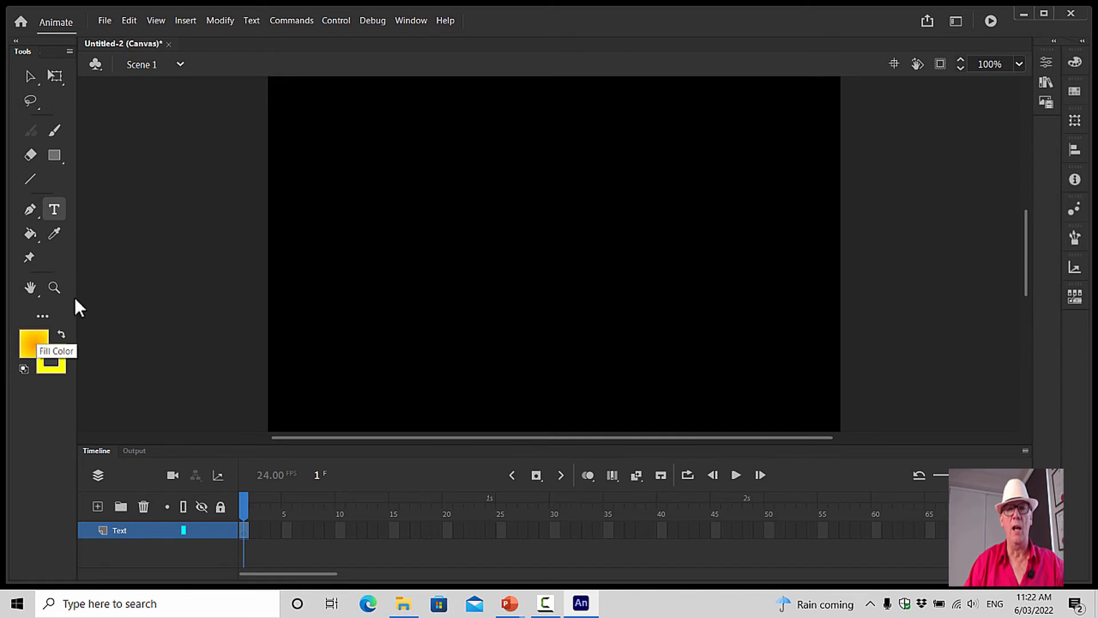
pyautogui.click(1043, 64)
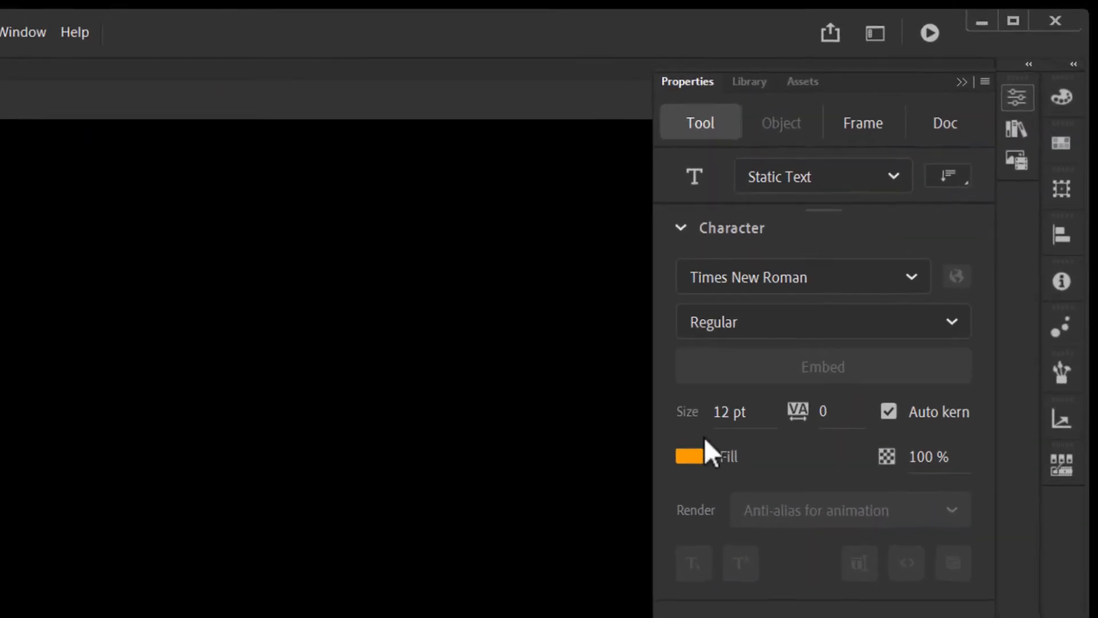
pyautogui.click(693, 456)
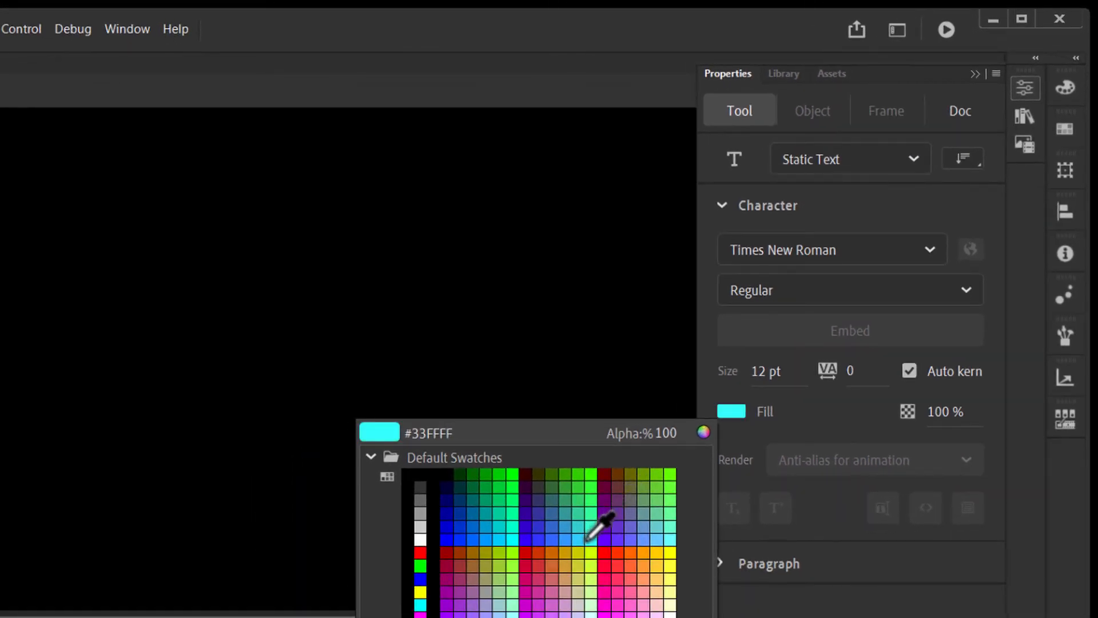
pyautogui.click(593, 534)
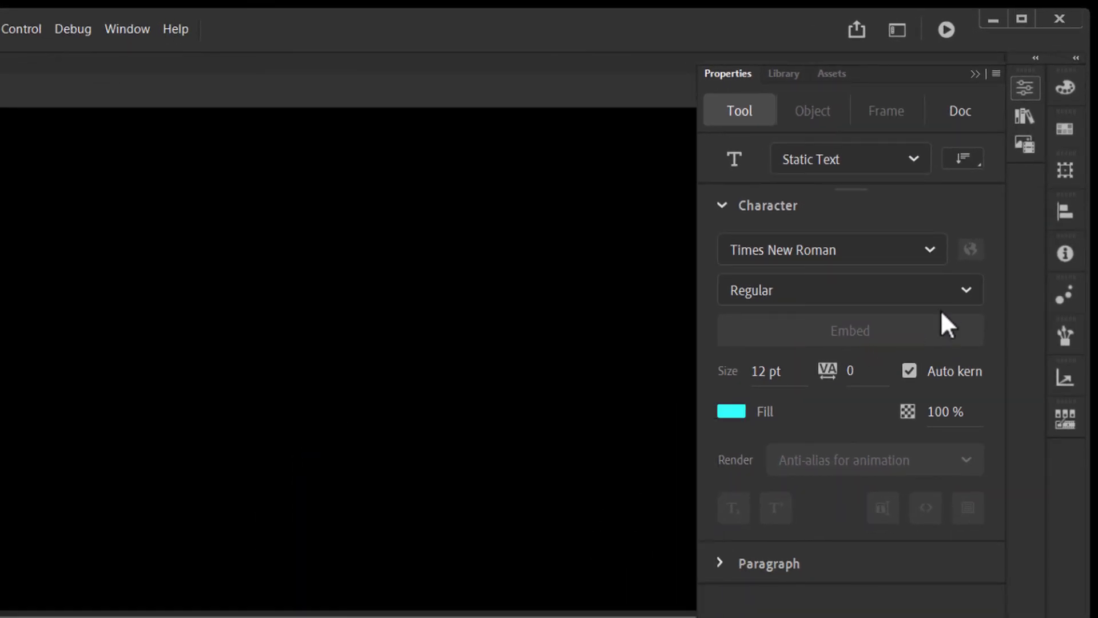
# Set the Text tool's font to Broadway and replace the font size with a larger one.
pyautogui.click(930, 250)
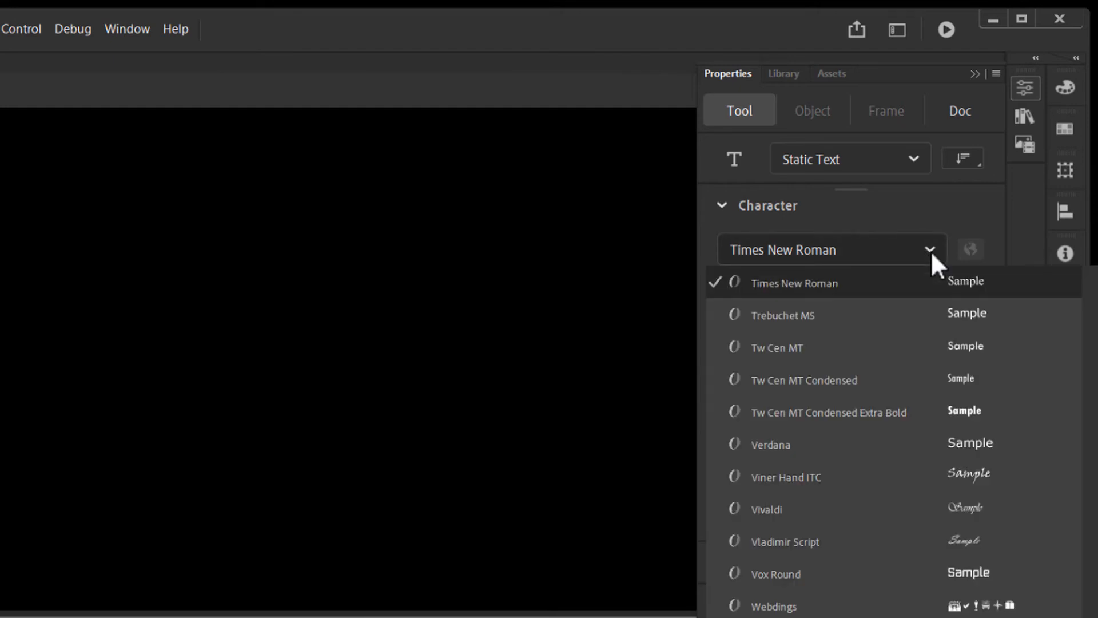
pyautogui.scroll(10, 925, 290)
pyautogui.scroll(10, 967, 335)
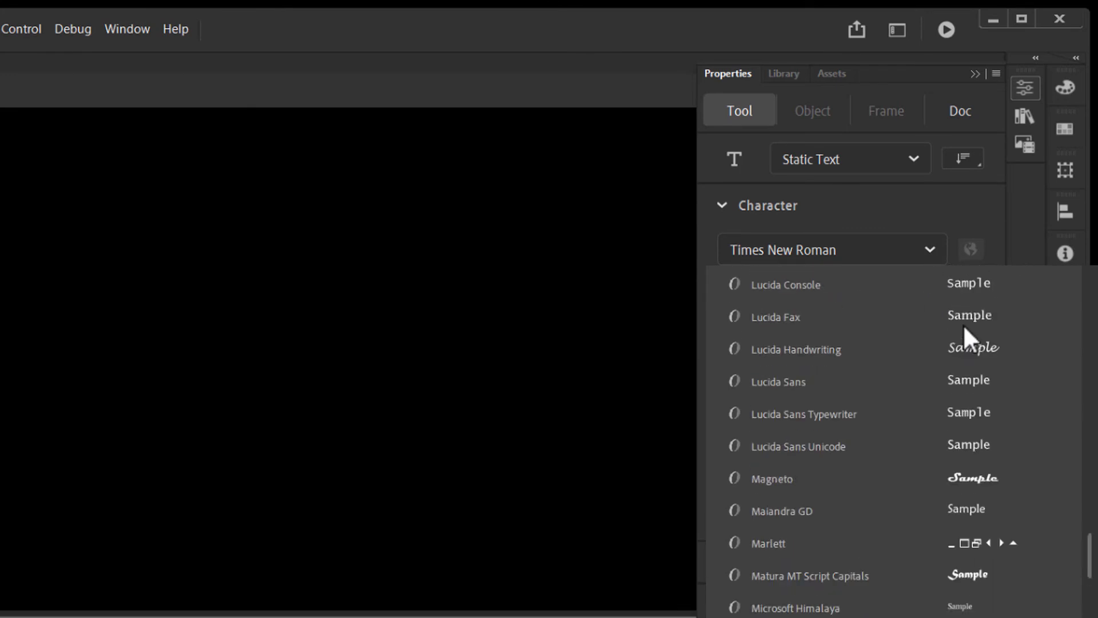
pyautogui.moveTo(1093, 503); pyautogui.dragTo(1094, 352)
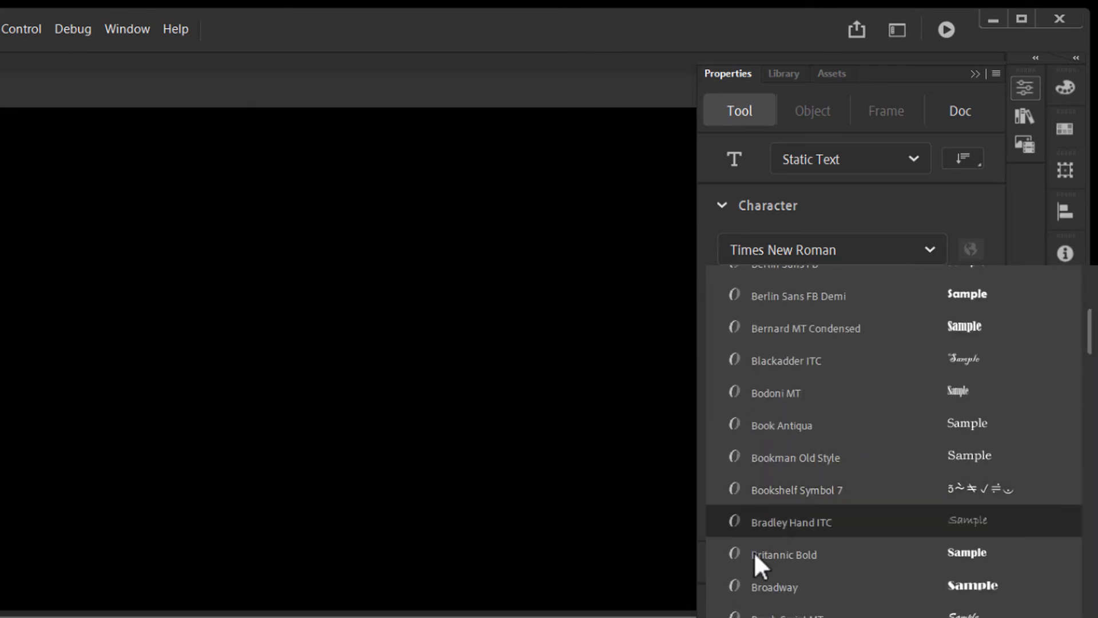
pyautogui.click(774, 582)
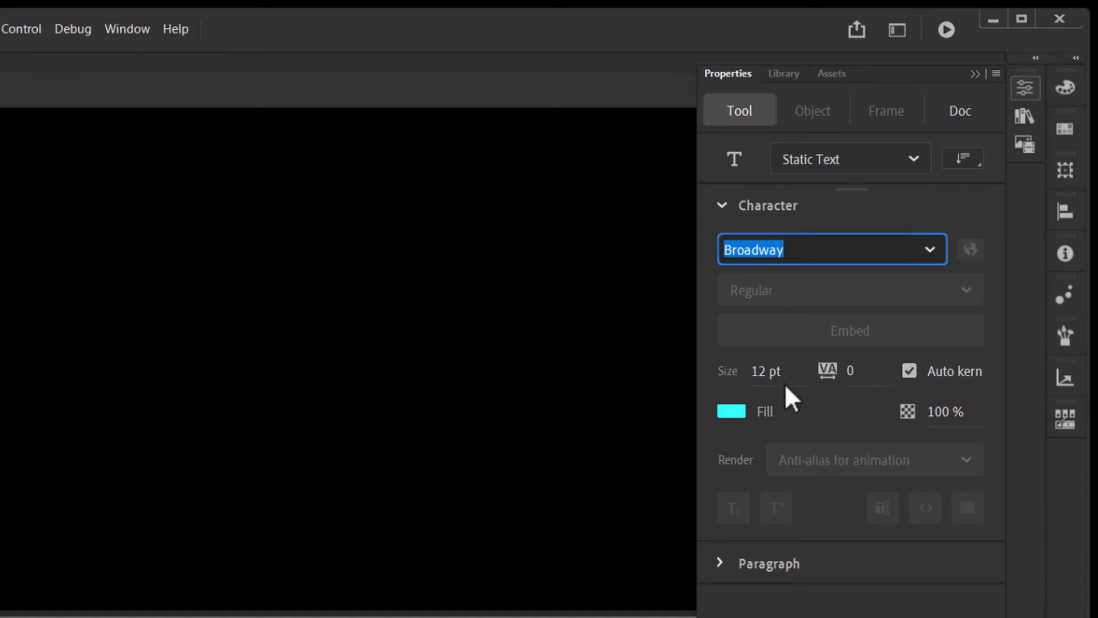
pyautogui.click(767, 373)
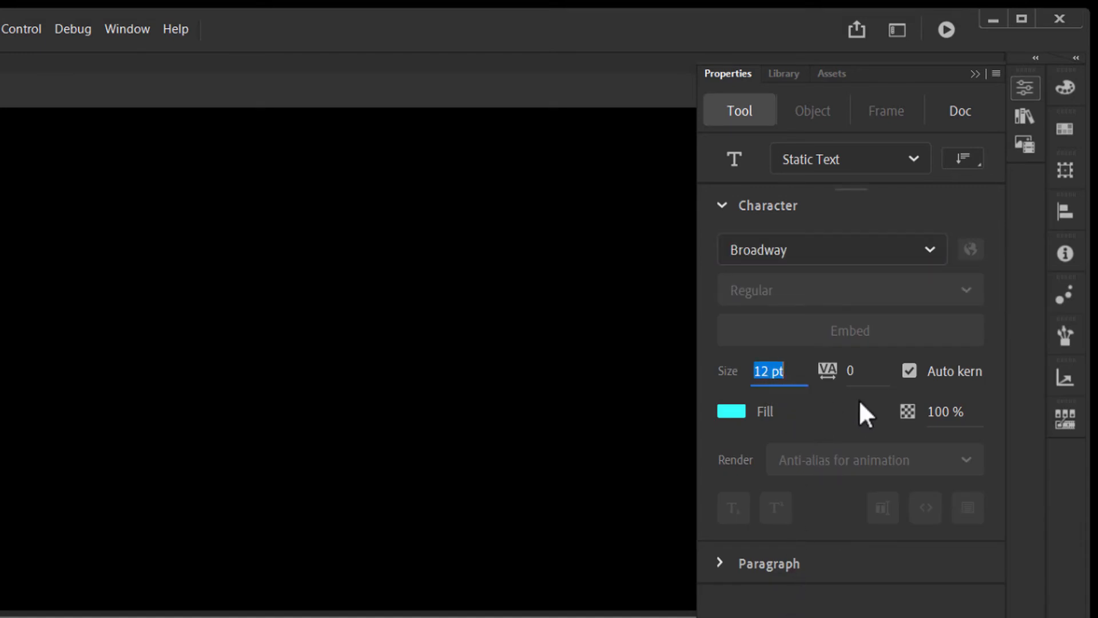
pyautogui.press('BackSpace')
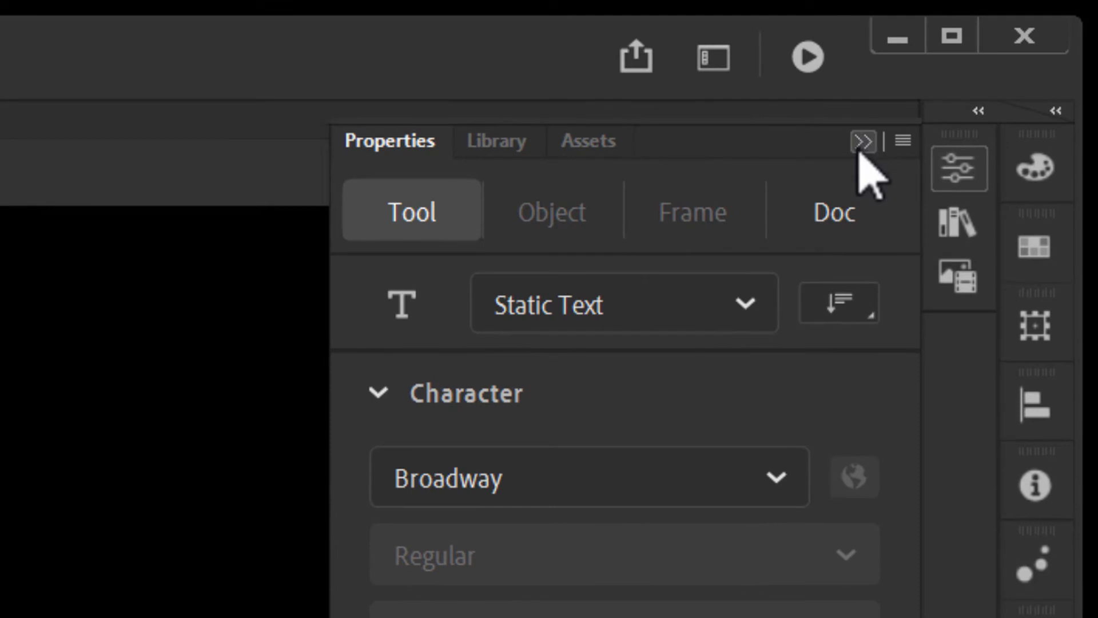
pyautogui.click(864, 141)
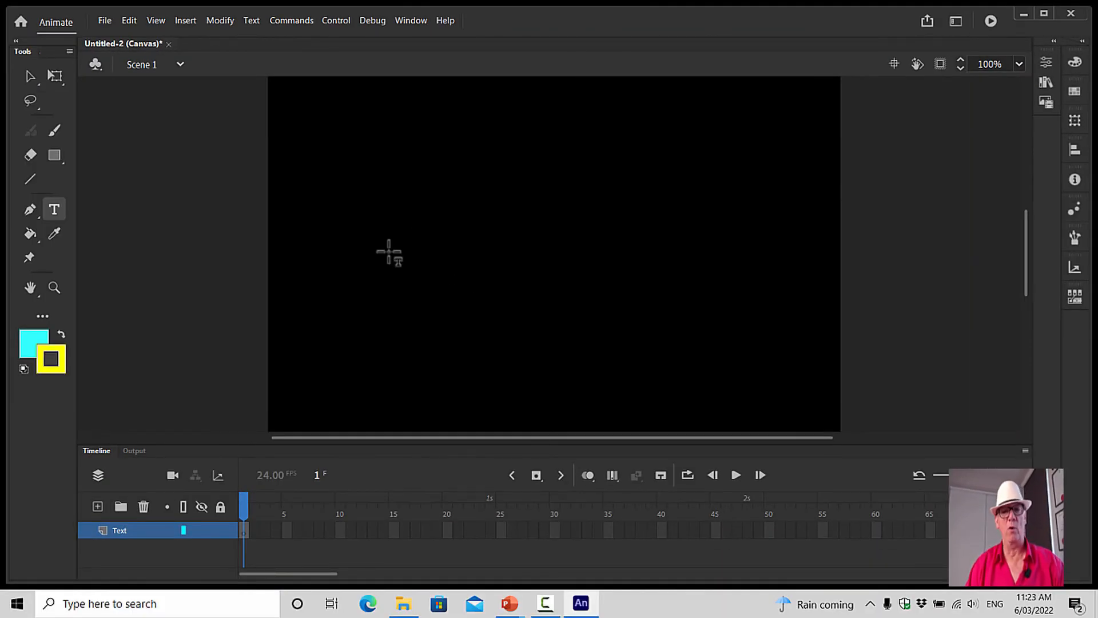
# Add the text "The End" to the black stage and move it to the stage's upper-left corner.
pyautogui.click(389, 252)
pyautogui.write('Th')
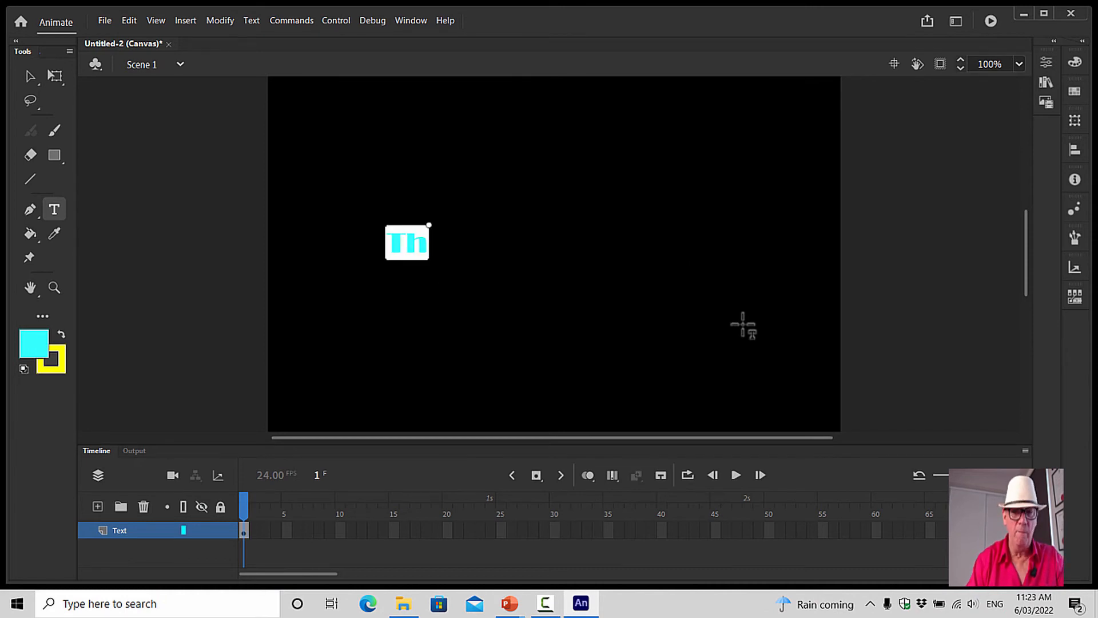
pyautogui.write('e E')
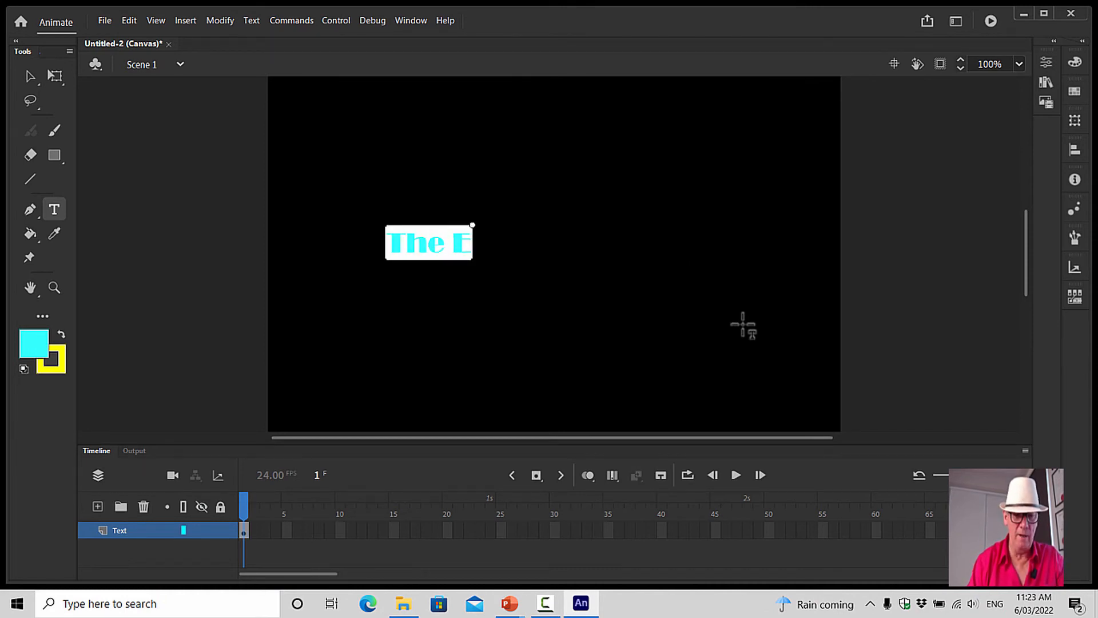
pyautogui.write('nd')
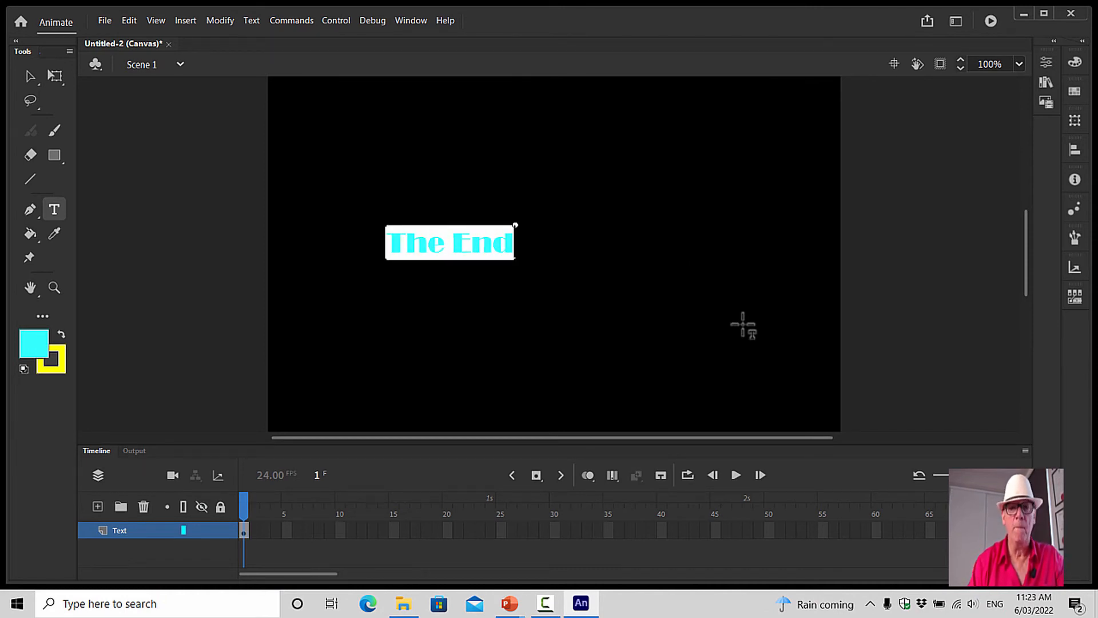
pyautogui.click(31, 72)
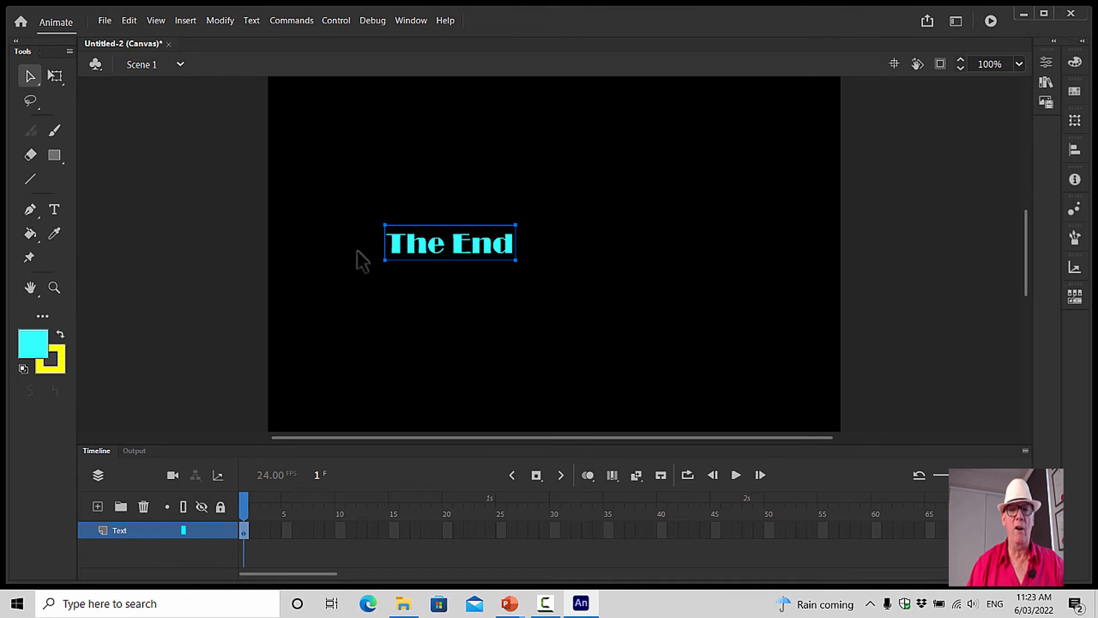
pyautogui.moveTo(452, 246); pyautogui.dragTo(357, 120)
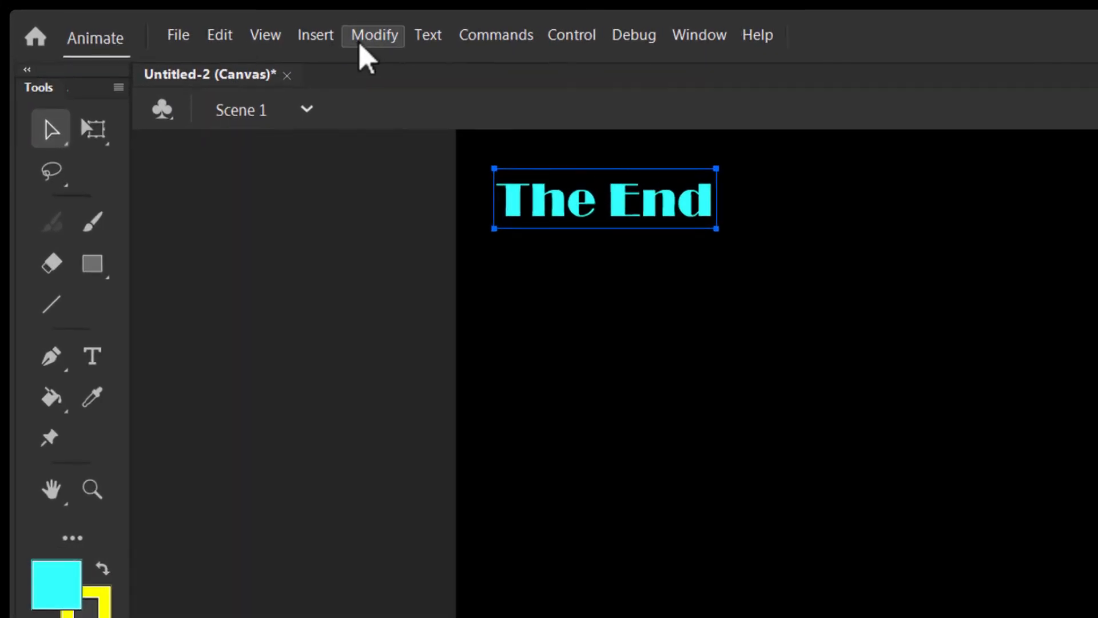
# Convert the "The End" text to a graphic symbol named TheEndText.
pyautogui.click(281, 26)
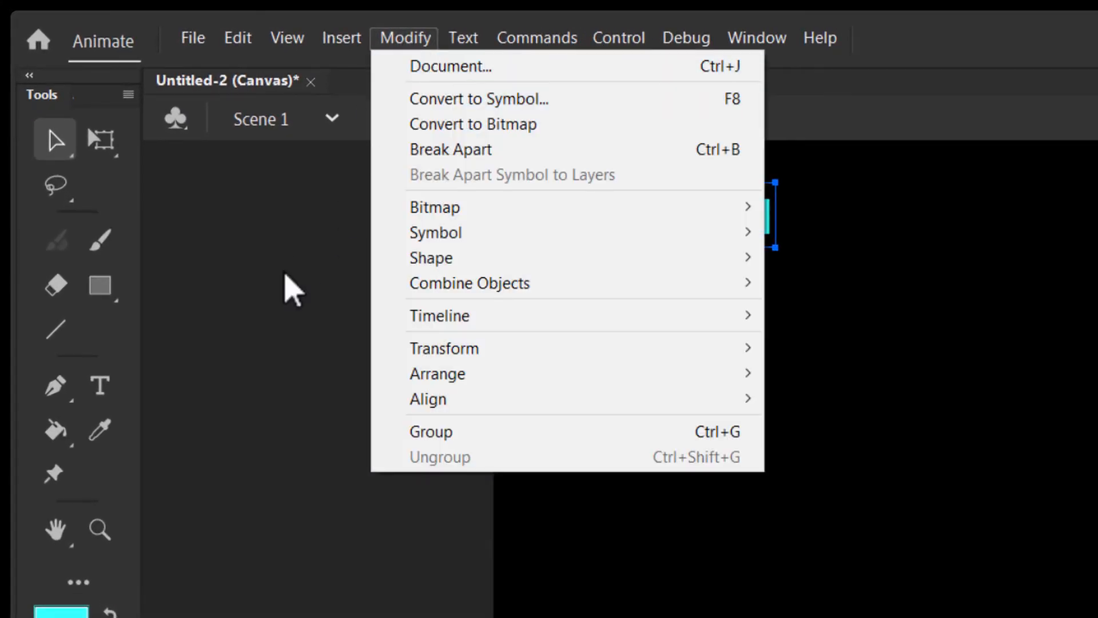
pyautogui.click(291, 289)
pyautogui.rightClick(670, 219)
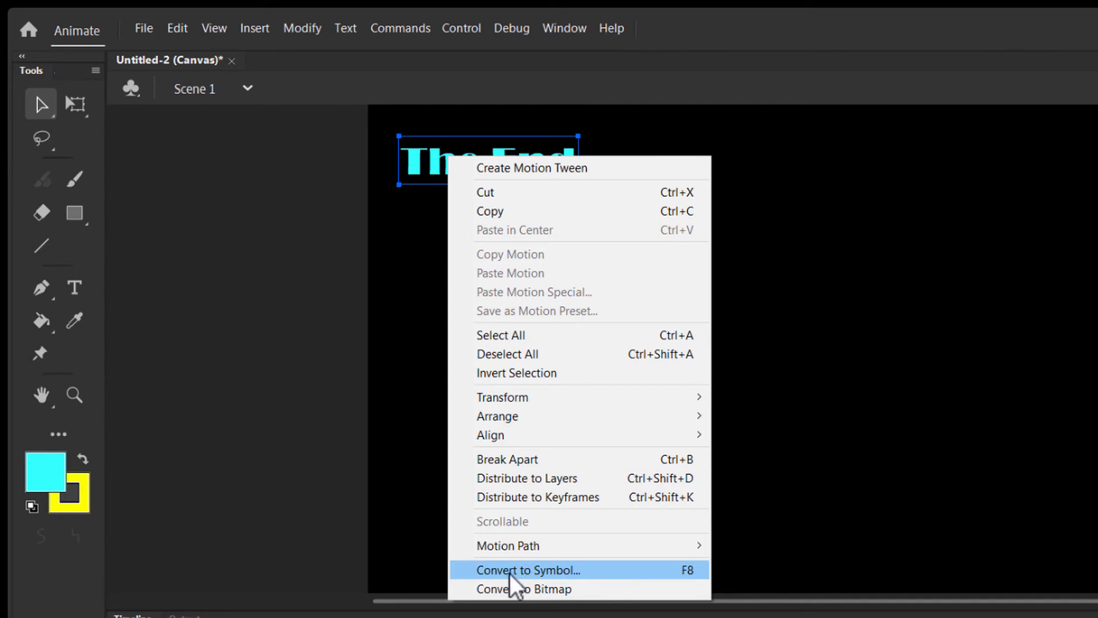
pyautogui.click(522, 570)
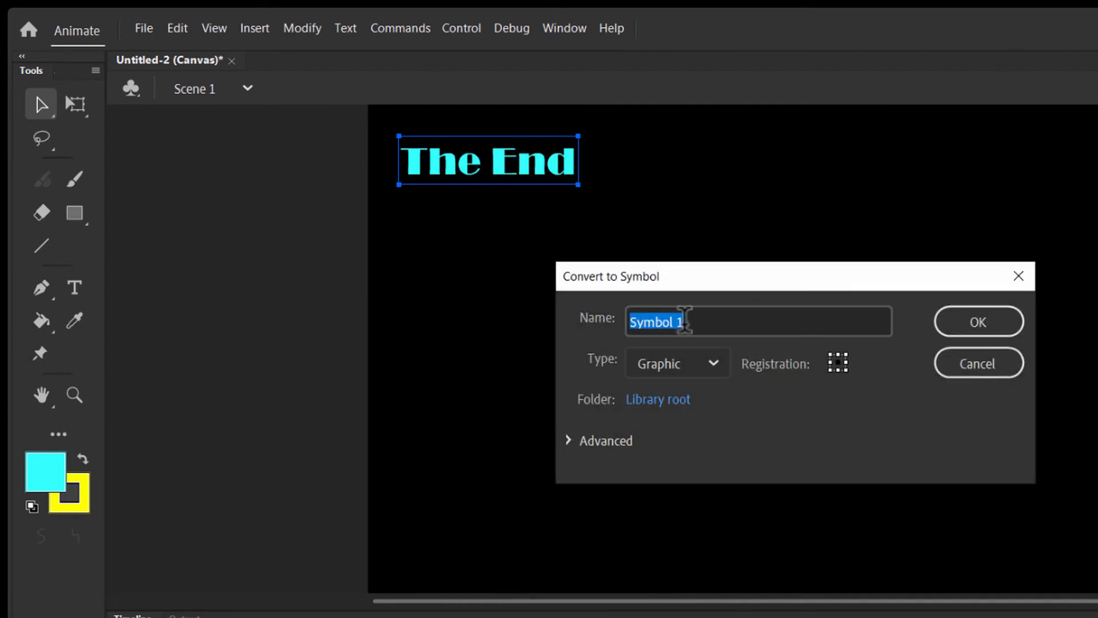
pyautogui.click(689, 323)
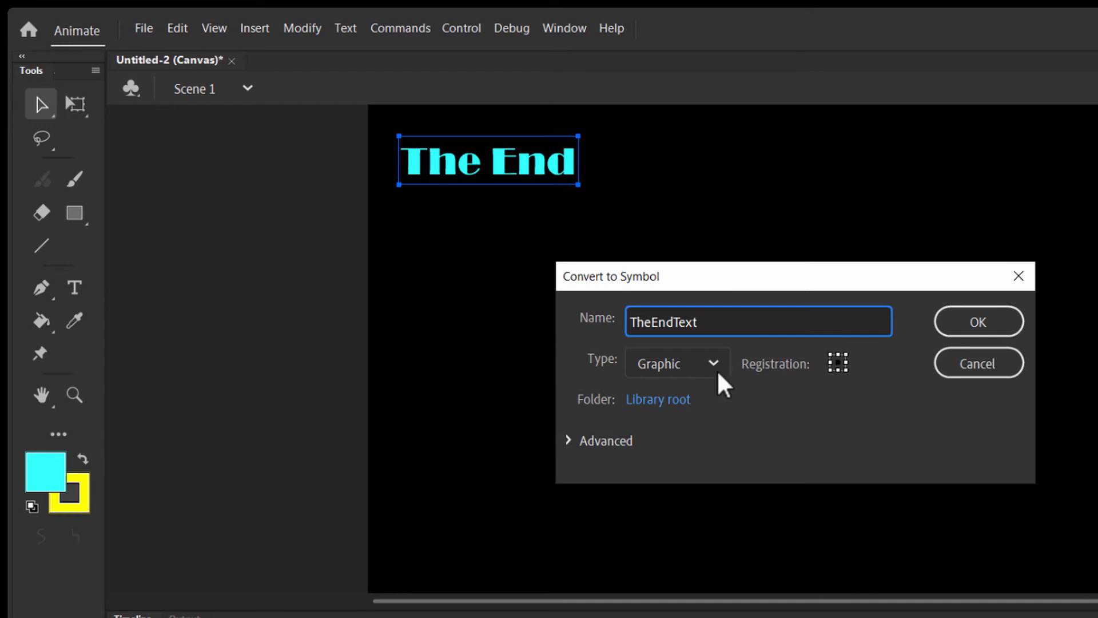
pyautogui.click(973, 324)
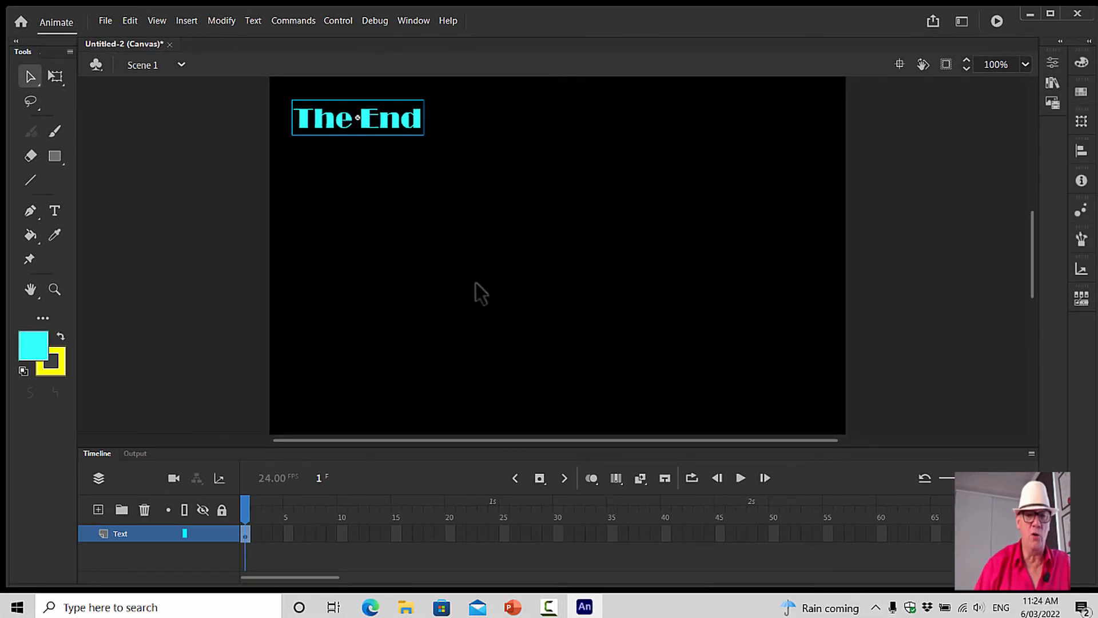
# Create a motion tween on the Text layer and move "The End" to the middle of the stage at frame 24.
pyautogui.rightClick(243, 531)
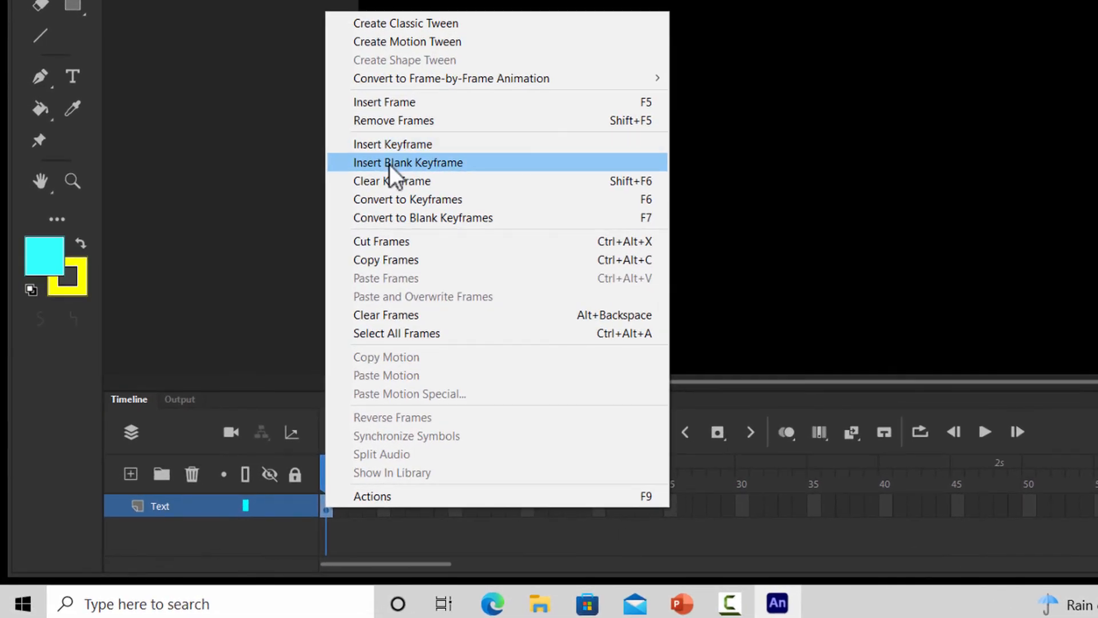
pyautogui.click(422, 45)
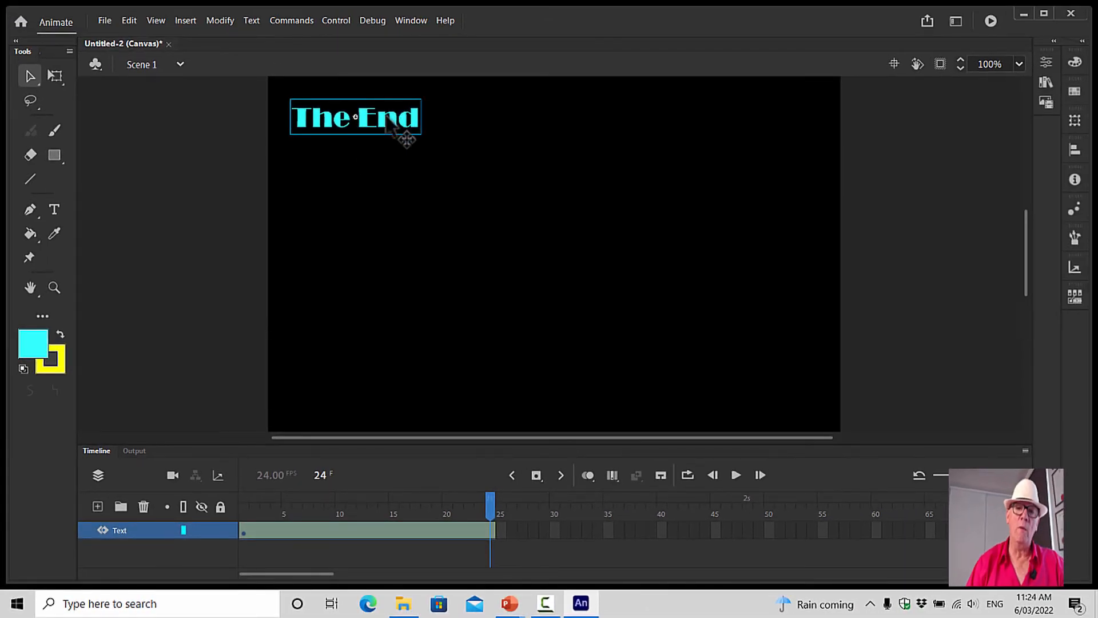
pyautogui.moveTo(403, 129); pyautogui.dragTo(578, 269)
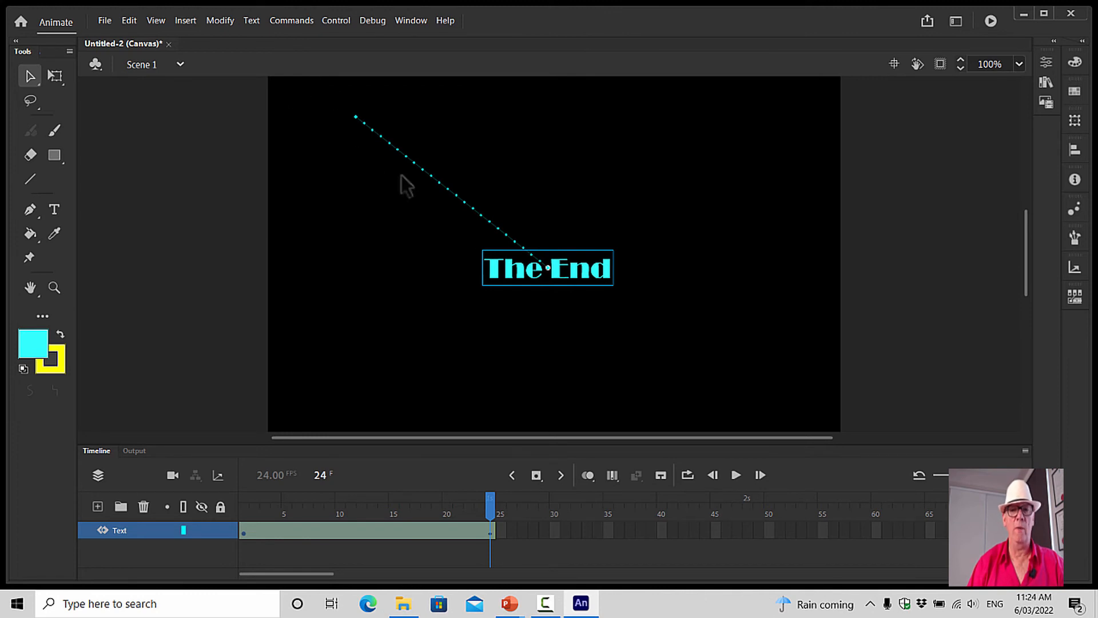
# Play the timeline to preview the text's straight diagonal movement.
pyautogui.click(737, 475)
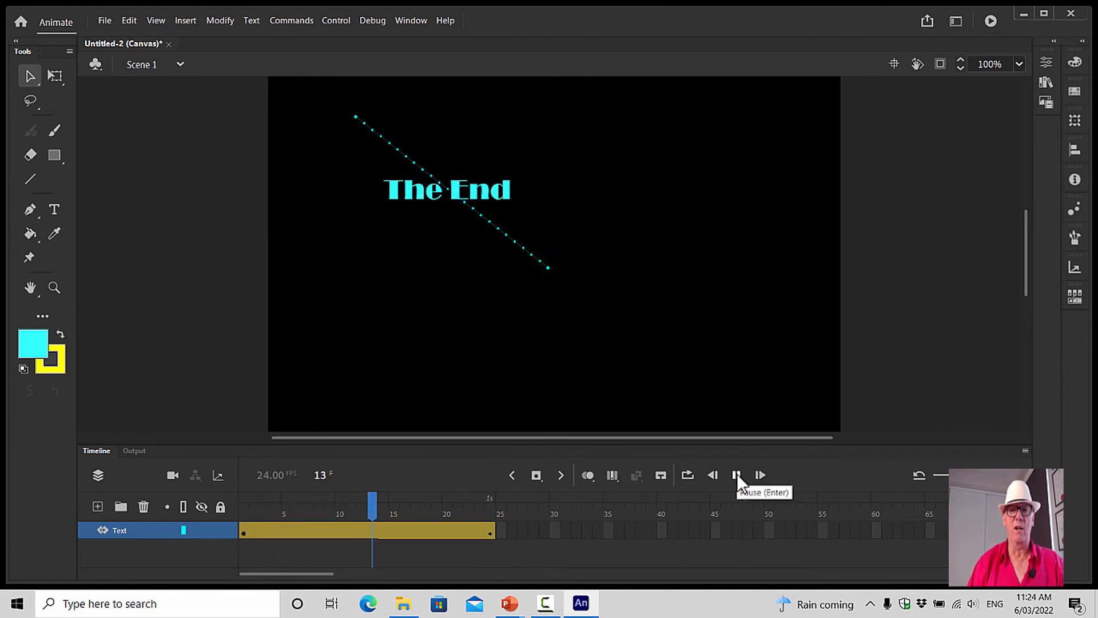
pyautogui.click(737, 474)
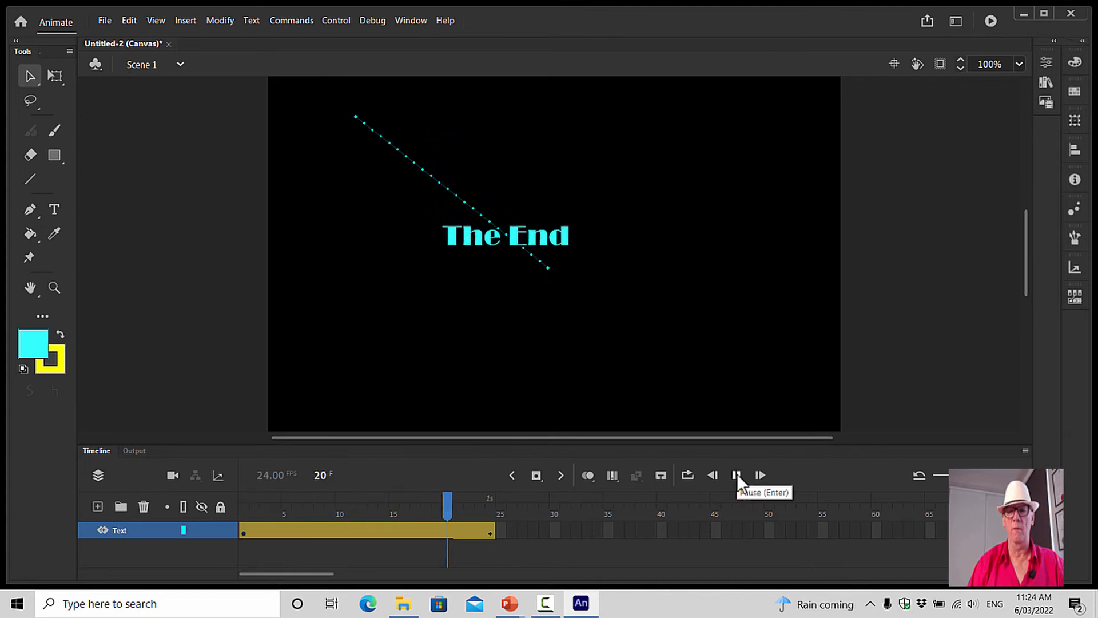
pyautogui.click(737, 475)
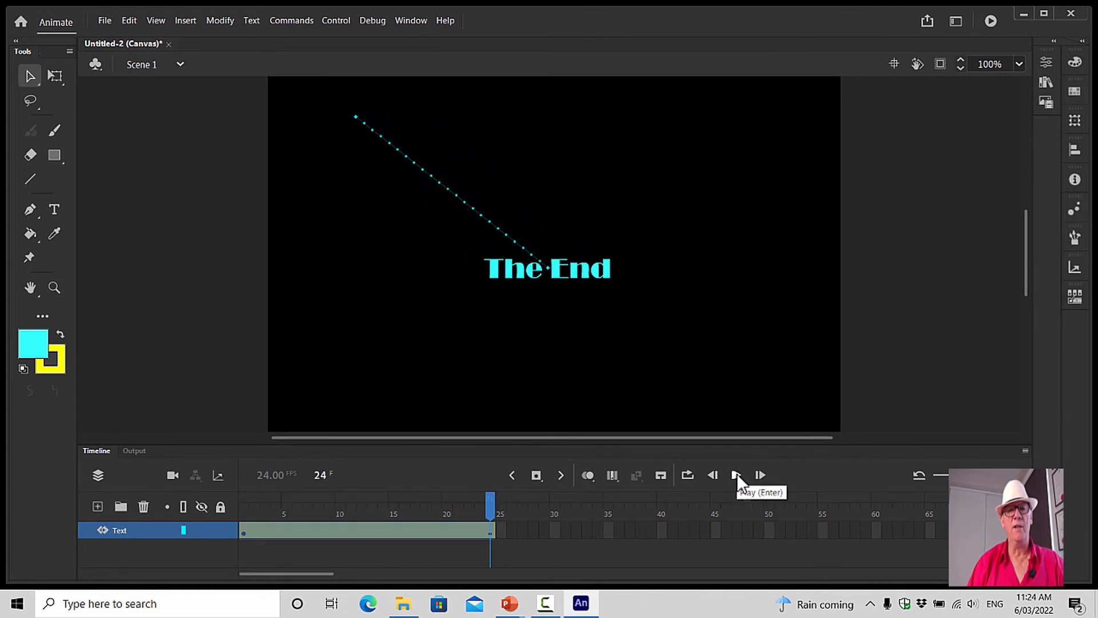
# Bend the straight motion path into a curve bulging toward the stage's lower-left, and play the animation.
pyautogui.click(370, 527)
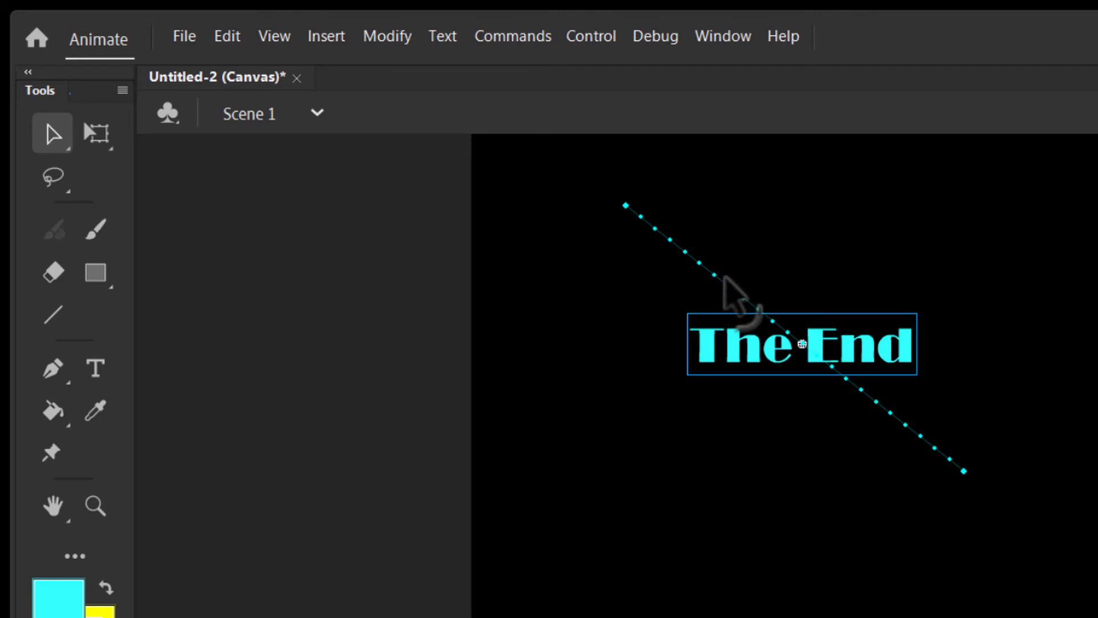
pyautogui.moveTo(724, 277); pyautogui.dragTo(541, 401)
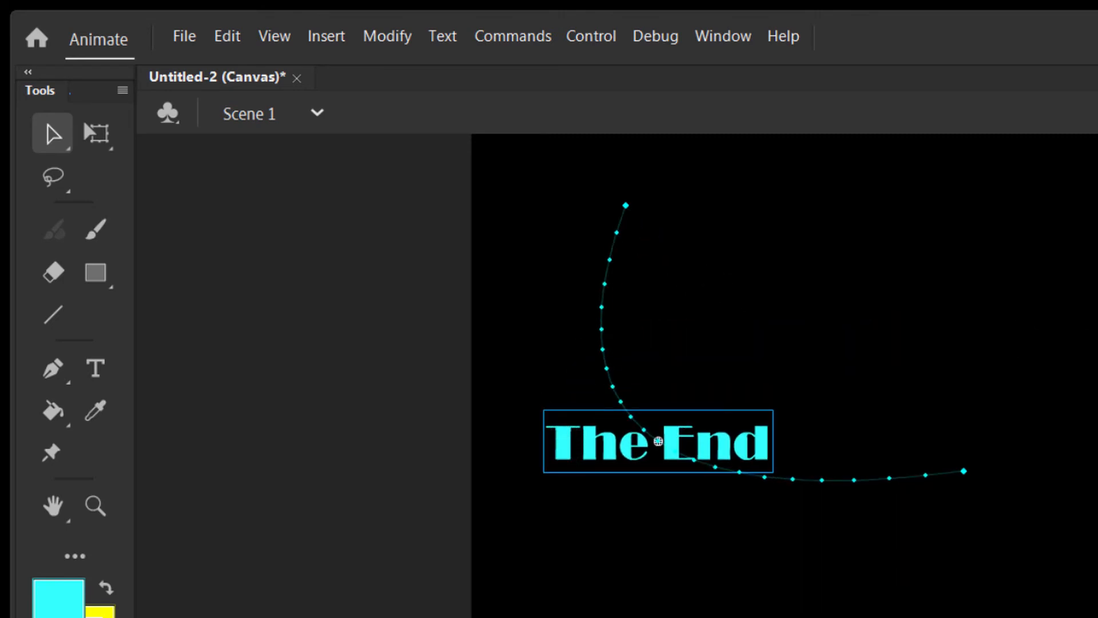
pyautogui.press('Return')
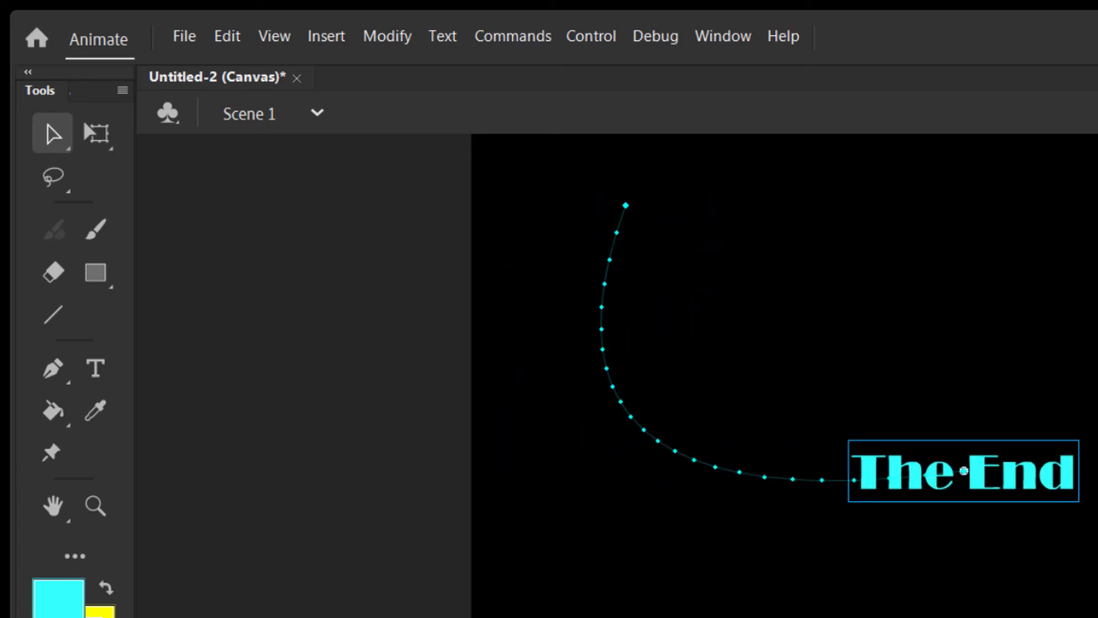
pyautogui.press('Return')
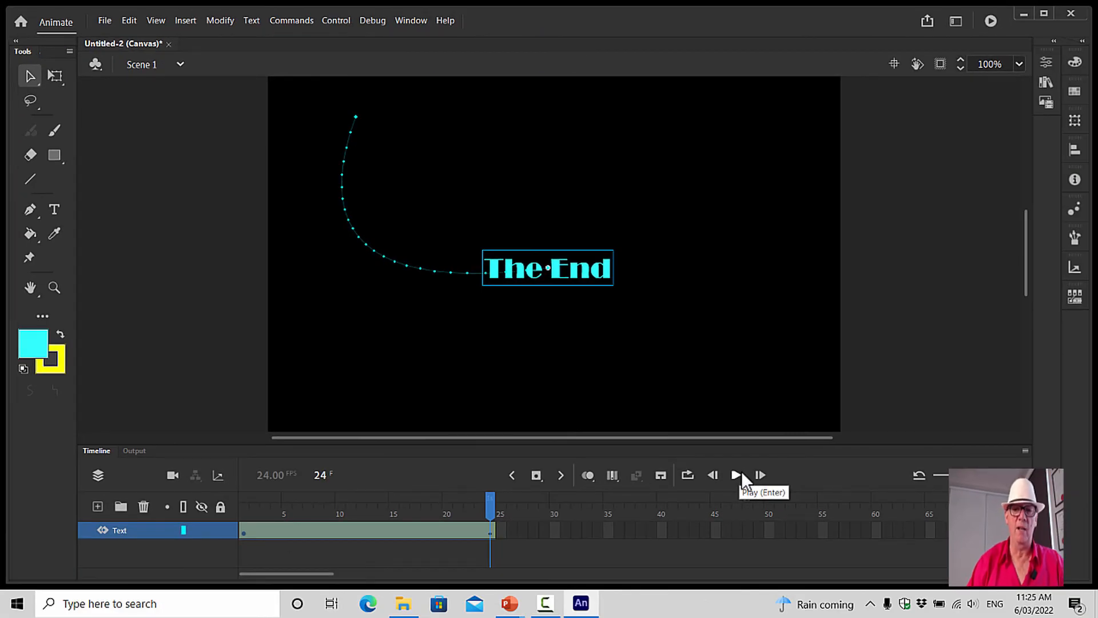
# Extend the Text layer's motion tween so that it ends at frame 48.
pyautogui.click(286, 527)
pyautogui.click(294, 526)
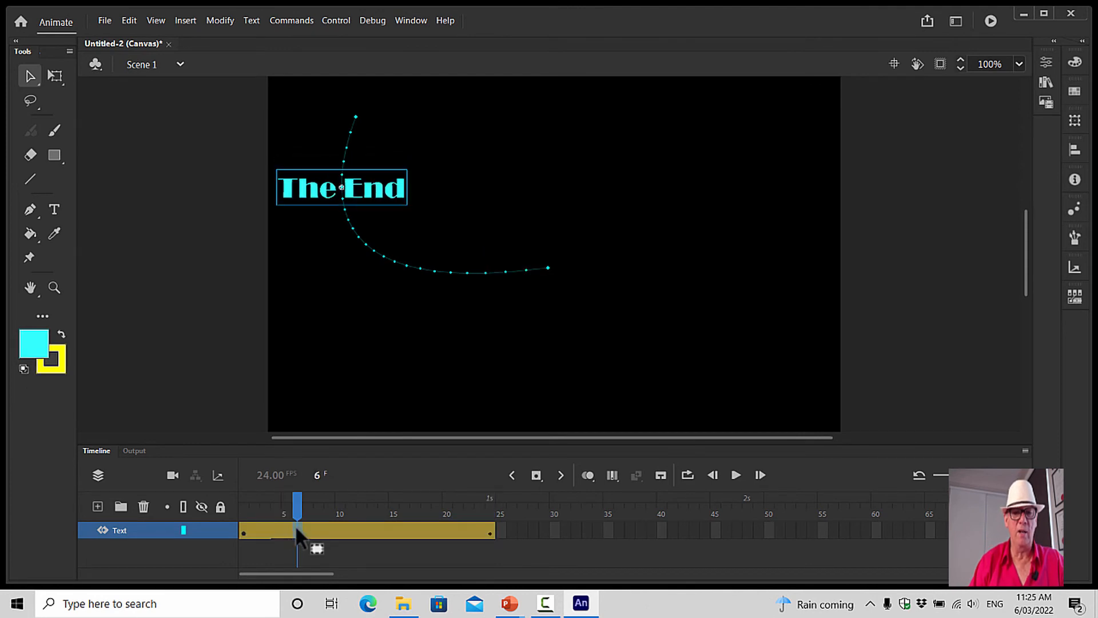
pyautogui.click(302, 530)
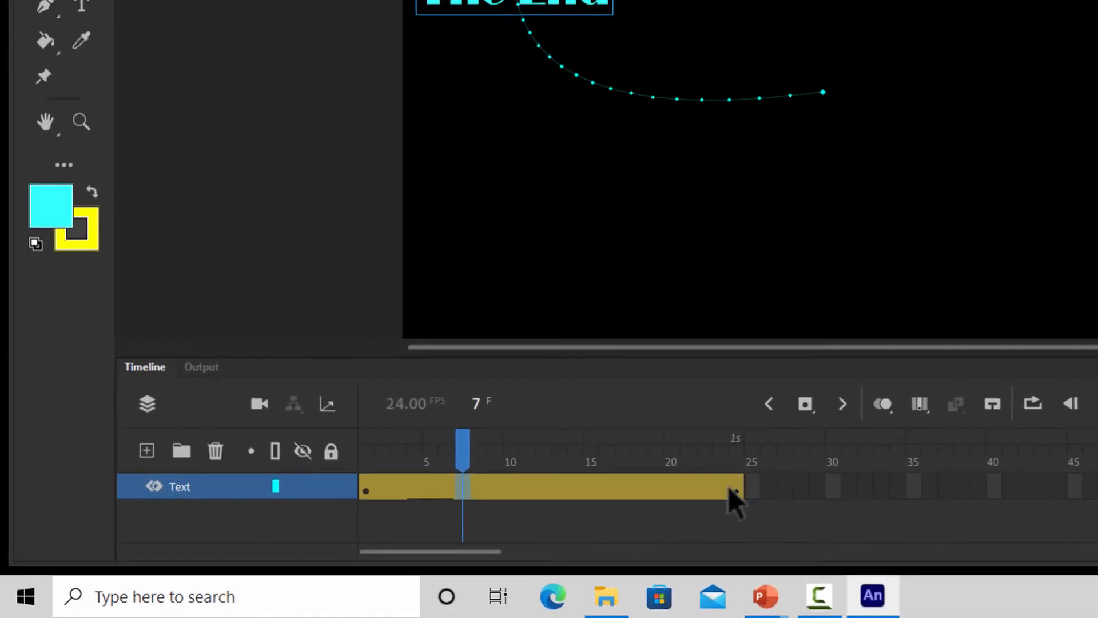
pyautogui.click(493, 529)
pyautogui.moveTo(939, 449); pyautogui.dragTo(1097, 442)
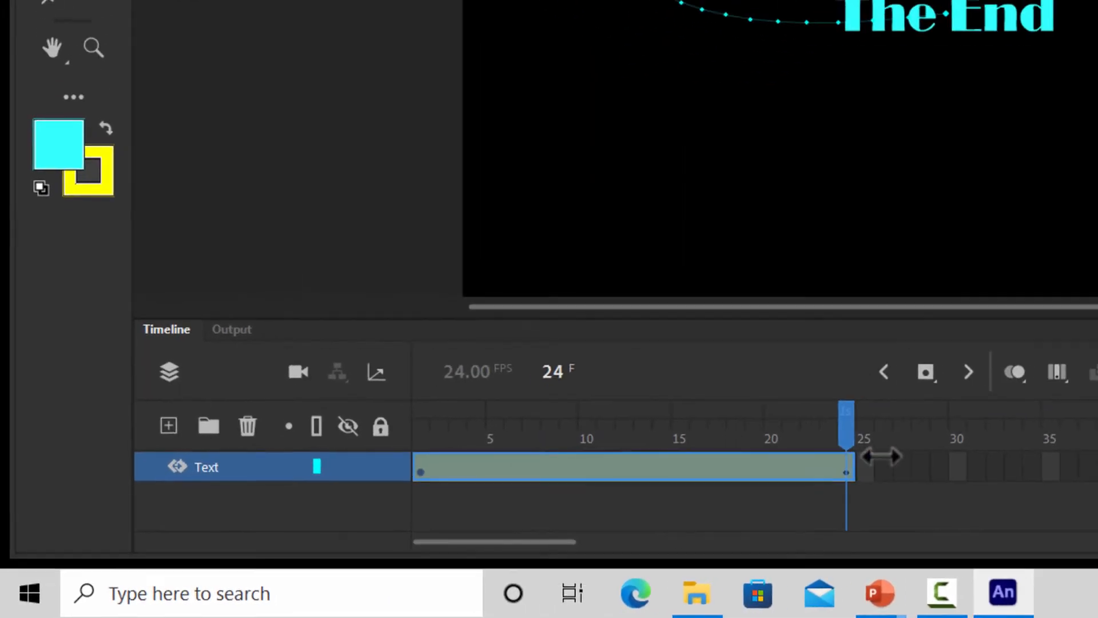
pyautogui.moveTo(1020, 481); pyautogui.dragTo(1097, 485)
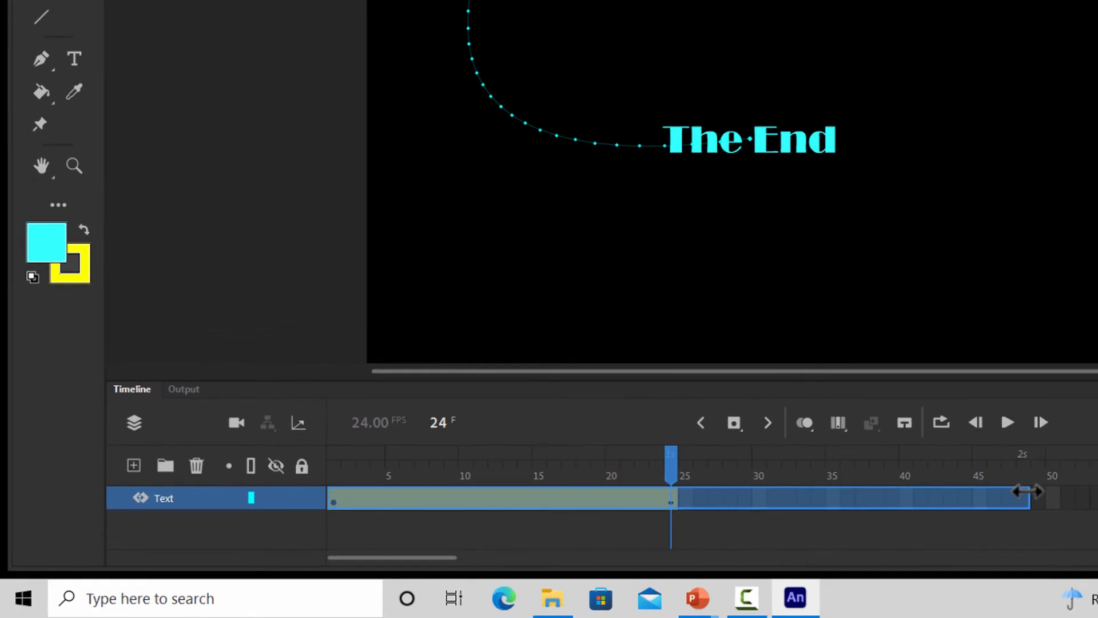
pyautogui.moveTo(1027, 490); pyautogui.dragTo(1024, 491)
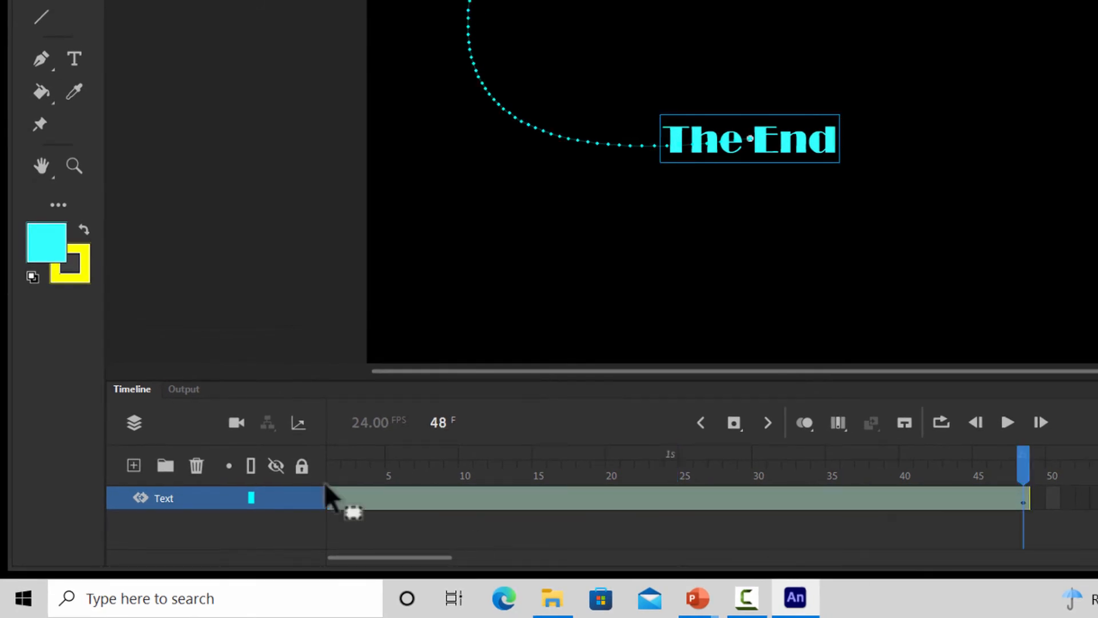
# Insert a Position keyframe at frame 8 of the Text layer's tween.
pyautogui.click(417, 495)
pyautogui.click(401, 495)
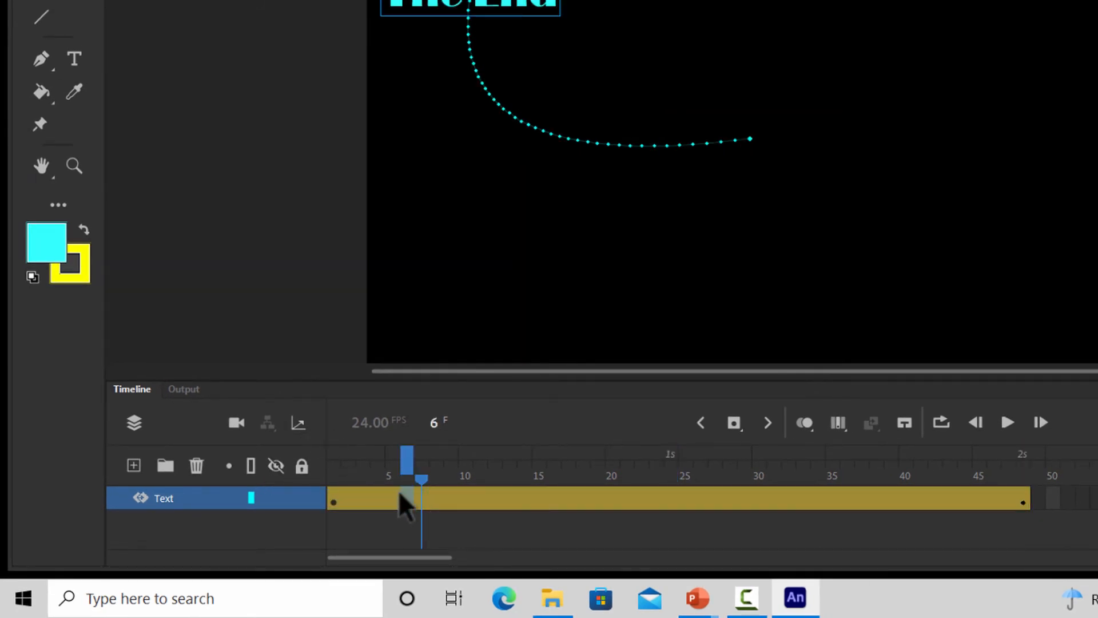
pyautogui.click(424, 495)
pyautogui.click(435, 495)
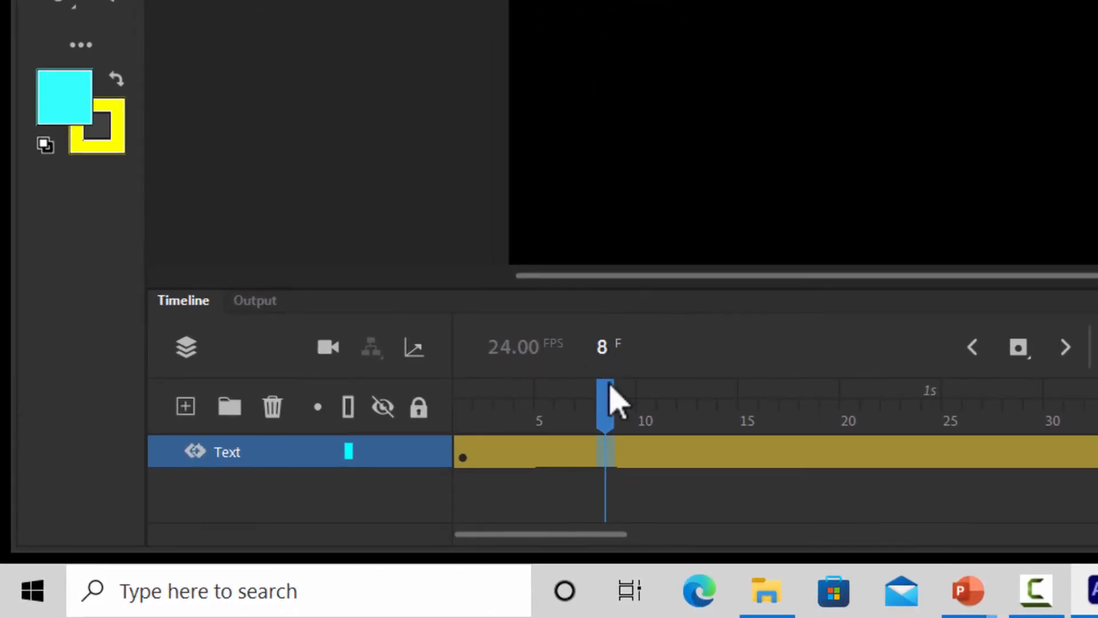
pyautogui.rightClick(596, 455)
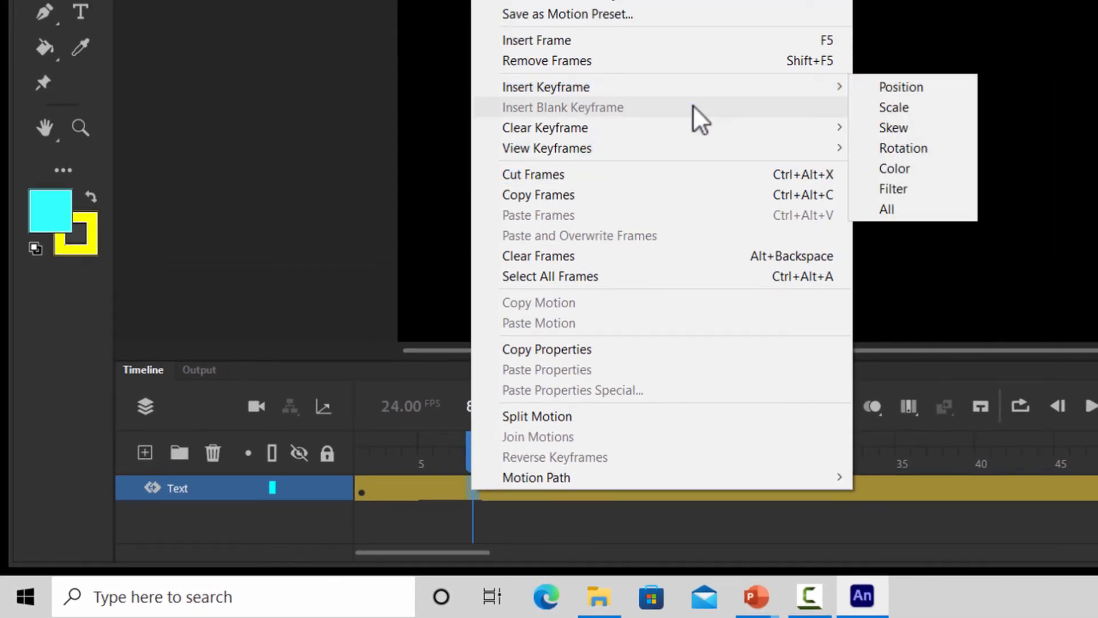
pyautogui.moveTo(832, 87)
pyautogui.click(904, 92)
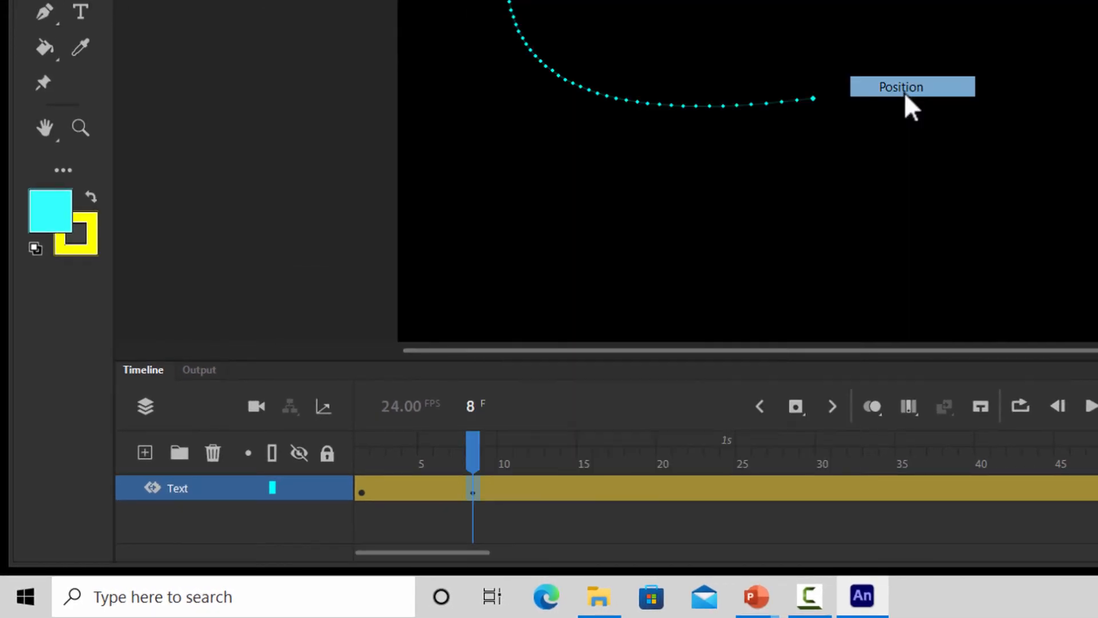
# Insert Position keyframes at frames 16 and 24 of the Text layer's tween.
pyautogui.click(595, 490)
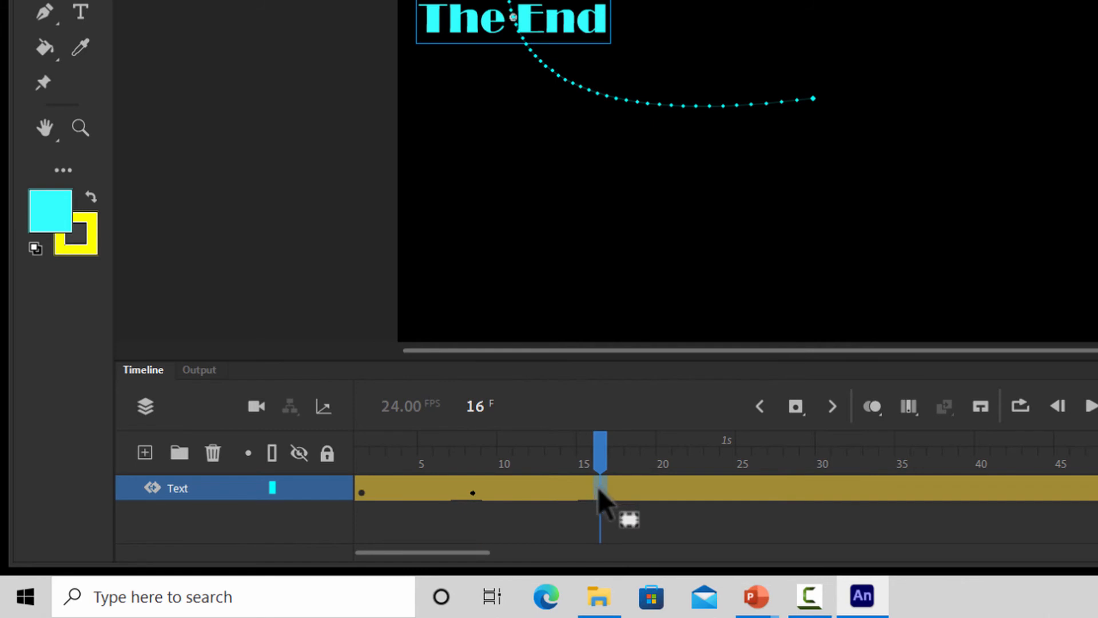
pyautogui.rightClick(599, 490)
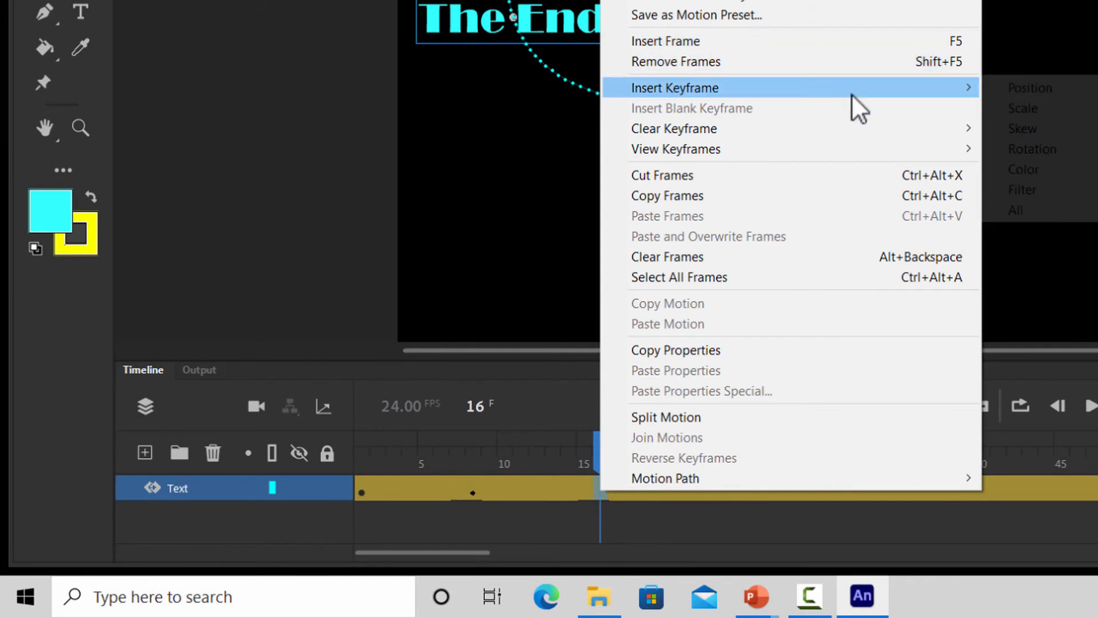
pyautogui.moveTo(851, 94)
pyautogui.click(1038, 87)
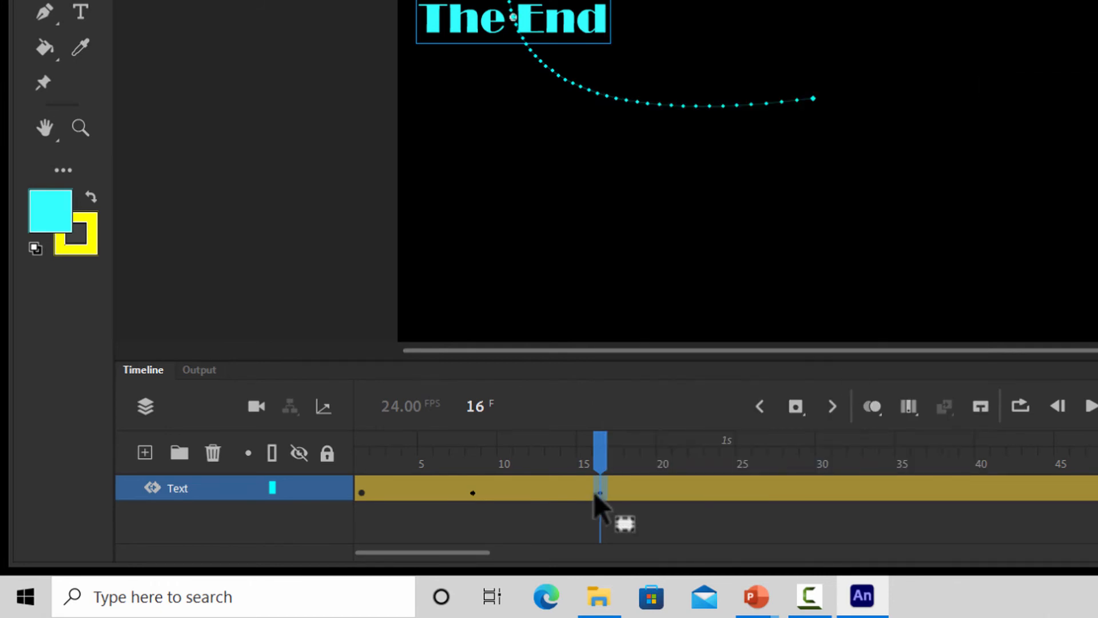
pyautogui.click(726, 491)
pyautogui.rightClick(728, 489)
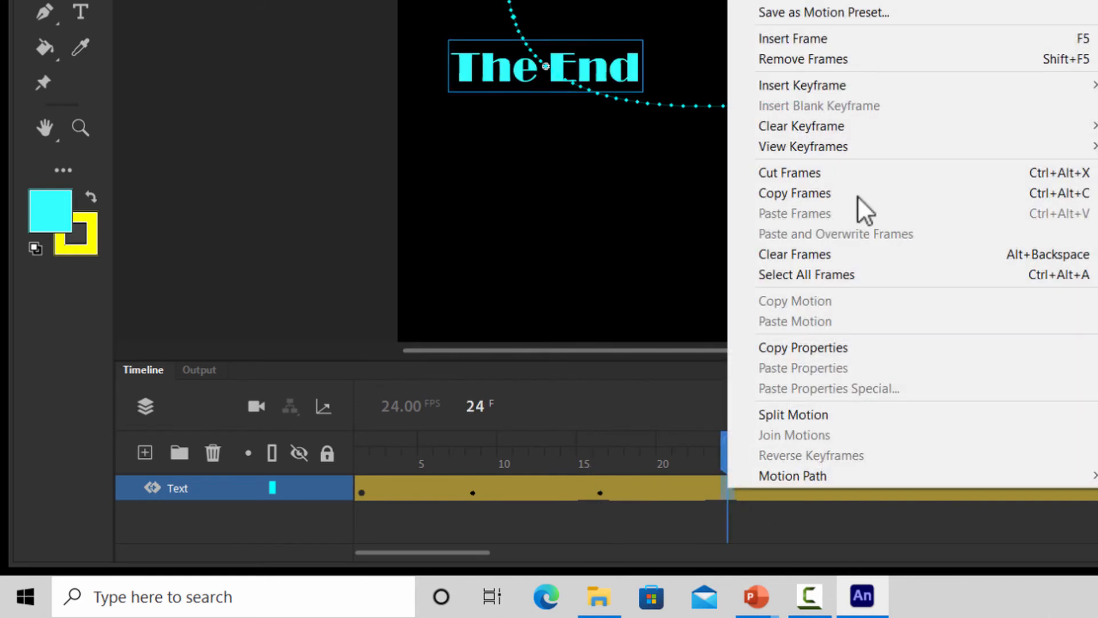
pyautogui.click(1019, 89)
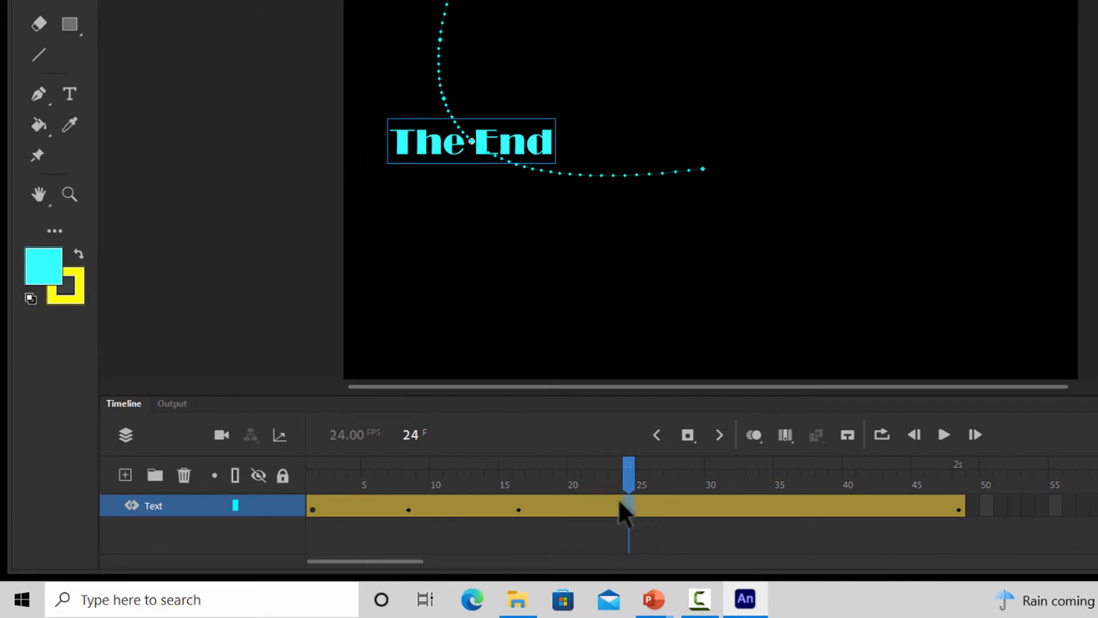
# Insert Position keyframes at frames 31 and 40 of the Text layer's tween.
pyautogui.click(726, 503)
pyautogui.rightClick(726, 504)
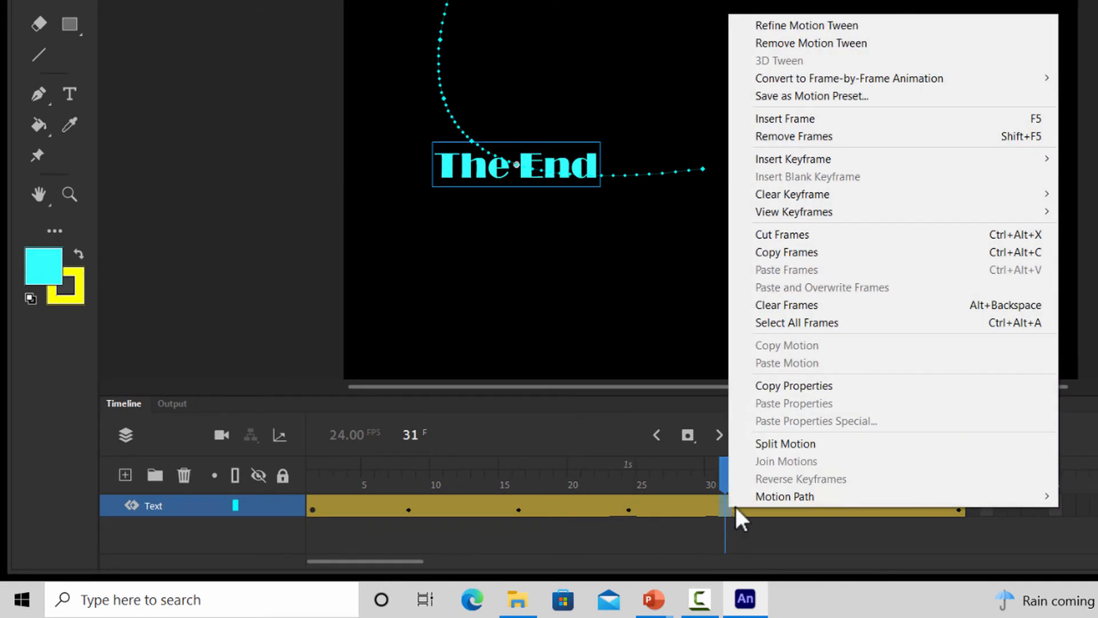
pyautogui.moveTo(895, 163)
pyautogui.click(1089, 159)
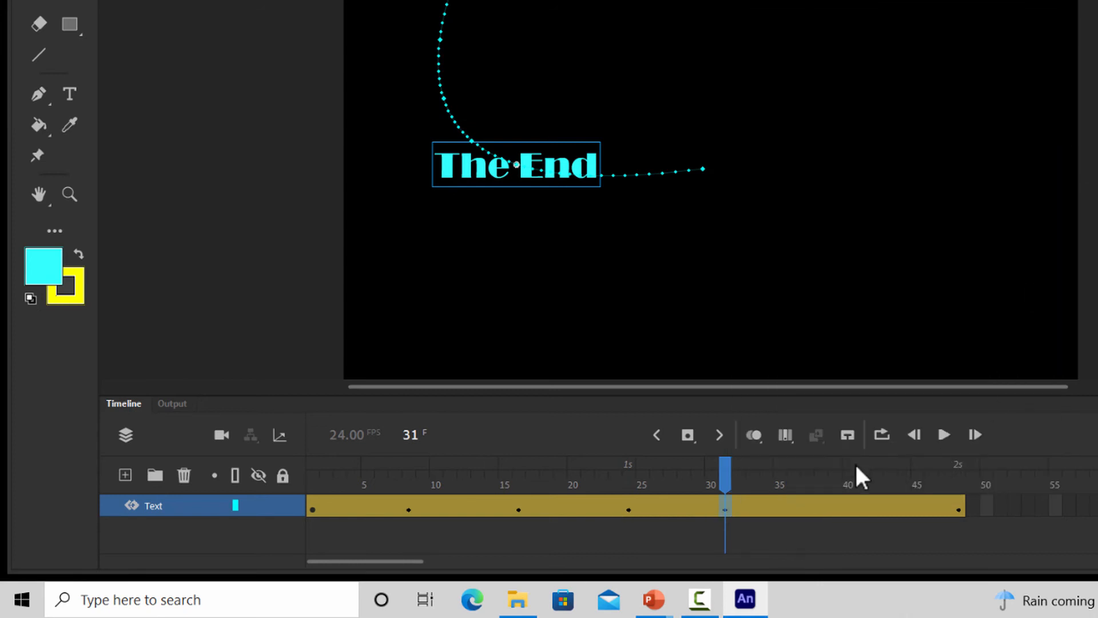
pyautogui.click(850, 507)
pyautogui.rightClick(850, 506)
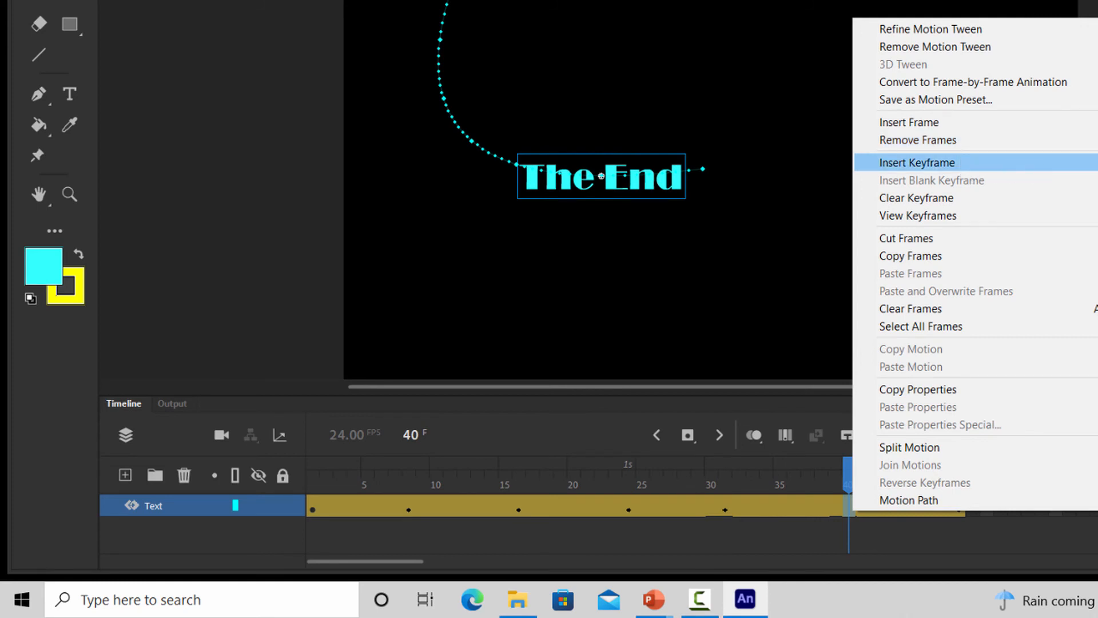
pyautogui.click(1090, 162)
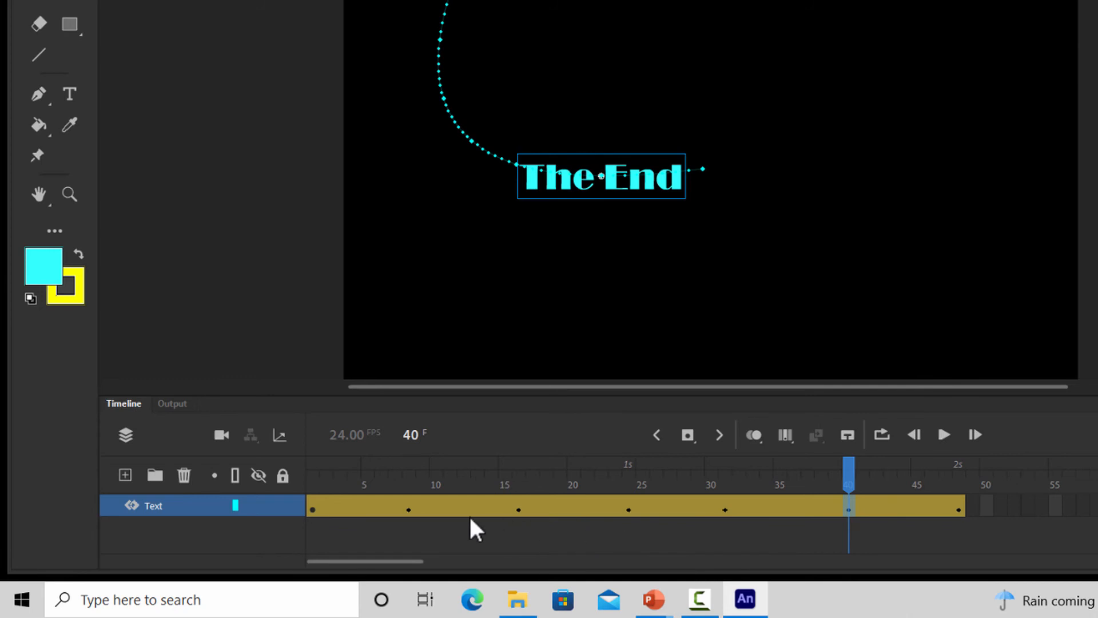
# Bend the motion path segments ending at frames 8, 16 and 24 outward, the first two far right and the third toward the stage's lower left.
pyautogui.click(409, 506)
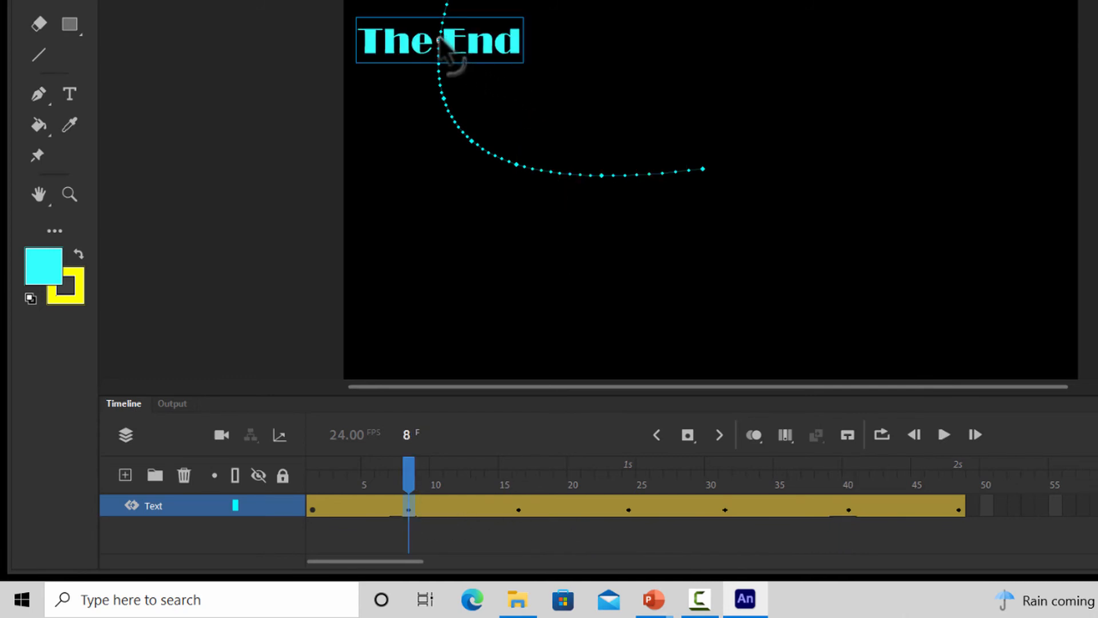
pyautogui.moveTo(447, 40); pyautogui.dragTo(1073, 11)
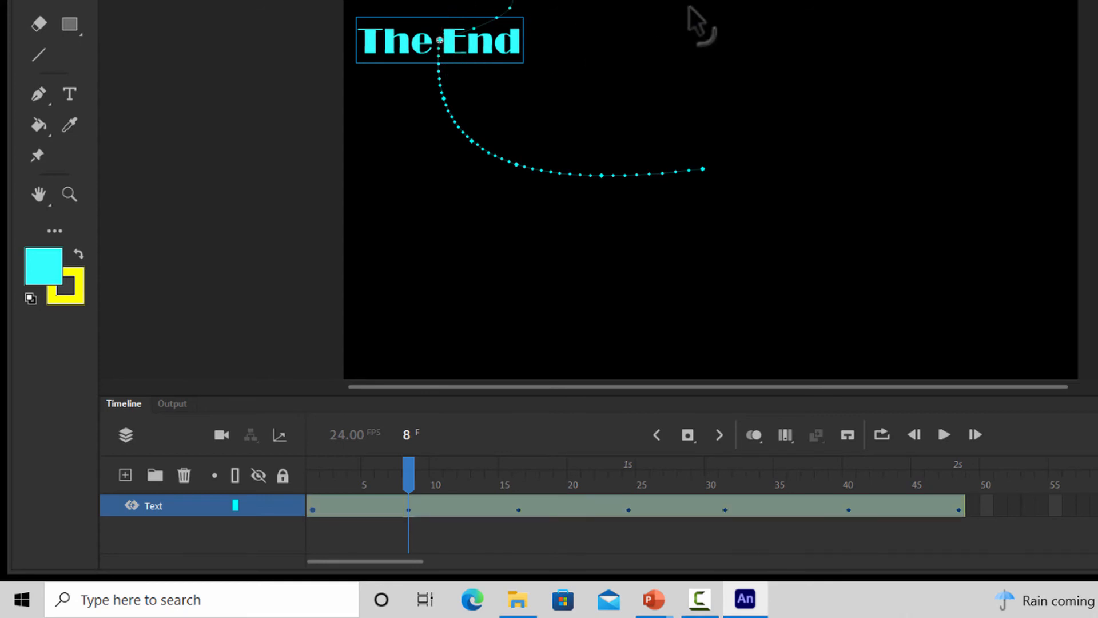
pyautogui.moveTo(978, 86); pyautogui.dragTo(1097, 91)
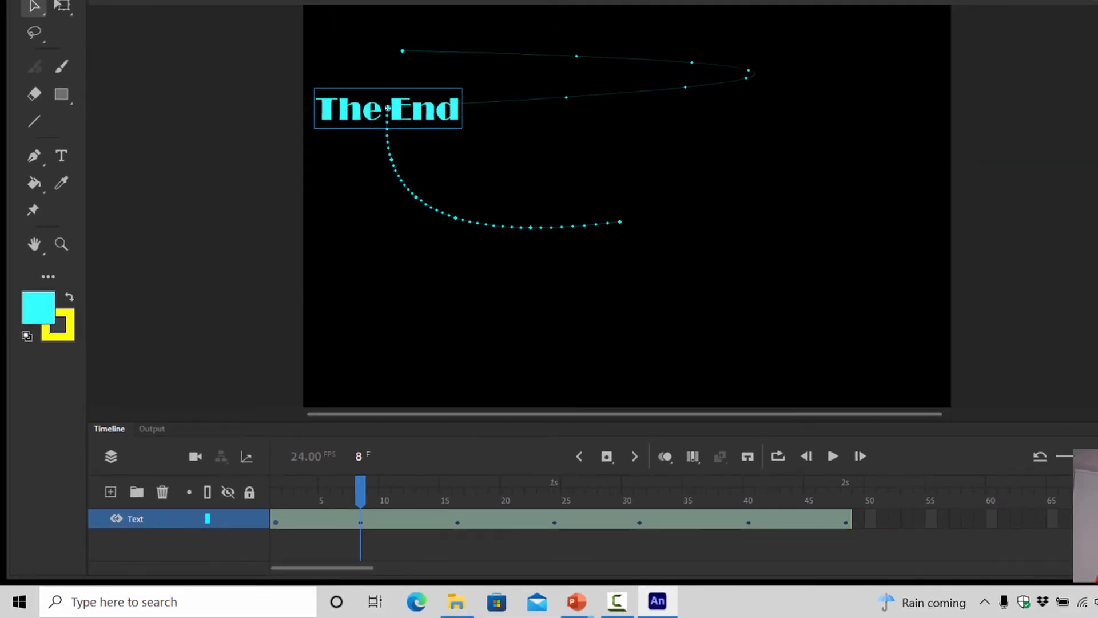
pyautogui.click(459, 521)
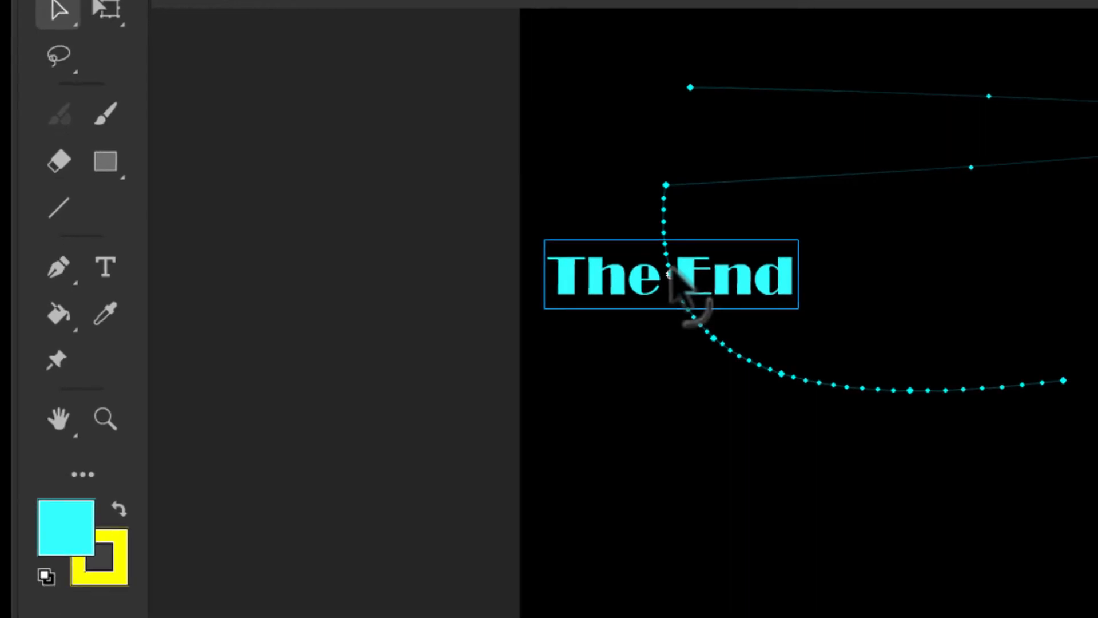
pyautogui.moveTo(783, 191); pyautogui.dragTo(941, 199)
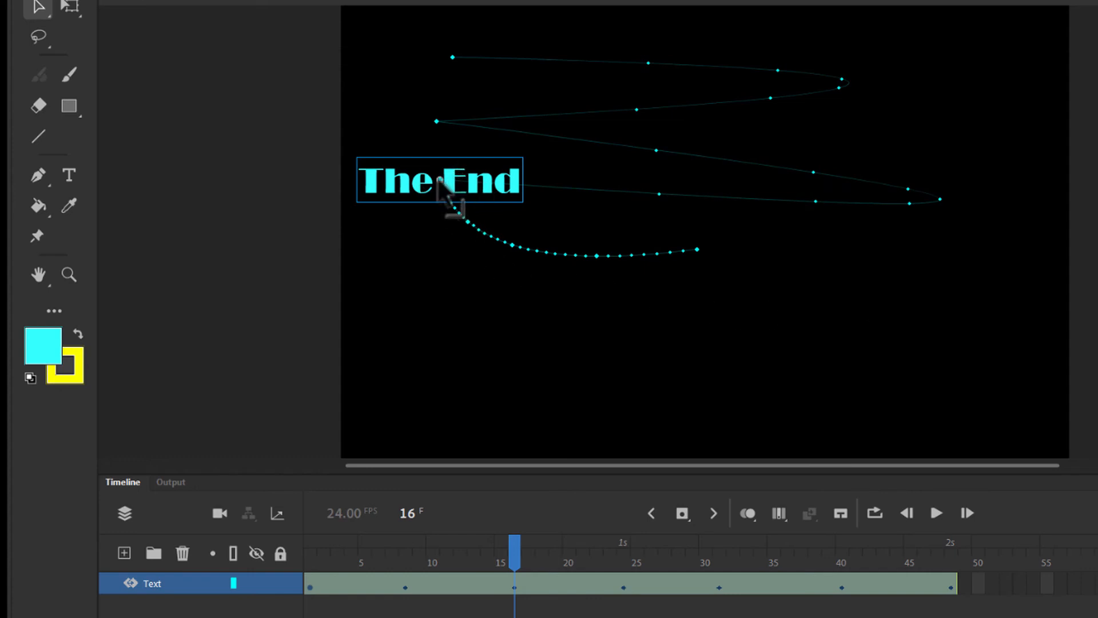
pyautogui.click(624, 588)
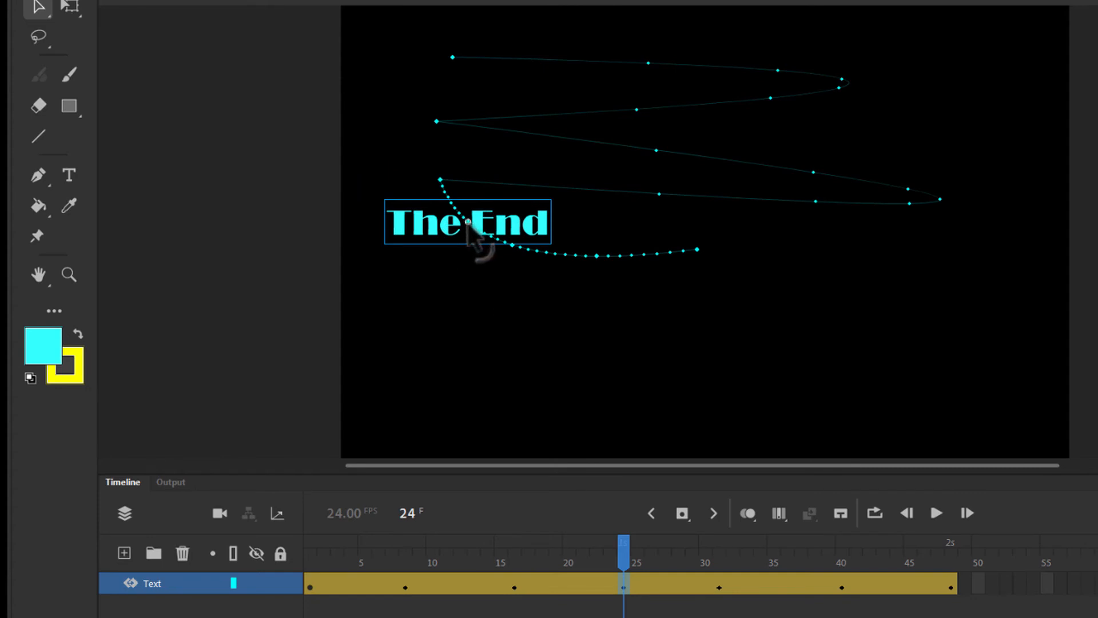
pyautogui.moveTo(444, 323); pyautogui.dragTo(333, 519)
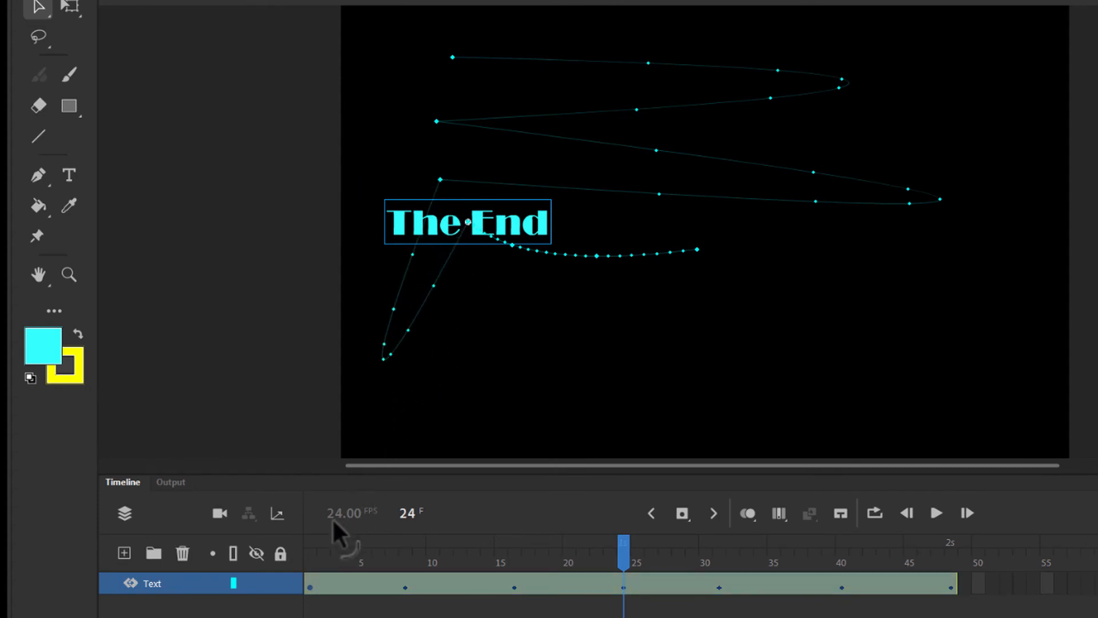
# Reshape the path segment between the frame 24 and frame 31 keyframes into a wide curve that loops across the lower stage.
pyautogui.click(715, 584)
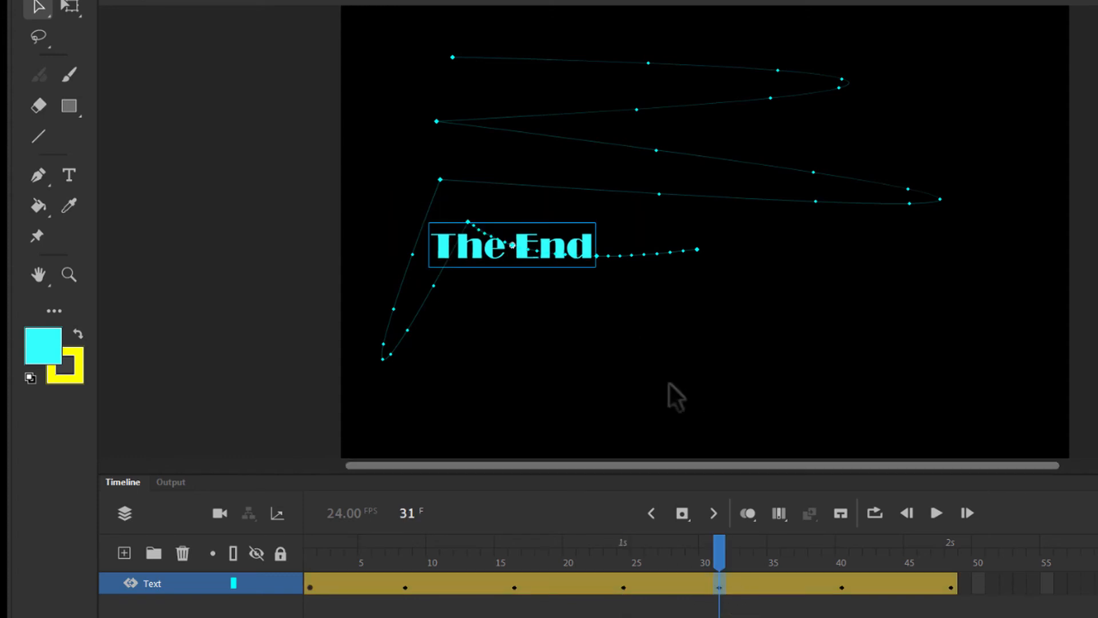
pyautogui.moveTo(511, 243); pyautogui.dragTo(1097, 515)
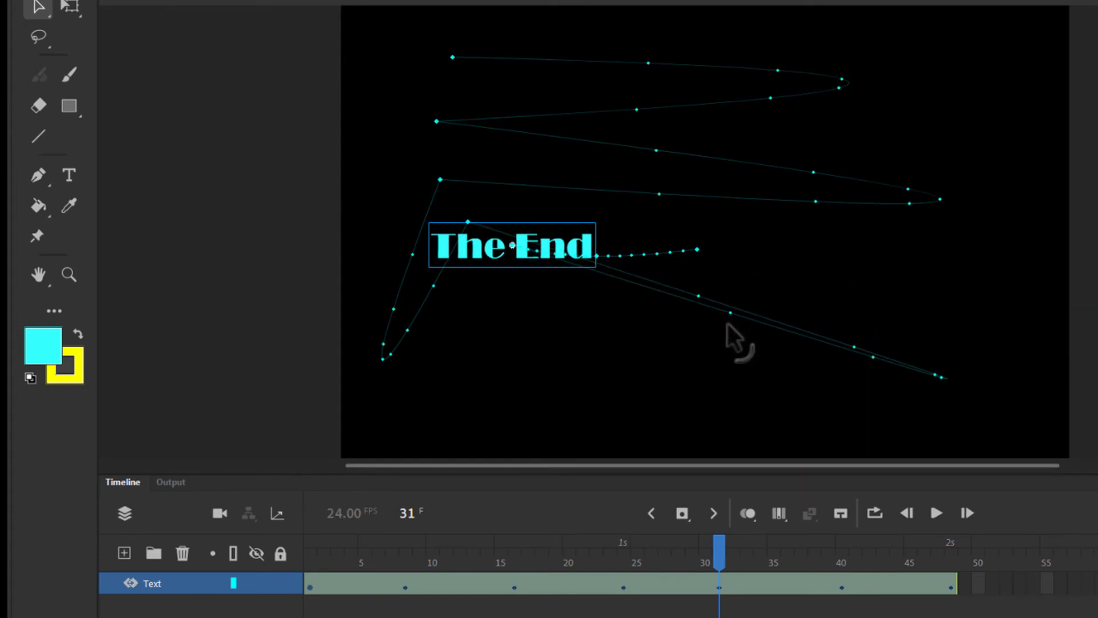
pyautogui.moveTo(728, 323); pyautogui.dragTo(661, 381)
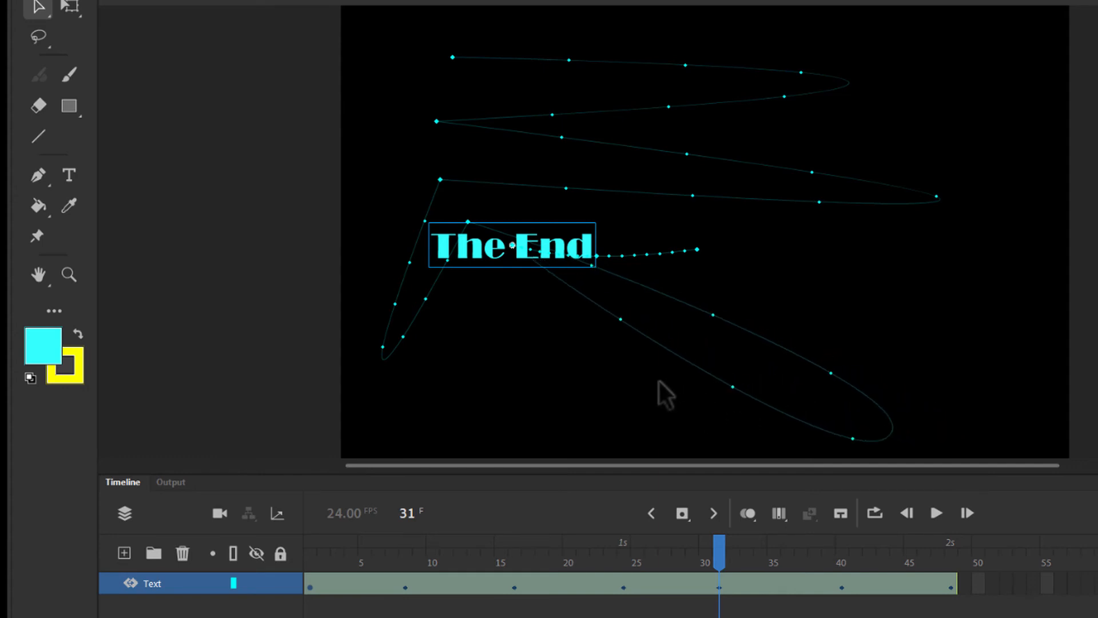
pyautogui.click(841, 584)
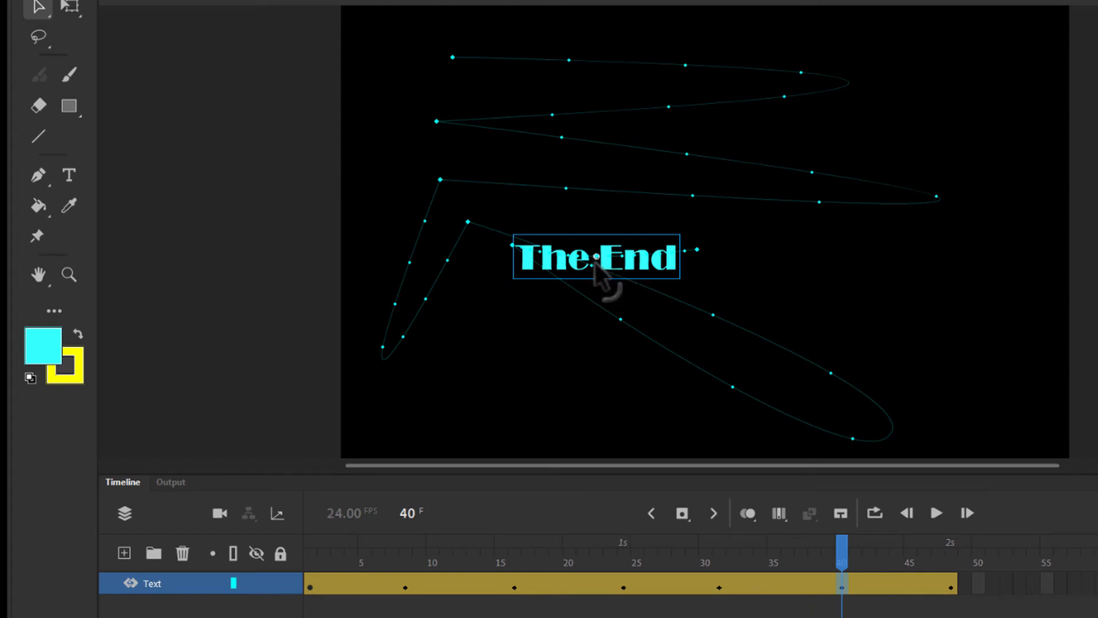
pyautogui.moveTo(595, 262); pyautogui.dragTo(506, 397)
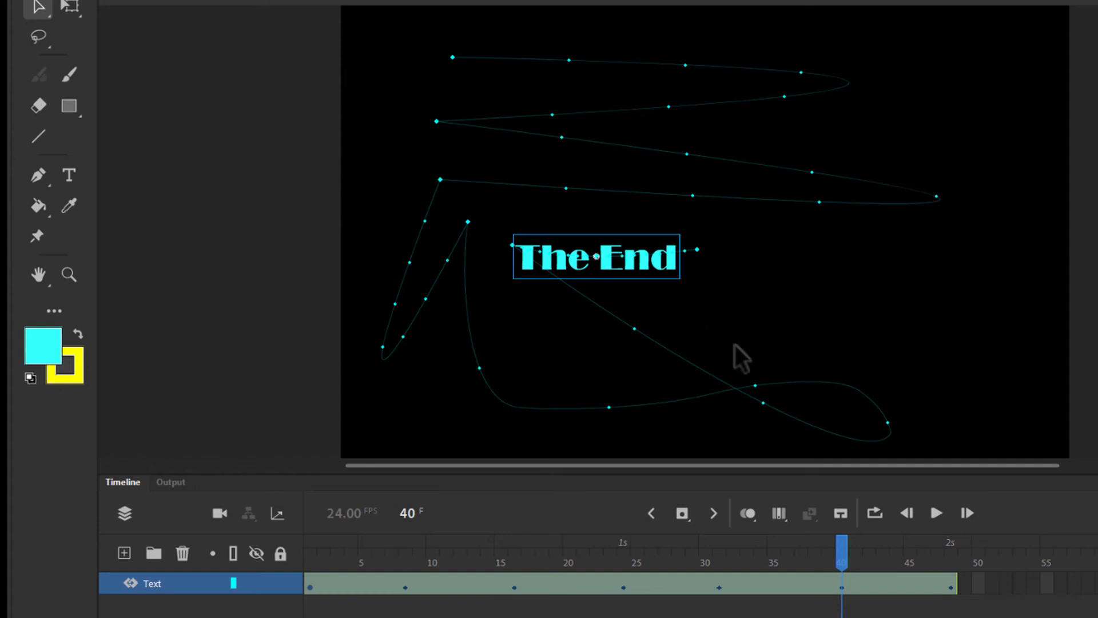
# Play the animation to check how the text follows the reshaped motion path.
pyautogui.click(954, 586)
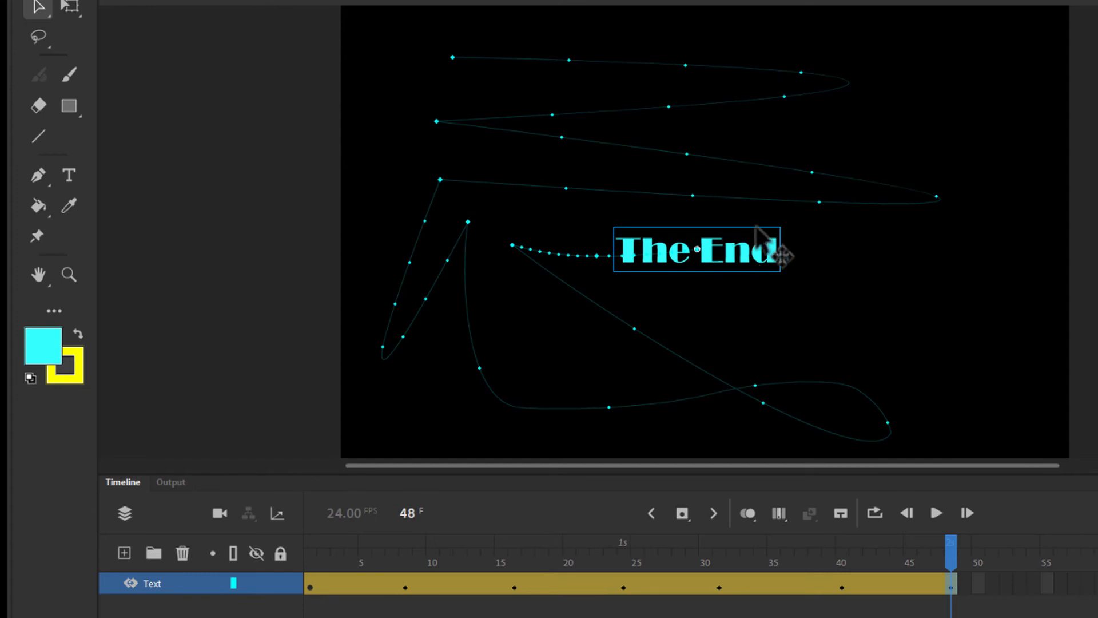
pyautogui.click(940, 512)
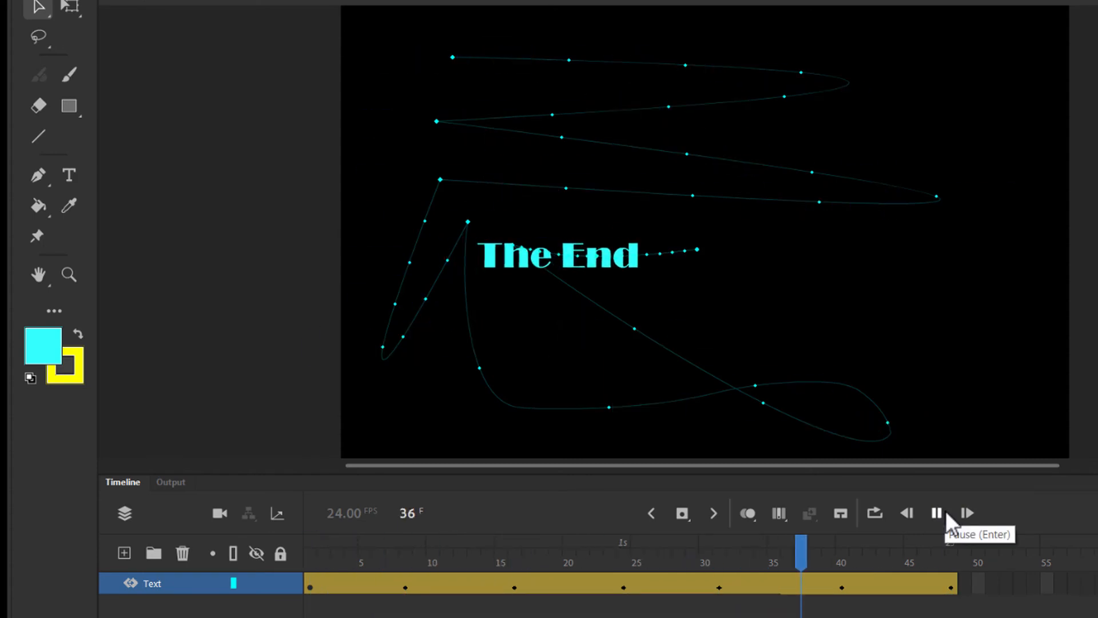
pyautogui.click(945, 511)
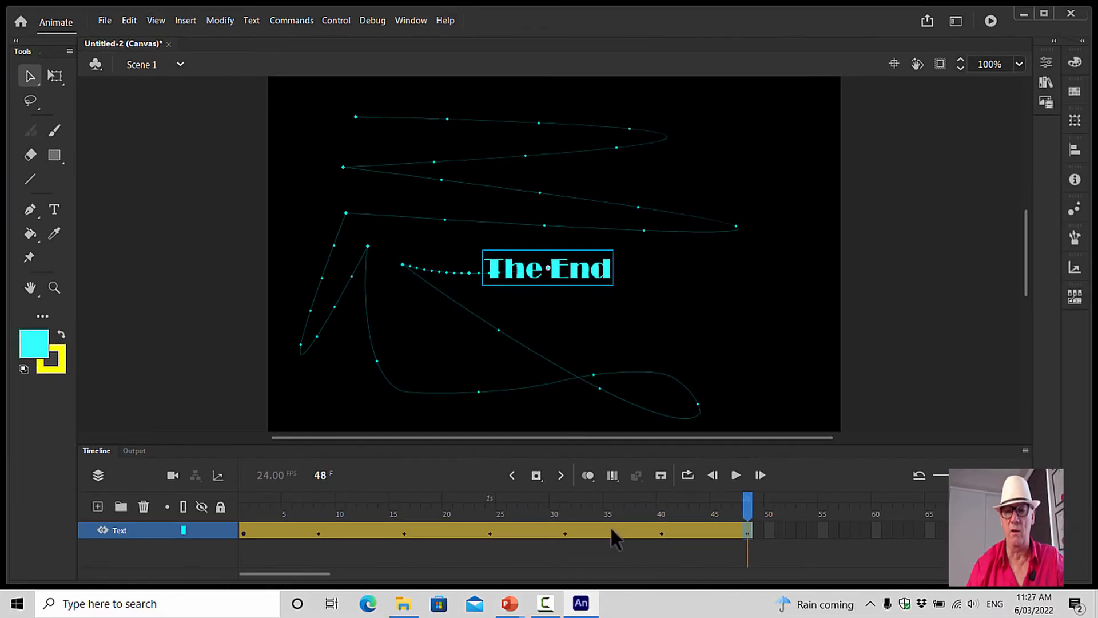
# Set the Text layer's motion tween to rotate clockwise with a count of 50, and play the animation.
pyautogui.click(610, 529)
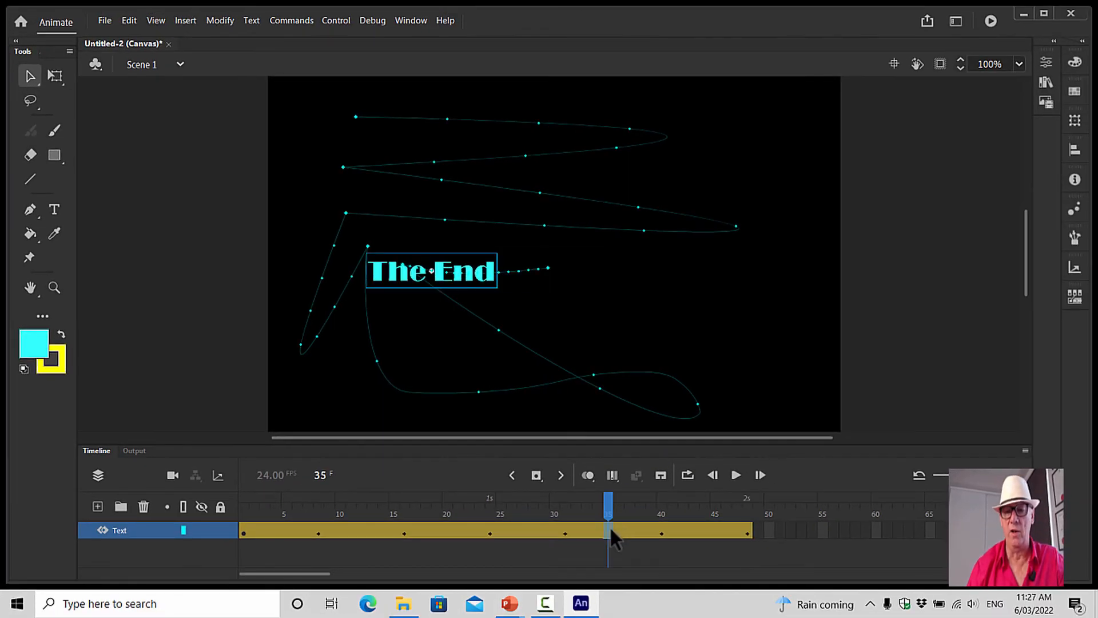
pyautogui.click(1048, 63)
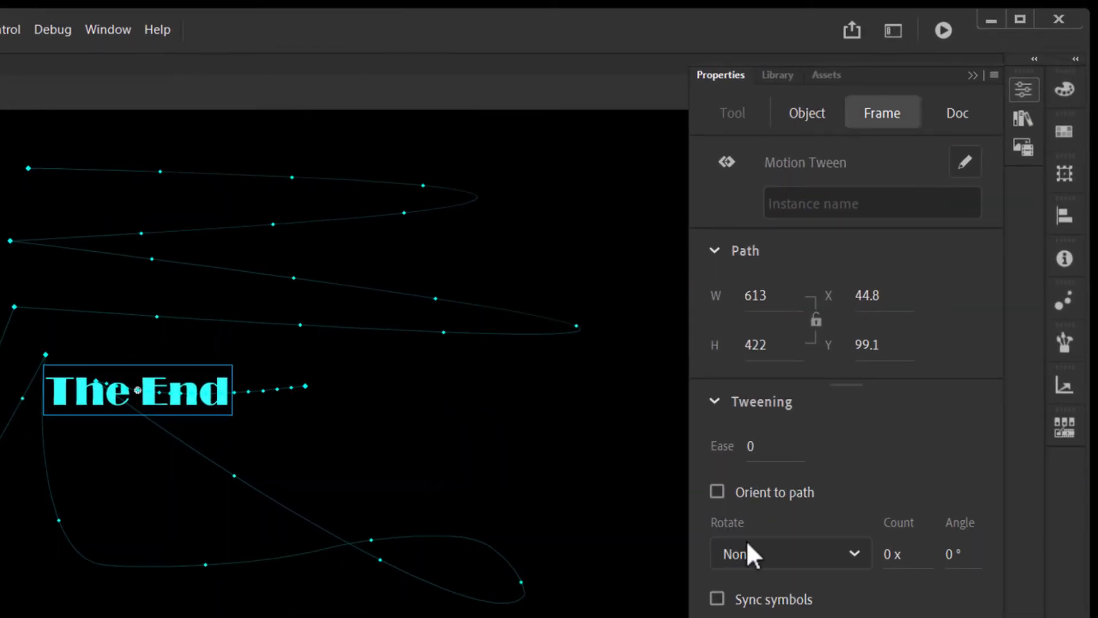
pyautogui.click(855, 554)
pyautogui.click(738, 587)
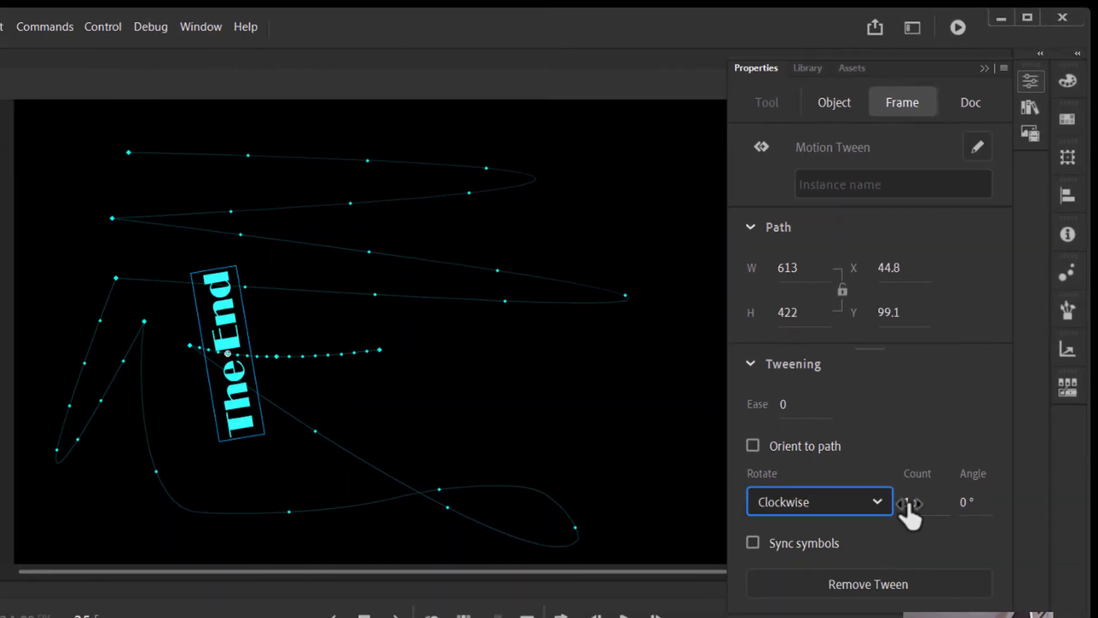
pyautogui.click(908, 504)
pyautogui.press('BackSpace')
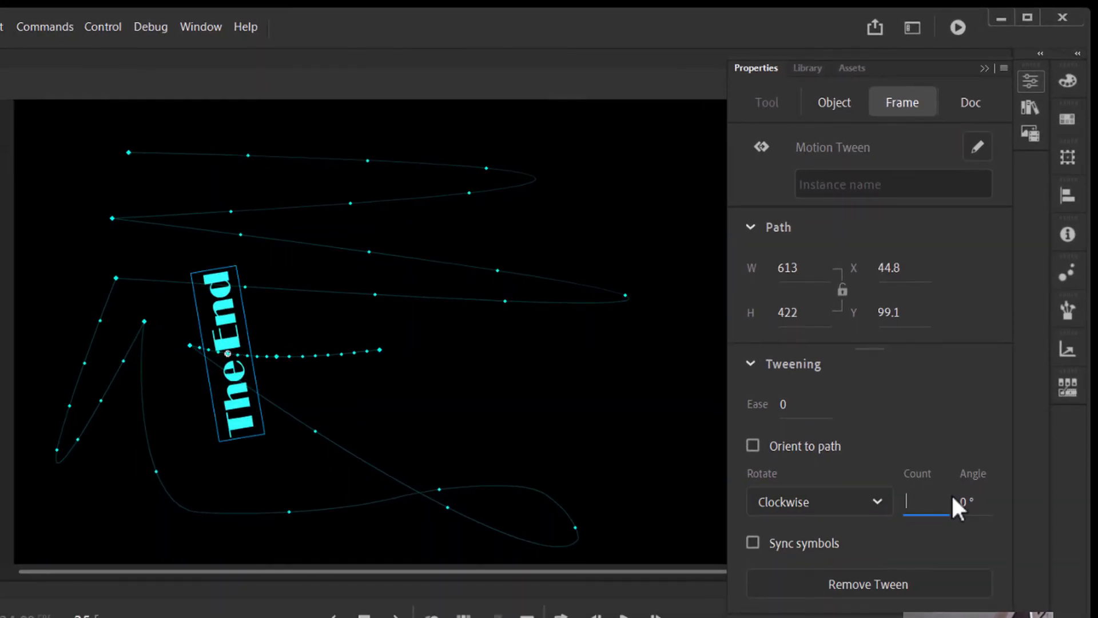
pyautogui.write('50')
pyautogui.press('Return')
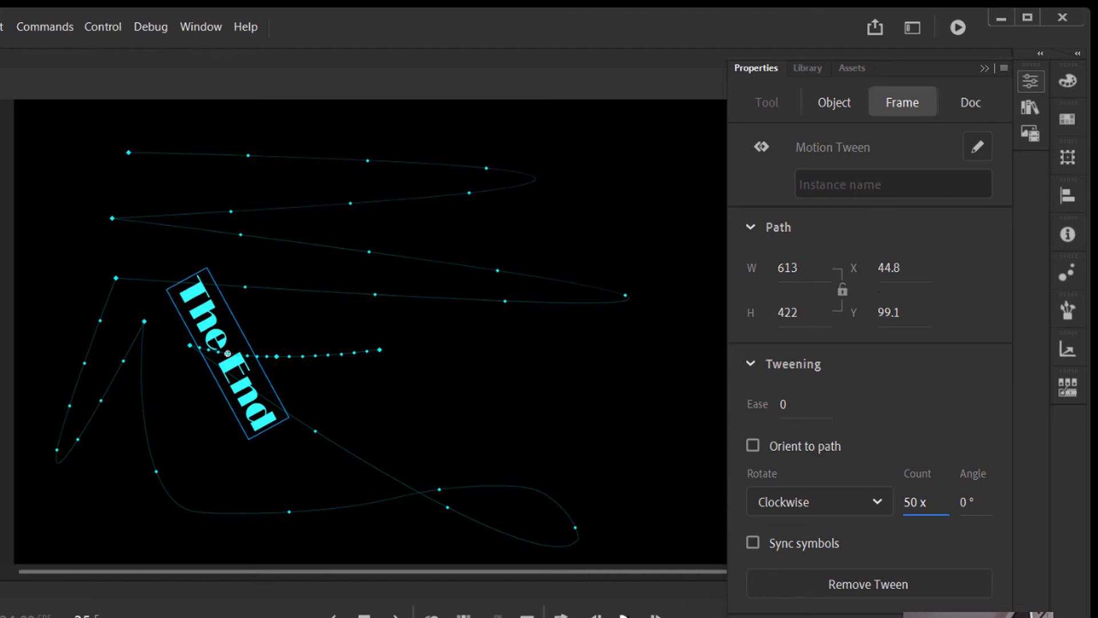
pyautogui.press('Return')
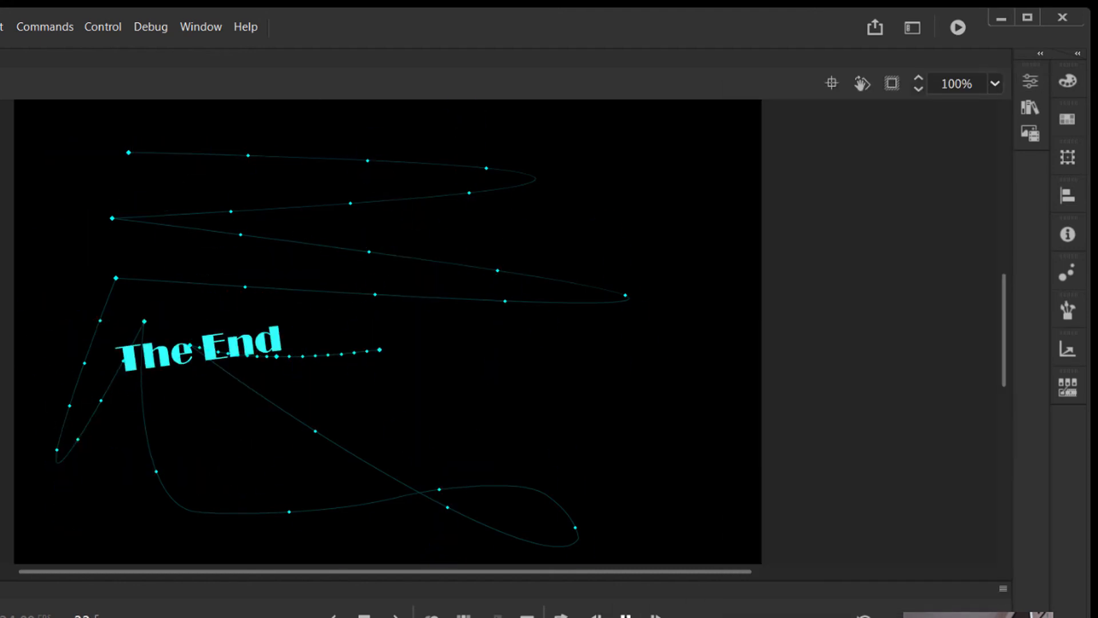
pyautogui.press('Return')
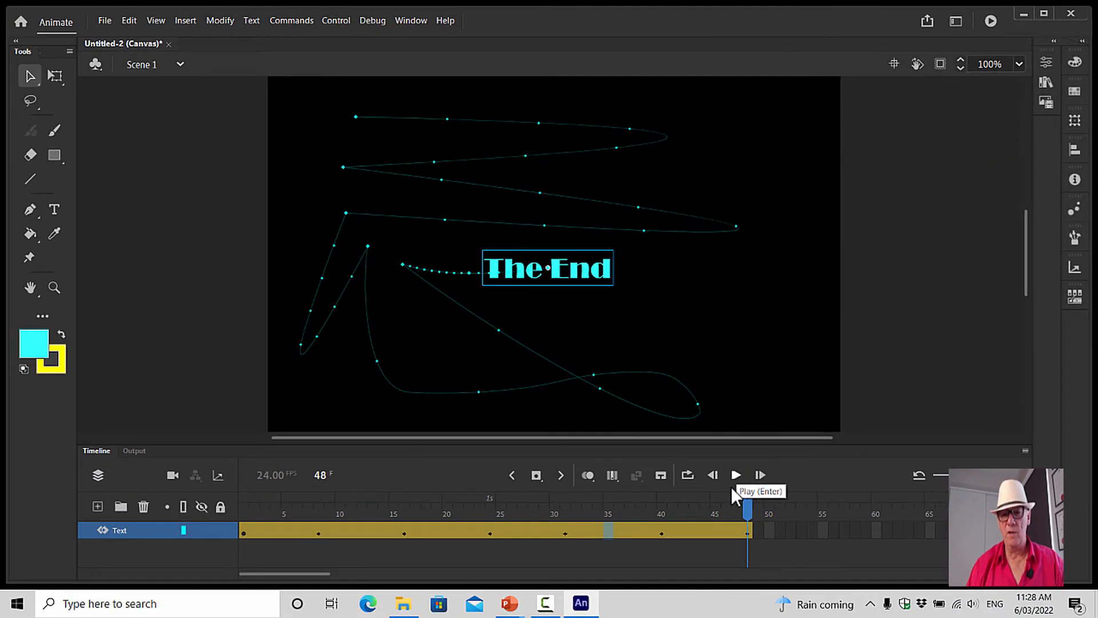
# At frame 43, bend the motion path's last segment toward the stage's lower right, and play the animation.
pyautogui.click(694, 519)
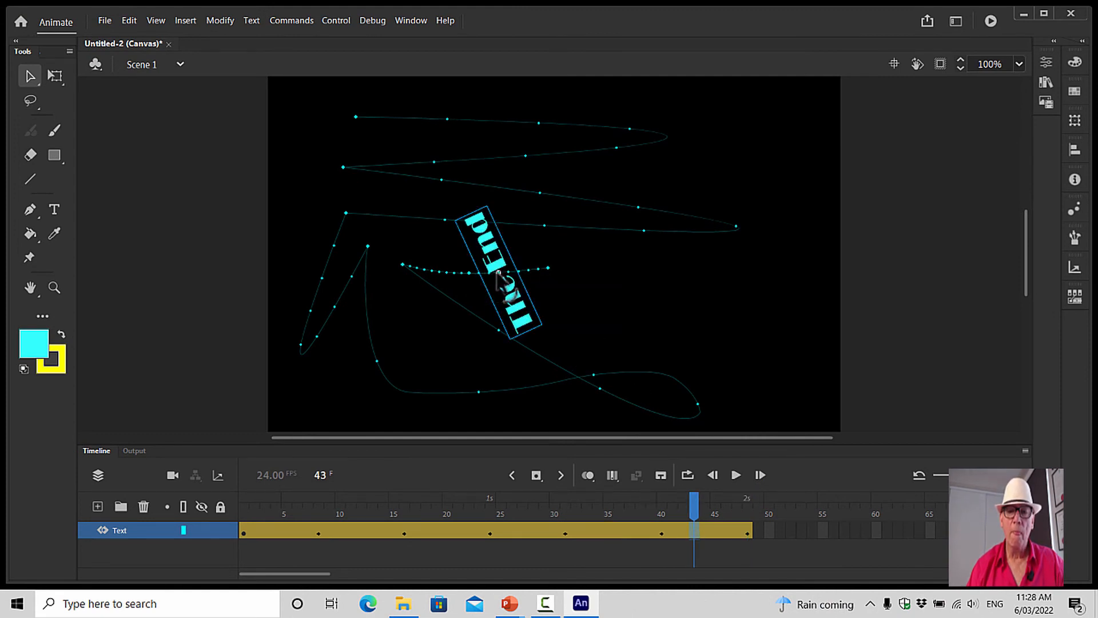
pyautogui.moveTo(498, 281); pyautogui.dragTo(777, 336)
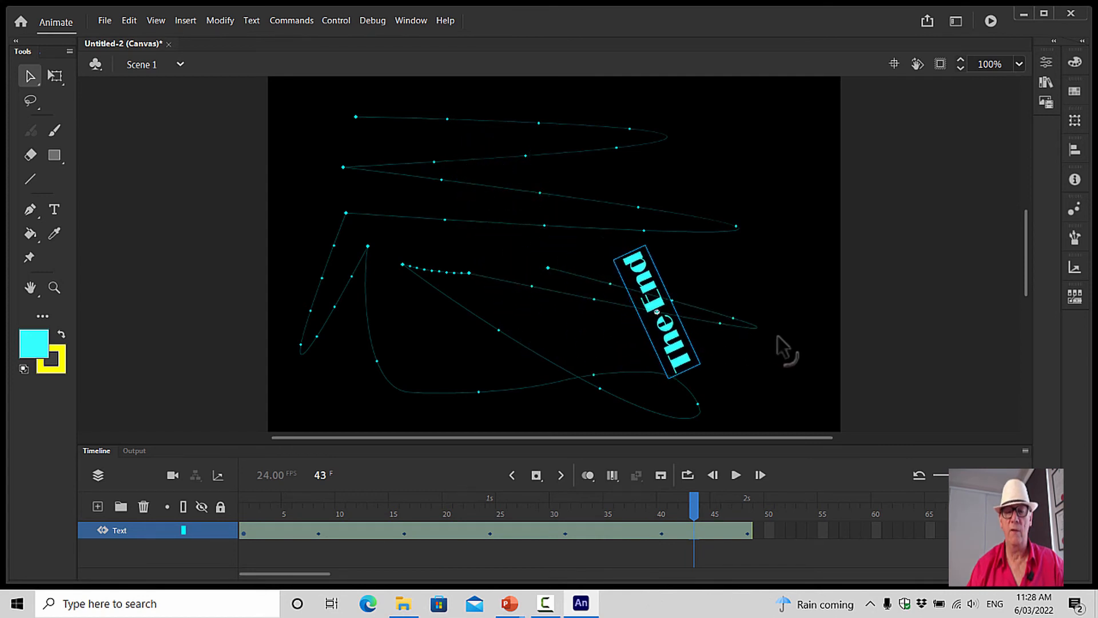
pyautogui.click(740, 477)
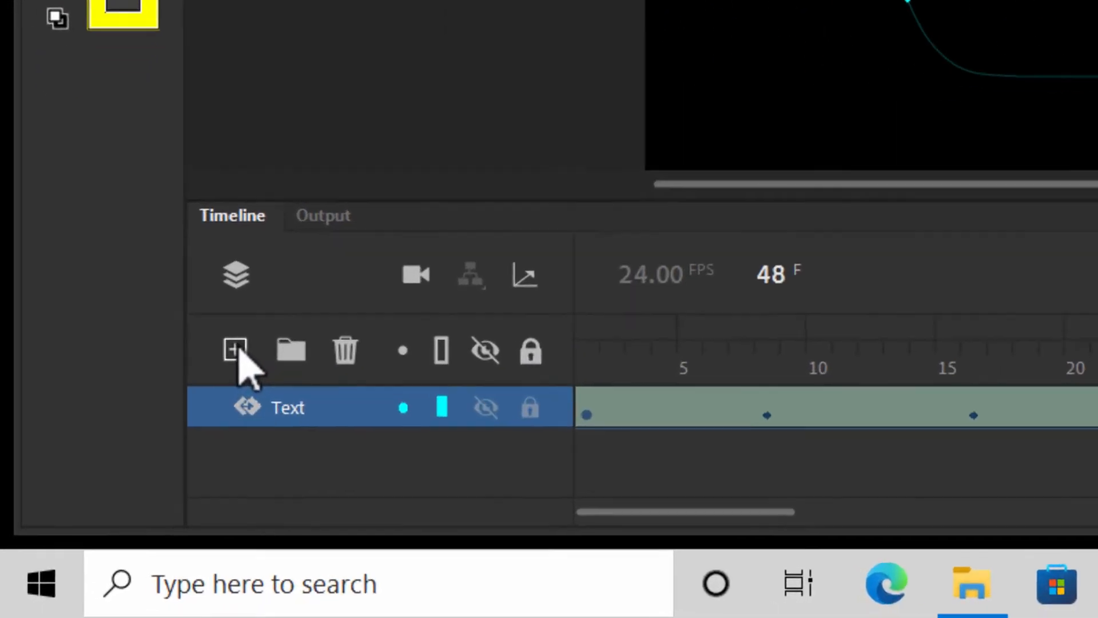
# Add a new layer above the Text layer and name it GrowText.
pyautogui.click(252, 332)
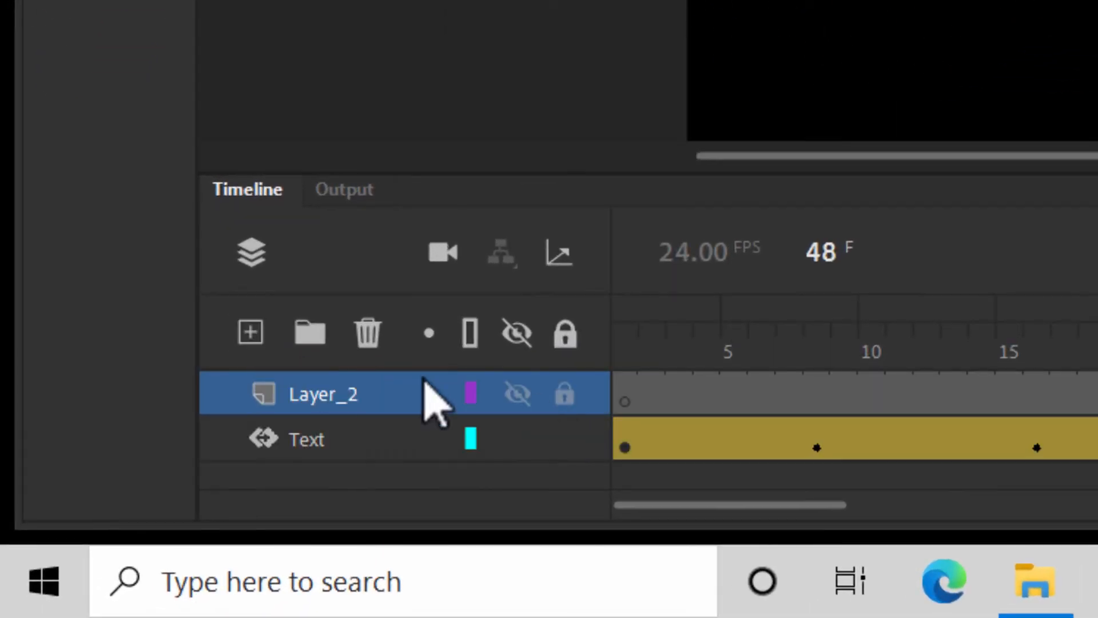
pyautogui.click(364, 398)
pyautogui.doubleClick(360, 397)
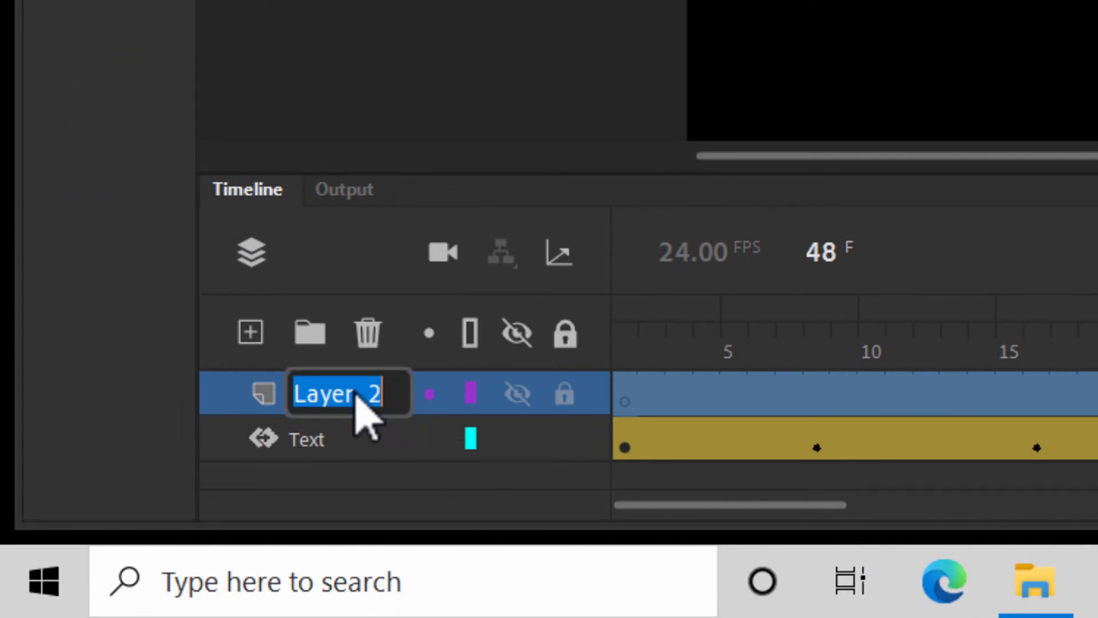
pyautogui.press('BackSpace')
pyautogui.write('GrowText')
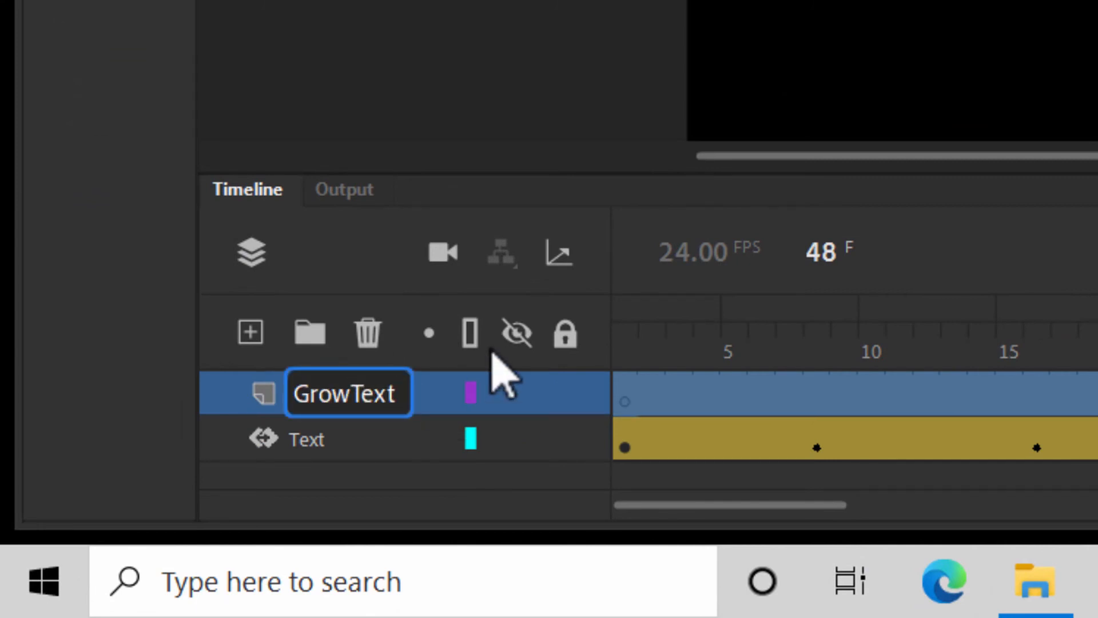
pyautogui.click(564, 395)
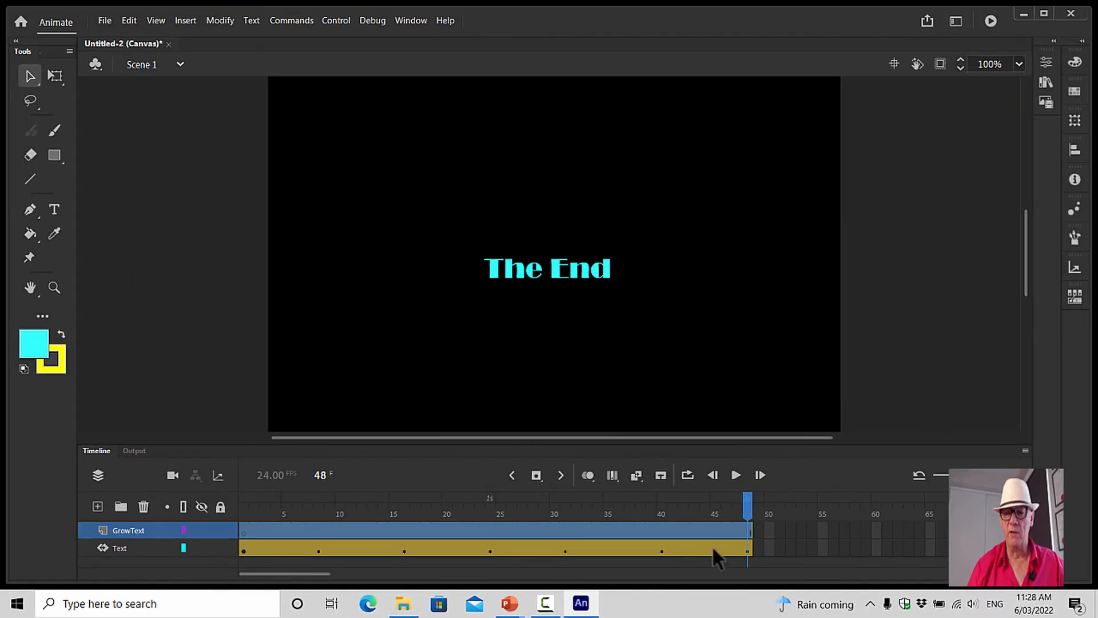
# Insert a blank keyframe at frame 49 of the GrowText layer.
pyautogui.click(758, 530)
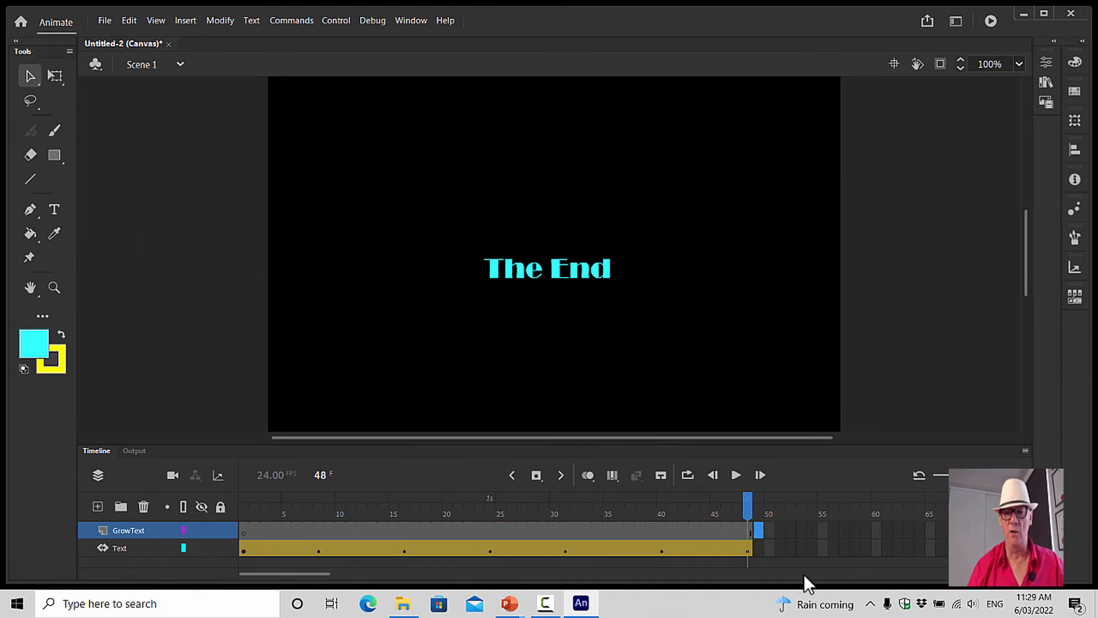
pyautogui.rightClick(756, 529)
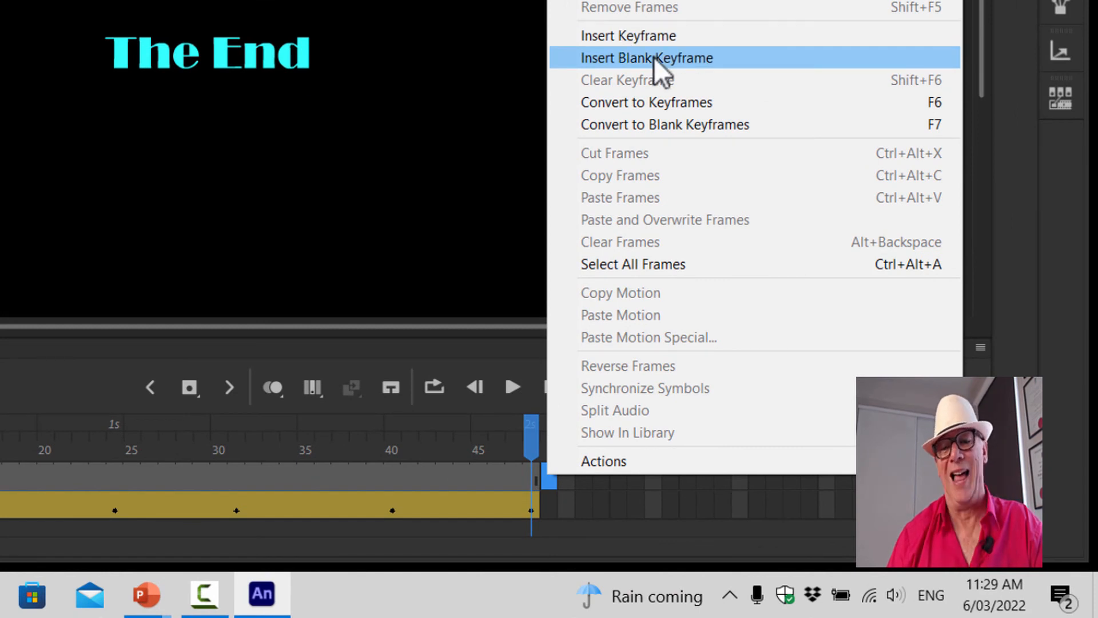
pyautogui.click(654, 57)
pyautogui.moveTo(562, 476); pyautogui.dragTo(548, 479)
pyautogui.rightClick(548, 478)
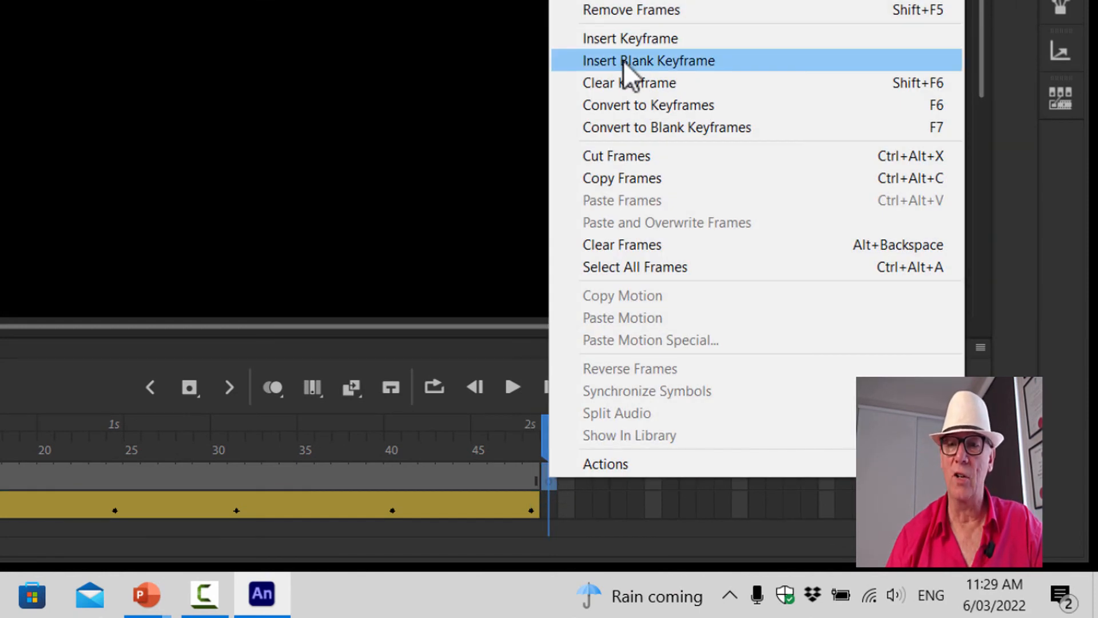
pyautogui.click(417, 270)
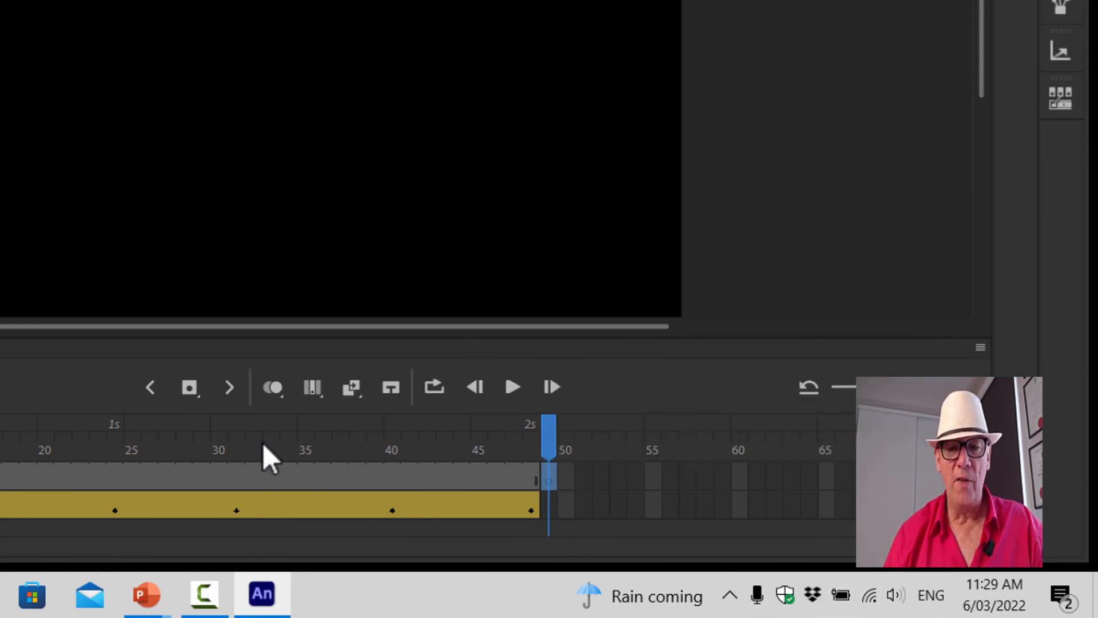
# Copy "The End" from frame 48 of the Text layer and paste it in place at frame 49 of the GrowText layer.
pyautogui.click(538, 512)
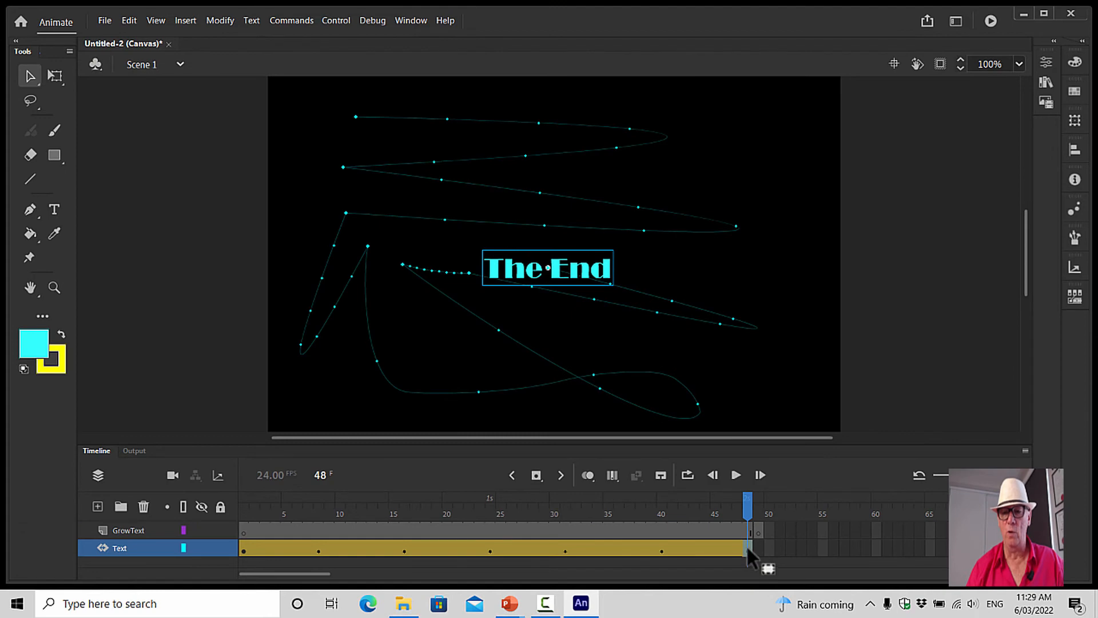
pyautogui.rightClick(566, 264)
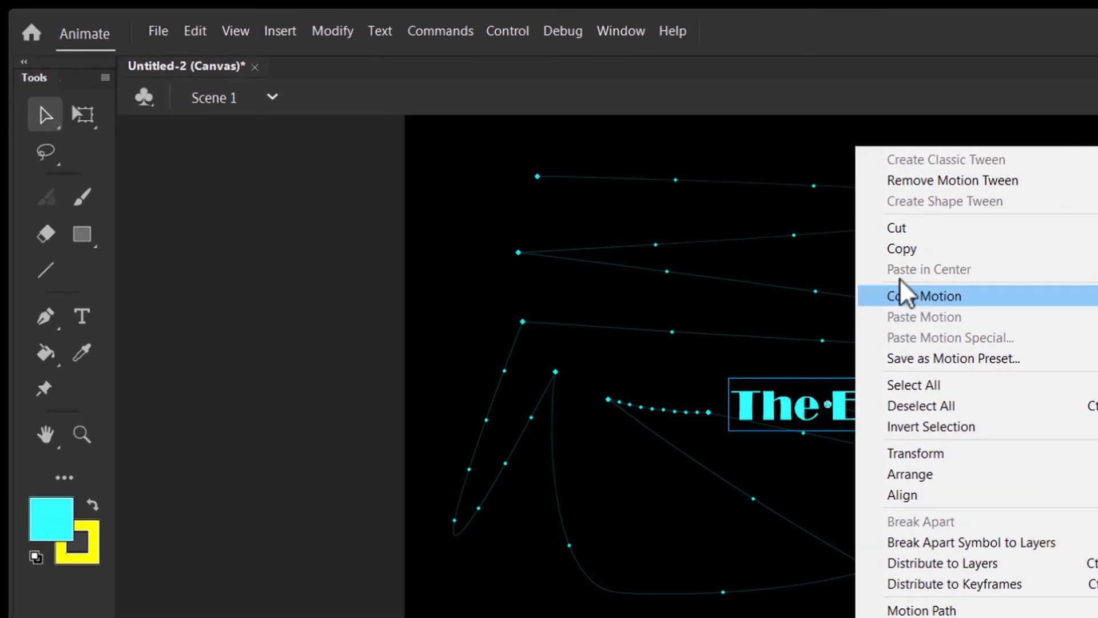
pyautogui.click(629, 206)
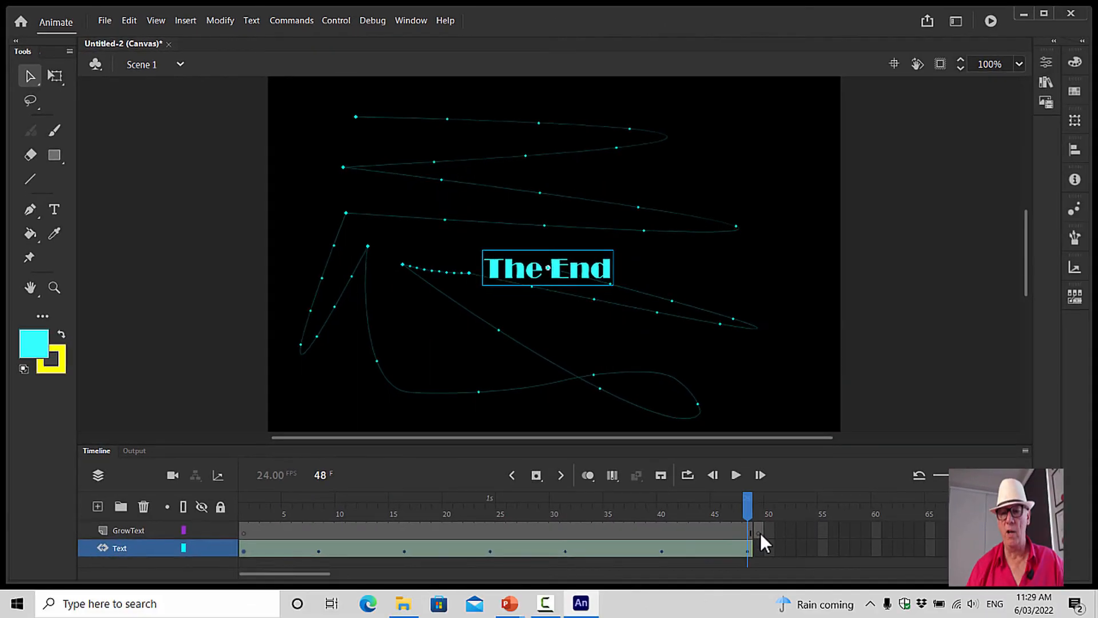
pyautogui.click(760, 532)
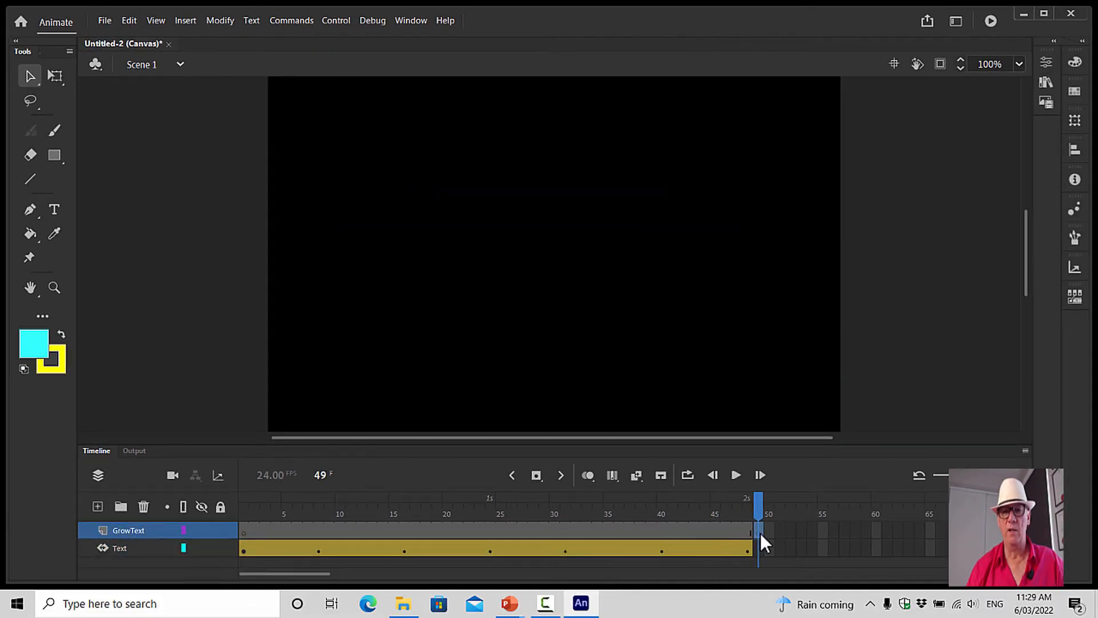
pyautogui.rightClick(761, 533)
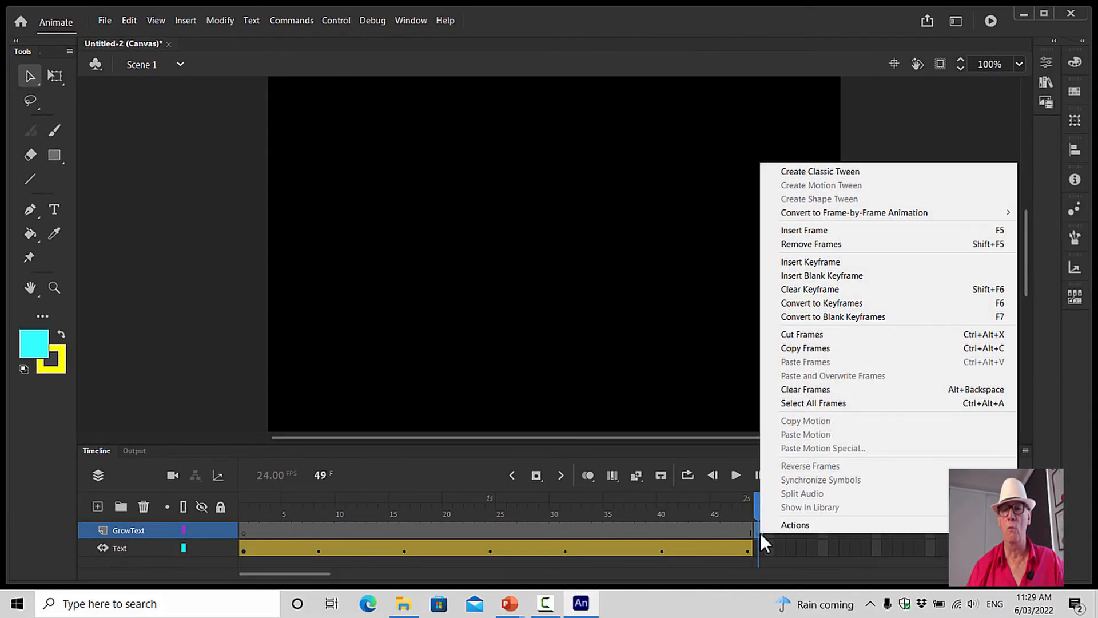
pyautogui.click(138, 24)
pyautogui.click(132, 20)
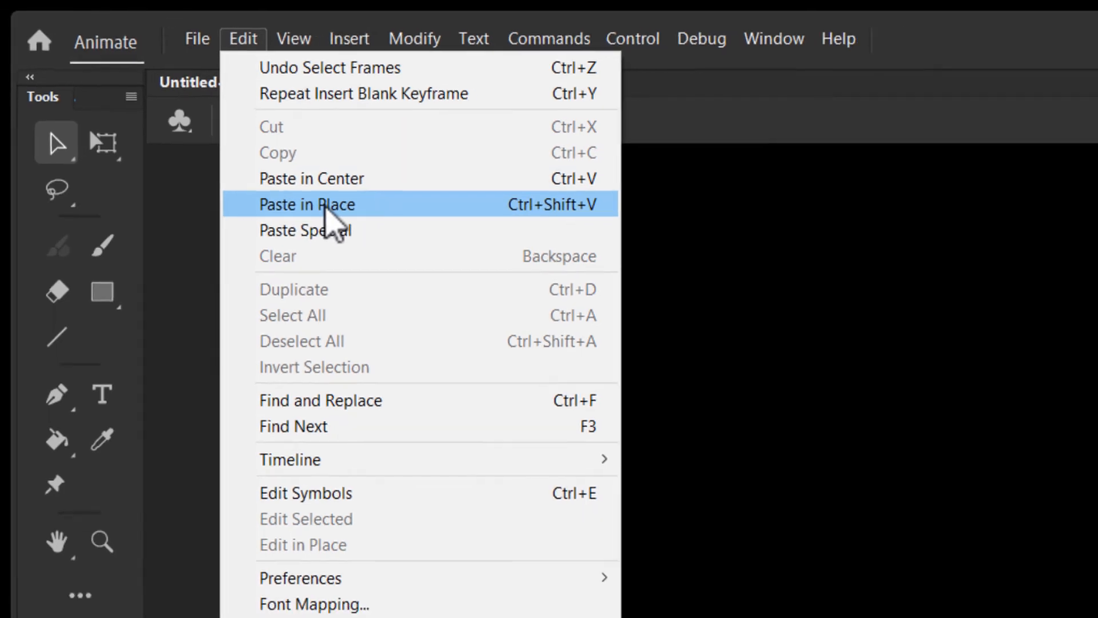
pyautogui.click(342, 216)
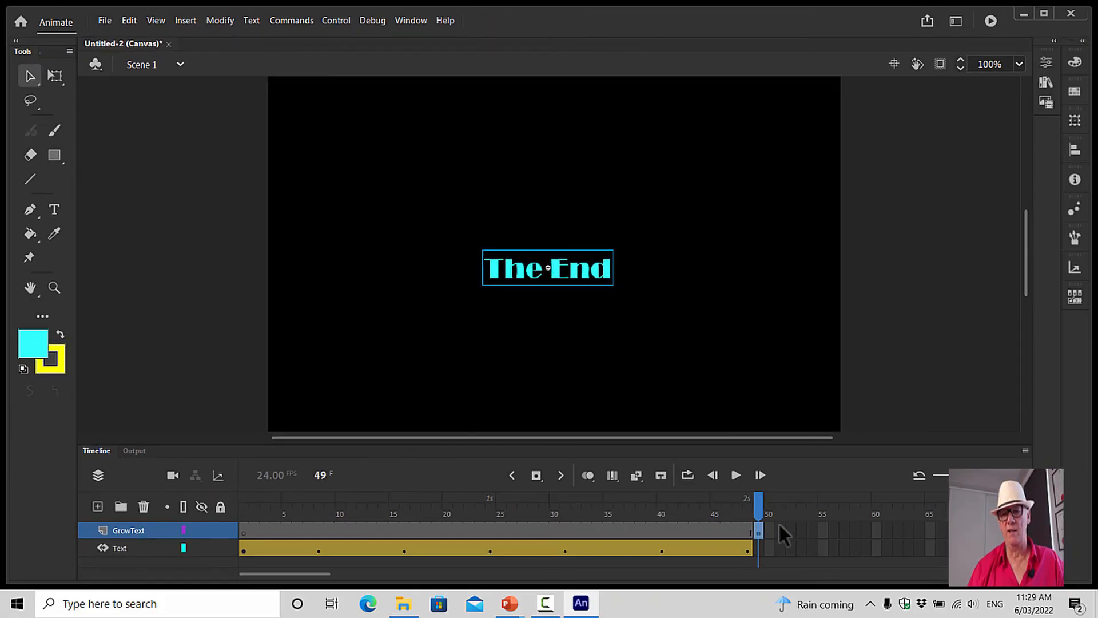
pyautogui.moveTo(760, 506); pyautogui.dragTo(748, 504)
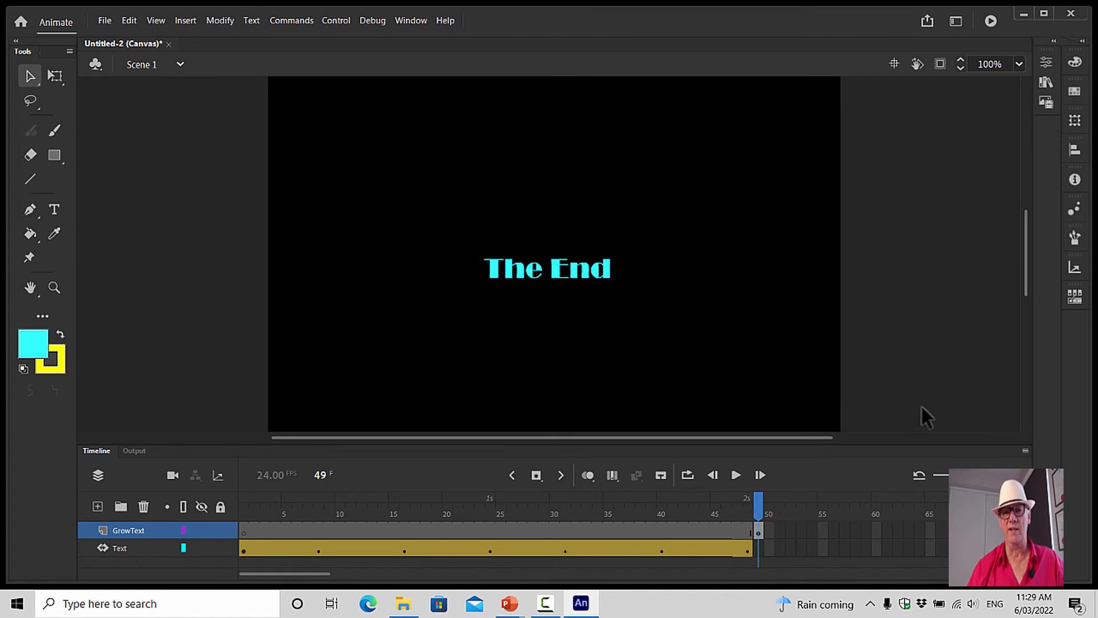
# Create a motion tween at frame 49 of the GrowText layer and extend its span to frame 72.
pyautogui.rightClick(759, 528)
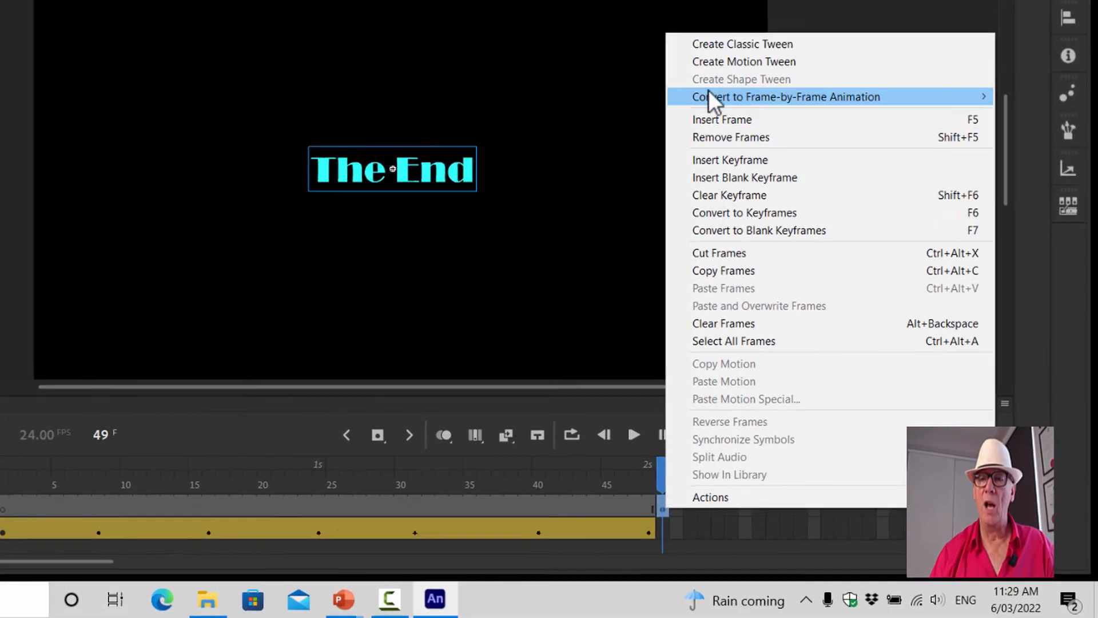
pyautogui.click(706, 31)
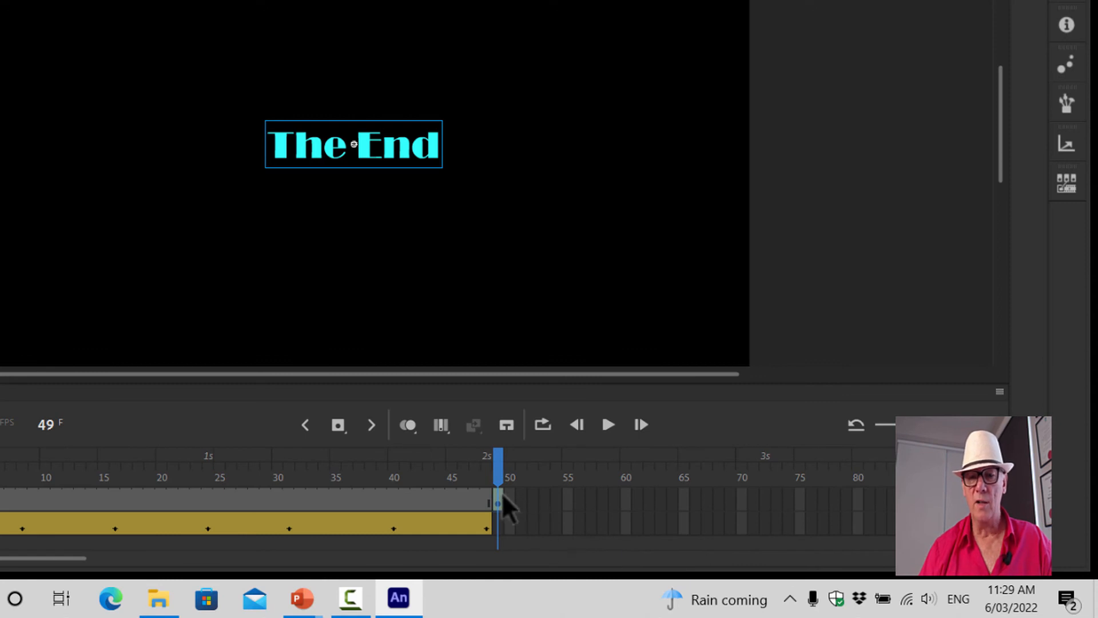
pyautogui.moveTo(503, 495); pyautogui.dragTo(759, 490)
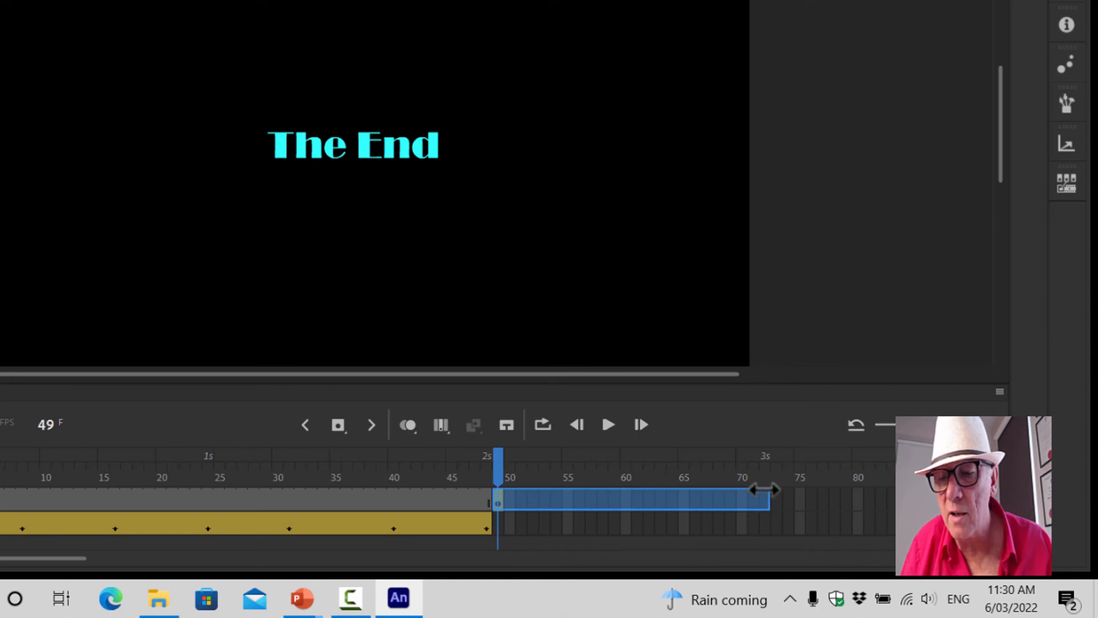
pyautogui.moveTo(764, 489); pyautogui.dragTo(765, 489)
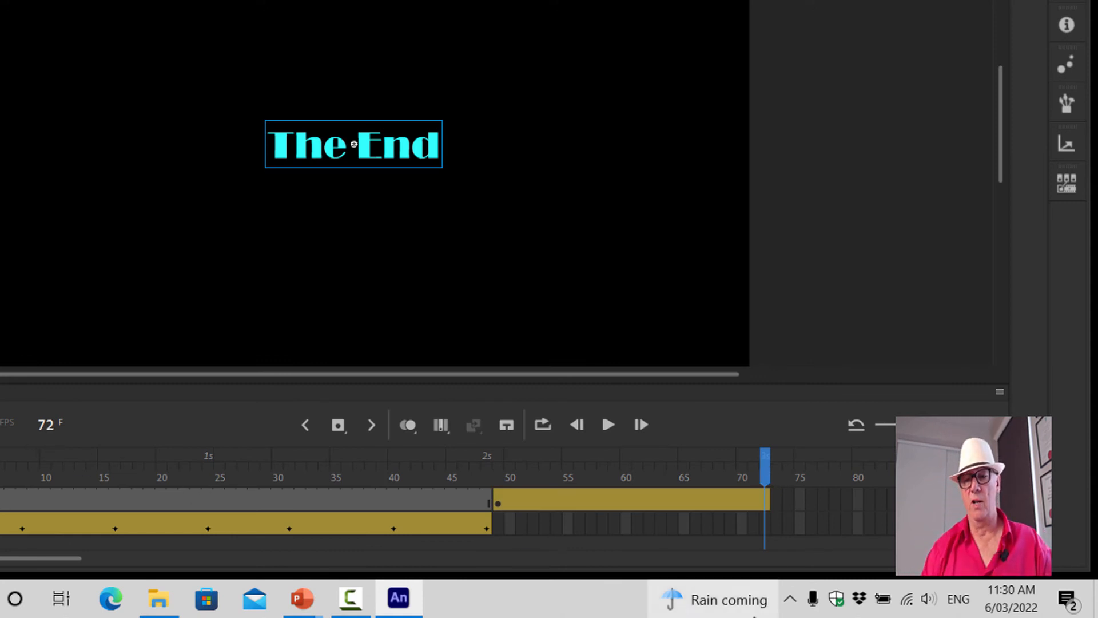
# Insert a Scale keyframe at frame 72 of the GrowText layer's motion tween.
pyautogui.rightClick(763, 502)
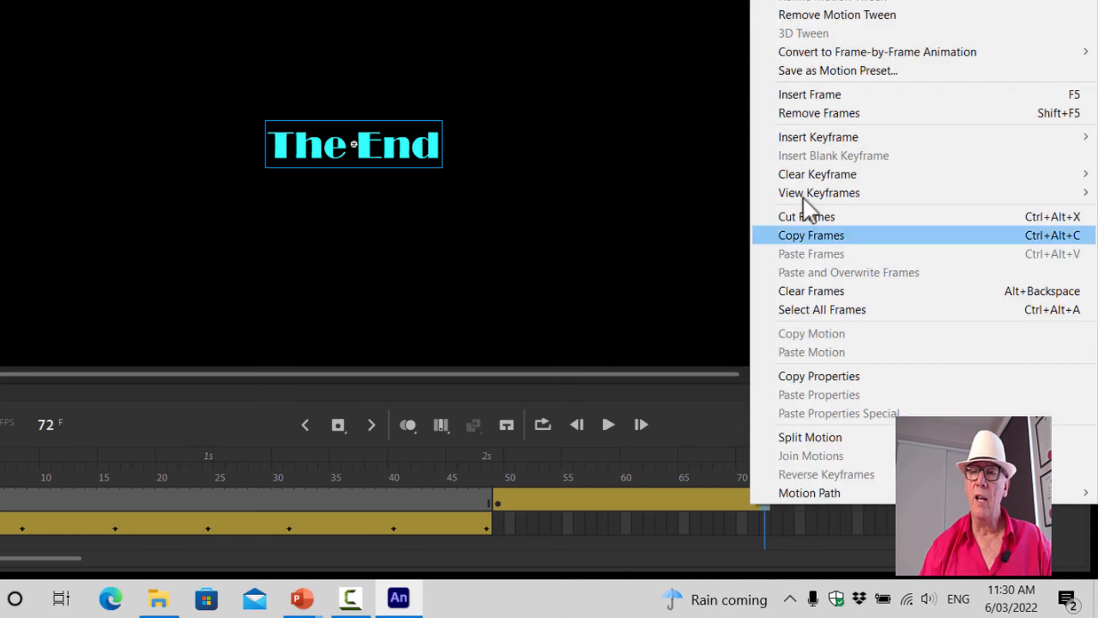
pyautogui.moveTo(814, 139)
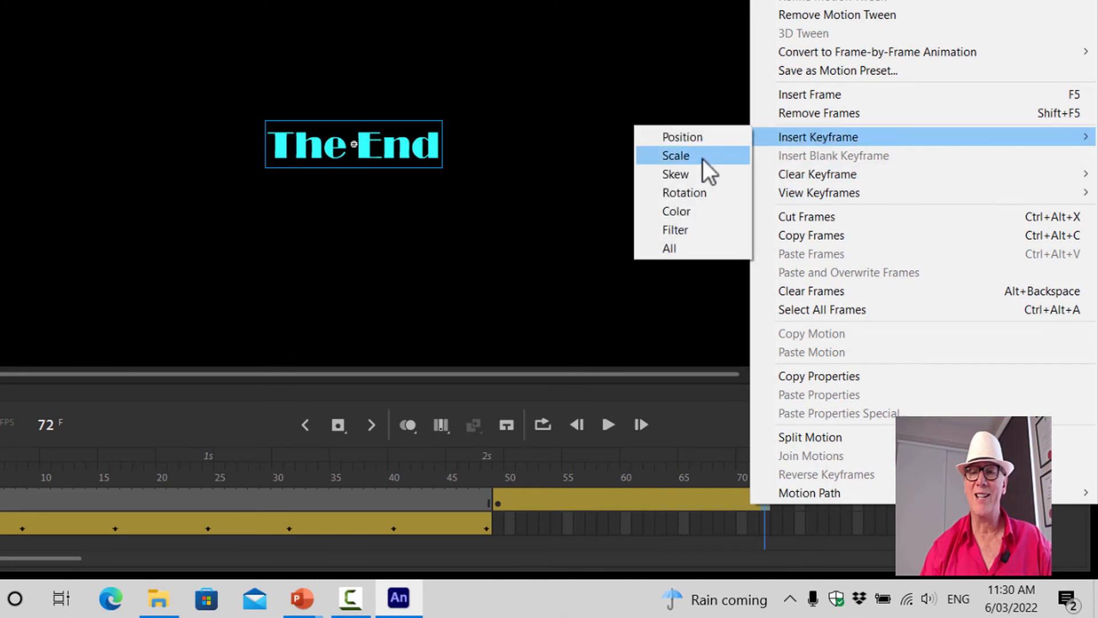
pyautogui.click(702, 159)
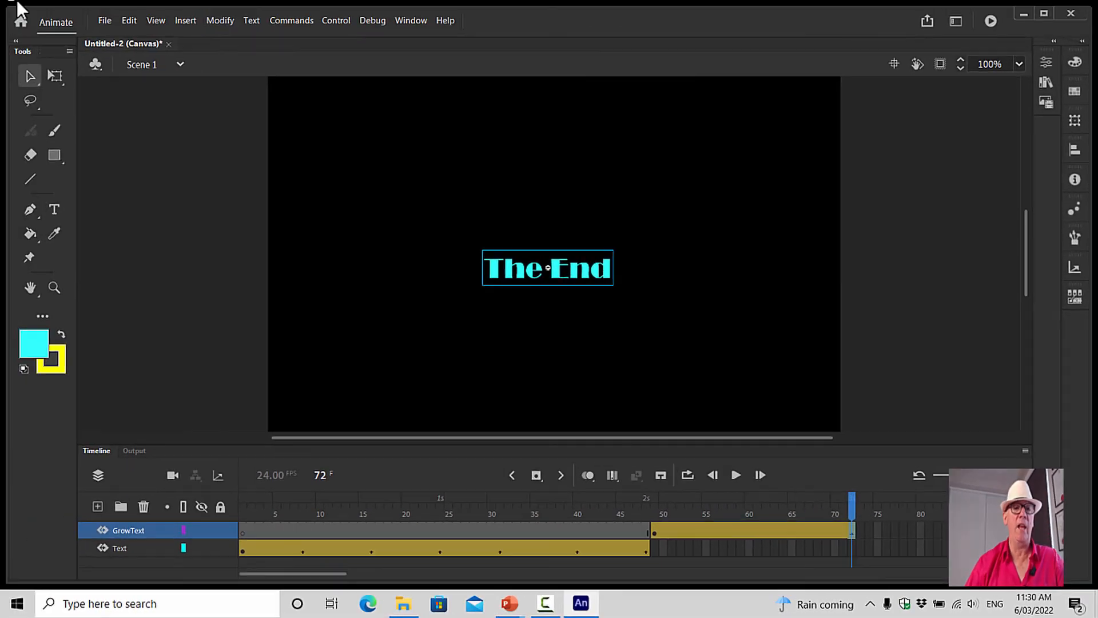
# At frame 72, enlarge "The End" to nearly fill the stage with Free Transform, nudge it slightly right, and preview the animation.
pyautogui.click(57, 77)
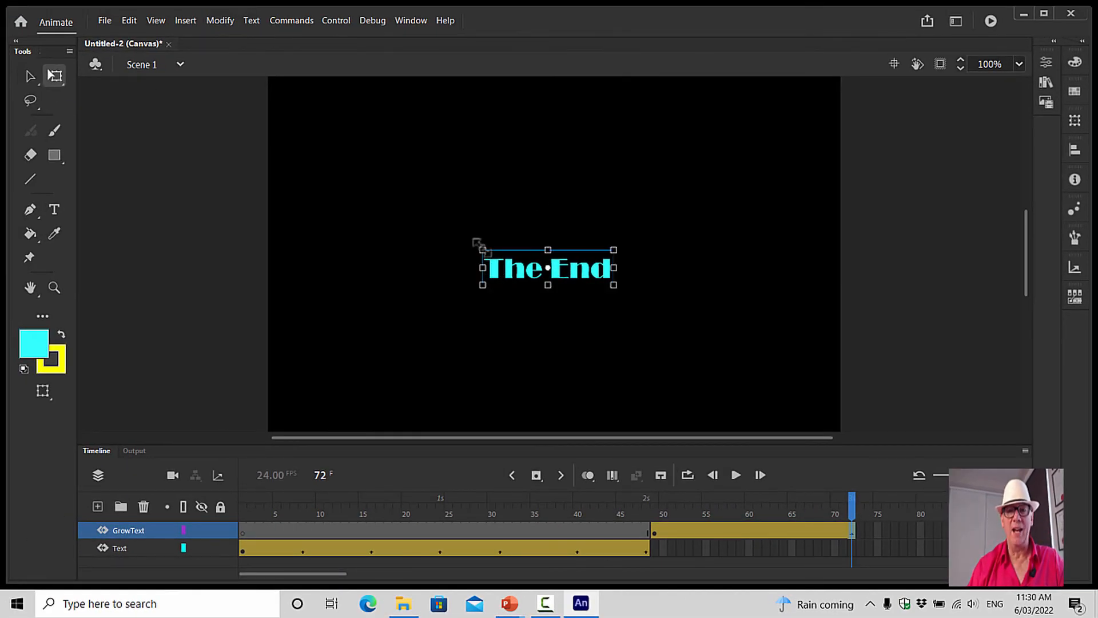
pyautogui.moveTo(478, 244); pyautogui.dragTo(305, 144)
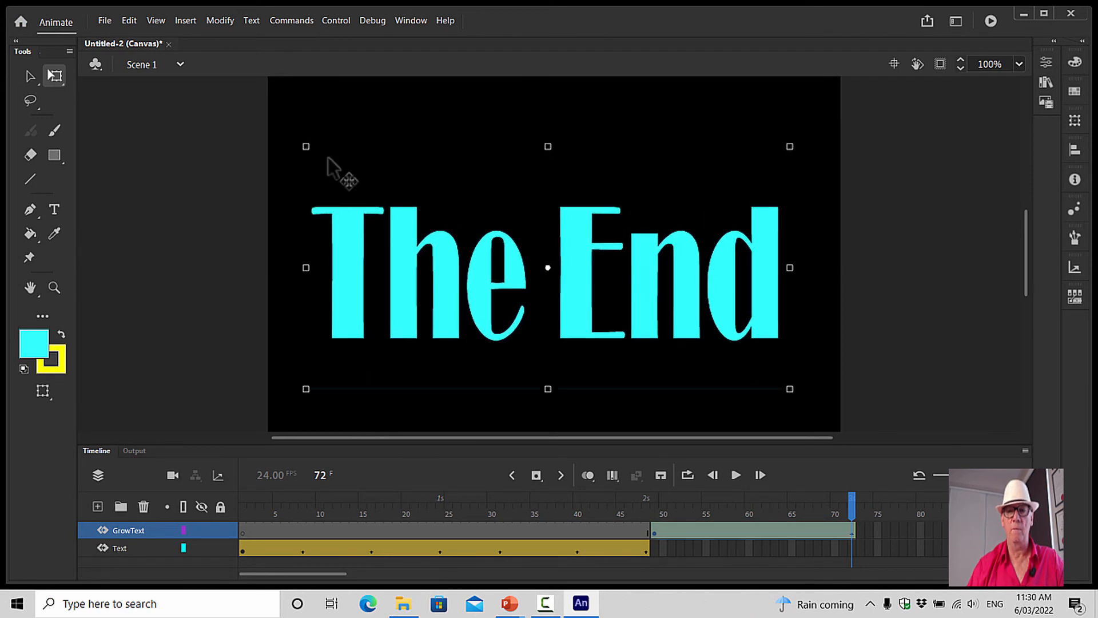
pyautogui.moveTo(584, 278)
pyautogui.mouseDown()
pyautogui.moveTo(585, 255)
pyautogui.moveTo(584, 275)
pyautogui.mouseUp()
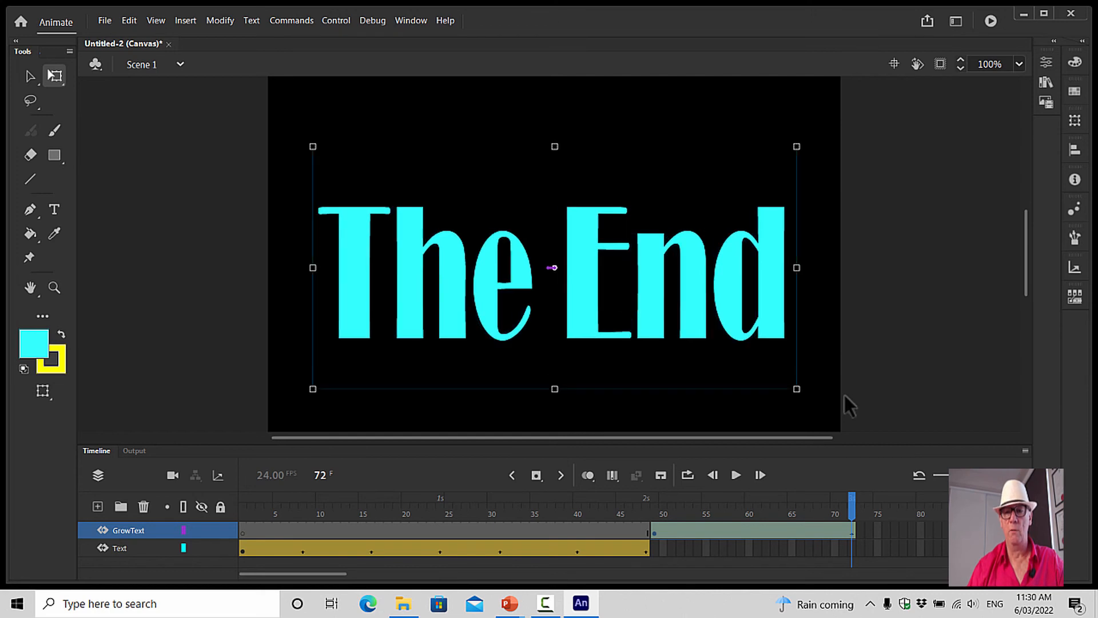
pyautogui.click(870, 362)
pyautogui.moveTo(849, 505); pyautogui.dragTo(651, 495)
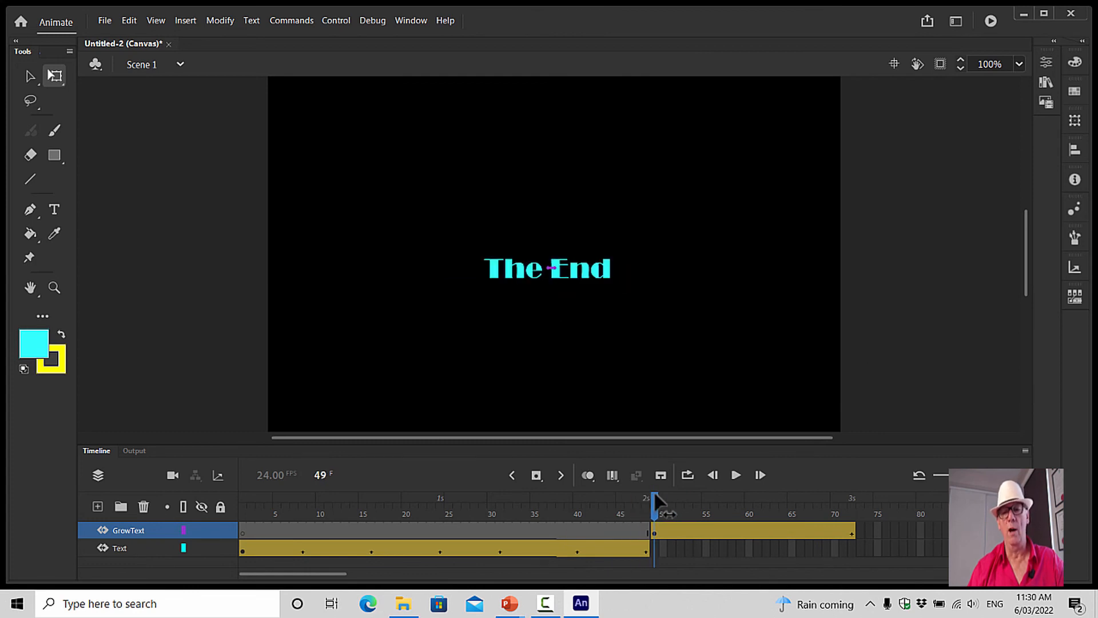
pyautogui.moveTo(654, 495); pyautogui.dragTo(863, 483)
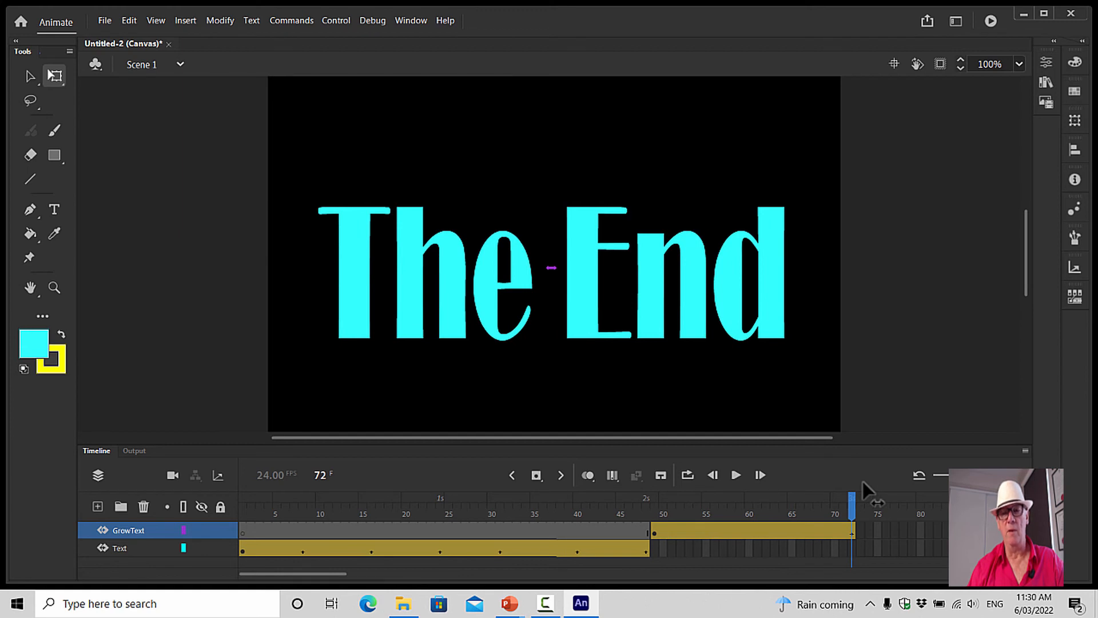
pyautogui.click(737, 474)
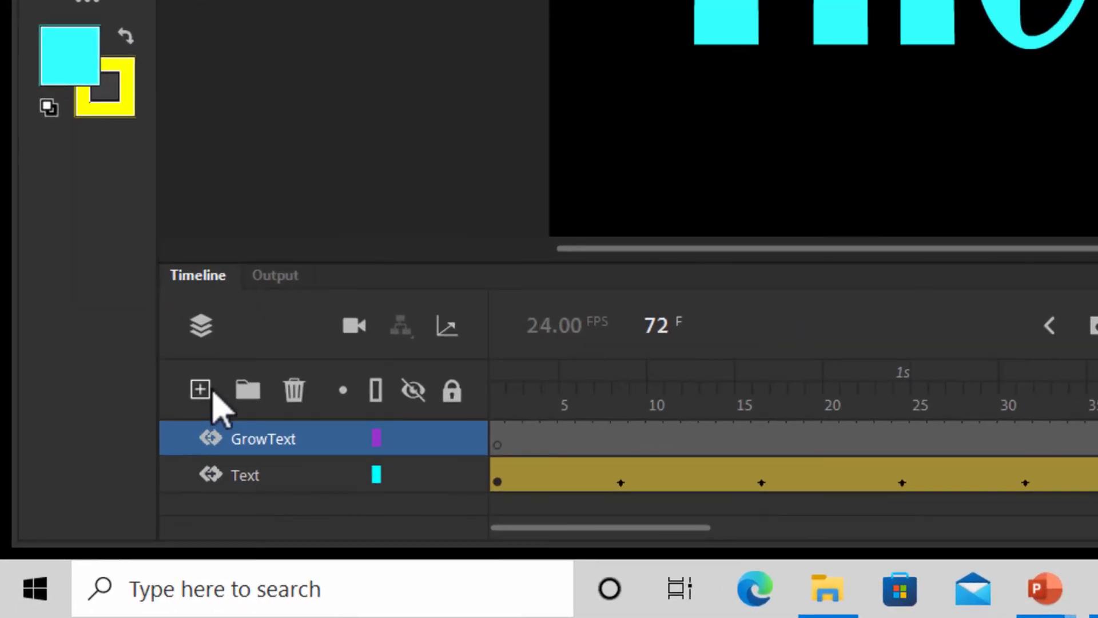
# Add a new layer above GrowText and name it PauseText.
pyautogui.click(201, 391)
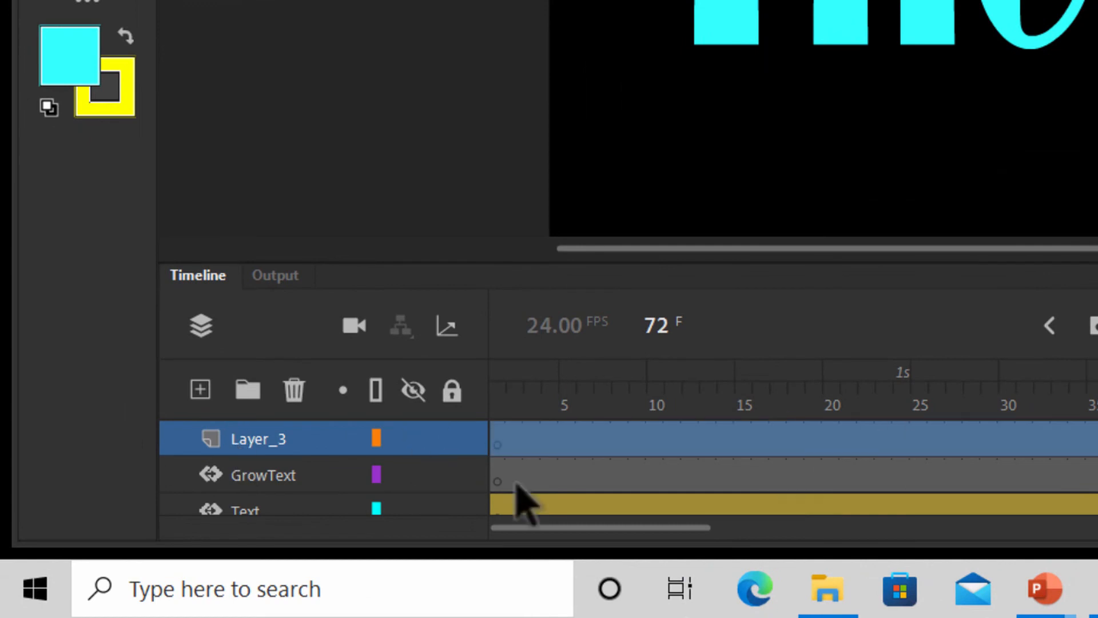
pyautogui.doubleClick(275, 439)
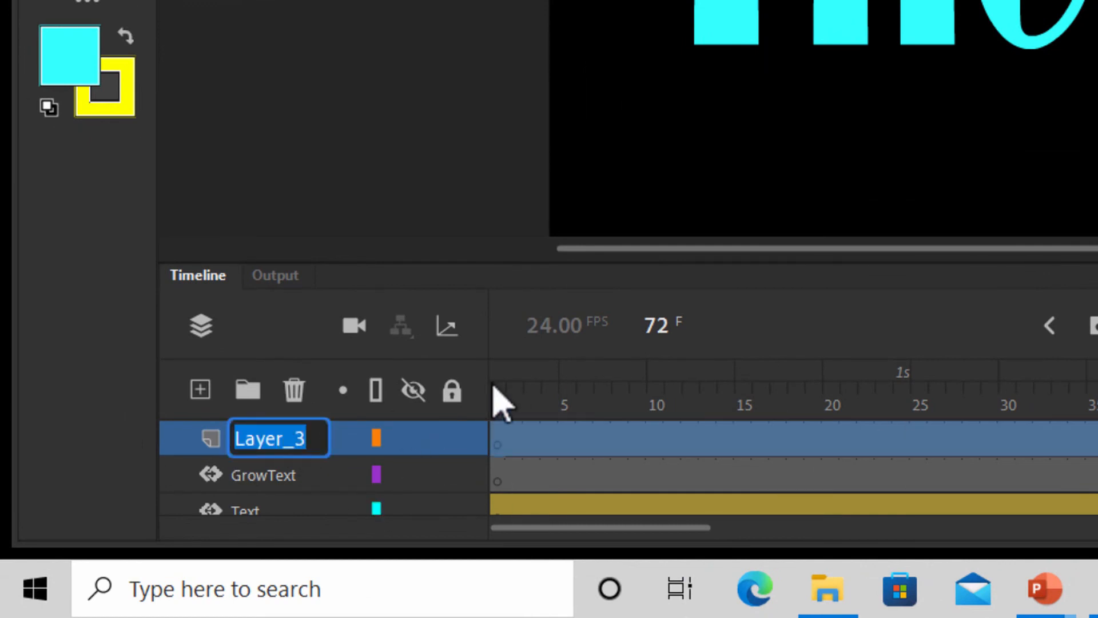
pyautogui.press('BackSpace')
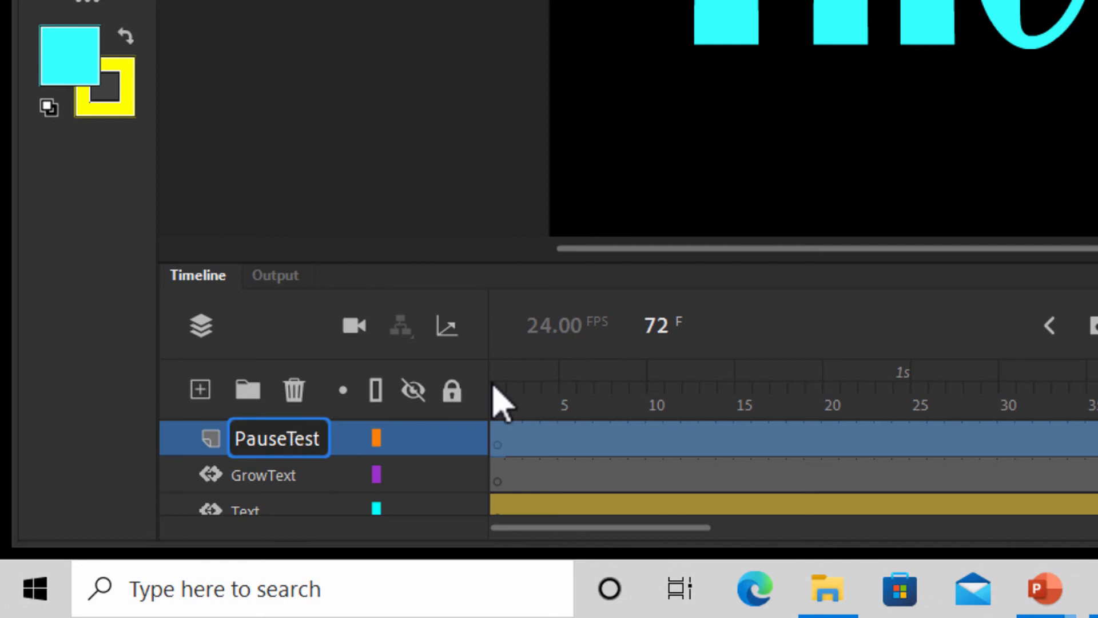
pyautogui.write('PauseTest')
pyautogui.press('BackSpace')
pyautogui.press('BackSpace')
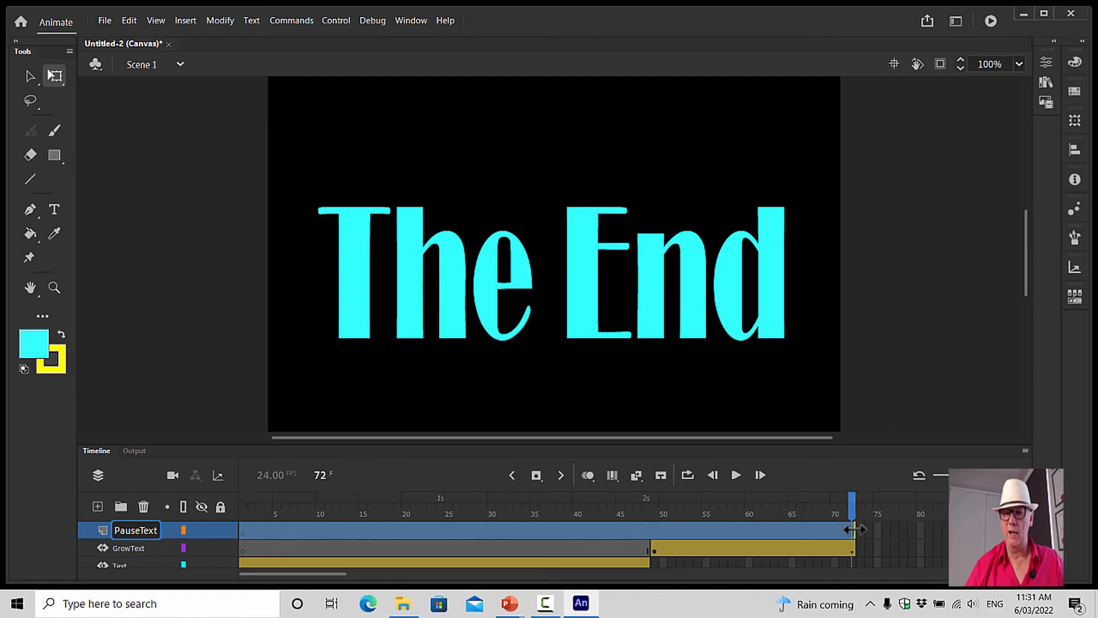
pyautogui.press('Return')
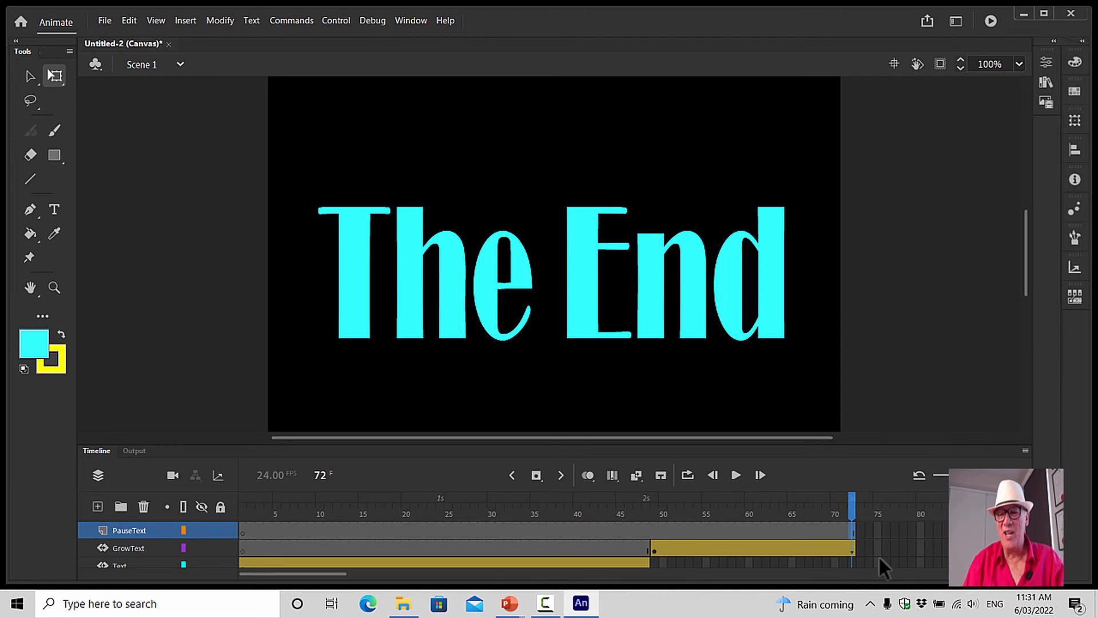
# Copy the enlarged "The End" from GrowText's frame 72 and paste it in place in a new blank keyframe at PauseText's frame 73.
pyautogui.click(850, 548)
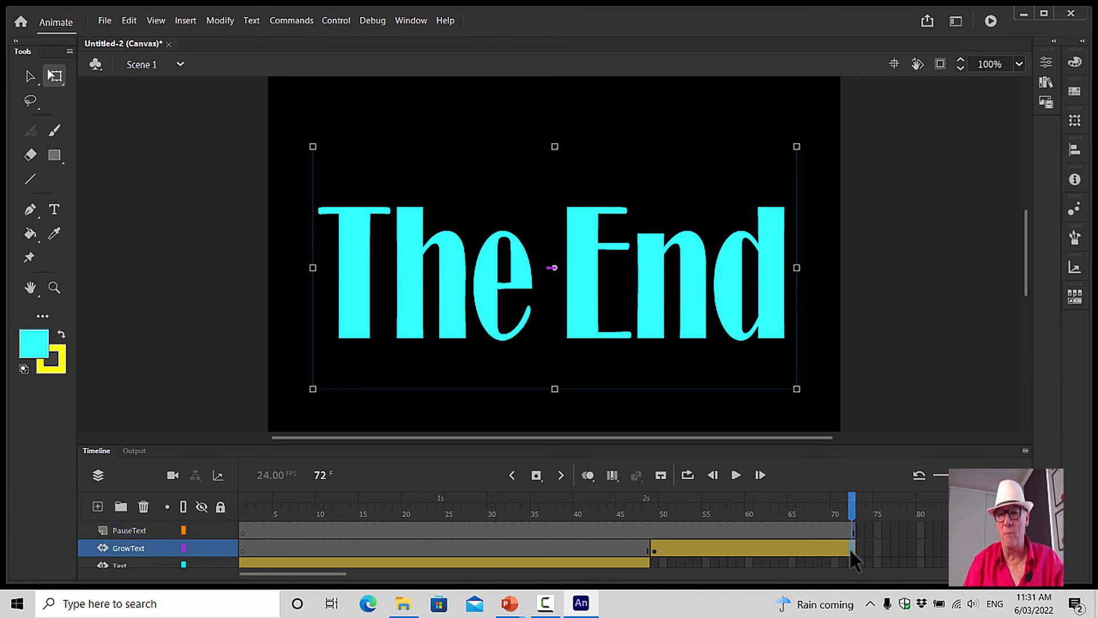
pyautogui.rightClick(668, 261)
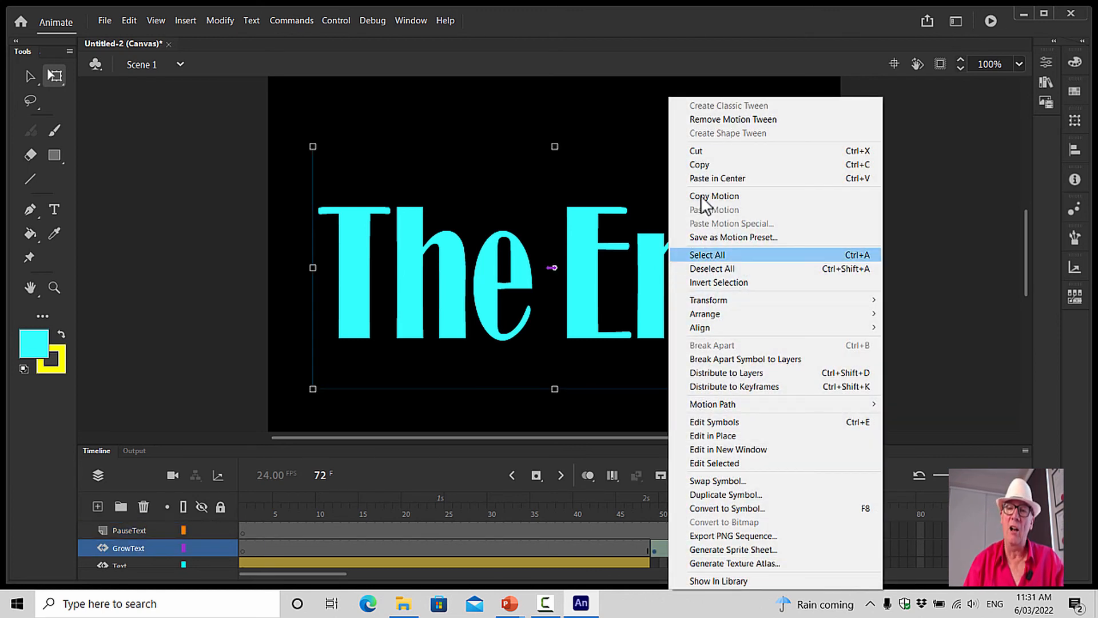
pyautogui.click(710, 164)
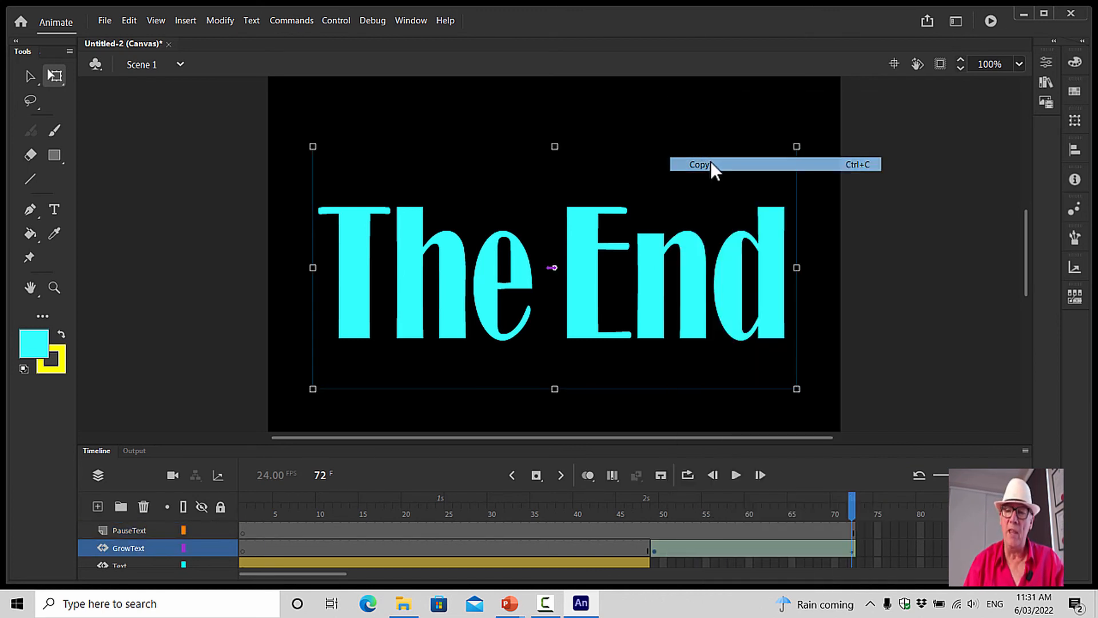
pyautogui.click(860, 532)
pyautogui.rightClick(859, 532)
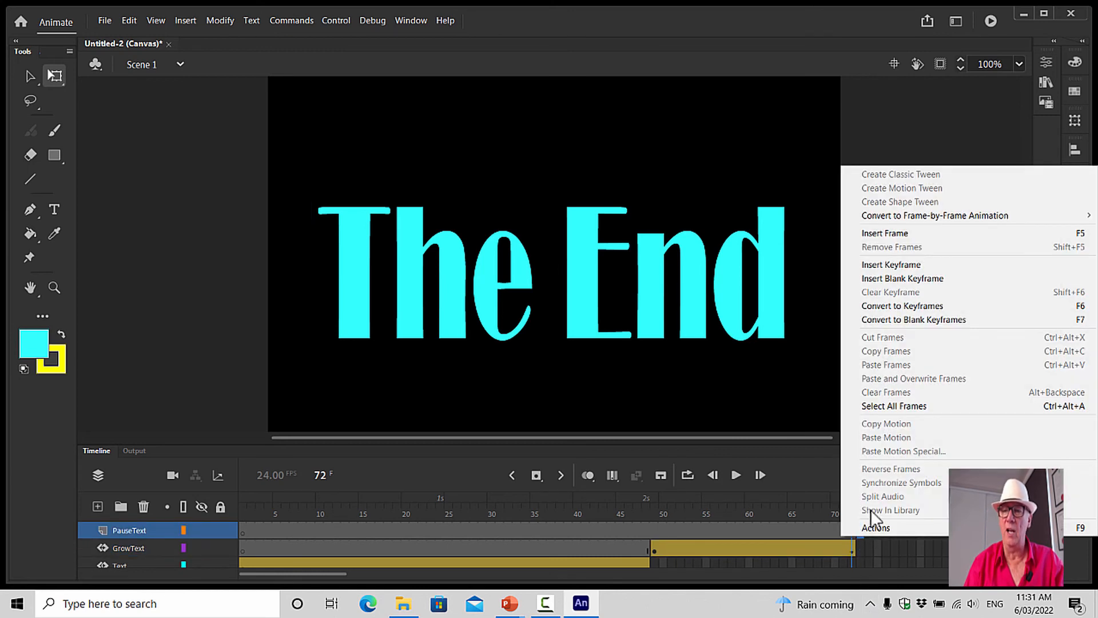
pyautogui.click(900, 279)
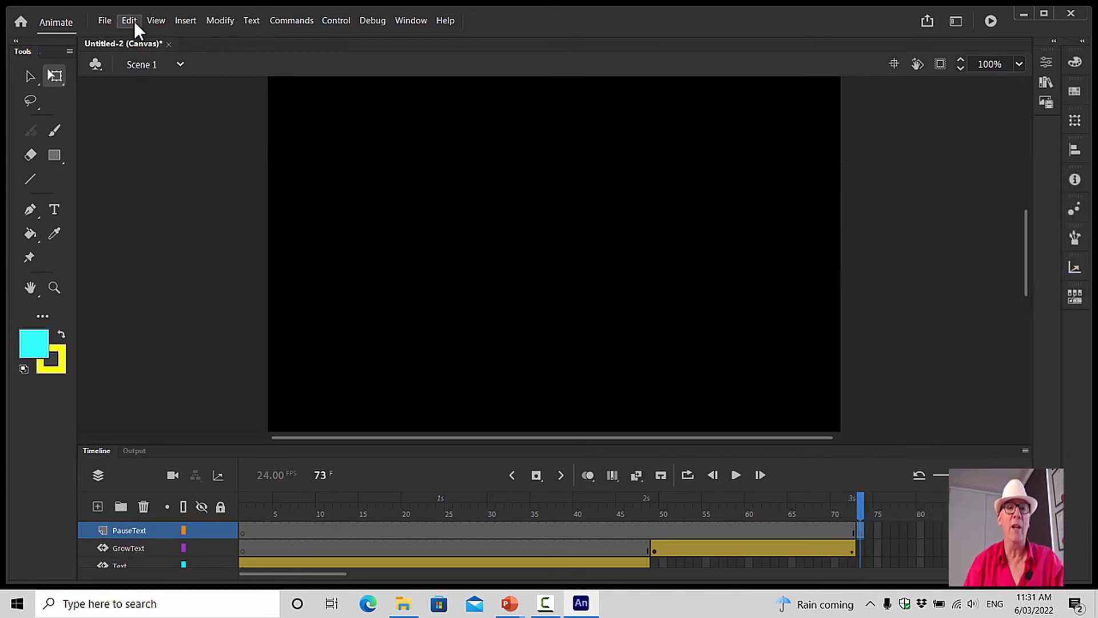
pyautogui.click(129, 21)
pyautogui.click(183, 110)
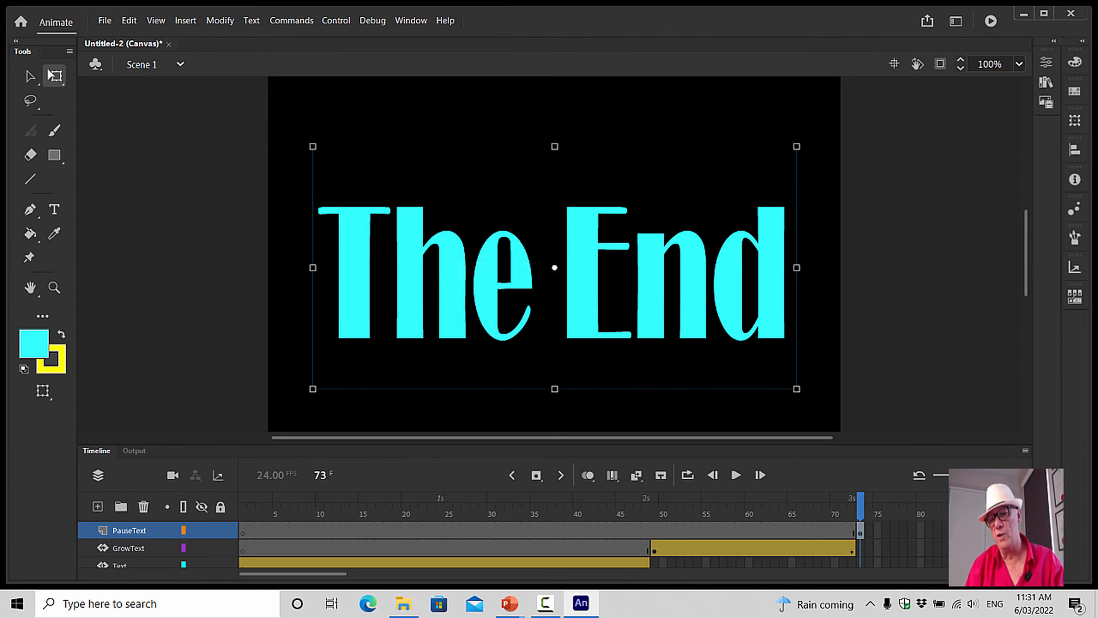
# Extend the PauseText layer from frame 73 so the enlarged text holds through frame 84, and scrub through the pause.
pyautogui.hotkey('ctrl', 'shift', 'a')
pyautogui.rightClick(870, 532)
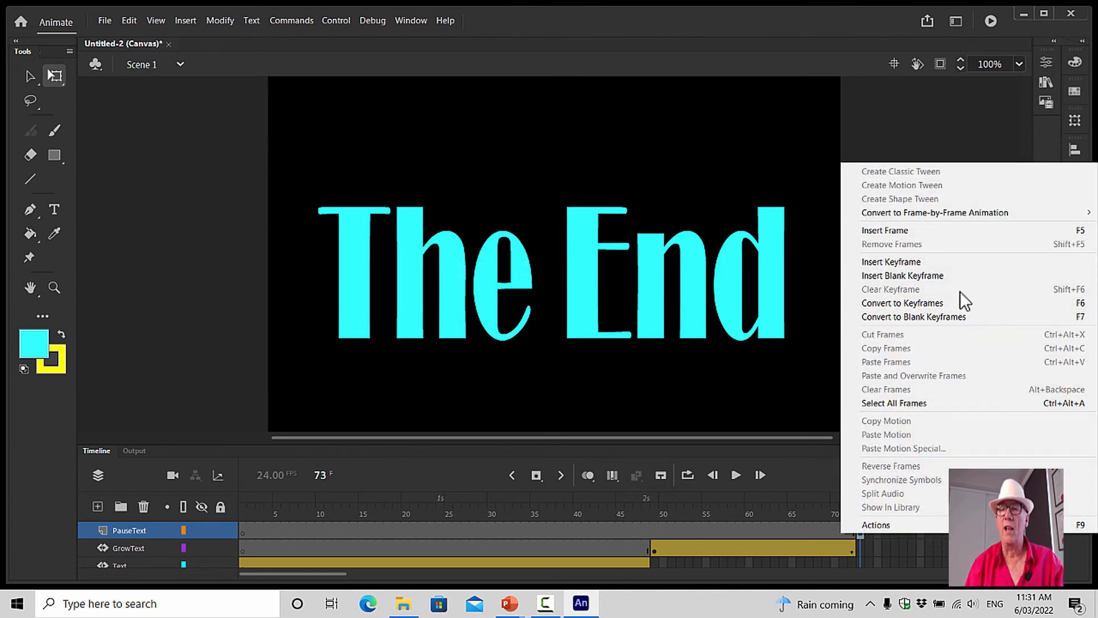
pyautogui.click(920, 265)
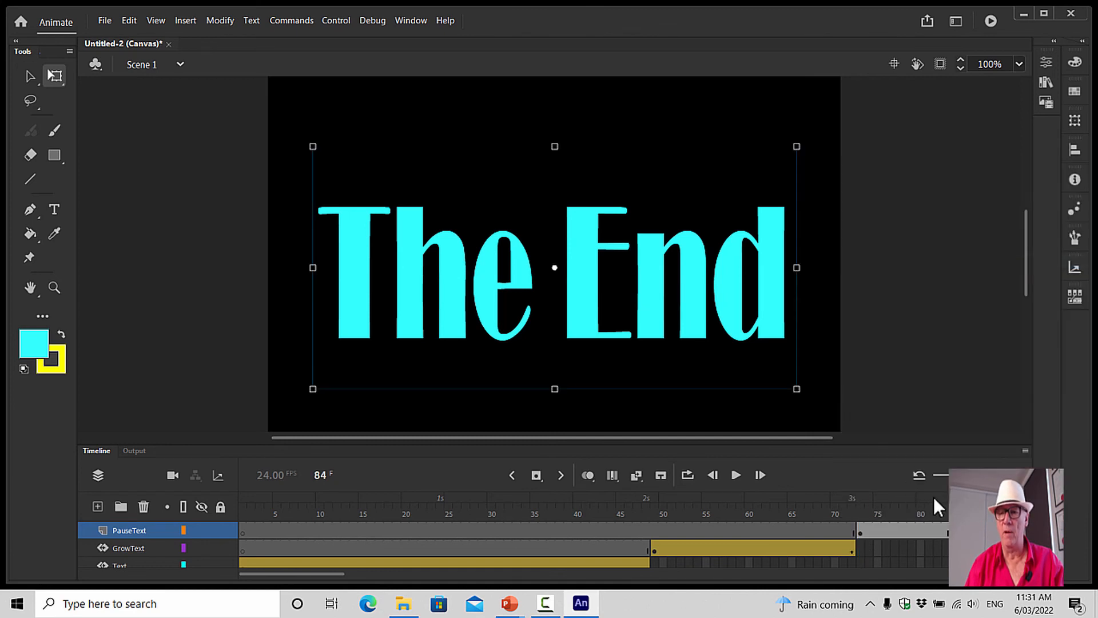
pyautogui.moveTo(853, 501); pyautogui.dragTo(904, 502)
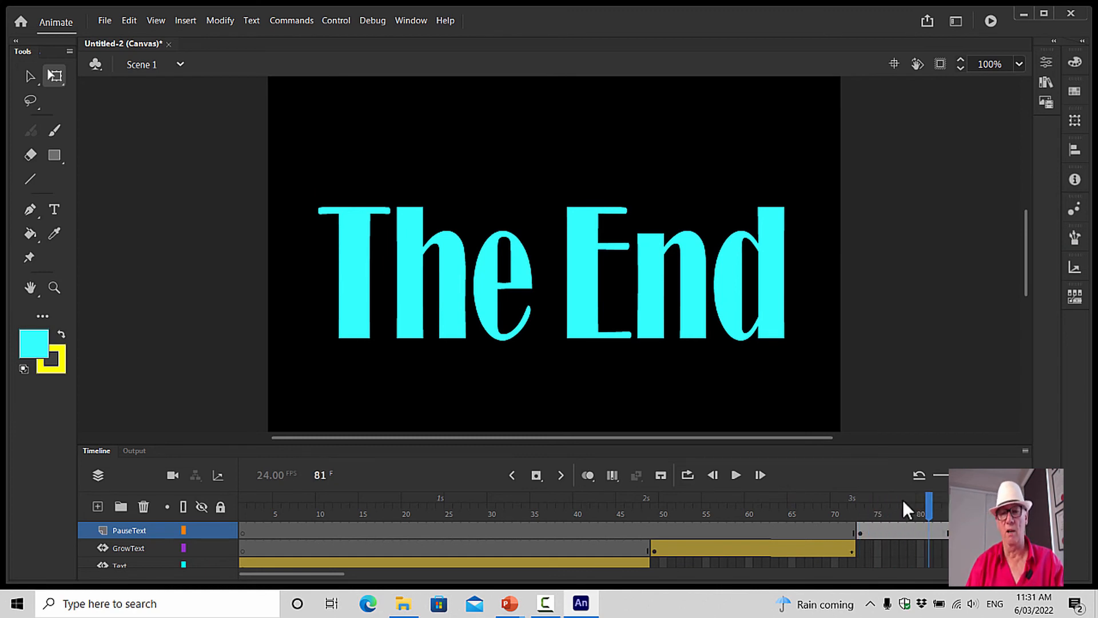
# Play the animation in the timeline and open the animated GIF export.
pyautogui.click(736, 475)
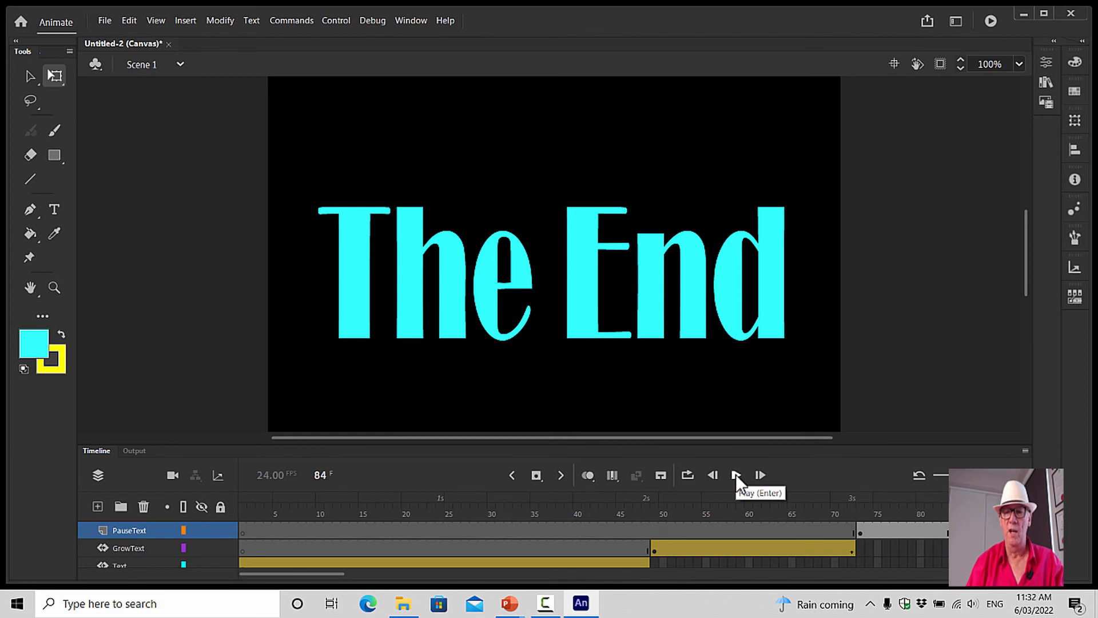
pyautogui.click(735, 474)
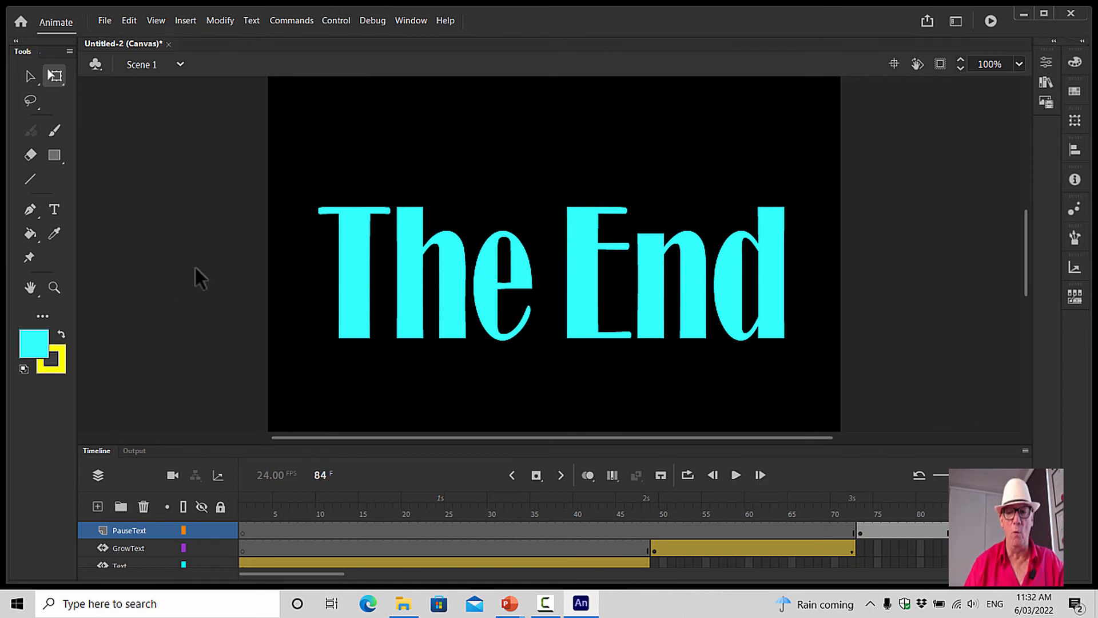
pyautogui.click(107, 21)
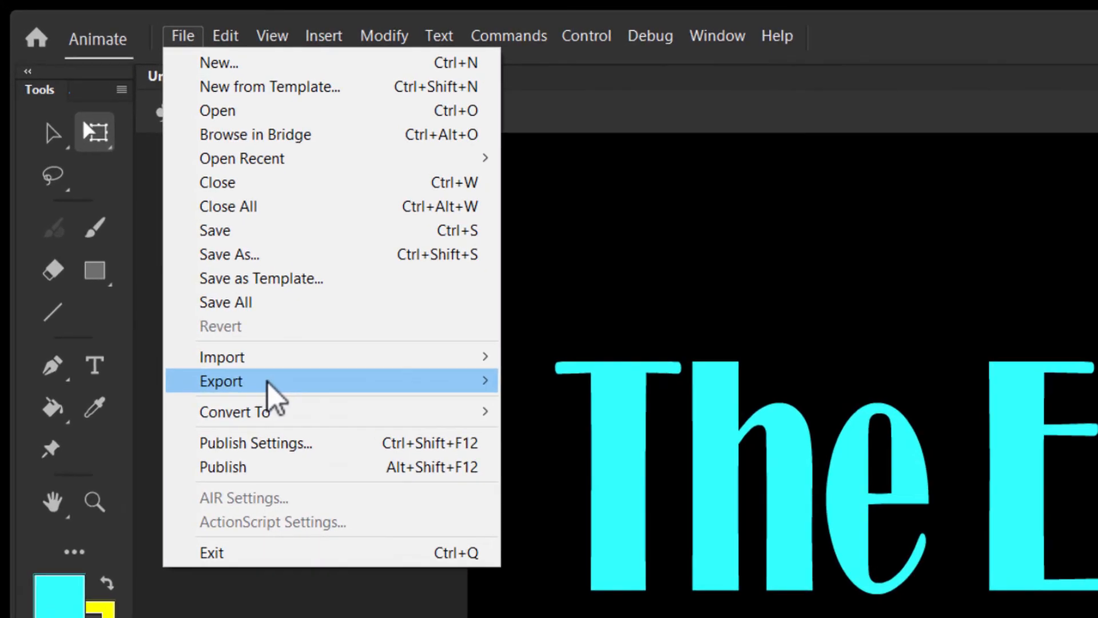
pyautogui.moveTo(402, 380)
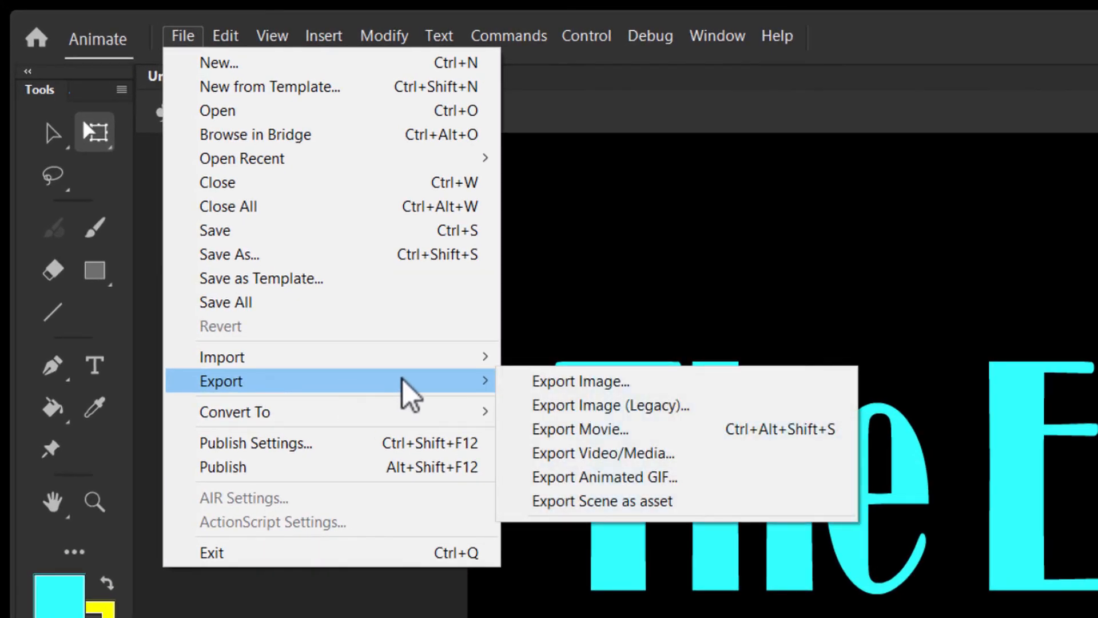
pyautogui.click(625, 478)
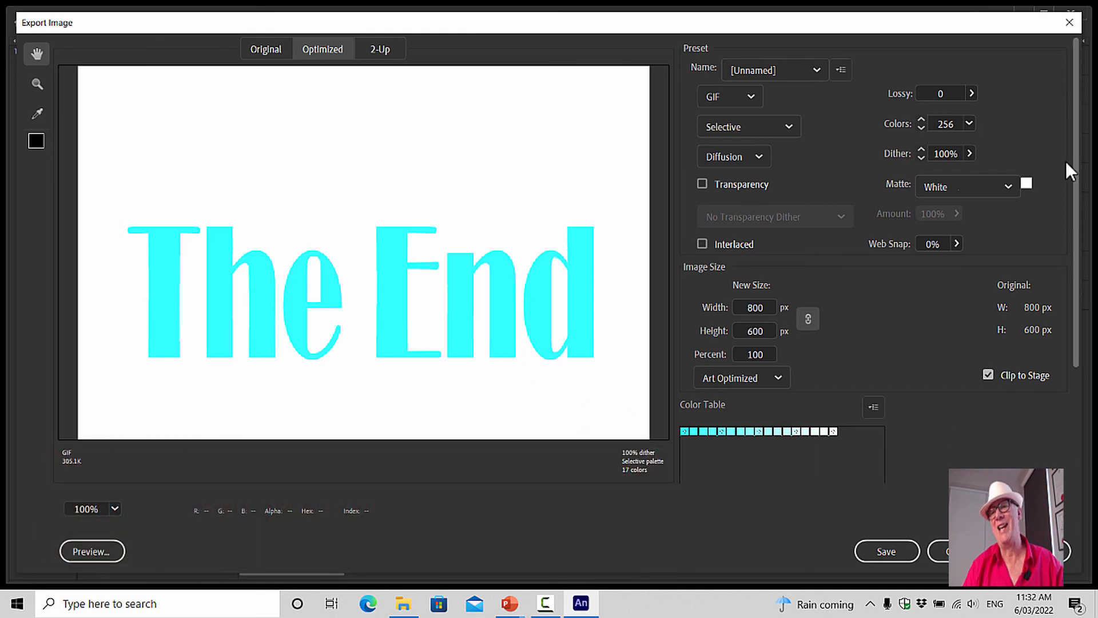
# Set the animated GIF's looping to Once.
pyautogui.moveTo(1077, 86); pyautogui.dragTo(1093, 54)
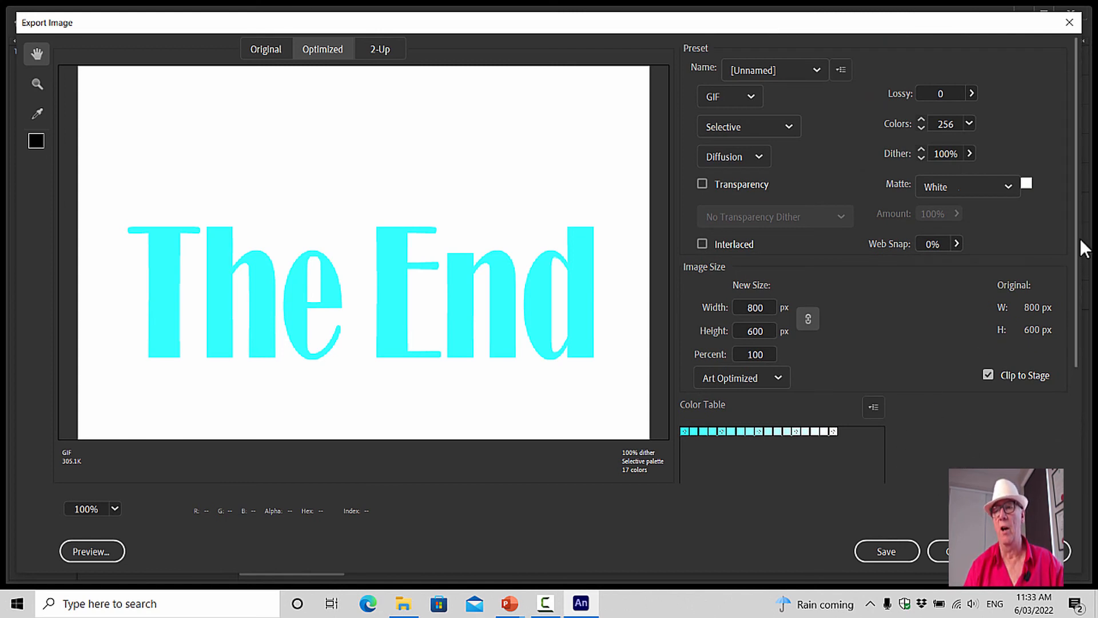
pyautogui.scroll(-2, 1083, 251)
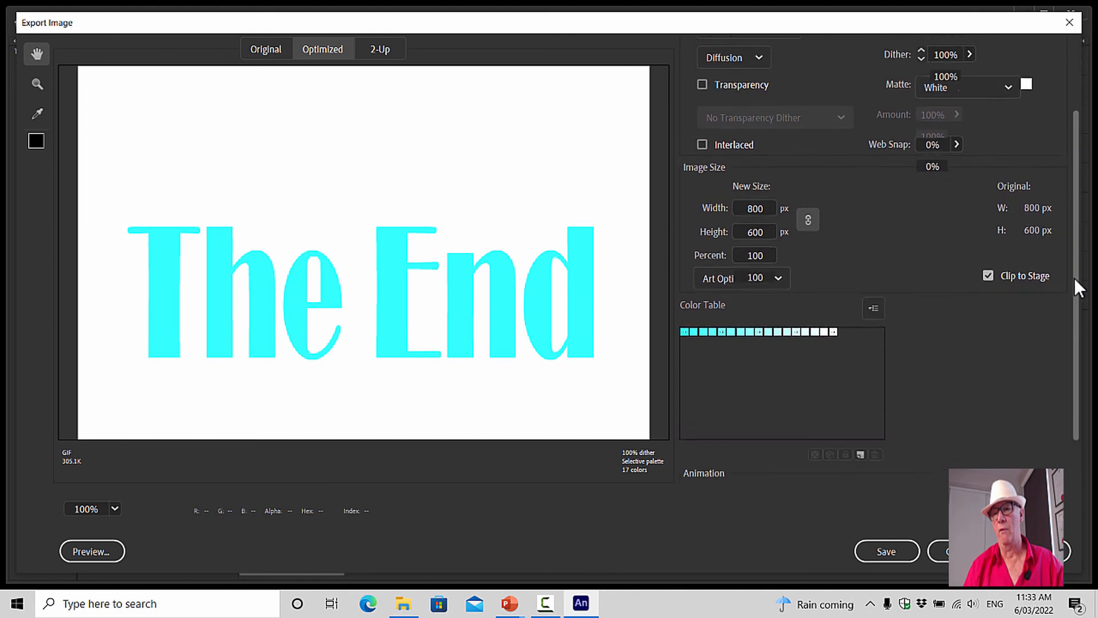
pyautogui.moveTo(1074, 286); pyautogui.dragTo(1072, 504)
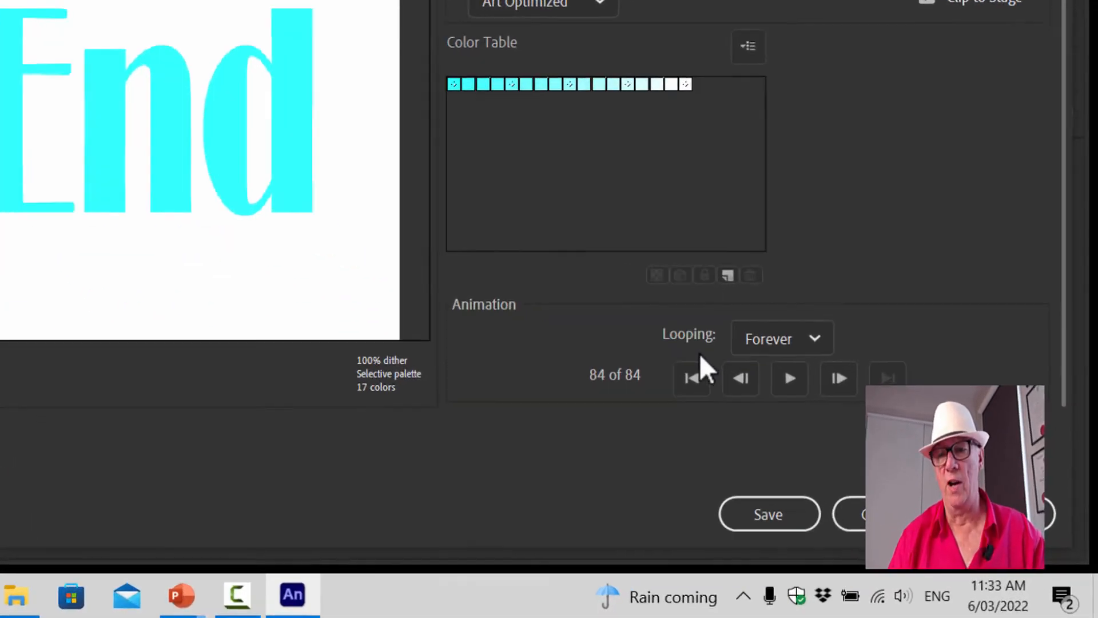
pyautogui.click(821, 335)
pyautogui.click(802, 351)
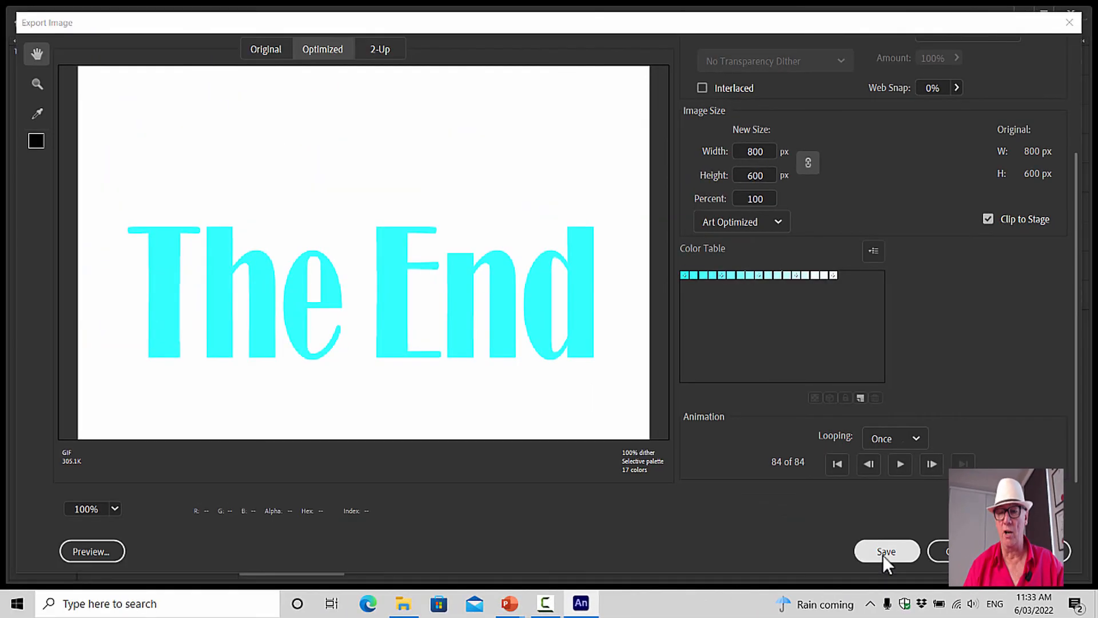
# Start saving the GIF and browse on drive D: to PW of ICT > Animate Flash > L09_Text_Spin_Motion_Tween.
pyautogui.click(658, 484)
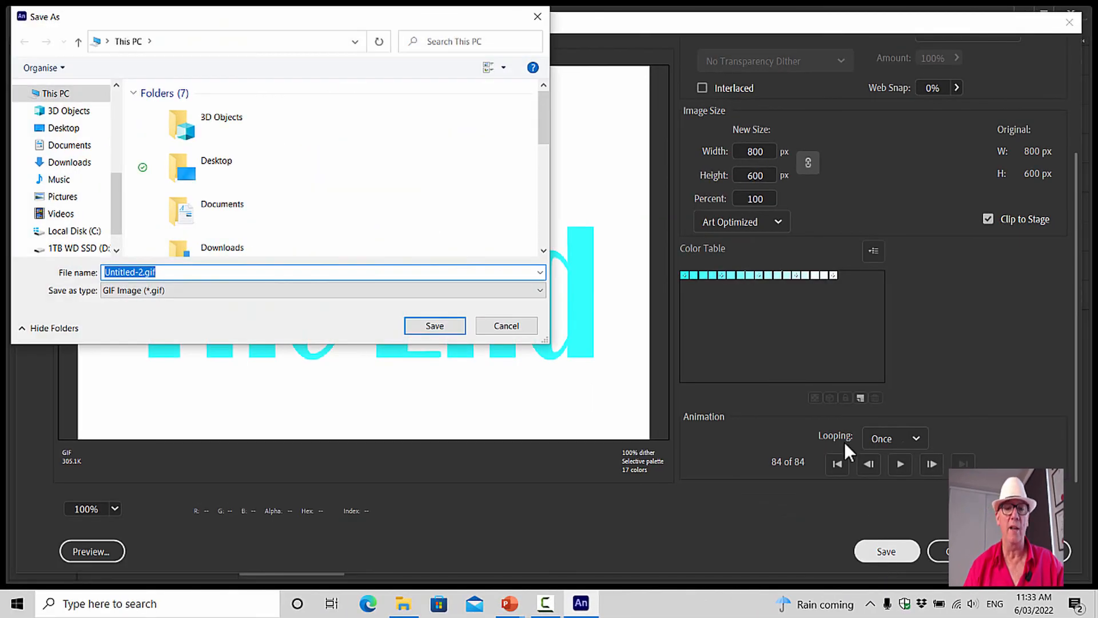
pyautogui.click(77, 249)
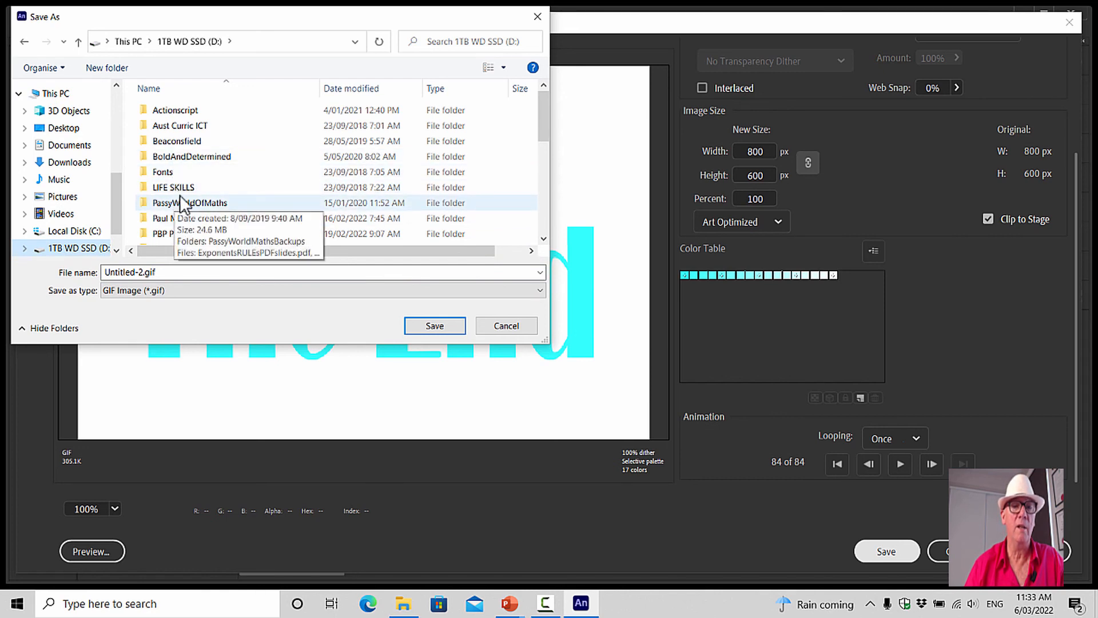
pyautogui.scroll(-2, 174, 200)
pyautogui.doubleClick(183, 160)
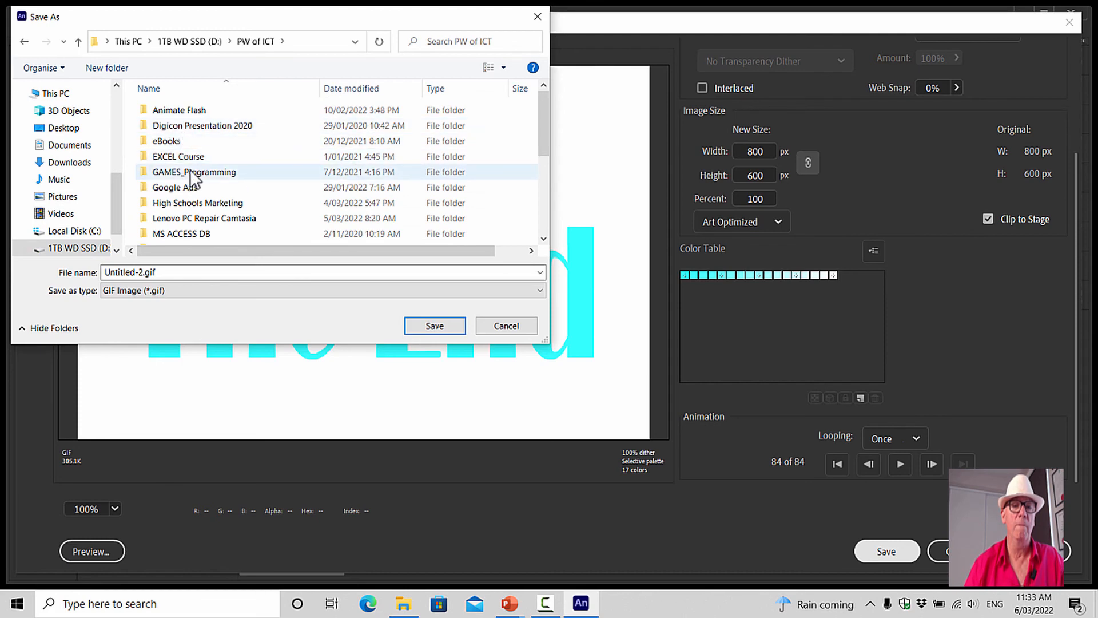
pyautogui.doubleClick(189, 112)
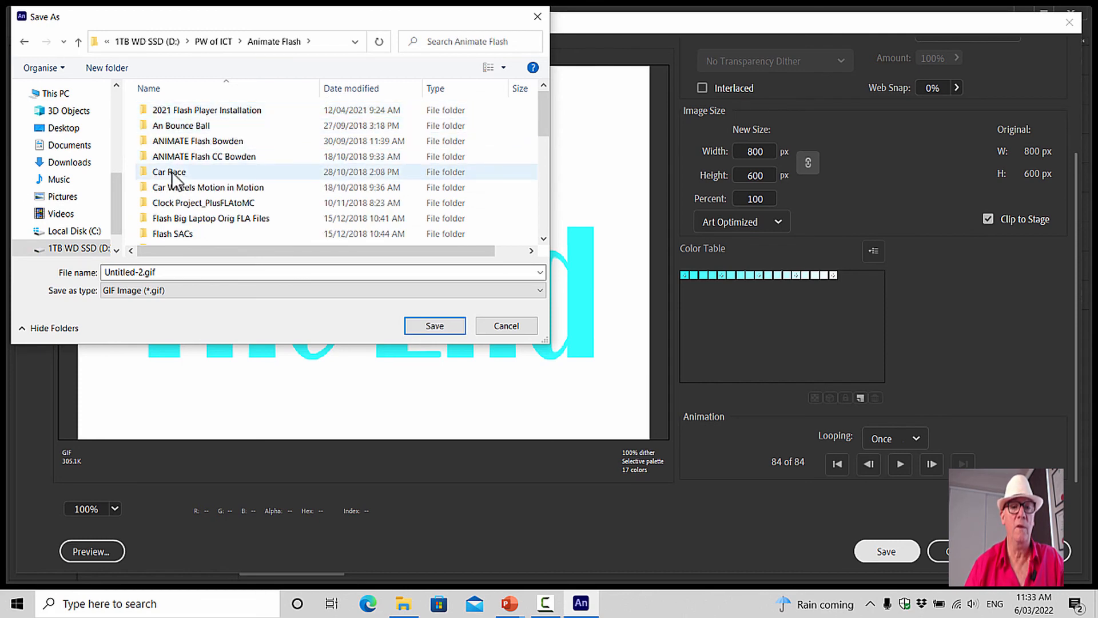
pyautogui.scroll(-3, 171, 171)
pyautogui.scroll(-2, 172, 175)
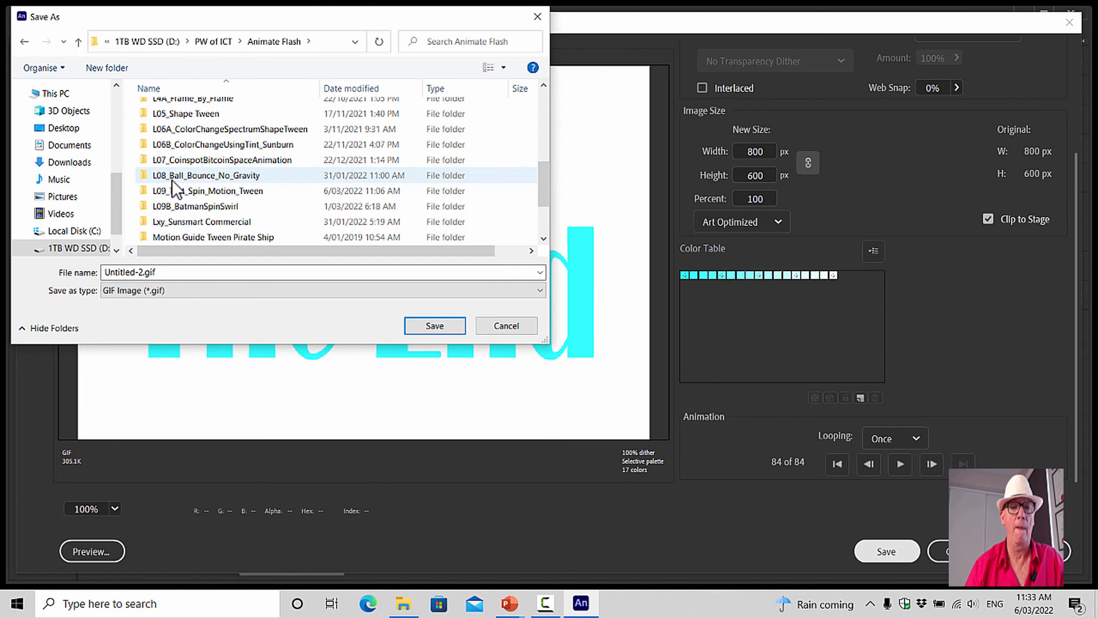
pyautogui.doubleClick(178, 190)
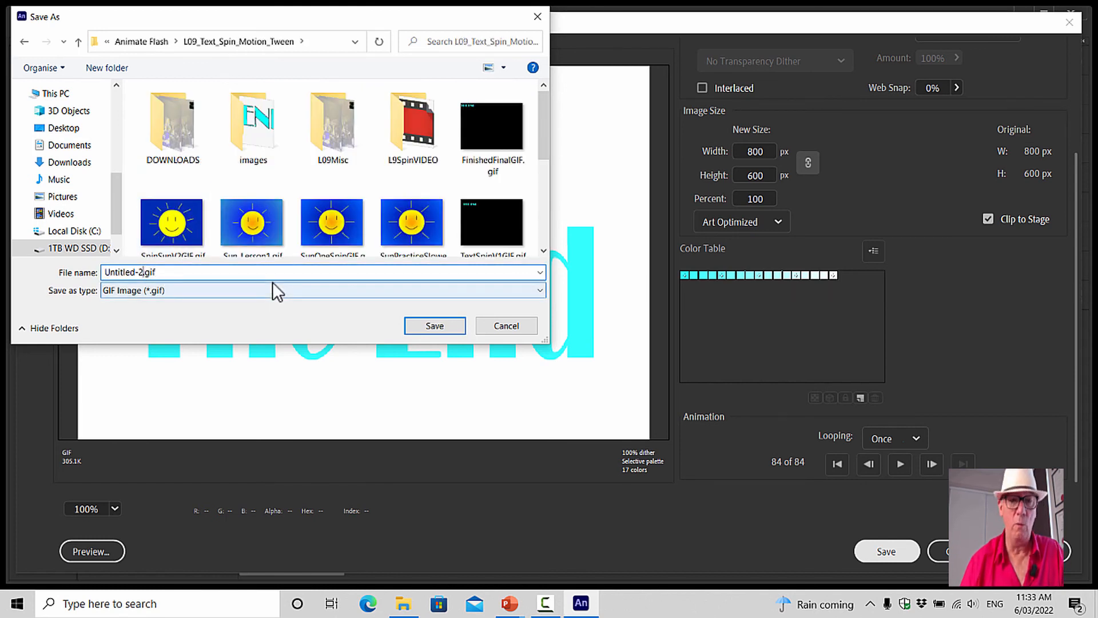
# Name the GIF TheEndONCE, decline to replace the existing file, and save it as TheEndONCE2.gif instead.
pyautogui.press('BackSpace')
pyautogui.press('BackSpace')
pyautogui.press('BackSpace')
pyautogui.press('BackSpace')
pyautogui.press('BackSpace')
pyautogui.press('BackSpace')
pyautogui.press('BackSpace')
pyautogui.press('BackSpace')
pyautogui.press('BackSpace')
pyautogui.press('BackSpace')
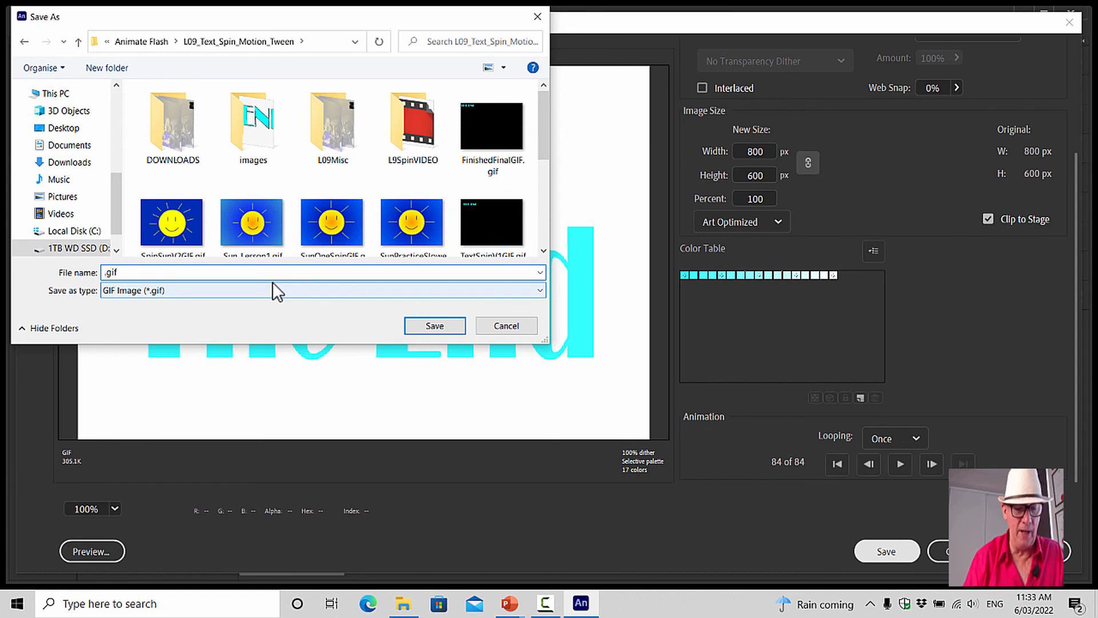
pyautogui.write('TheEndONCE')
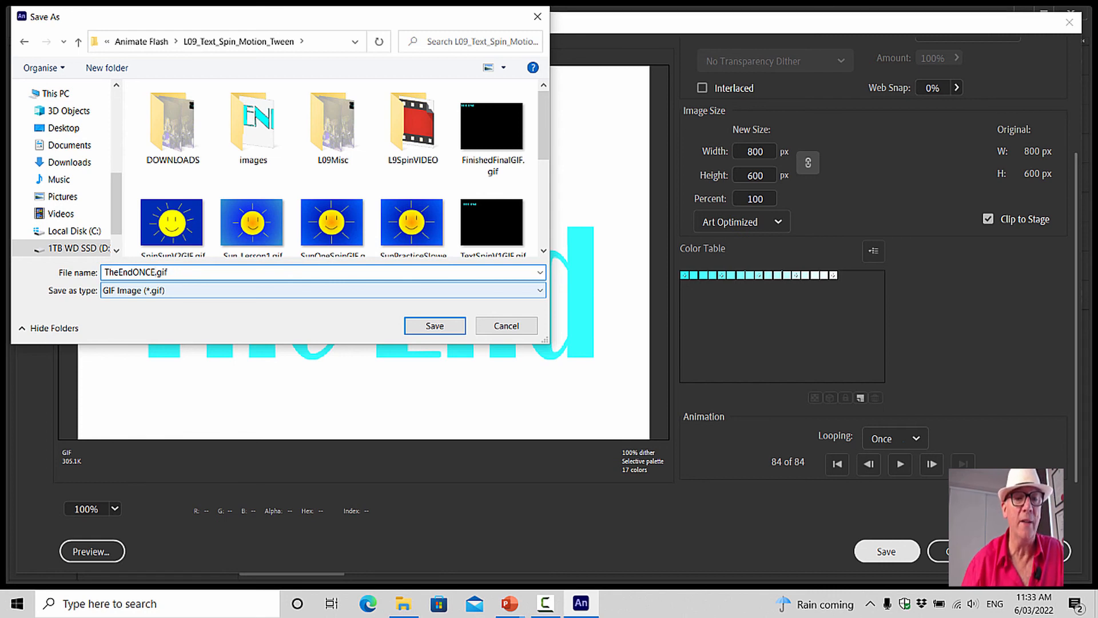
pyautogui.click(436, 323)
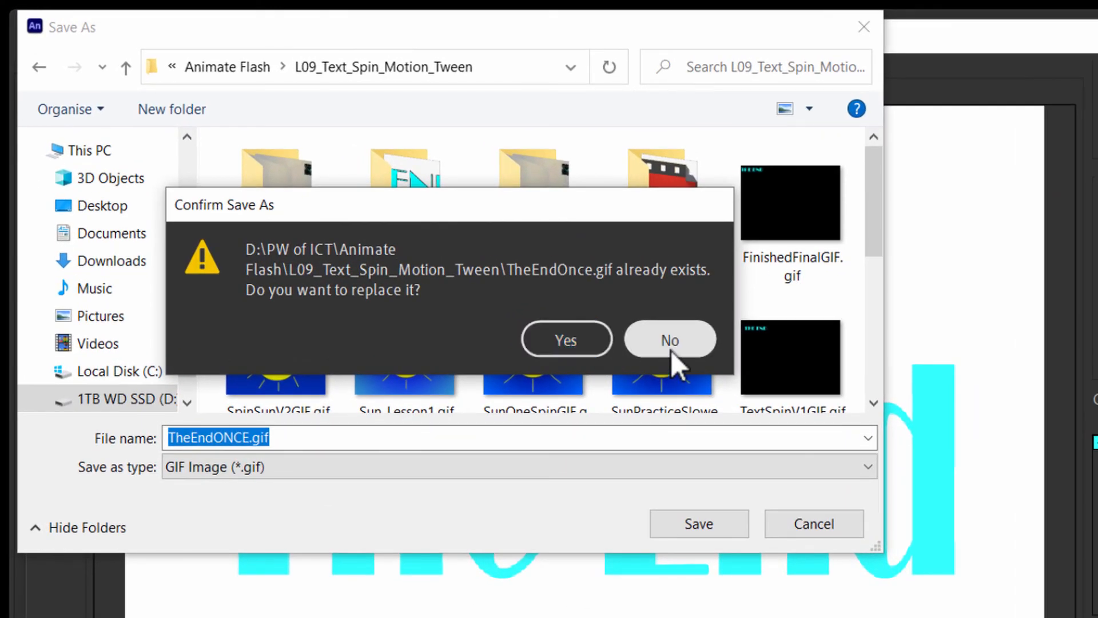
pyautogui.click(670, 347)
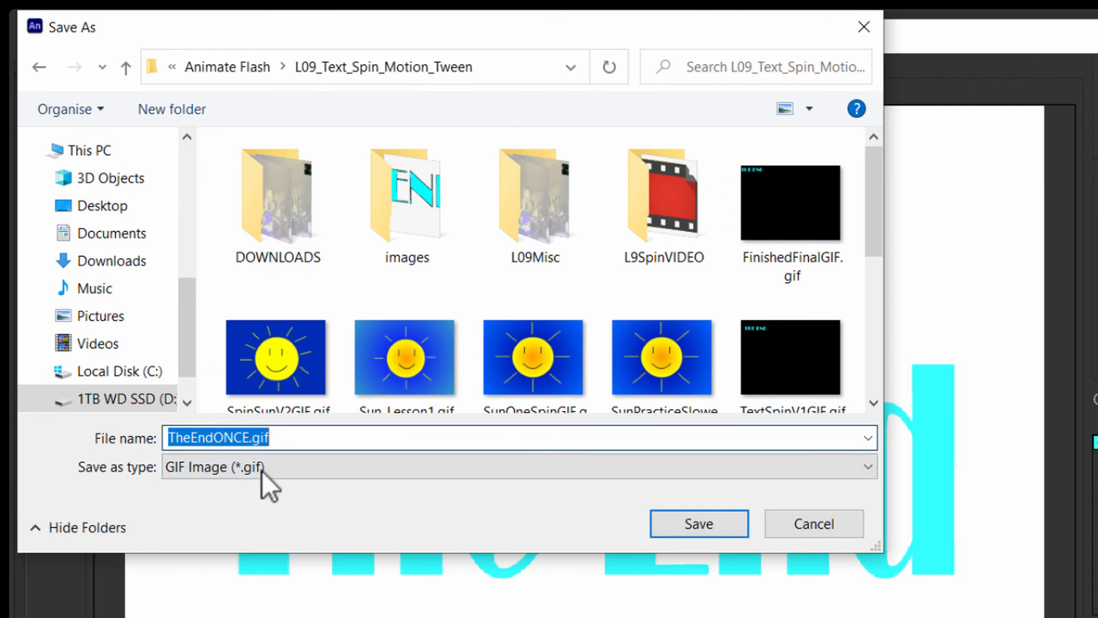
pyautogui.click(252, 437)
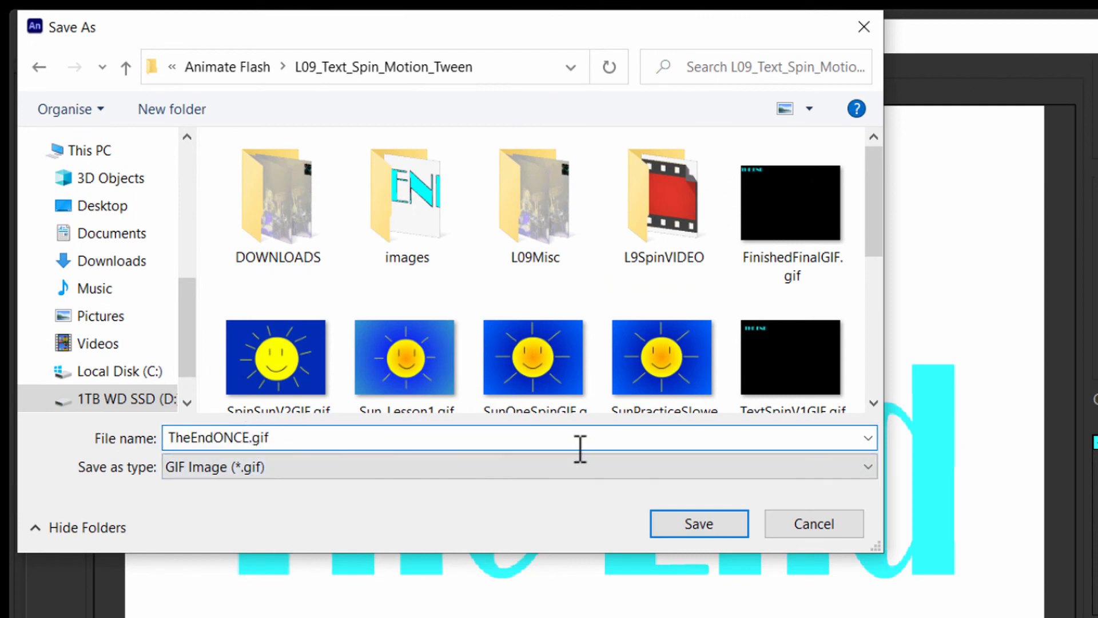
pyautogui.click(746, 522)
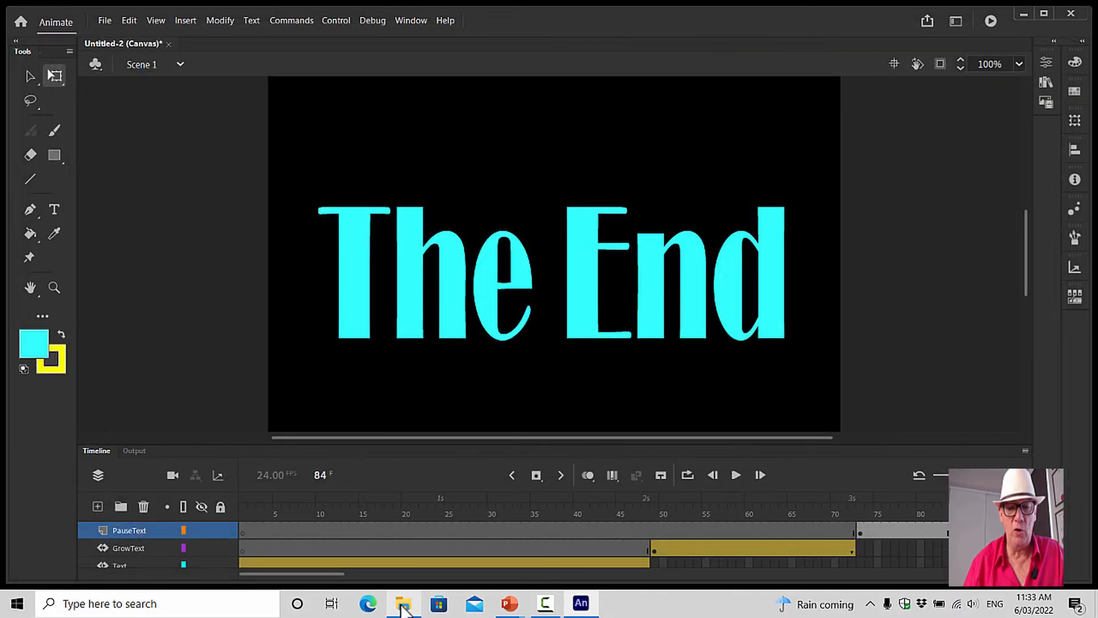
# Switch to File Explorer, view TheEndONCE2.gif from the L09_Text_Spin_Motion_Tween folder, and return to Animate.
pyautogui.click(403, 605)
pyautogui.scroll(-8, 425, 277)
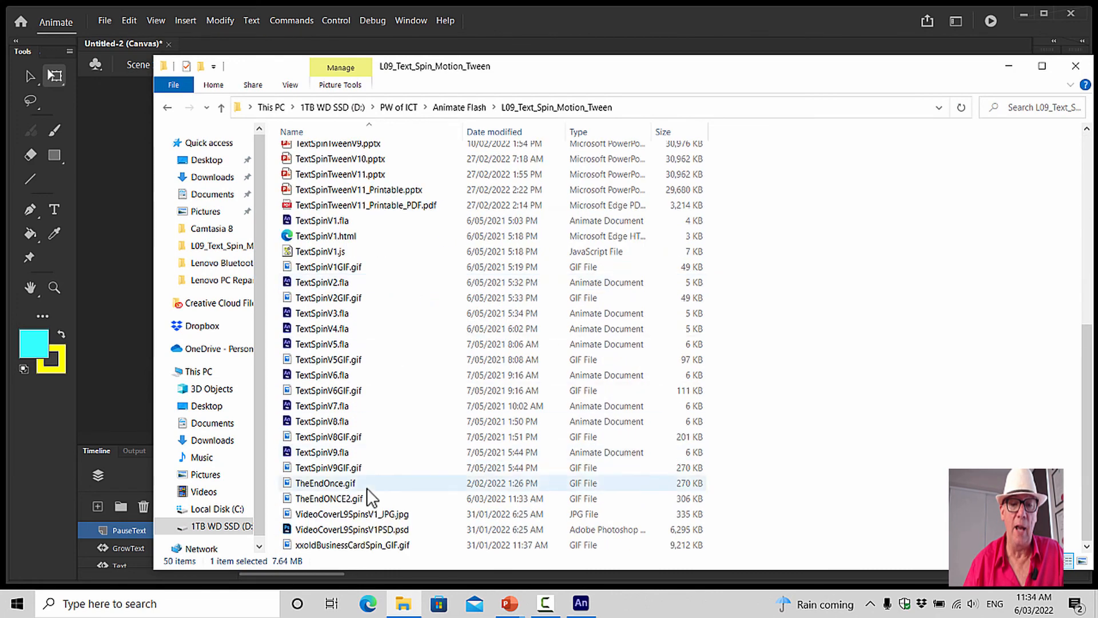
pyautogui.doubleClick(339, 497)
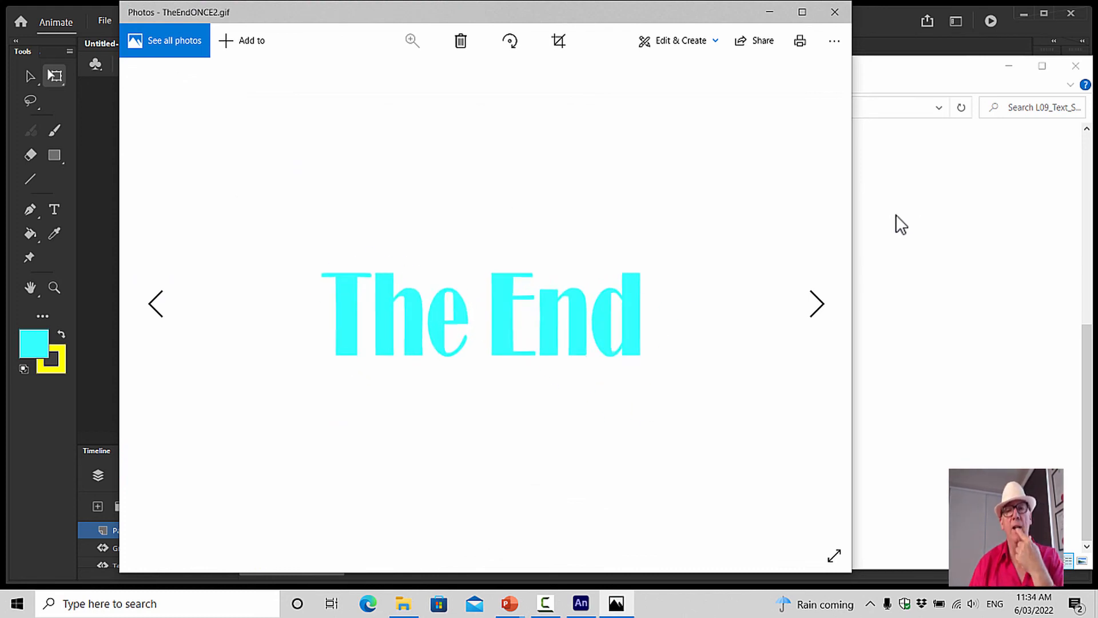
pyautogui.click(832, 13)
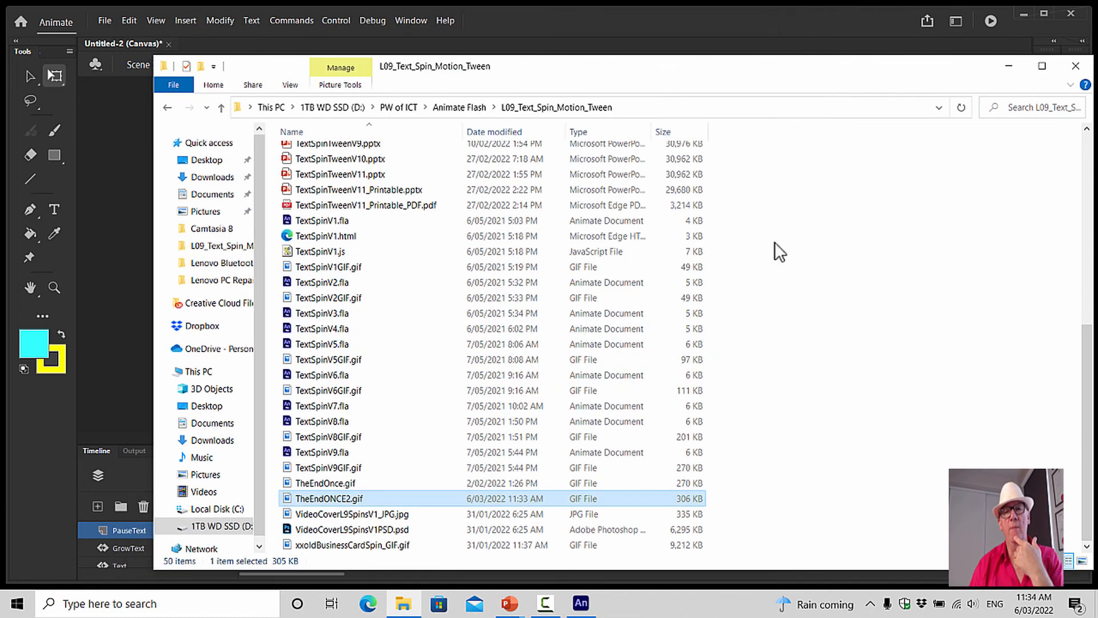
pyautogui.click(1001, 71)
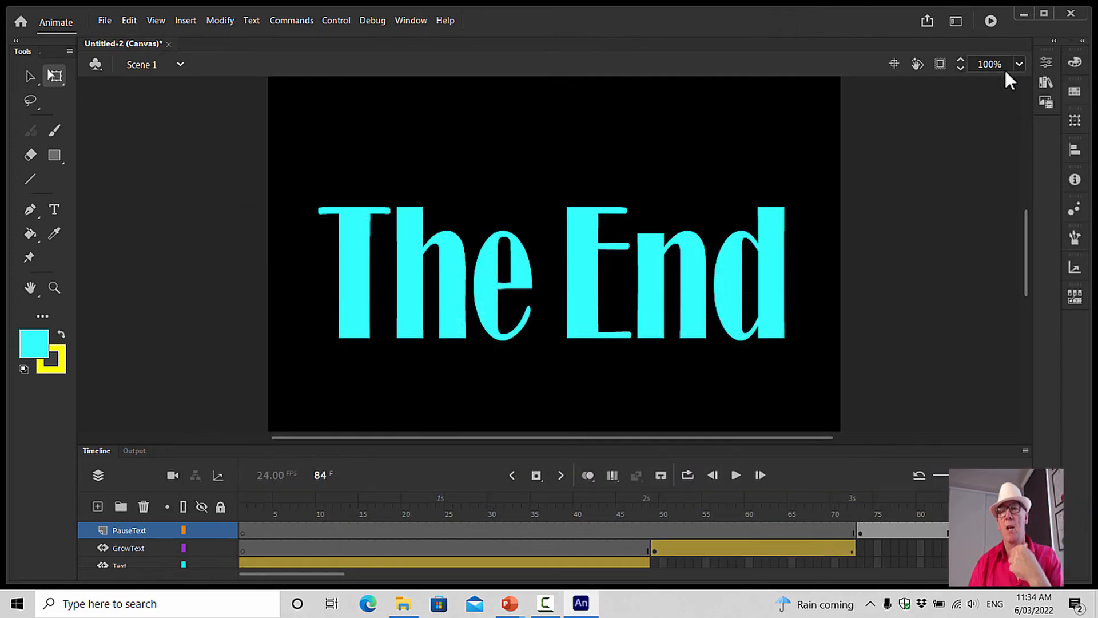
# Reopen the animated GIF export and set the matte colour to Black.
pyautogui.click(104, 21)
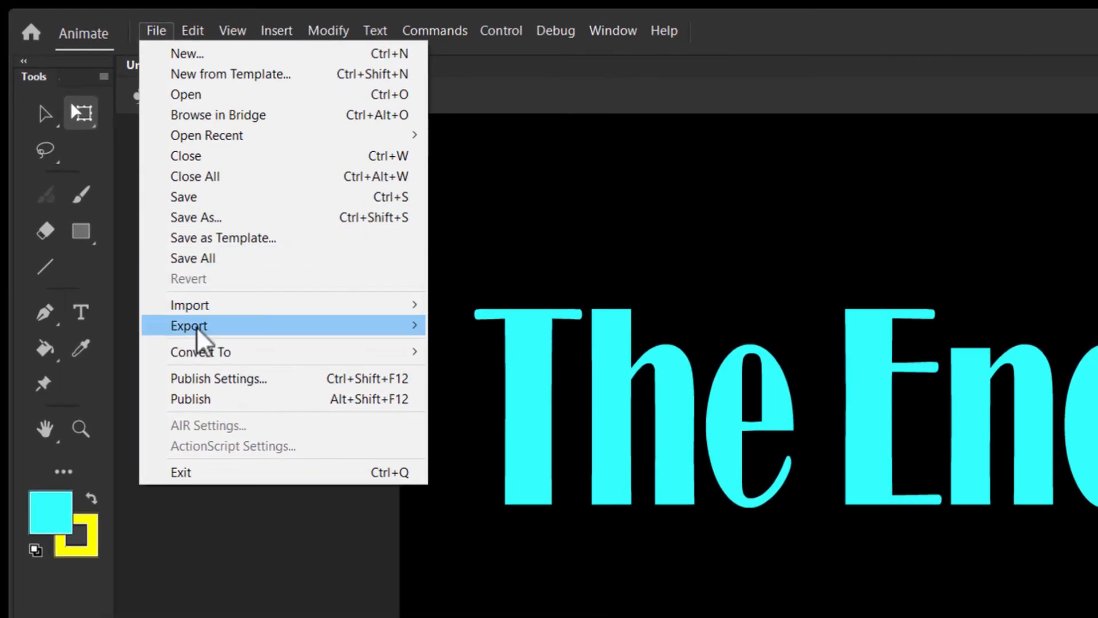
pyautogui.moveTo(225, 336)
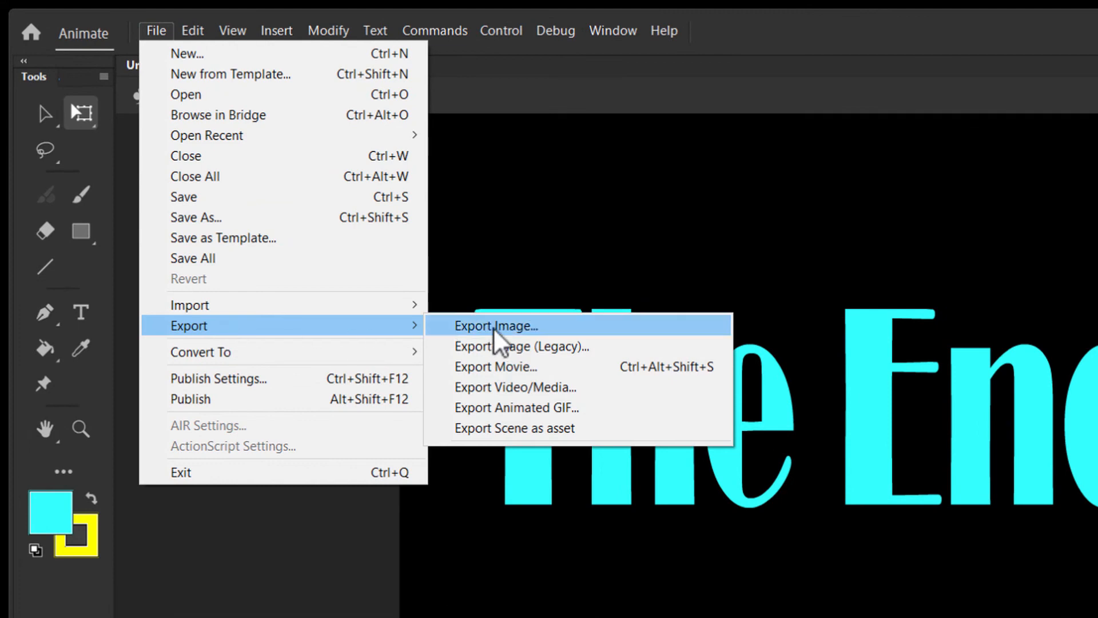
pyautogui.click(529, 408)
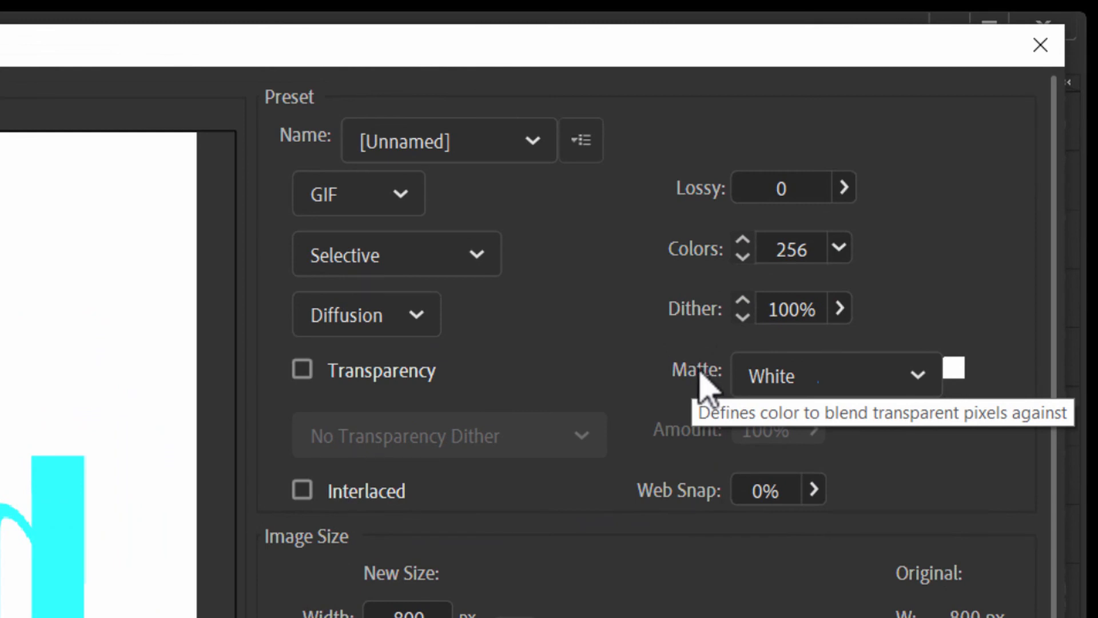
pyautogui.click(922, 383)
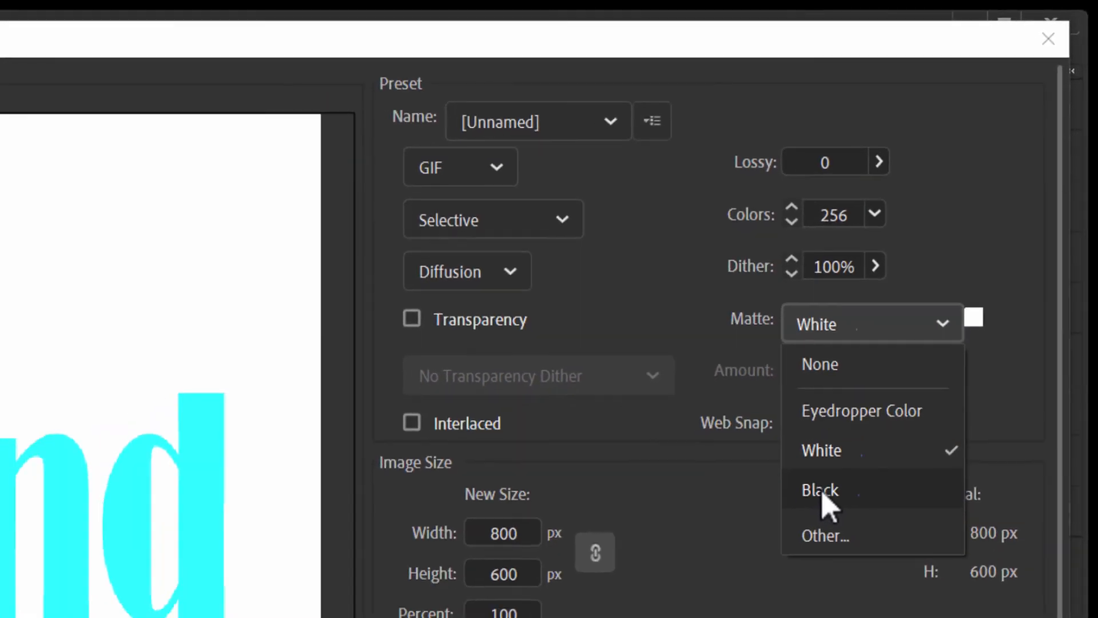
pyautogui.click(779, 569)
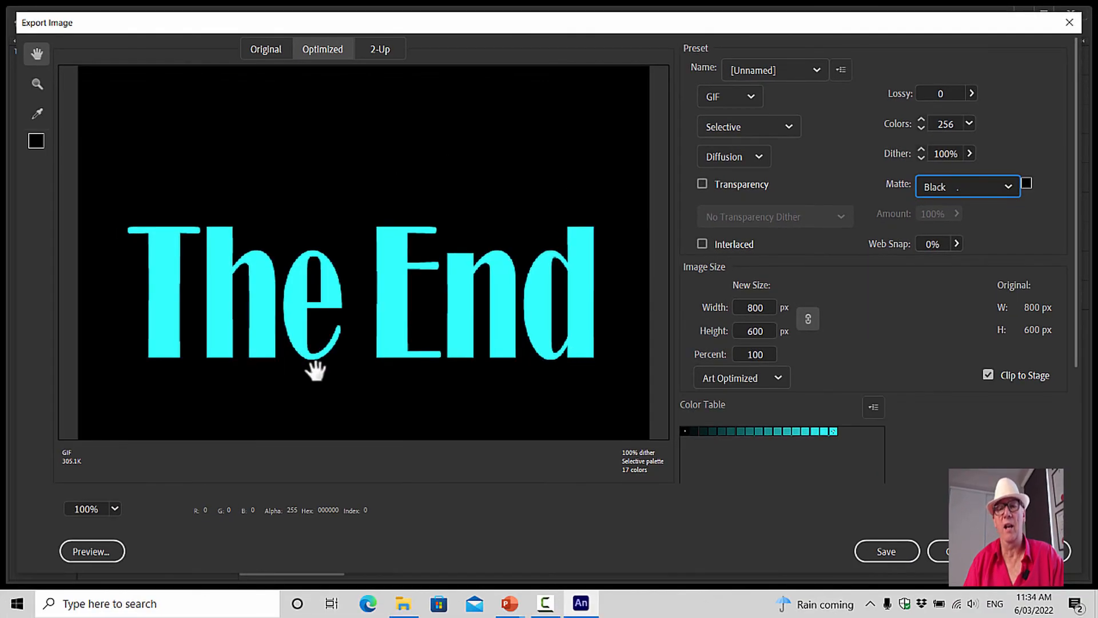
# Open the custom matte colour picker, cancel it, and set the matte back to Black.
pyautogui.click(1007, 187)
pyautogui.click(952, 309)
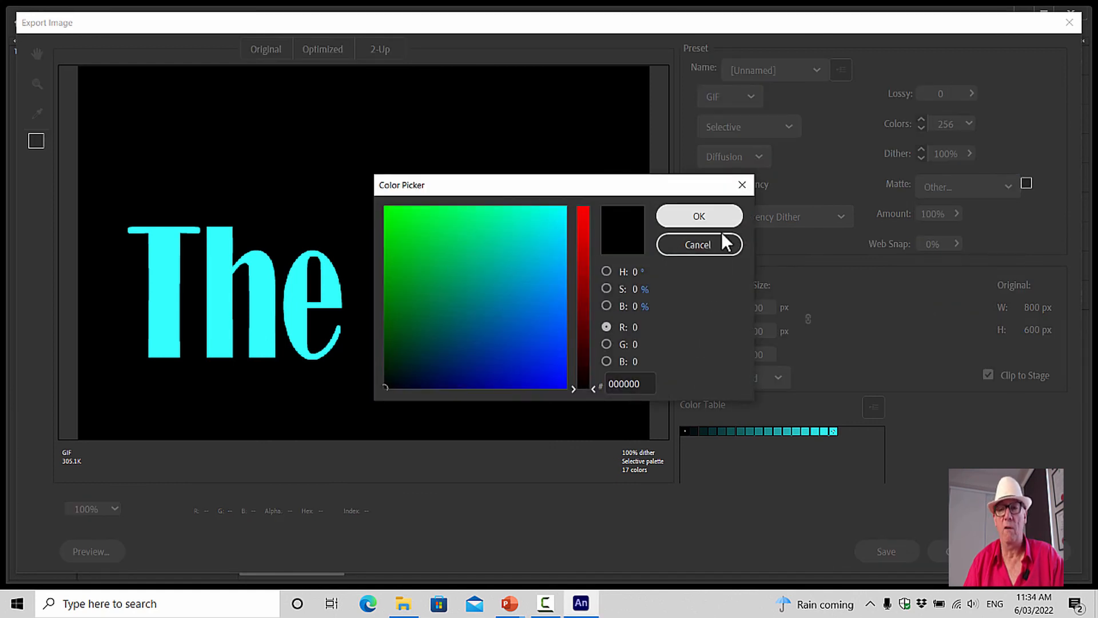
pyautogui.click(688, 246)
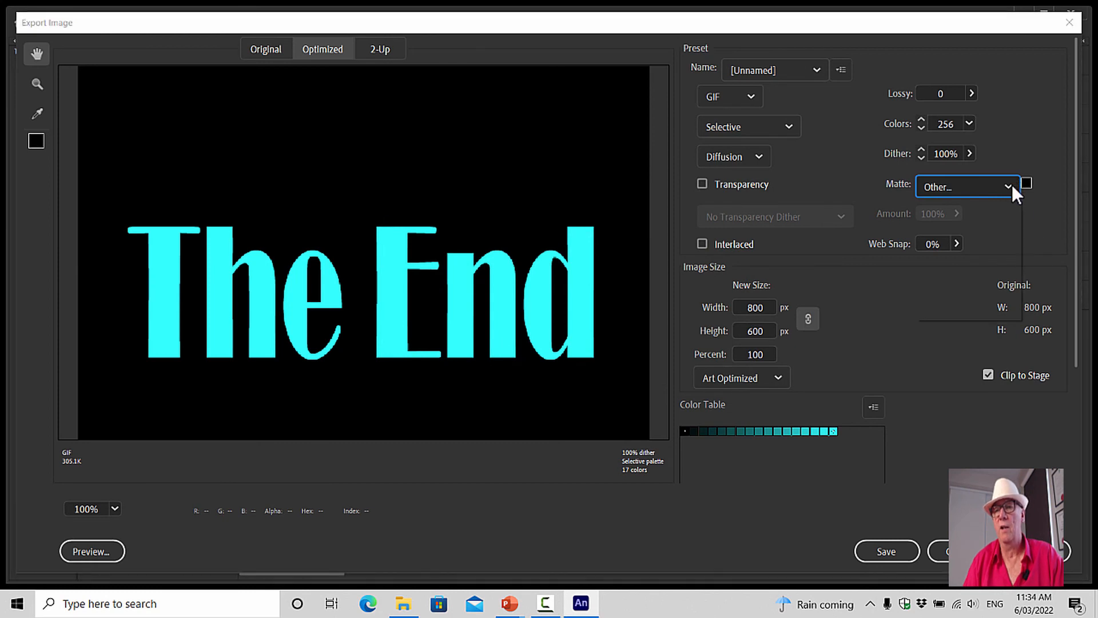
pyautogui.click(964, 276)
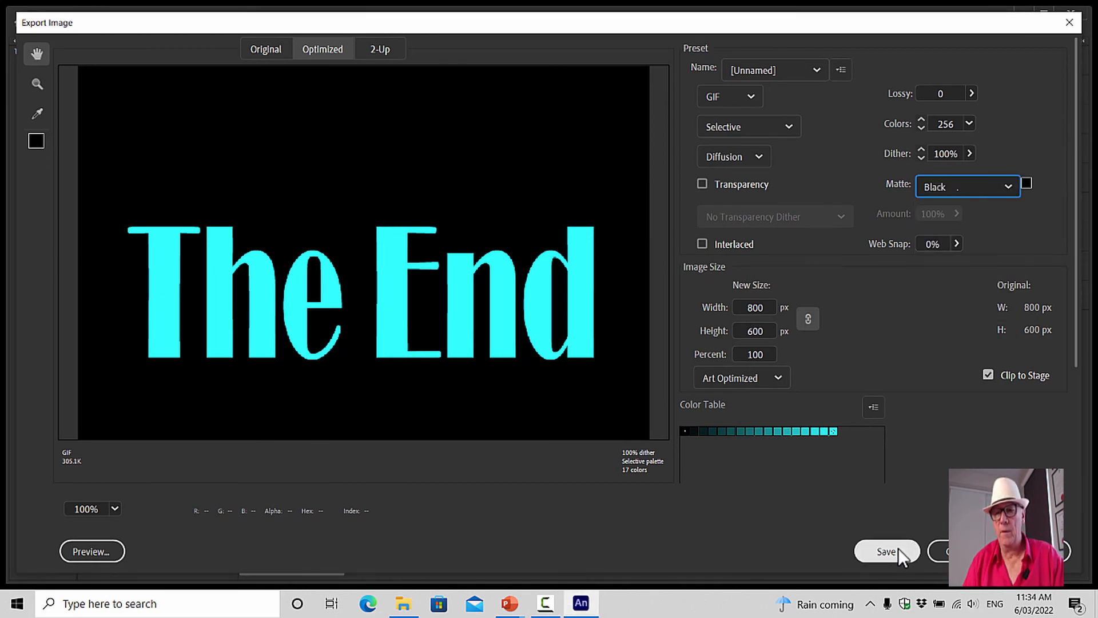
# Start saving the GIF and browse to PW of ICT > Animate Flash > L09_Text_Spin_Motion_Tween on the 1TB WD SSD (D:) drive.
pyautogui.moveTo(1075, 261); pyautogui.dragTo(1080, 435)
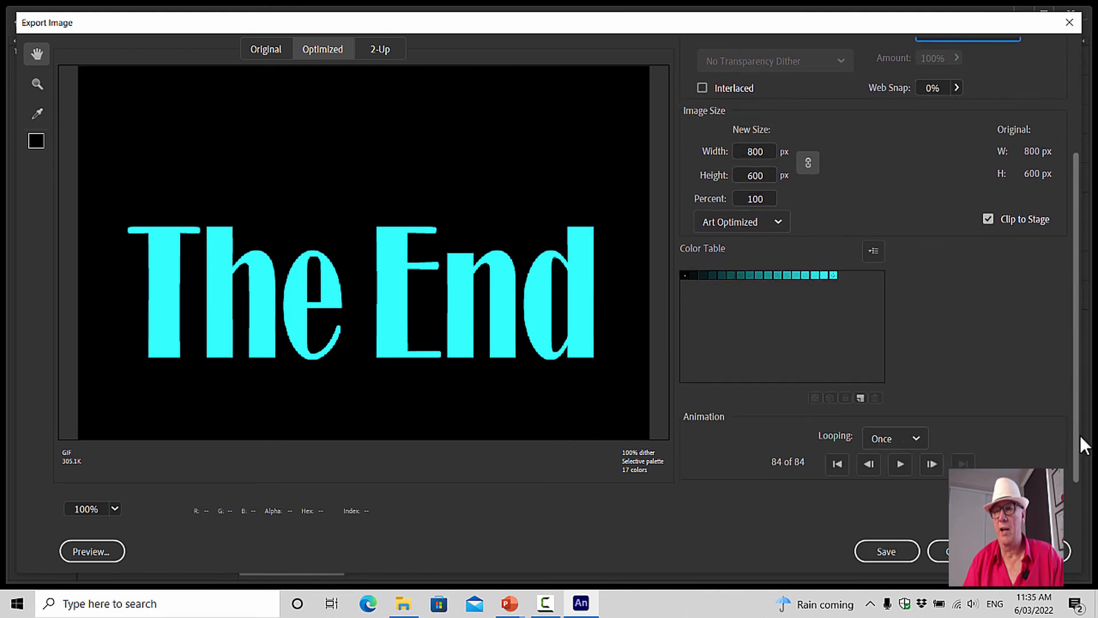
pyautogui.click(887, 551)
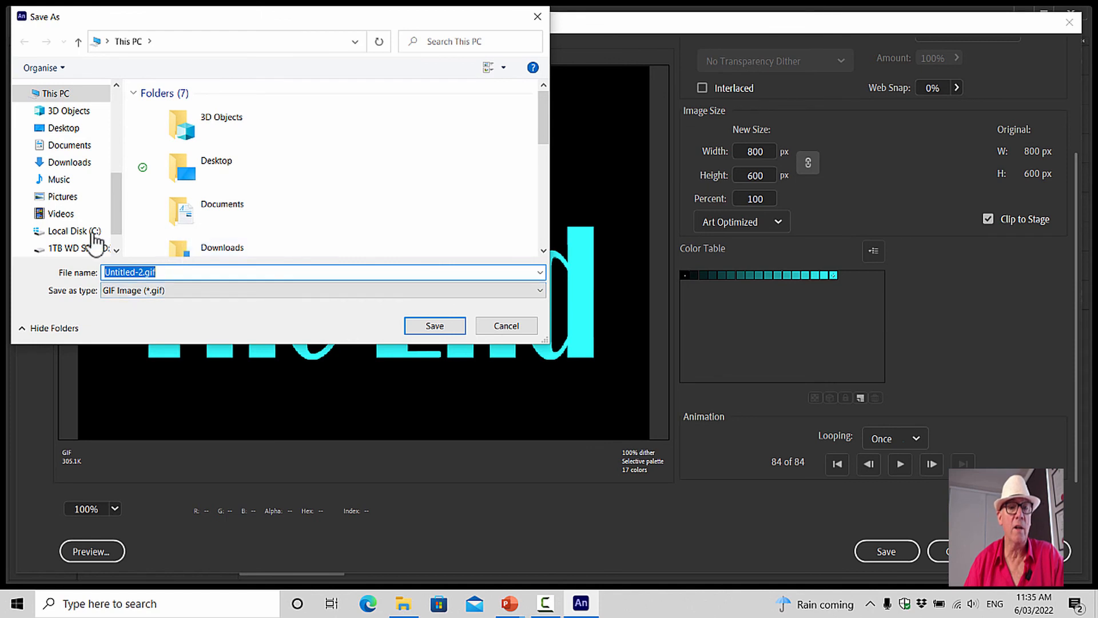
pyautogui.click(72, 248)
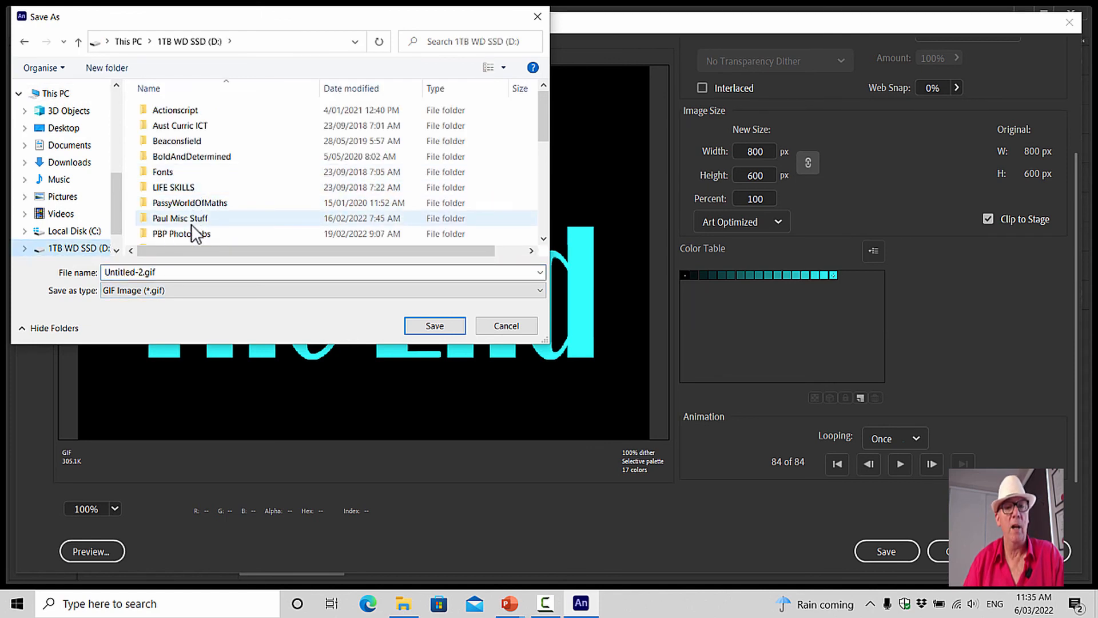
pyautogui.scroll(-1, 190, 195)
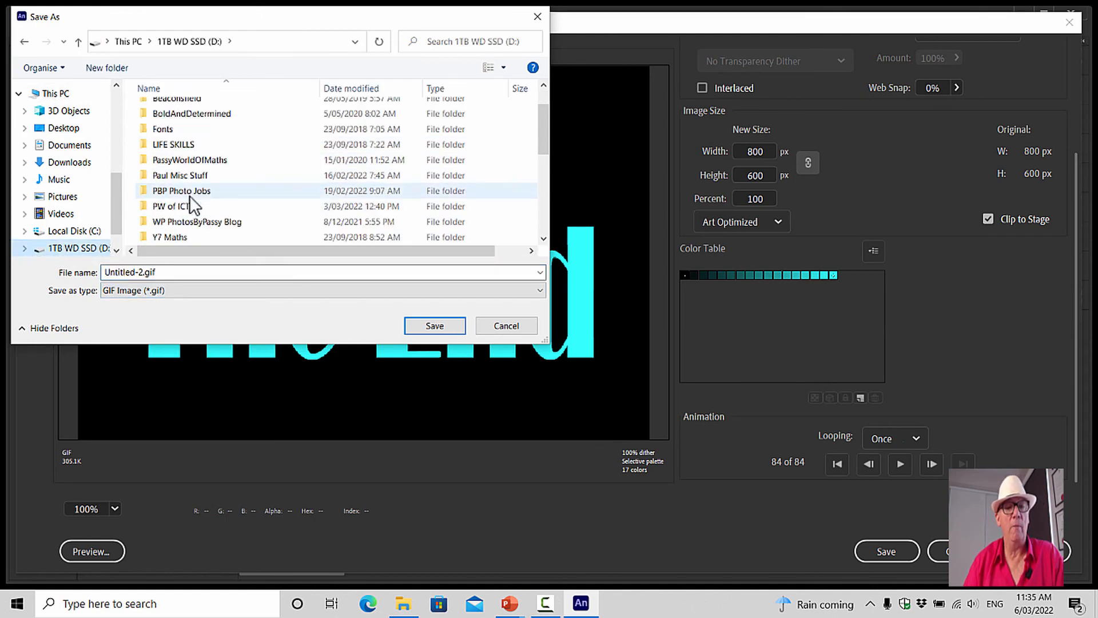
pyautogui.doubleClick(178, 207)
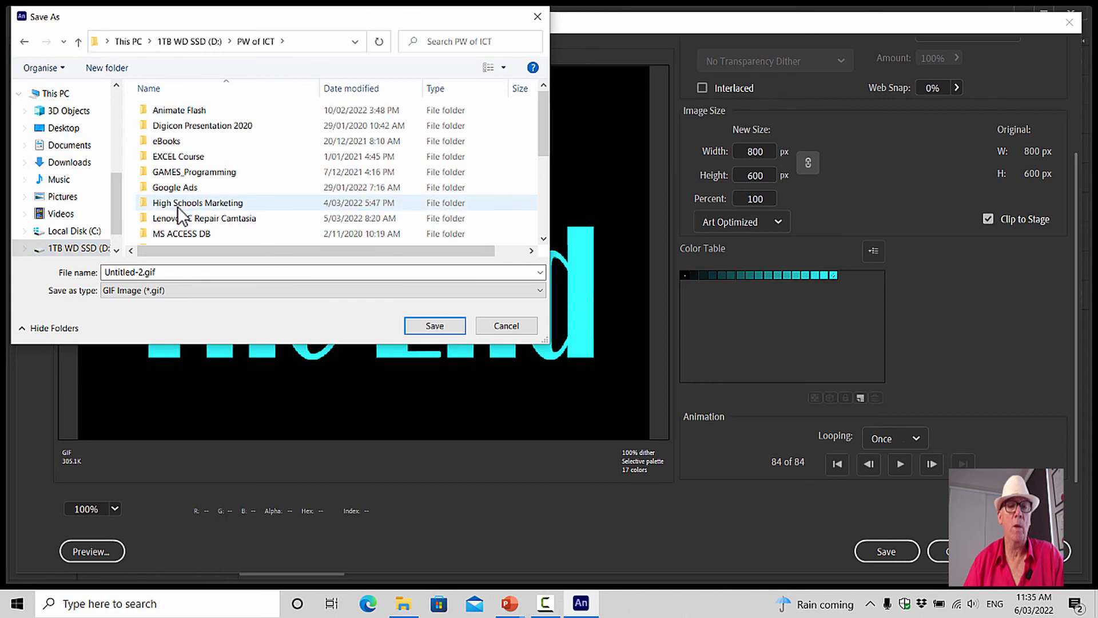
pyautogui.doubleClick(183, 111)
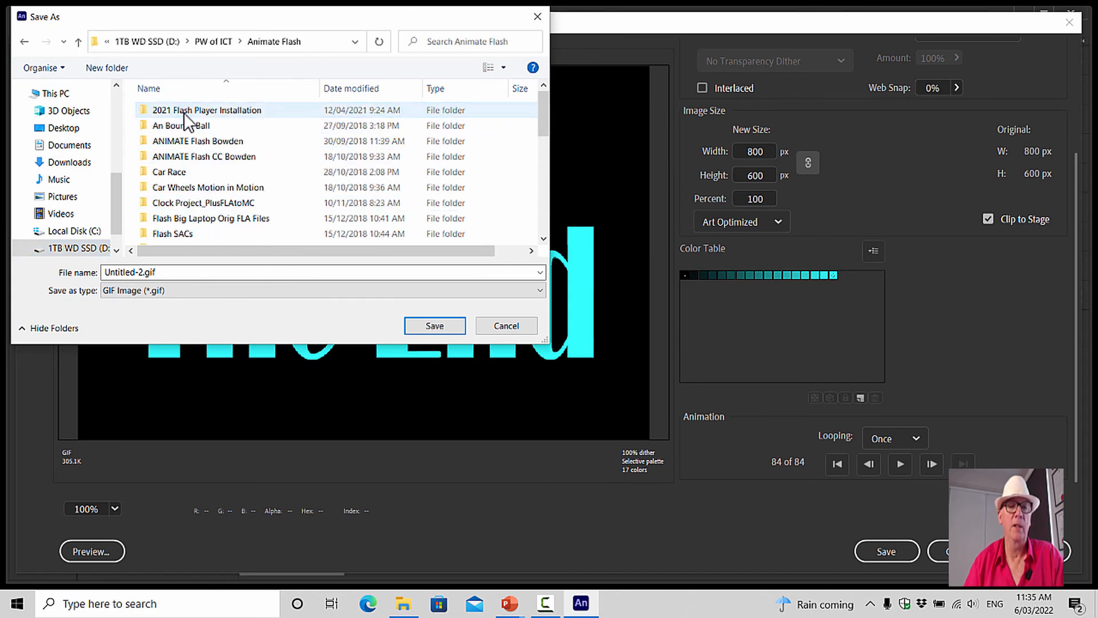
pyautogui.scroll(-6, 196, 220)
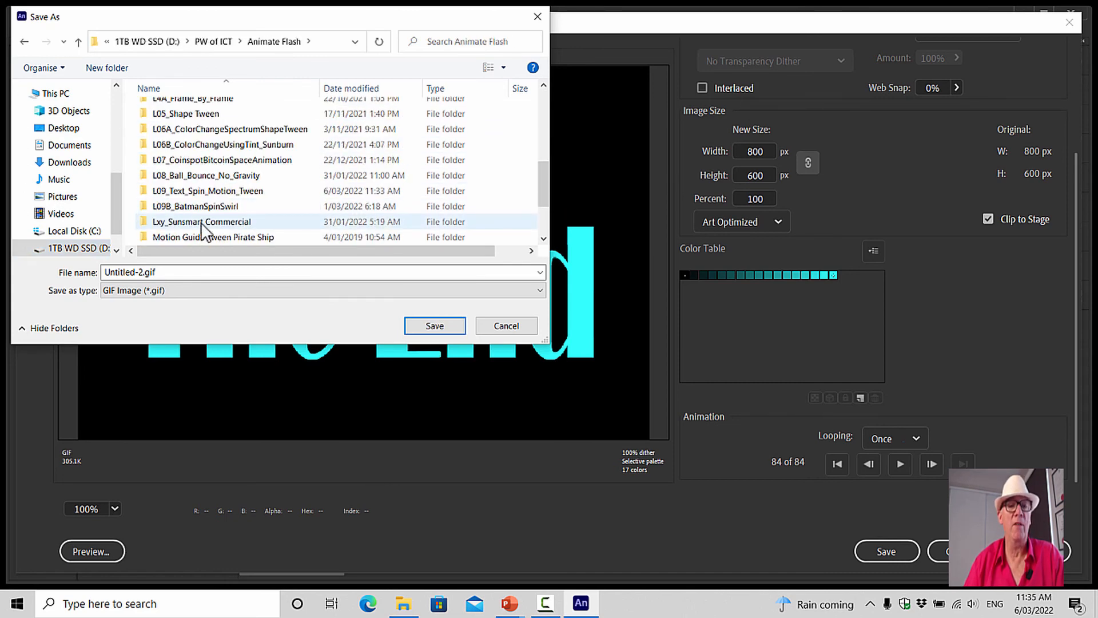
pyautogui.doubleClick(200, 191)
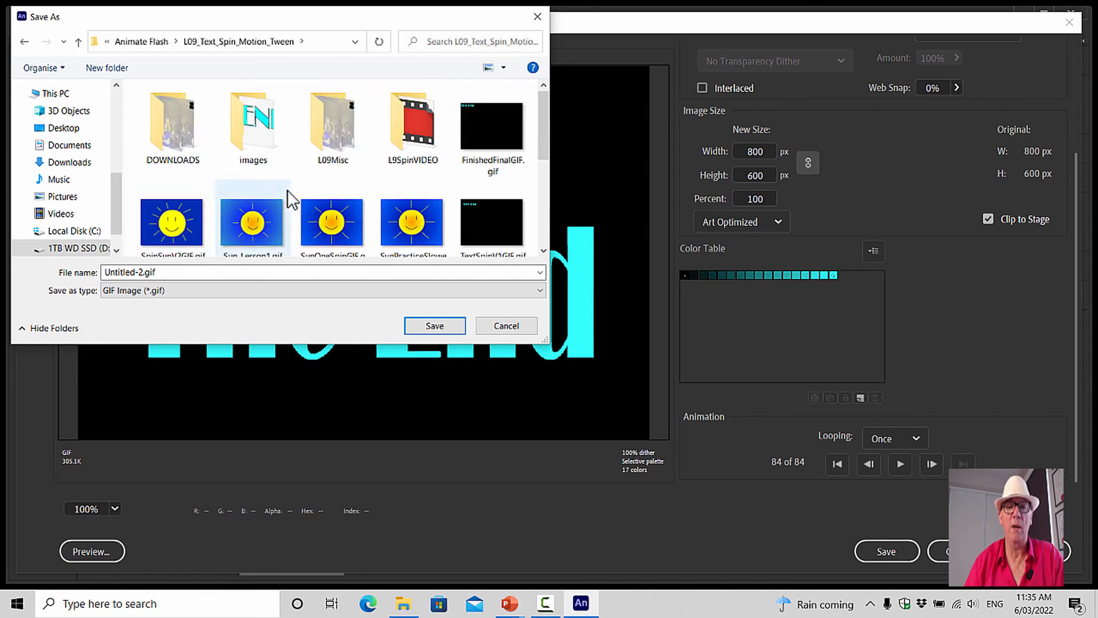
# Save the export over the existing TheEndONCE2.gif, accepting the replacement.
pyautogui.scroll(-4, 390, 169)
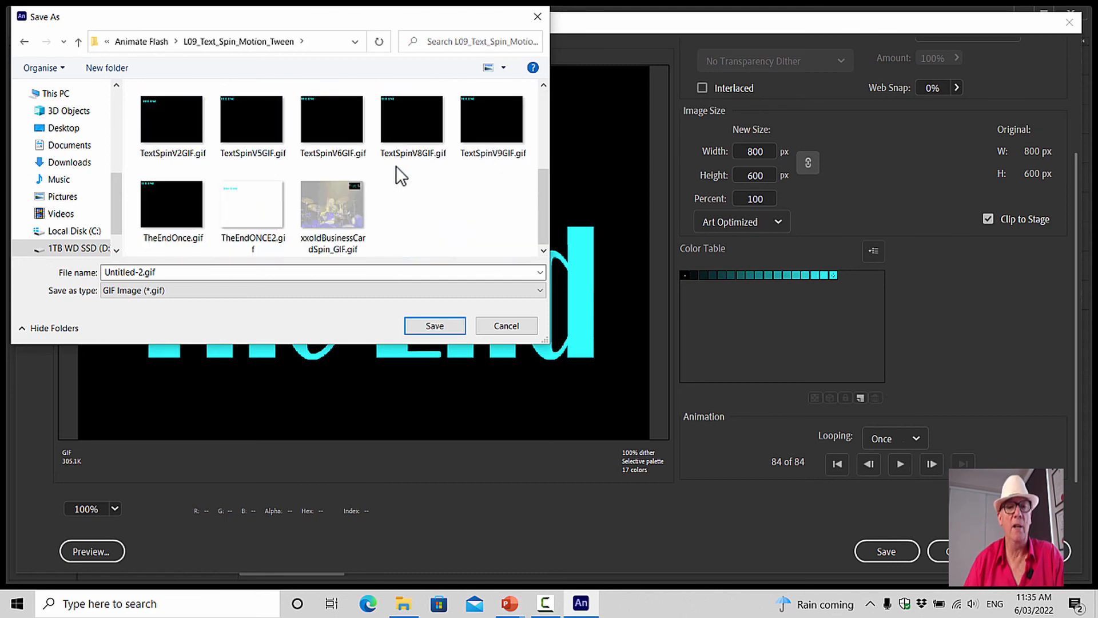
pyautogui.click(274, 216)
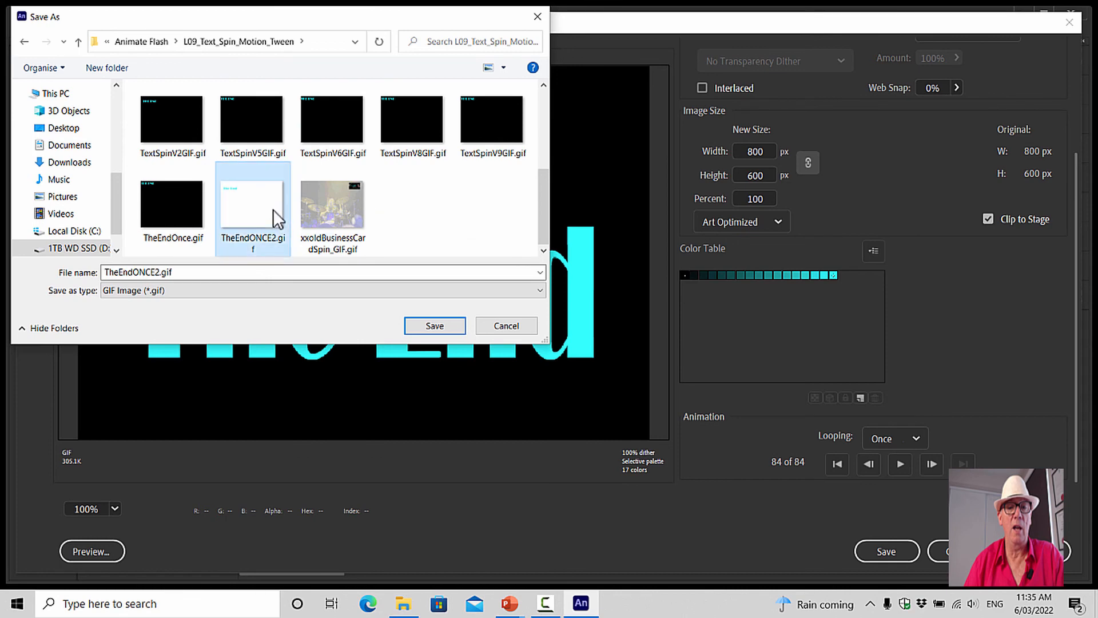
pyautogui.click(424, 326)
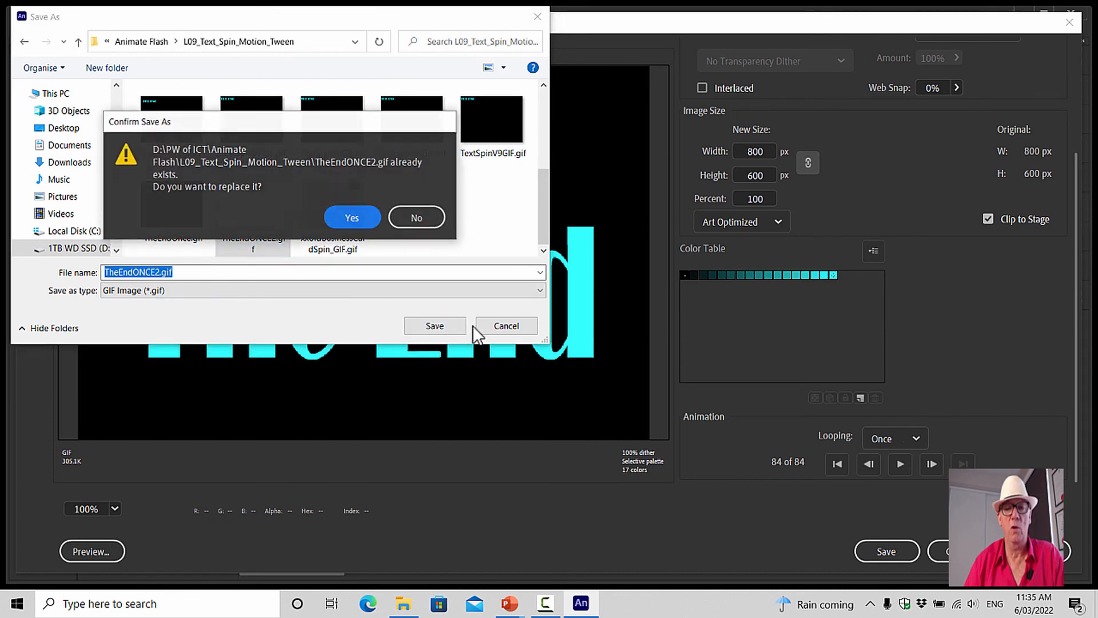
pyautogui.click(360, 218)
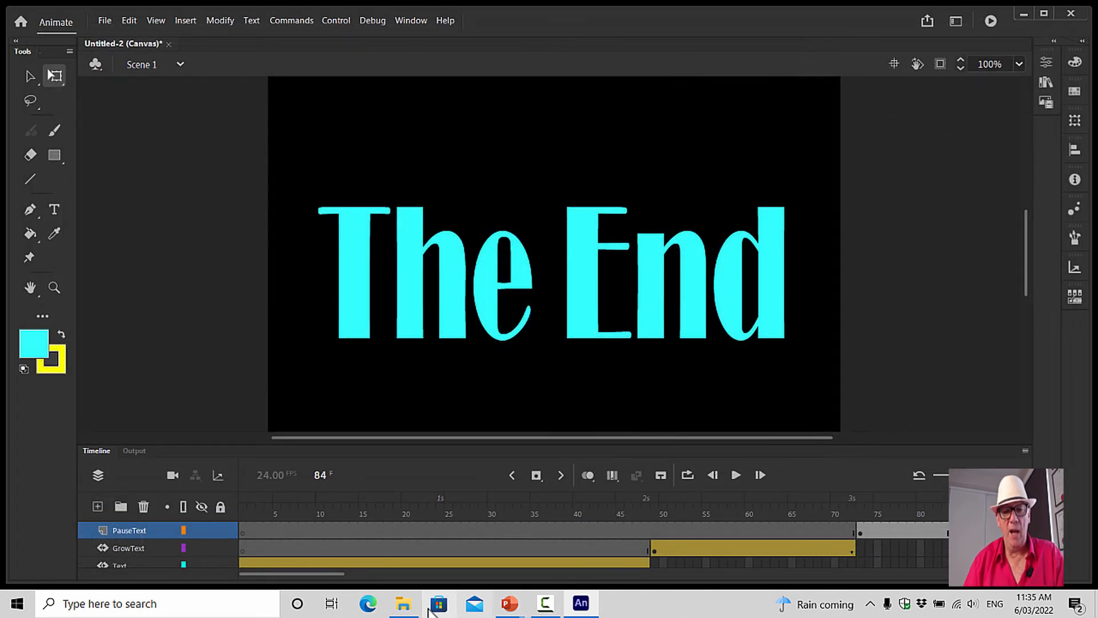
# Switch to File Explorer, play TheEndONCE2.gif in the photo viewer, close it and minimise the folder window.
pyautogui.click(410, 606)
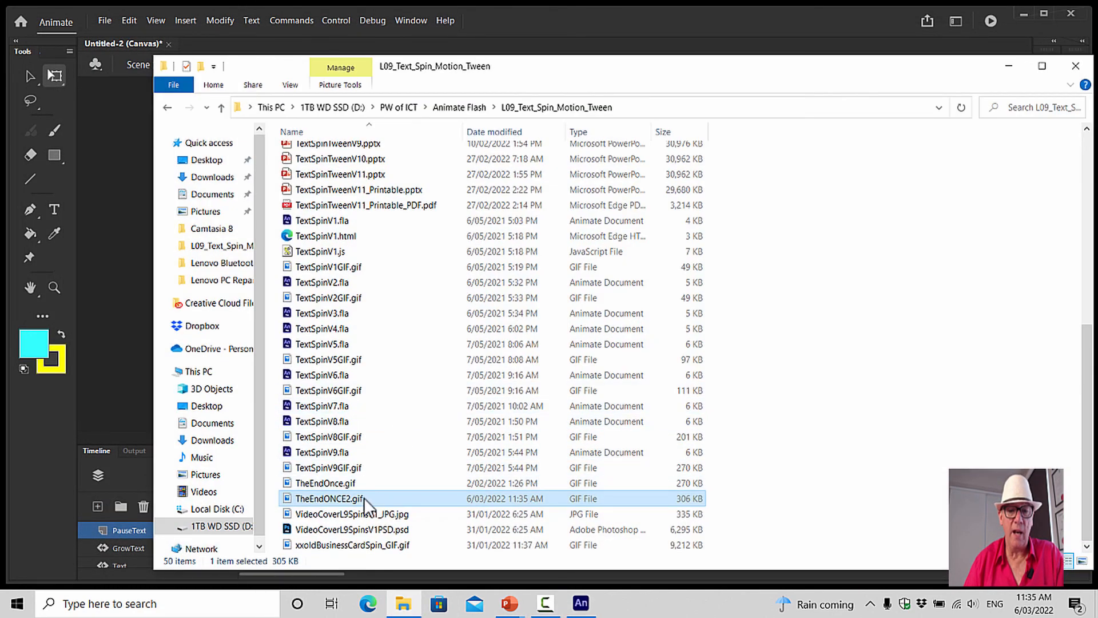
pyautogui.doubleClick(329, 498)
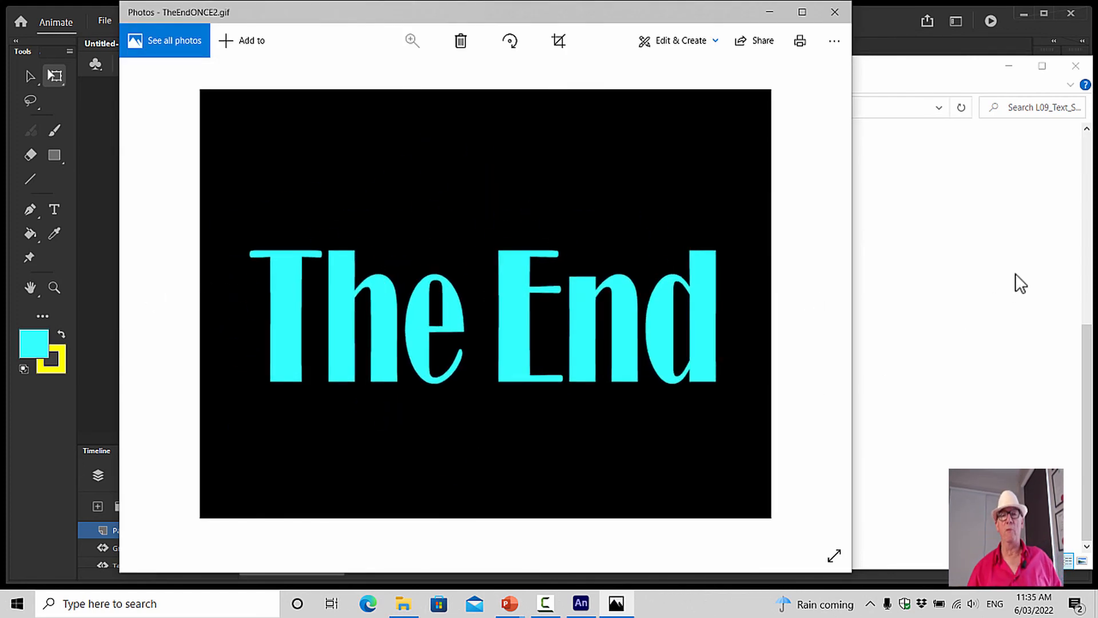
pyautogui.click(836, 13)
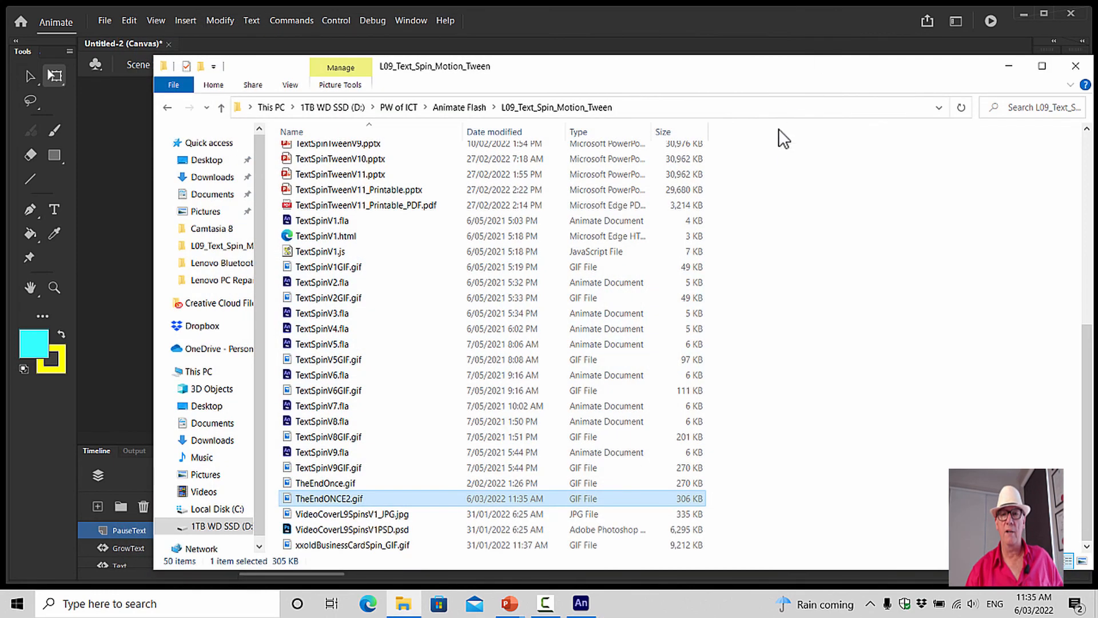
pyautogui.click(1011, 67)
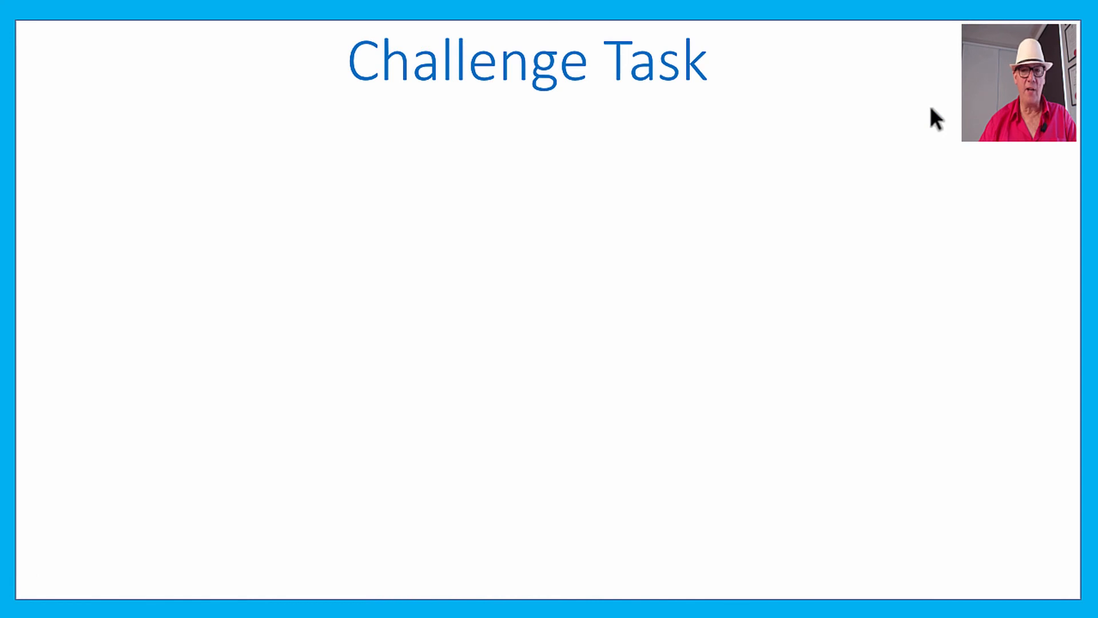
pyautogui.press('Right')
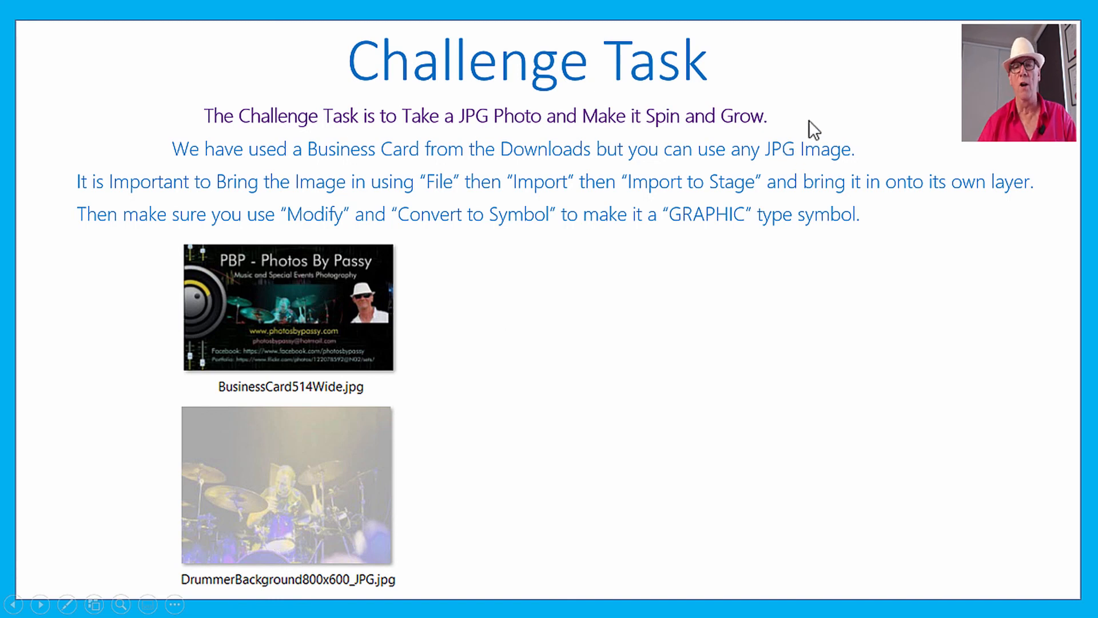
pyautogui.press('Right')
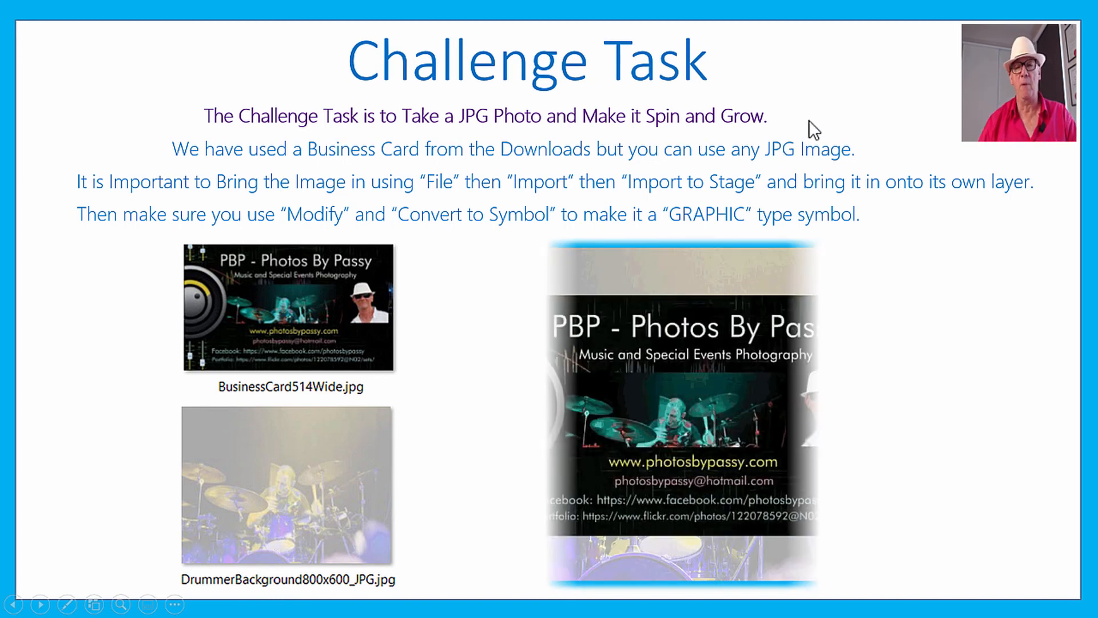